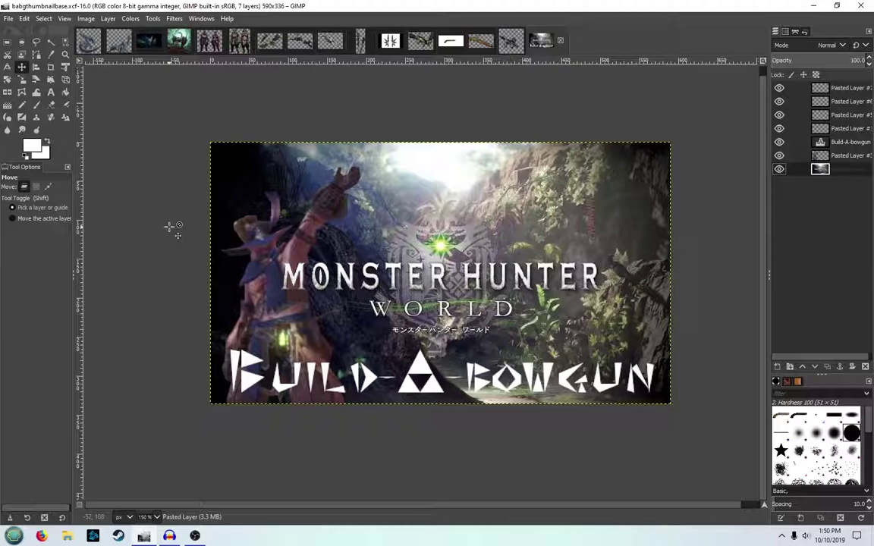
Look through the open reference images of the winged monster and its armor sets
{"action": "left_click", "coordinate": [96, 47]}
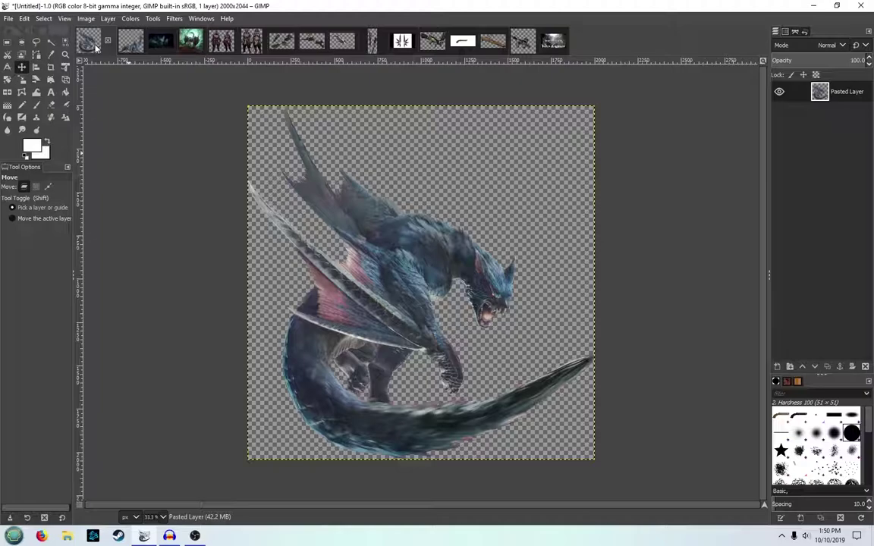
{"action": "left_click", "coordinate": [131, 47]}
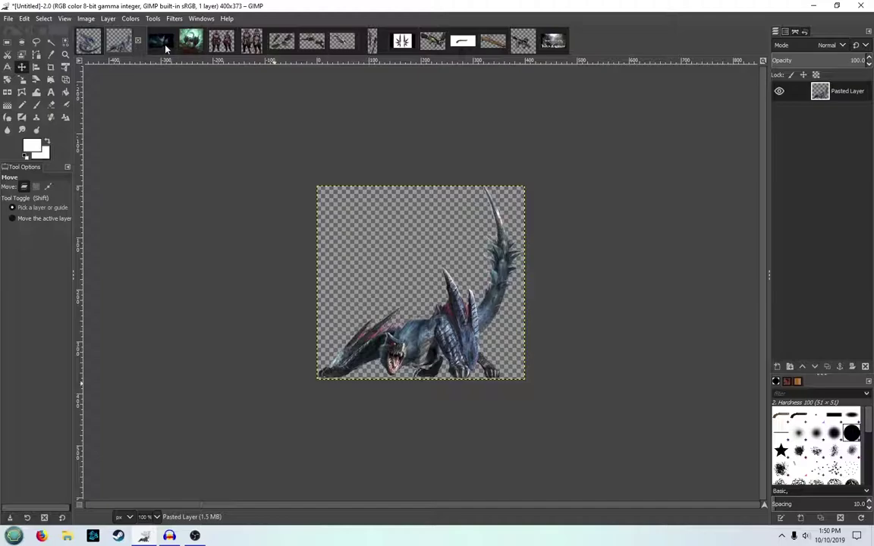
{"action": "left_click", "coordinate": [163, 46]}
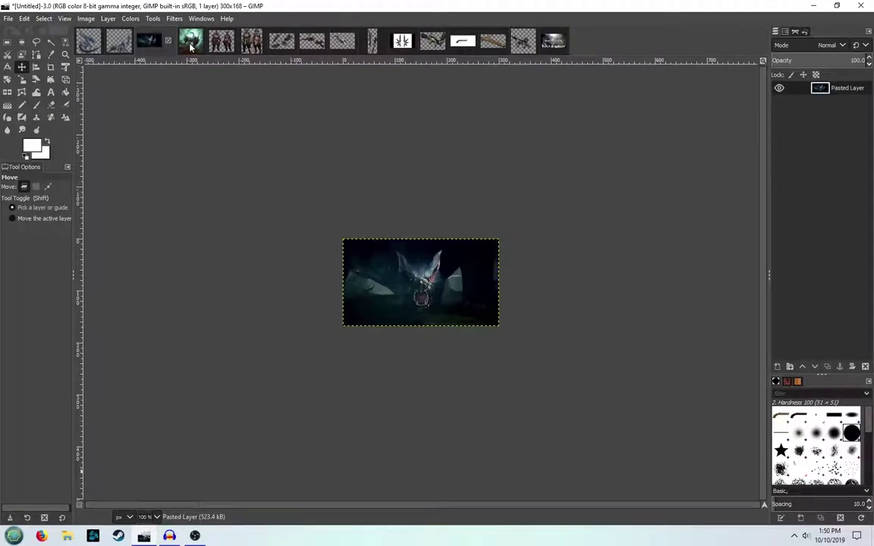
{"action": "left_click", "coordinate": [190, 46]}
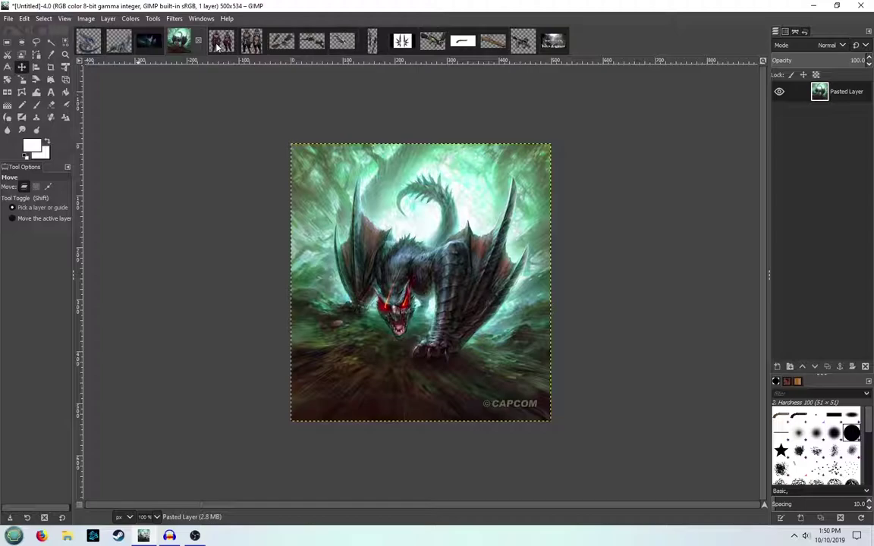
{"action": "left_click", "coordinate": [217, 44]}
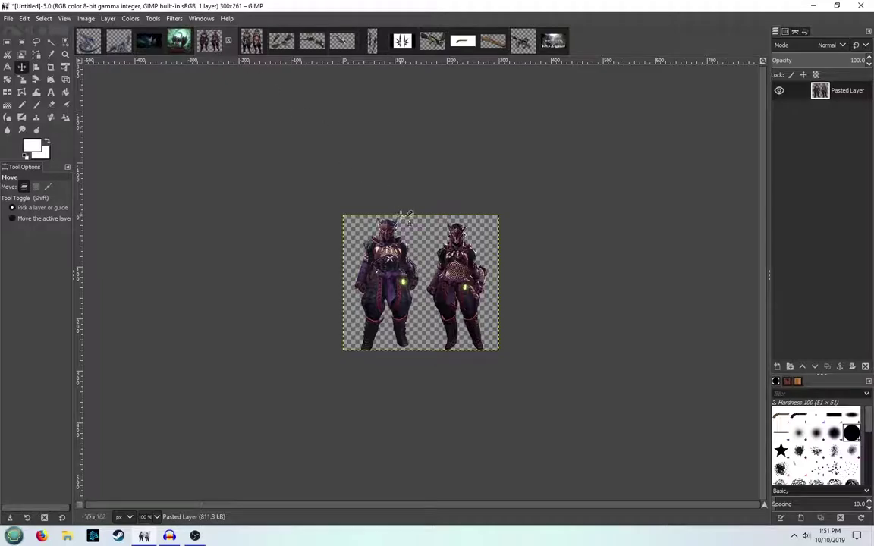
{"action": "key", "text": "ctrl+shift+v"}
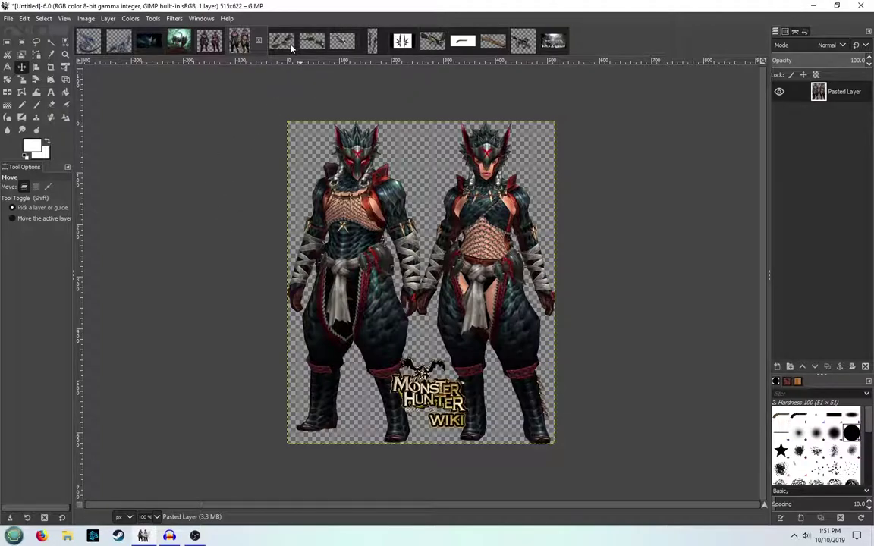
Look through the weapon reference images, from the bow and bowguns to the long sword and dual blades
{"action": "key", "text": "ctrl+shift+v"}
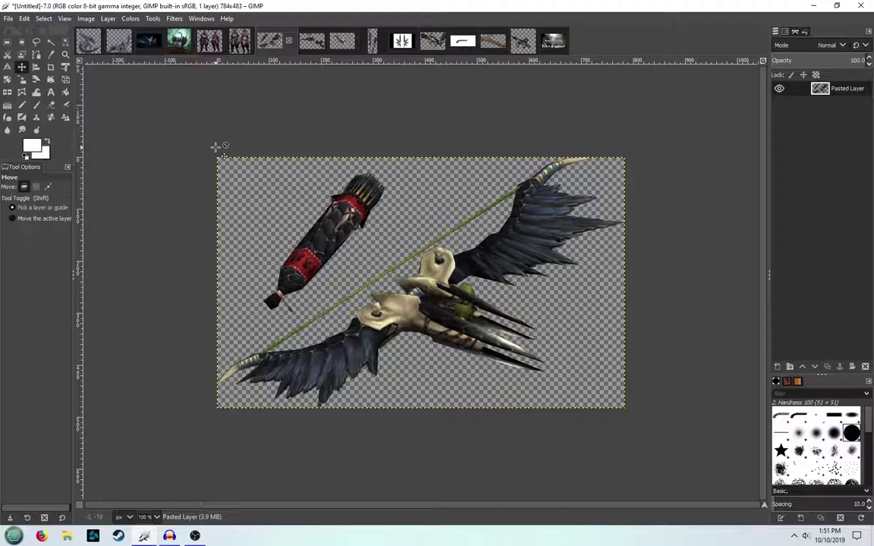
{"action": "left_click", "coordinate": [315, 43]}
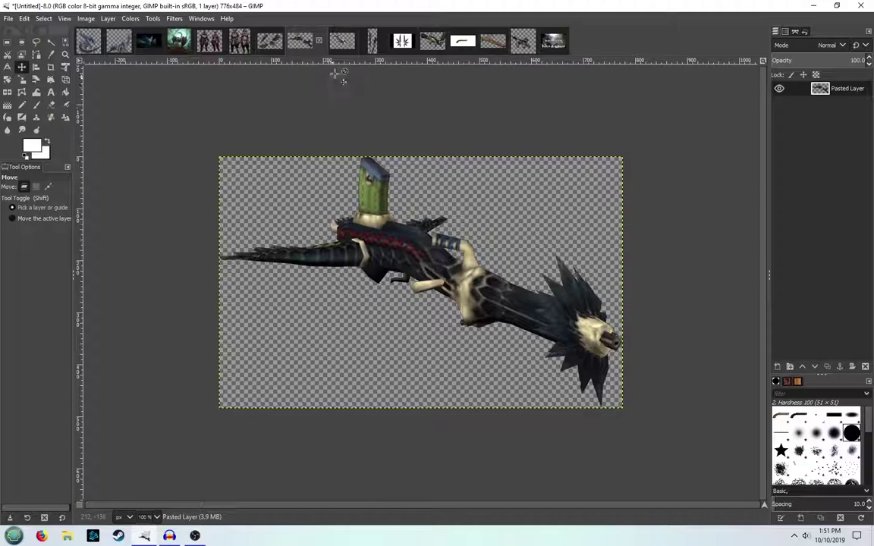
{"action": "left_click", "coordinate": [342, 43]}
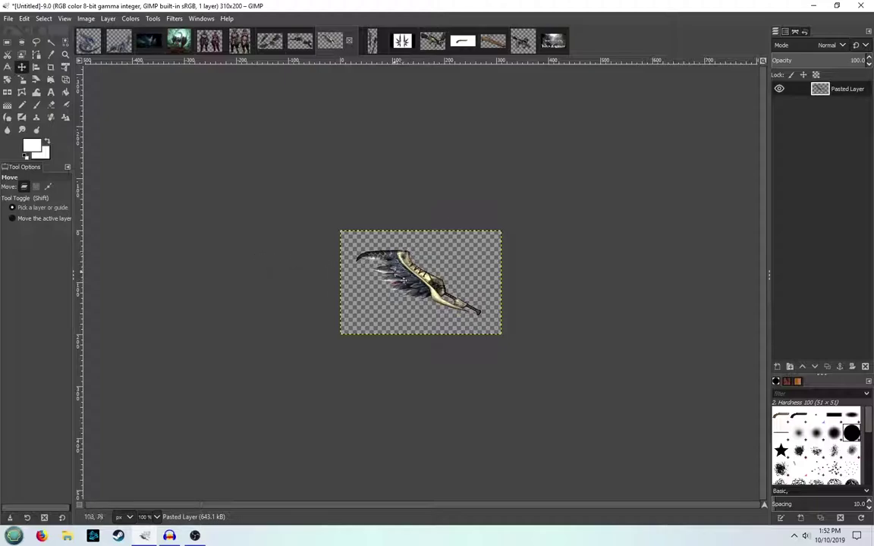
{"action": "left_click", "coordinate": [371, 44]}
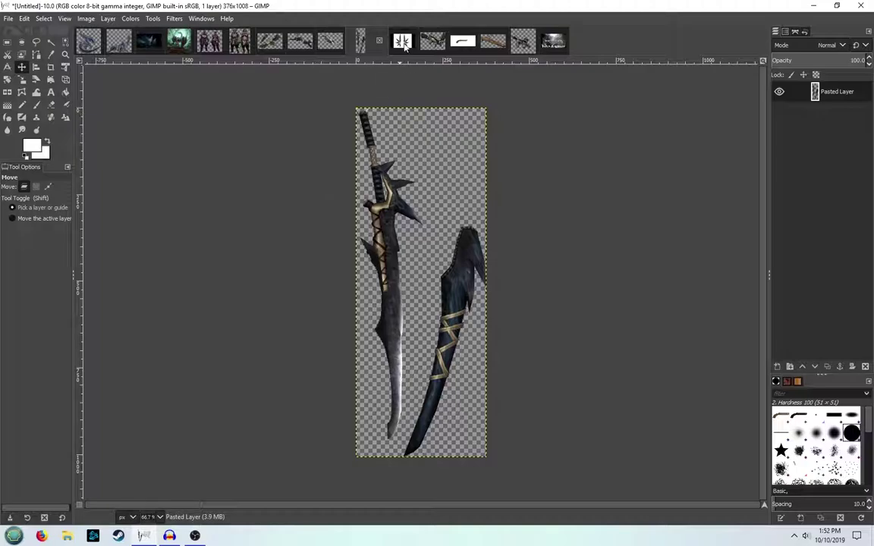
{"action": "left_click", "coordinate": [403, 44]}
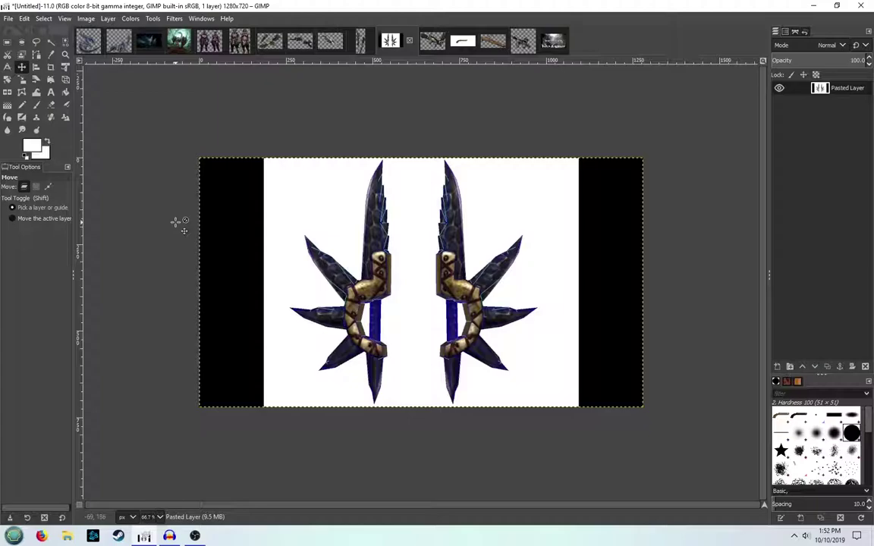
{"action": "left_click", "coordinate": [430, 44]}
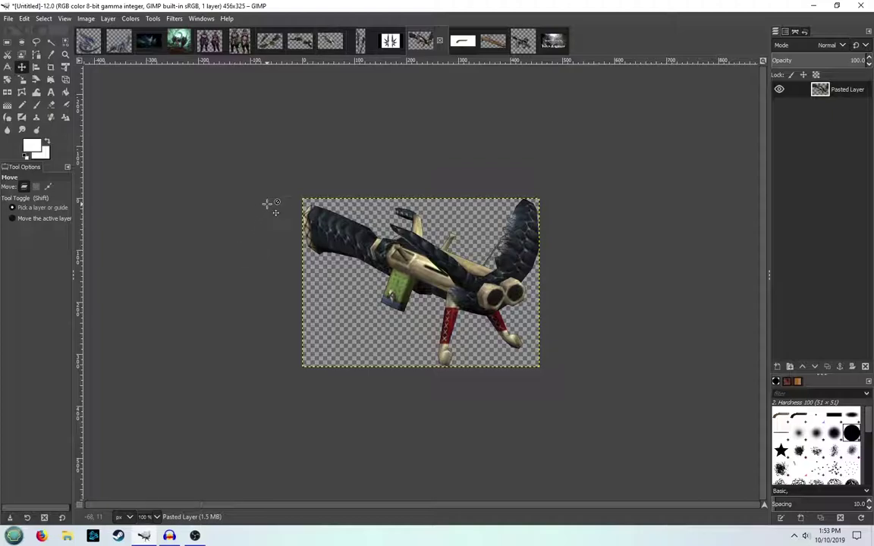
Examine the shapes and details of the small 200x200 bowgun reference image up close
{"action": "left_click", "coordinate": [522, 40]}
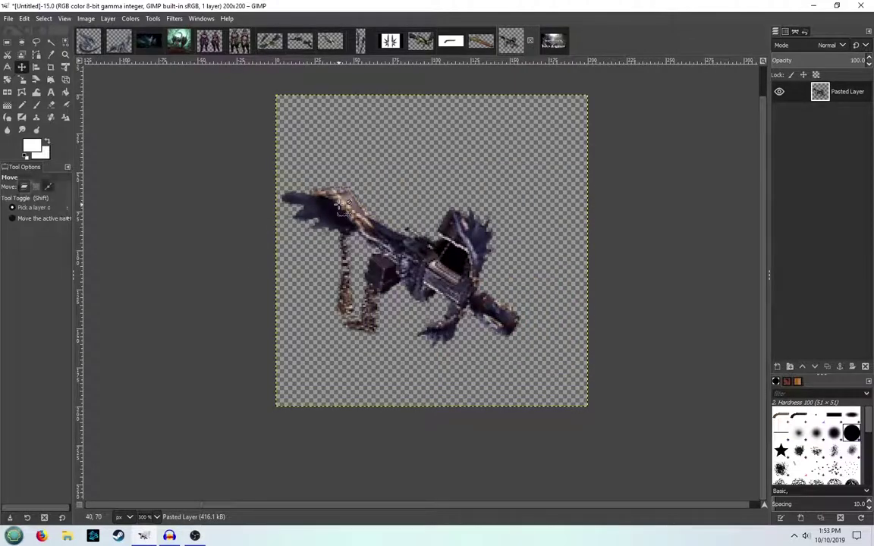
{"action": "scroll", "coordinate": [336, 212], "scroll_direction": "down", "scroll_amount": 3}
{"action": "left_click_drag", "start_coordinate": [341, 209], "coordinate": [351, 210]}
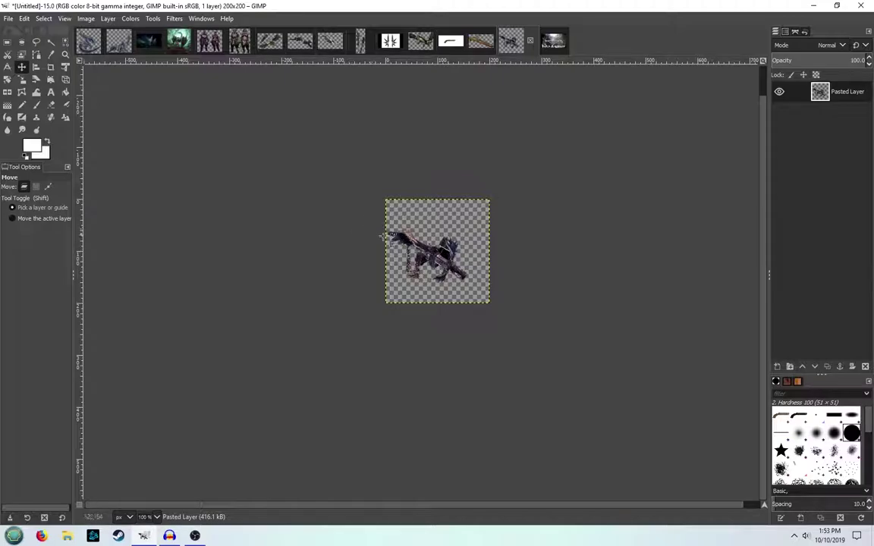
{"action": "scroll", "coordinate": [445, 285], "scroll_direction": "up", "scroll_amount": 4, "text": "ctrl"}
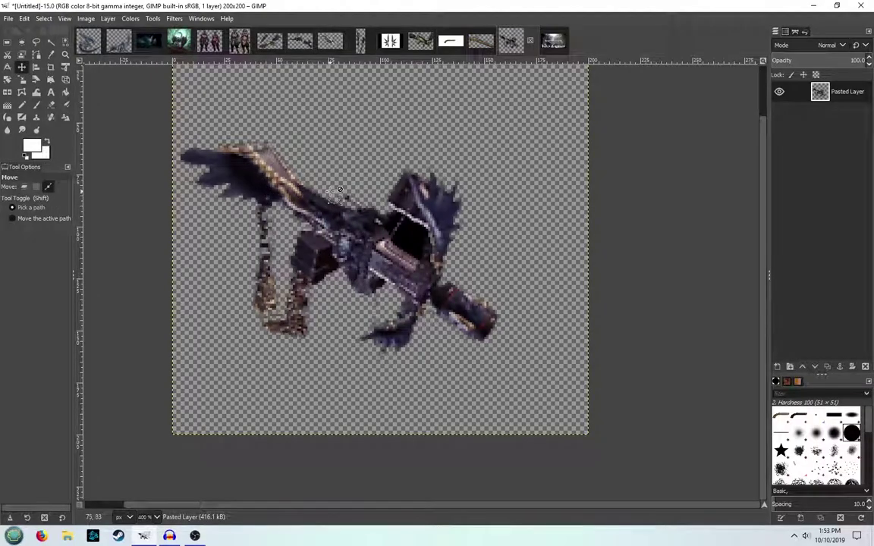
{"action": "scroll", "coordinate": [330, 191], "scroll_direction": "down", "scroll_amount": 3}
{"action": "scroll", "coordinate": [341, 166], "scroll_direction": "down", "scroll_amount": 1}
{"action": "left_click_drag", "start_coordinate": [341, 166], "coordinate": [401, 232]}
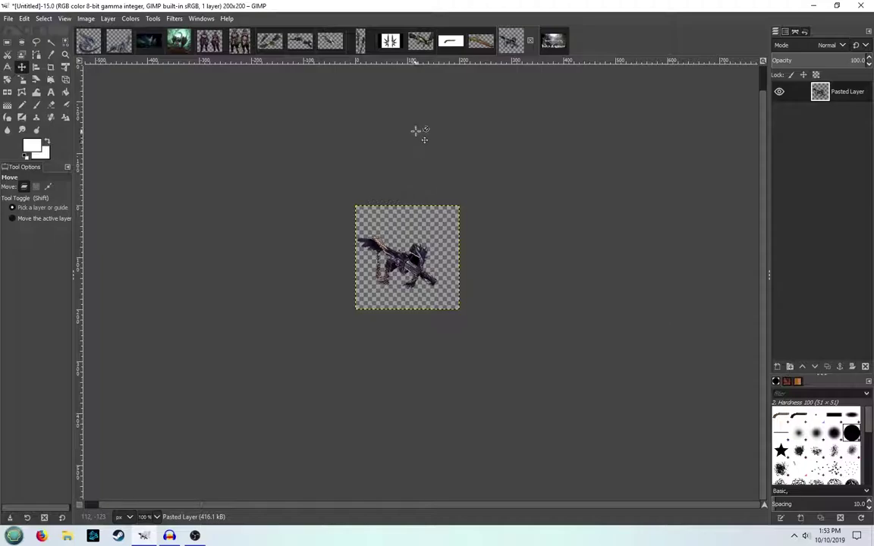
Compare the flat-colored pistol in muskettemplate.xcf with the wooden pistol reference image, ending on the template
{"action": "left_click", "coordinate": [450, 42]}
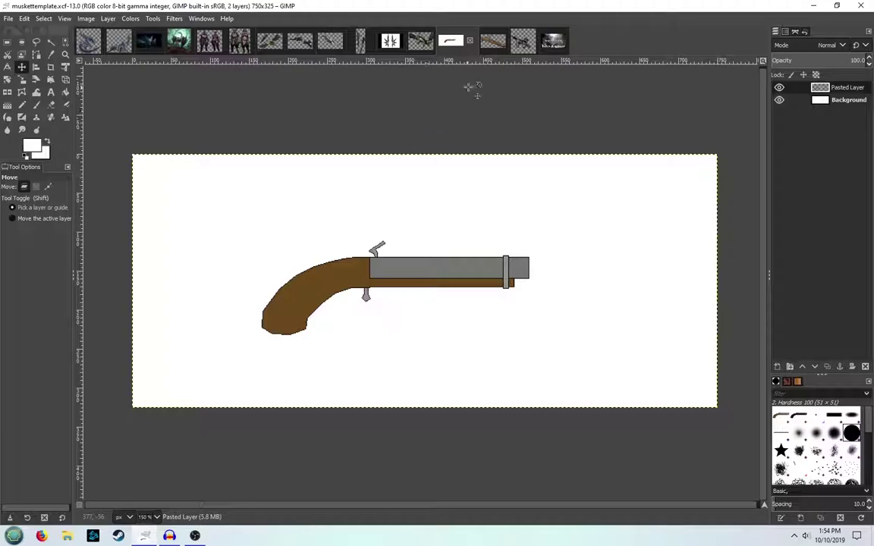
{"action": "left_click", "coordinate": [490, 45]}
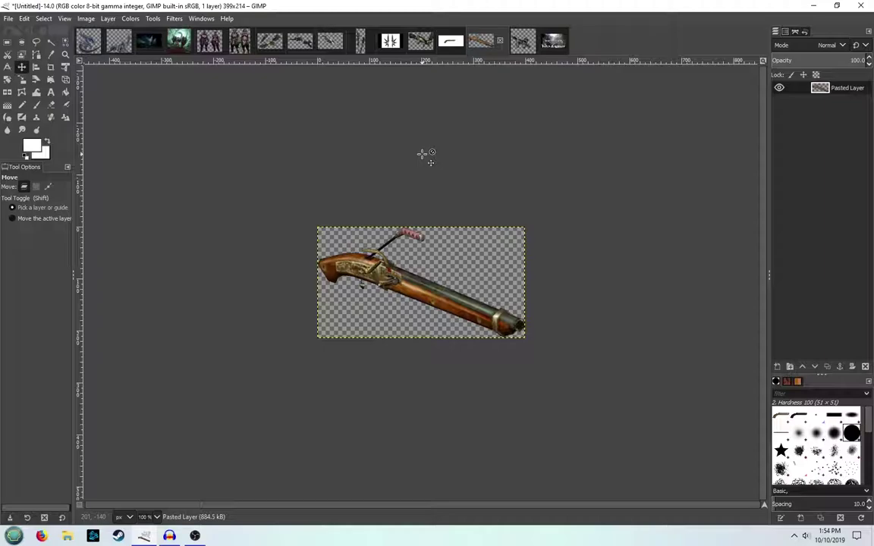
{"action": "left_click", "coordinate": [460, 42]}
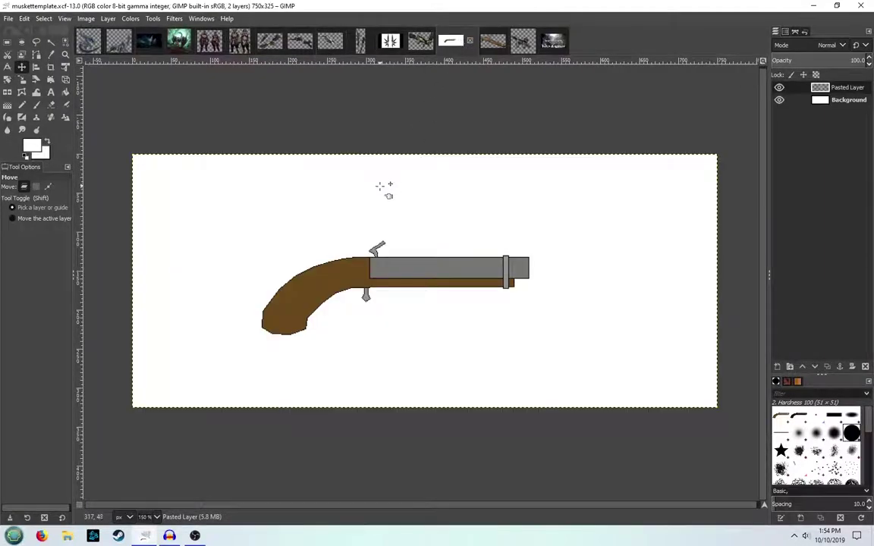
Select the Pencil tool and set the foreground color to black (000000)
{"action": "left_click", "coordinate": [21, 105]}
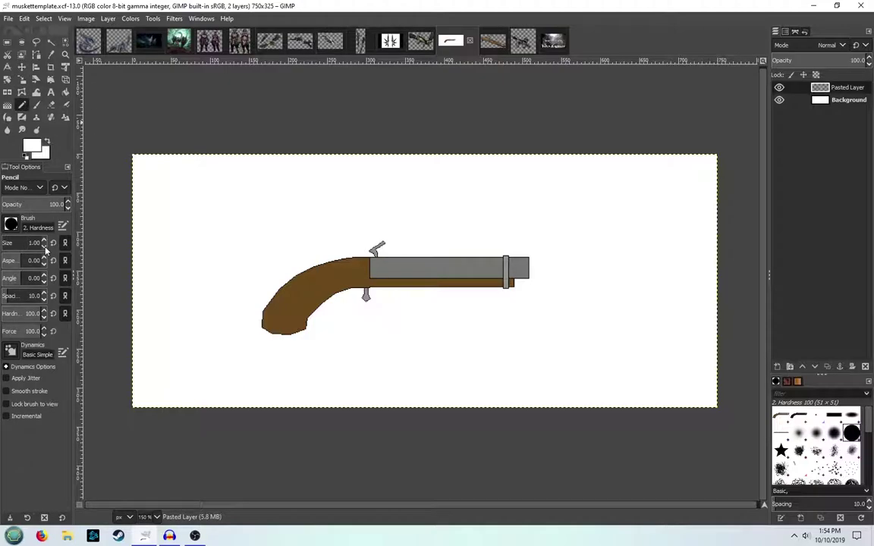
{"action": "left_click", "coordinate": [31, 147]}
{"action": "left_click", "coordinate": [346, 200]}
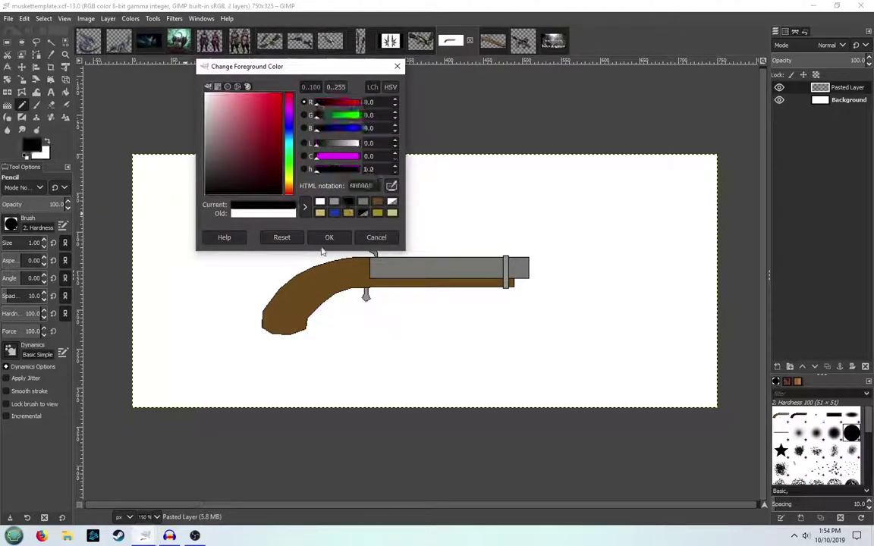
{"action": "left_click", "coordinate": [326, 235]}
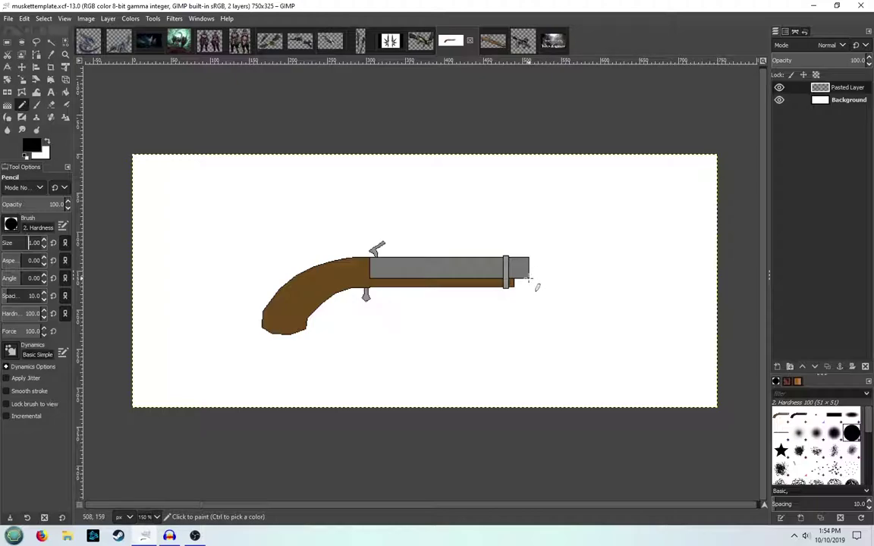
{"action": "left_click", "coordinate": [529, 279]}
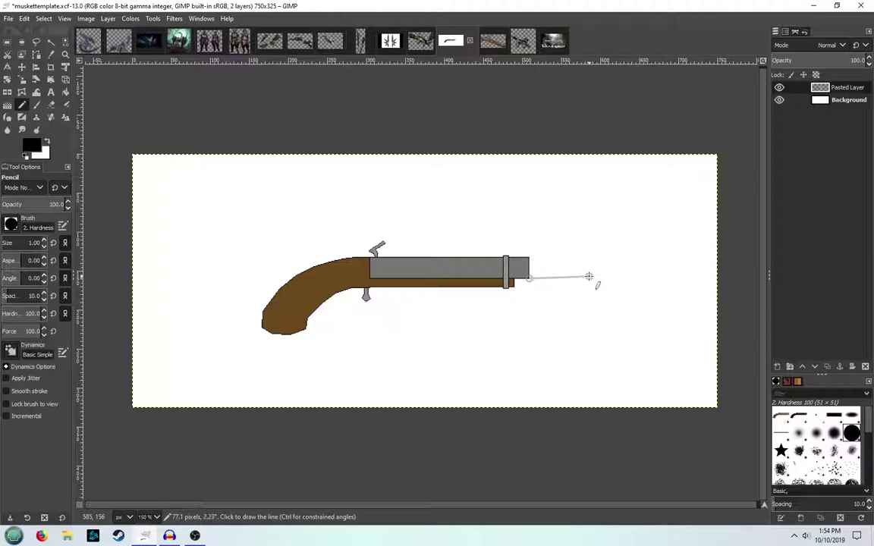
{"action": "scroll", "coordinate": [589, 277], "scroll_direction": "up", "scroll_amount": 3}
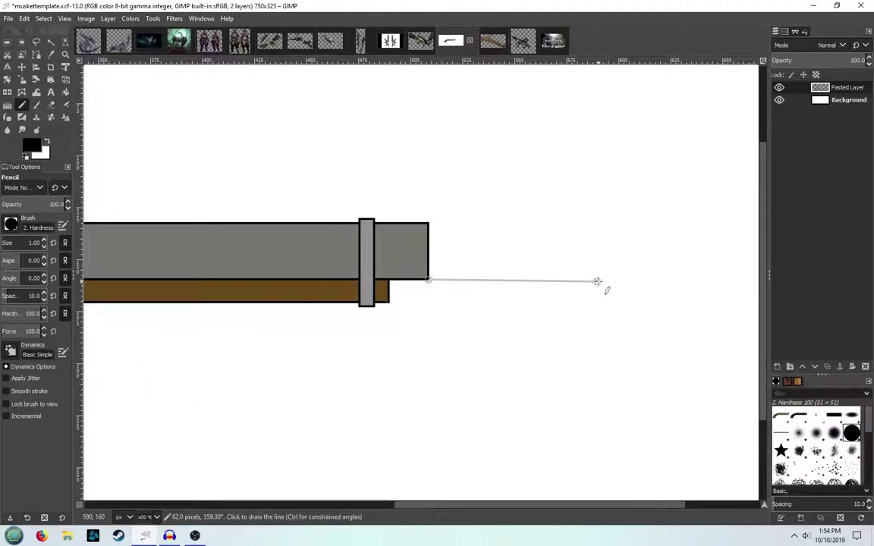
{"action": "left_click", "coordinate": [600, 282], "text": "shift"}
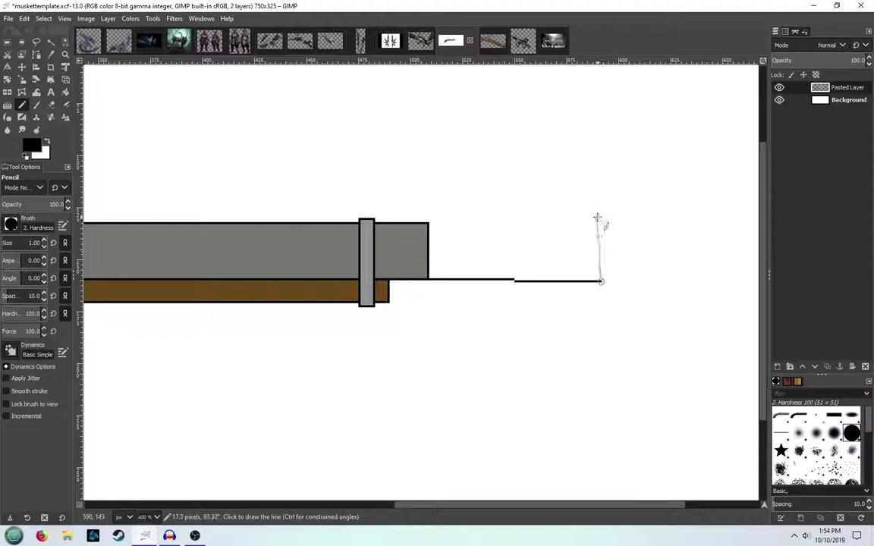
{"action": "key", "text": "ctrl+z"}
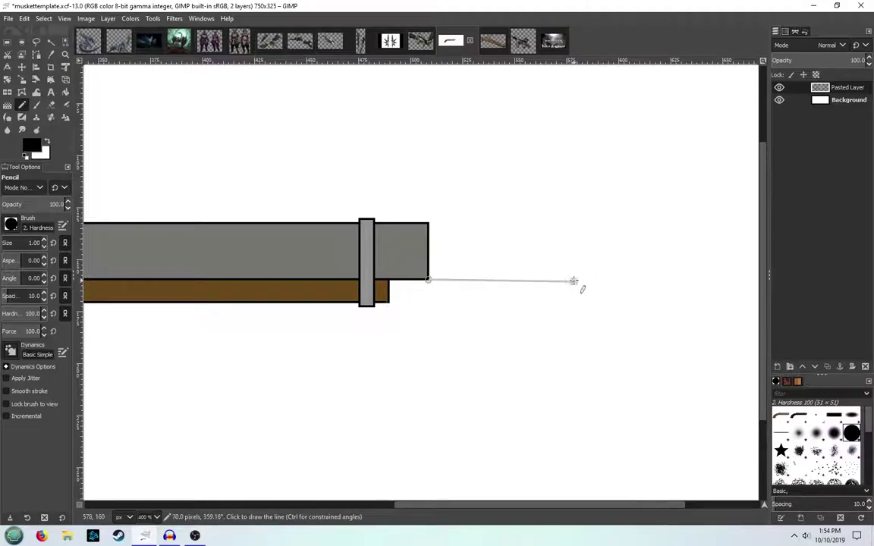
{"action": "left_click", "coordinate": [583, 279], "text": "shift"}
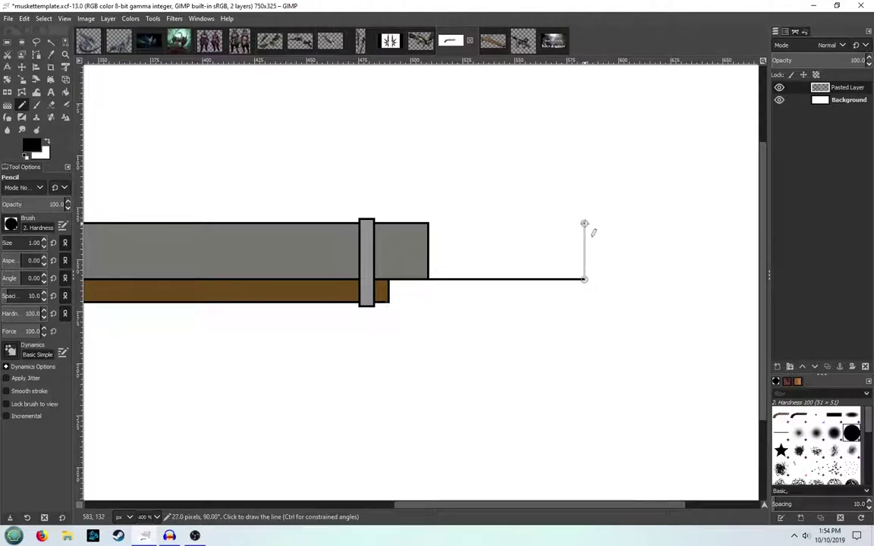
{"action": "left_click", "coordinate": [584, 224], "text": "shift"}
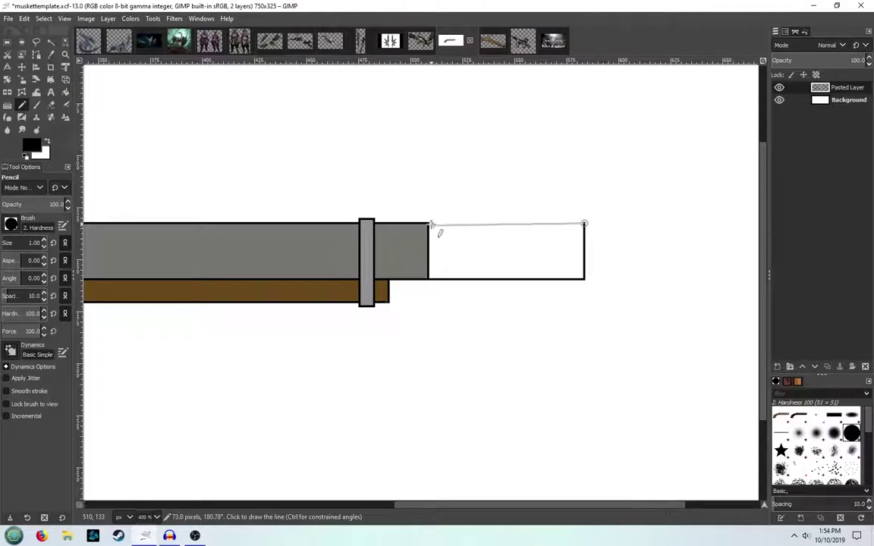
{"action": "left_click", "coordinate": [428, 225], "text": "shift"}
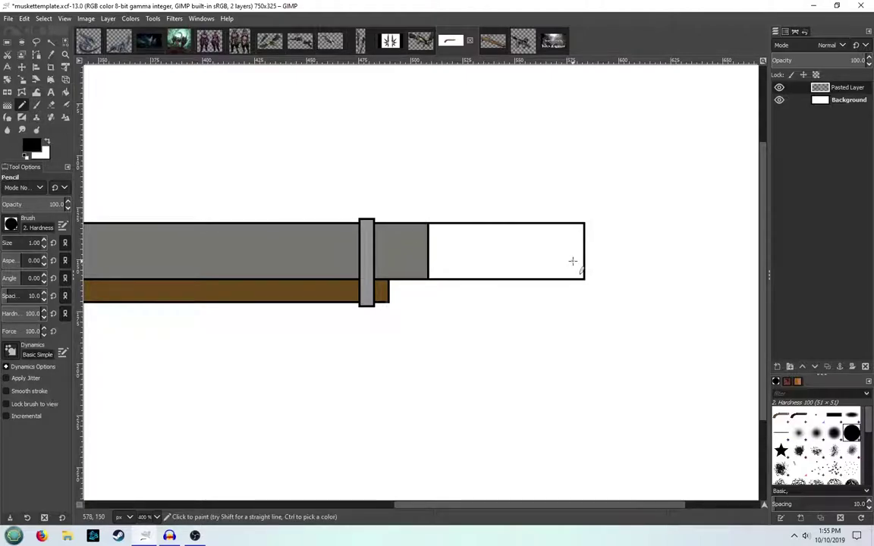
{"action": "key", "text": "ctrl+z"}
{"action": "key", "text": "ctrl+z"}
{"action": "key", "text": "ctrl+z"}
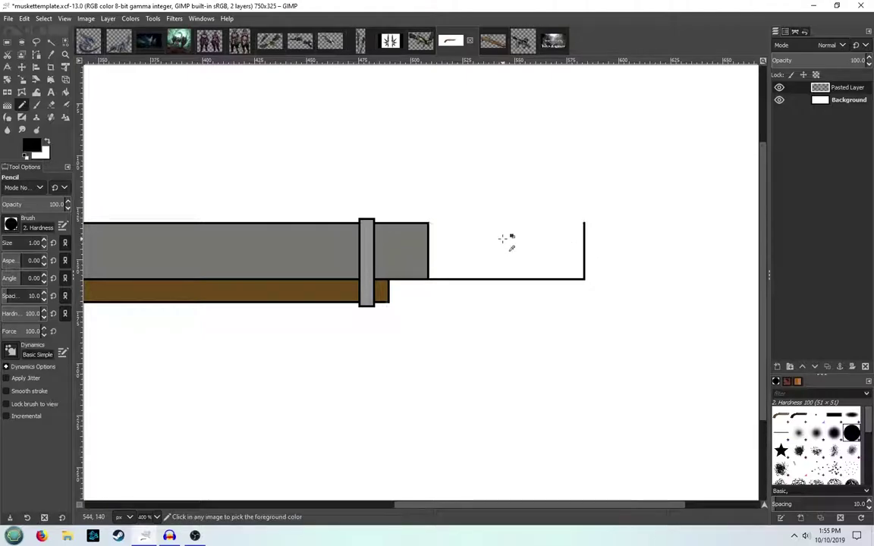
Create a new 750 x 325 px transparent layer named barrel
{"action": "right_click", "coordinate": [822, 152]}
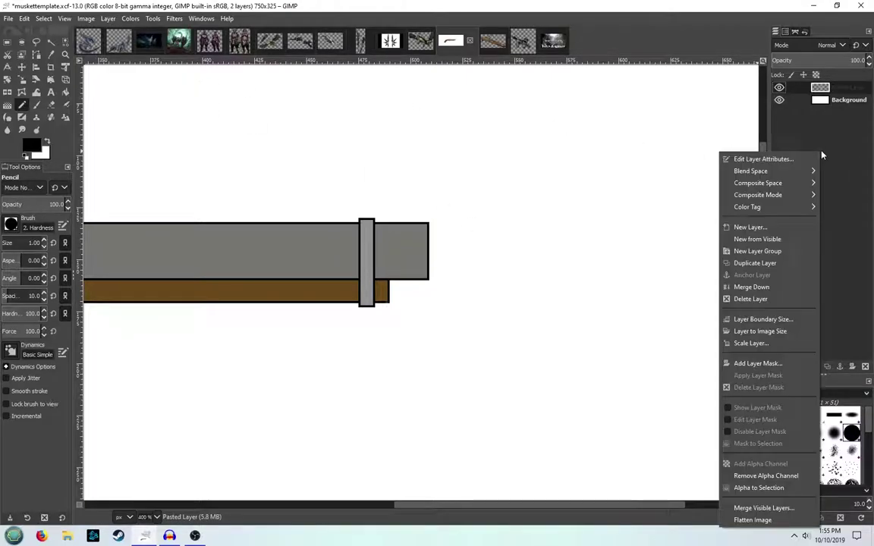
{"action": "left_click", "coordinate": [771, 229]}
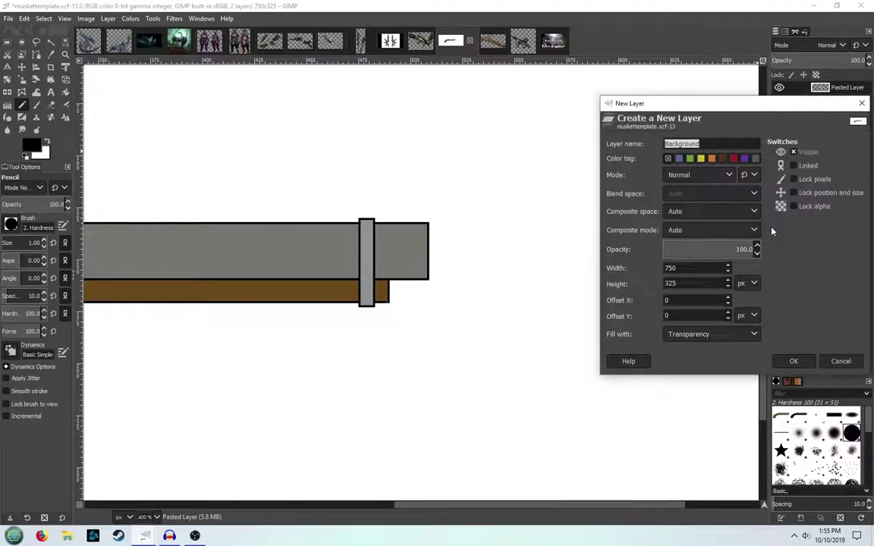
{"action": "type", "text": "barrel"}
{"action": "key", "text": "Return"}
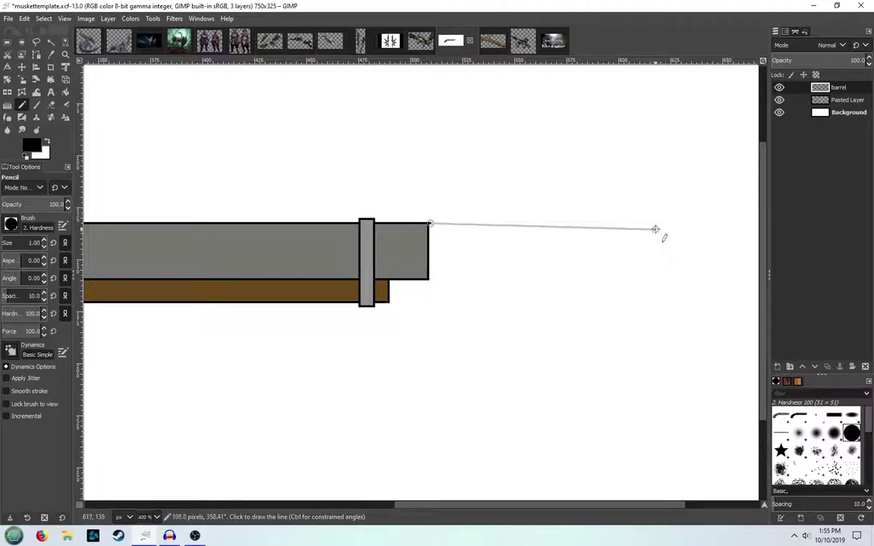
Draw a straight-sided outline extending the barrel about 110 px beyond its muzzle, matching the existing barrel's height
{"action": "left_click", "coordinate": [655, 224], "text": "shift"}
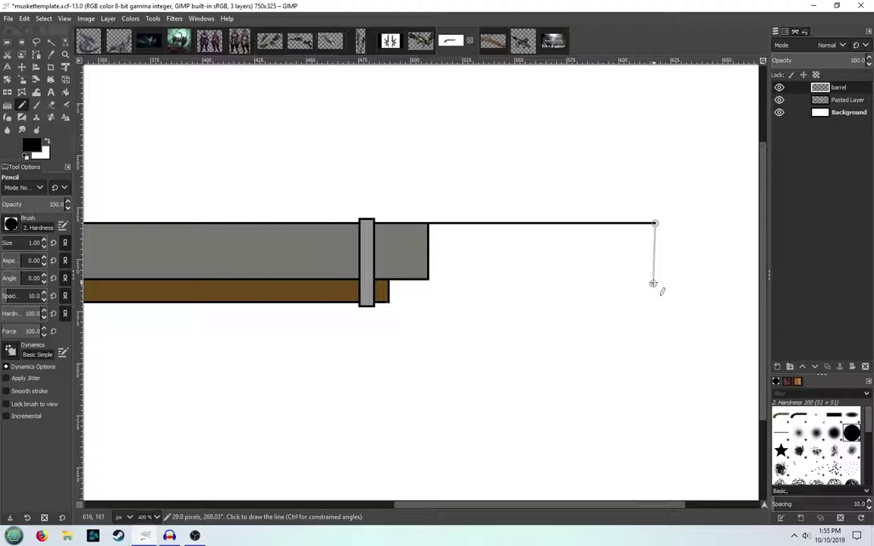
{"action": "left_click", "coordinate": [654, 276], "text": "shift"}
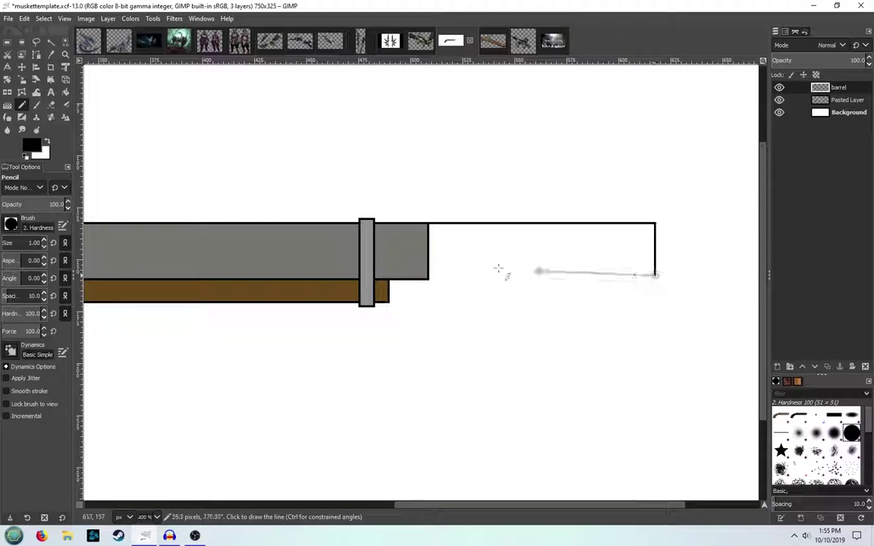
{"action": "left_click", "coordinate": [428, 280], "text": "shift"}
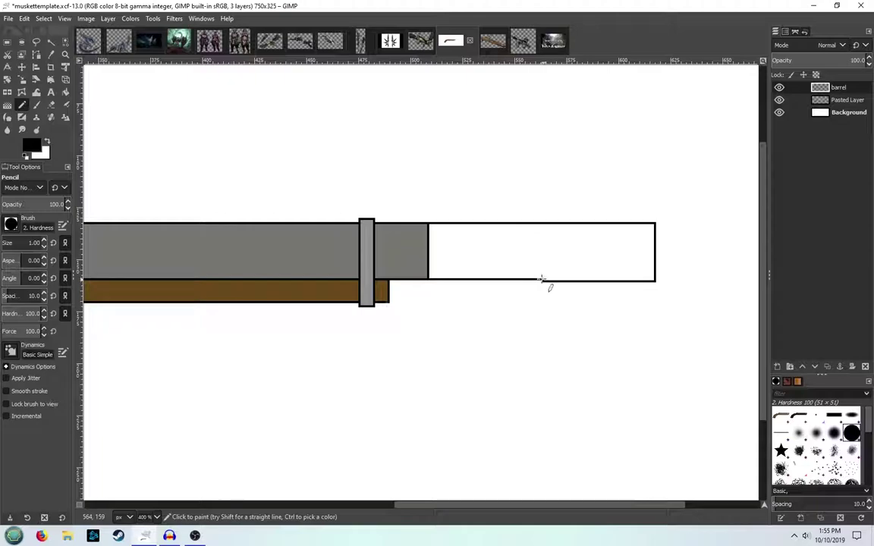
{"action": "left_click", "coordinate": [655, 280], "text": "shift"}
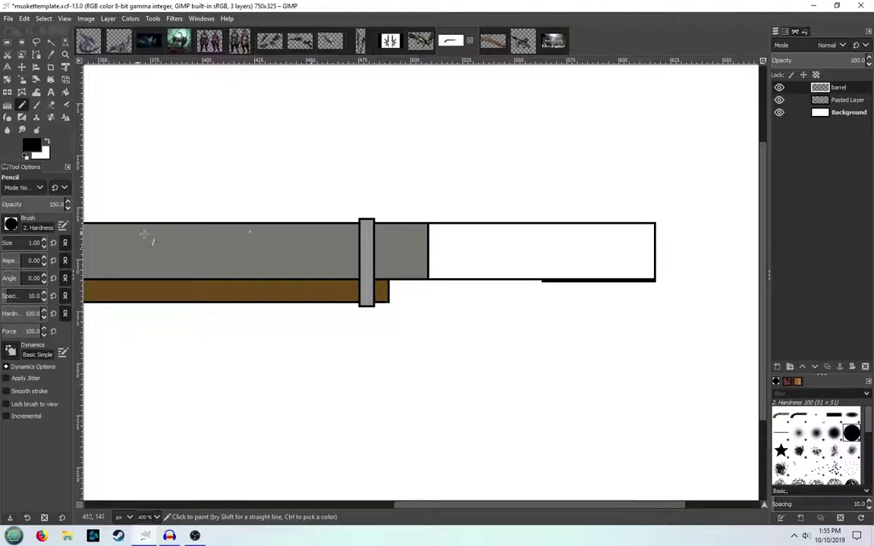
Set the foreground color to white (ffffff) and paint over the doubled line along the barrel extension's lower edge
{"action": "left_click", "coordinate": [31, 144]}
{"action": "left_click", "coordinate": [334, 202]}
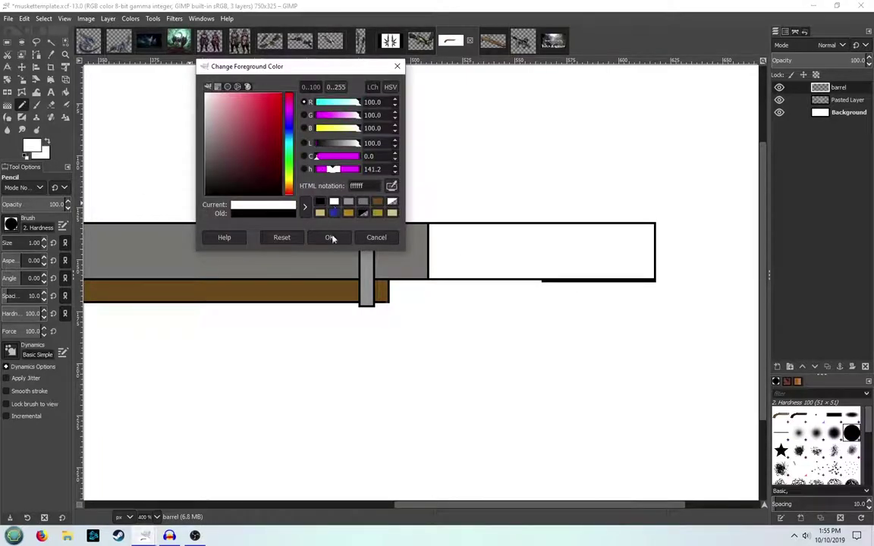
{"action": "left_click", "coordinate": [329, 237]}
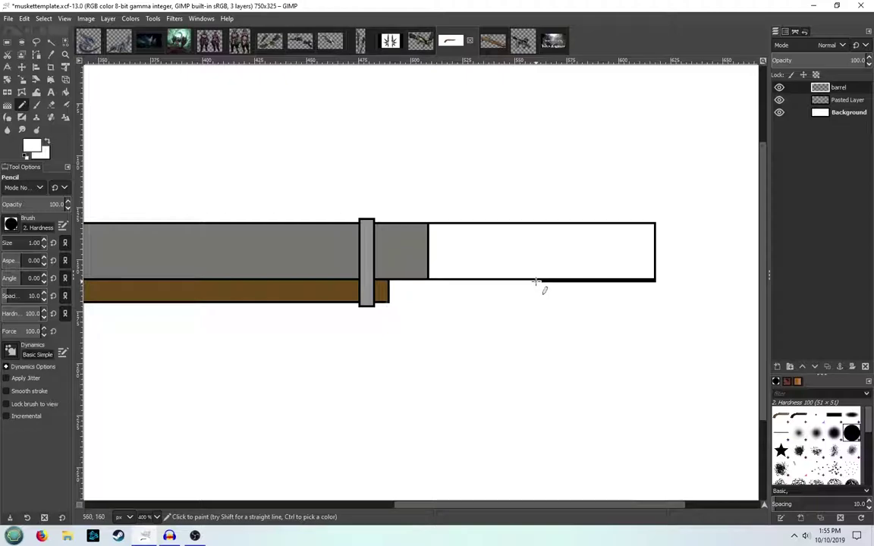
{"action": "left_click", "coordinate": [536, 281]}
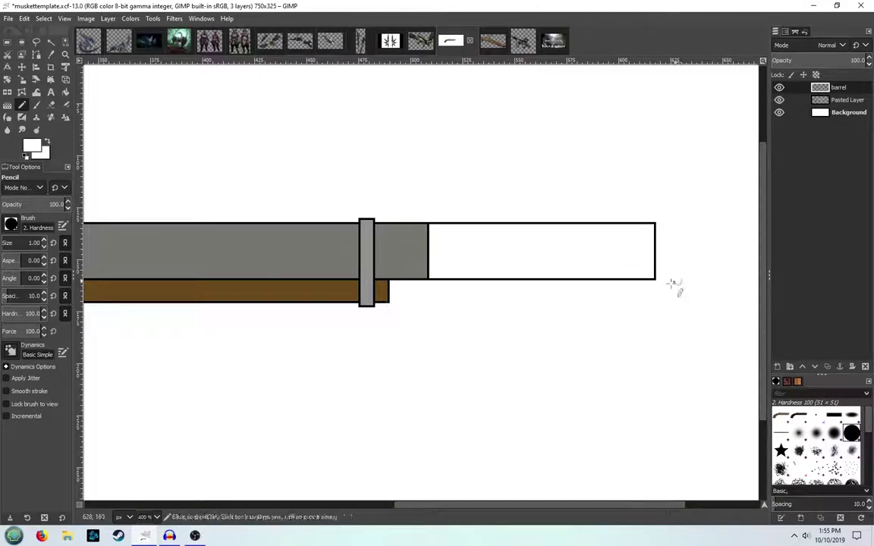
{"action": "scroll", "coordinate": [438, 198], "scroll_direction": "down", "scroll_amount": 2, "text": "ctrl"}
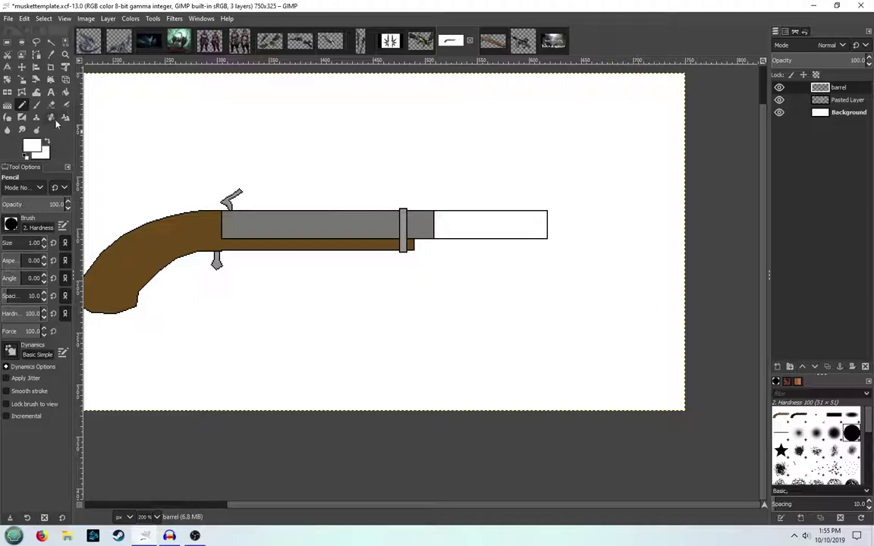
Set the foreground color back to black (000000)
{"action": "left_click", "coordinate": [33, 146]}
{"action": "left_click", "coordinate": [336, 205]}
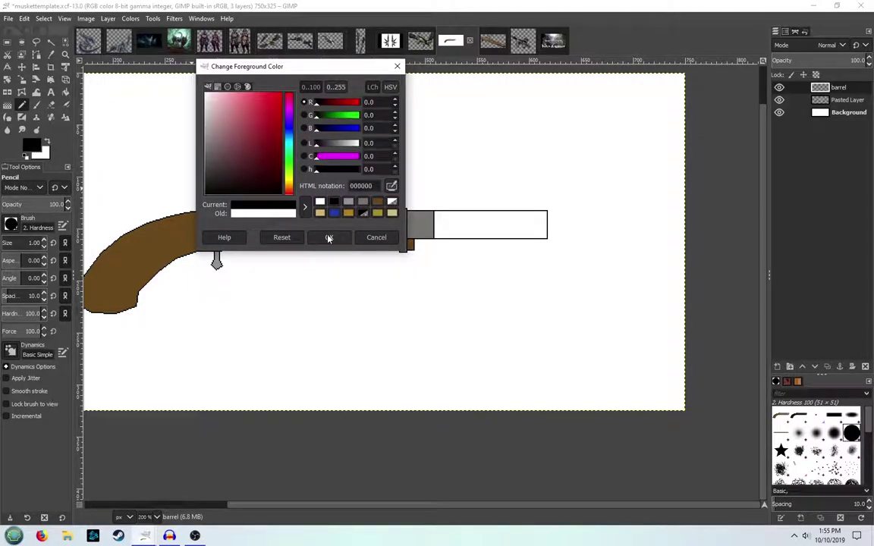
{"action": "left_click", "coordinate": [330, 237]}
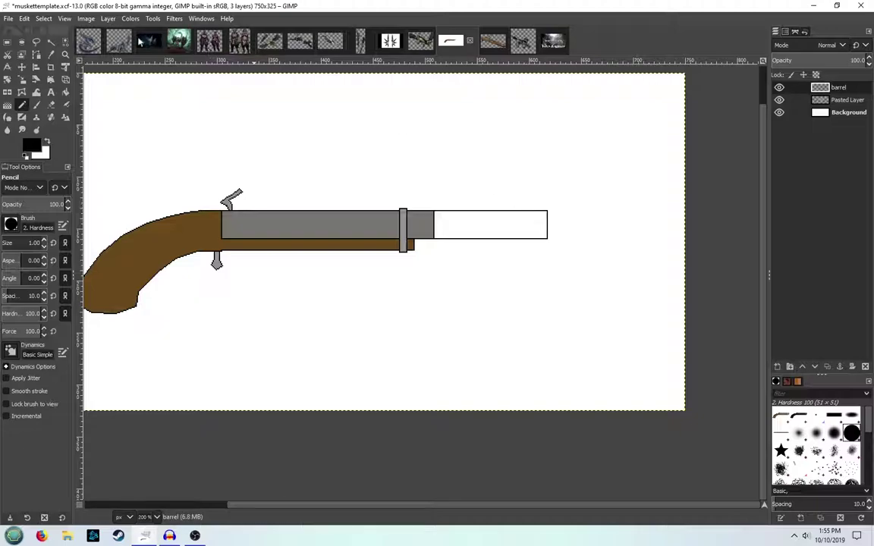
Examine the monster's head, jaws and wings up close across the four monster reference images, ending on the musket template
{"action": "left_click", "coordinate": [178, 40]}
{"action": "scroll", "coordinate": [385, 326], "scroll_direction": "up", "scroll_amount": 5}
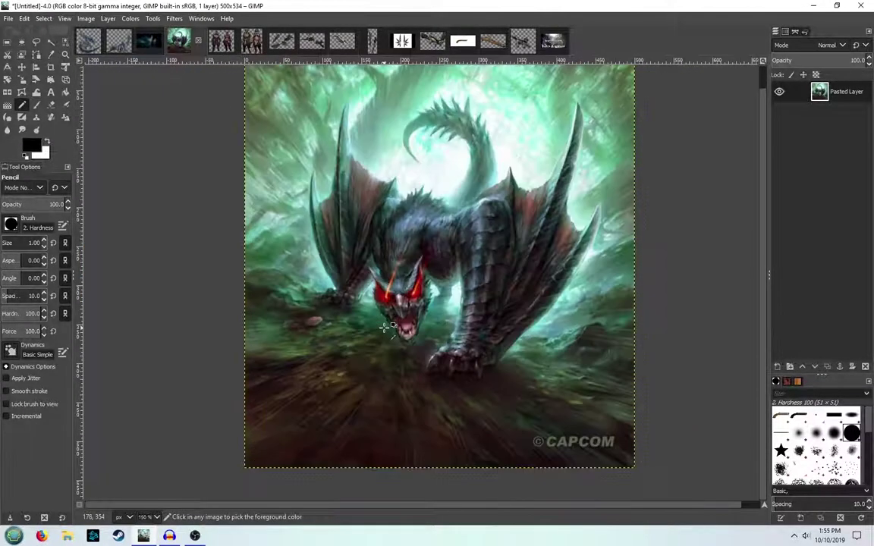
{"action": "left_click", "coordinate": [149, 40]}
{"action": "scroll", "coordinate": [434, 287], "scroll_direction": "up", "scroll_amount": 2}
{"action": "scroll", "coordinate": [434, 287], "scroll_direction": "up", "scroll_amount": 1}
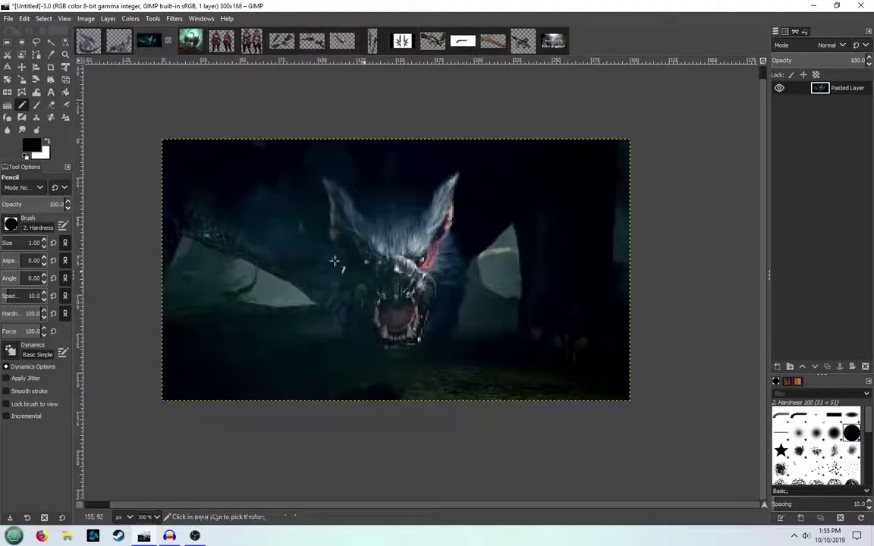
{"action": "left_click", "coordinate": [114, 40]}
{"action": "left_click", "coordinate": [87, 43]}
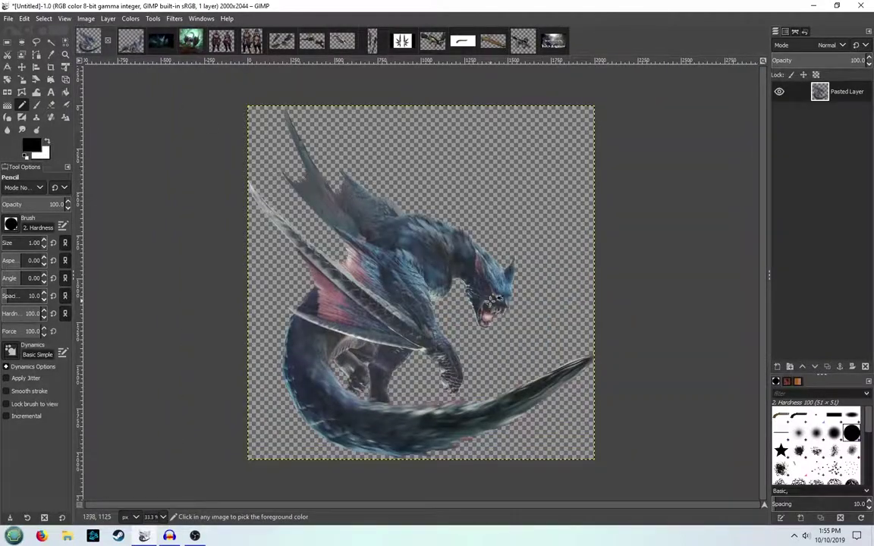
{"action": "scroll", "coordinate": [444, 269], "scroll_direction": "up", "scroll_amount": 1}
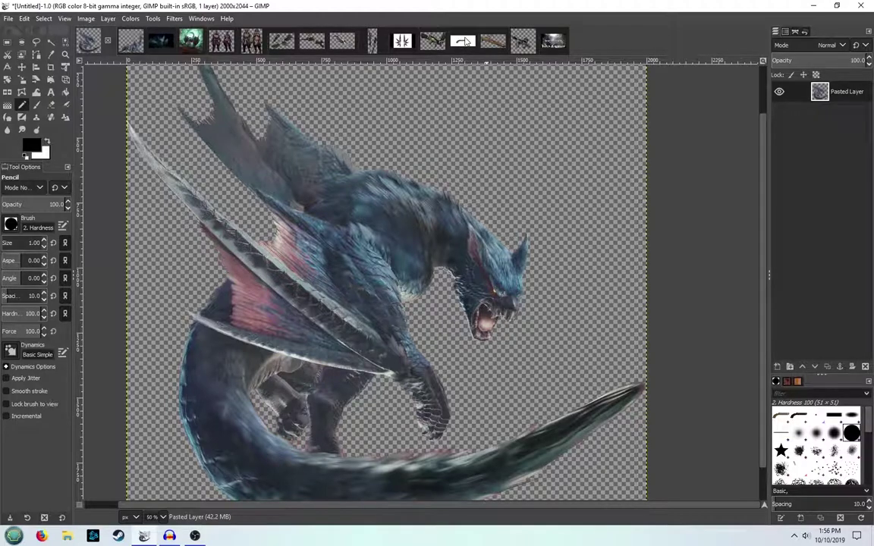
{"action": "left_click", "coordinate": [464, 41]}
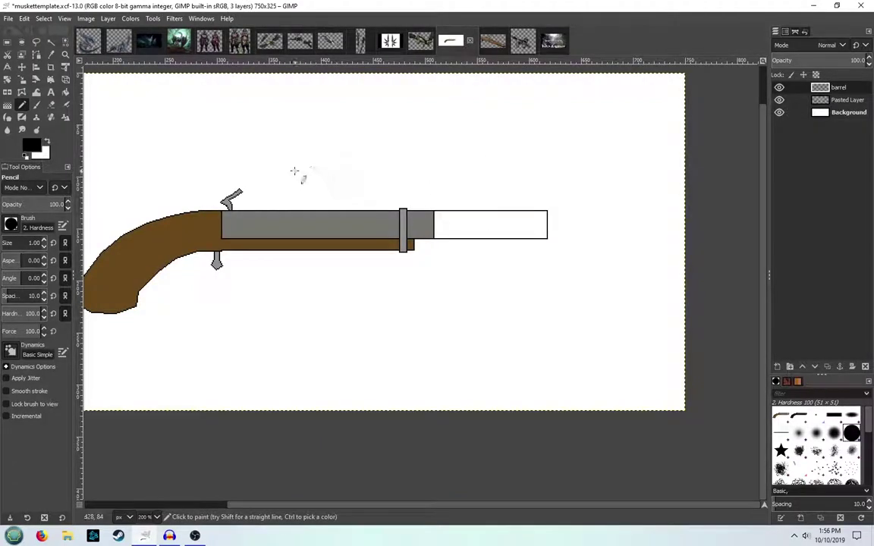
Review the head and open jaws in the two transparent-background monster images, ending on the musket template
{"action": "mouse_move", "coordinate": [297, 172]}
{"action": "left_mouse_down"}
{"action": "mouse_move", "coordinate": [381, 209]}
{"action": "mouse_move", "coordinate": [326, 199]}
{"action": "left_mouse_up"}
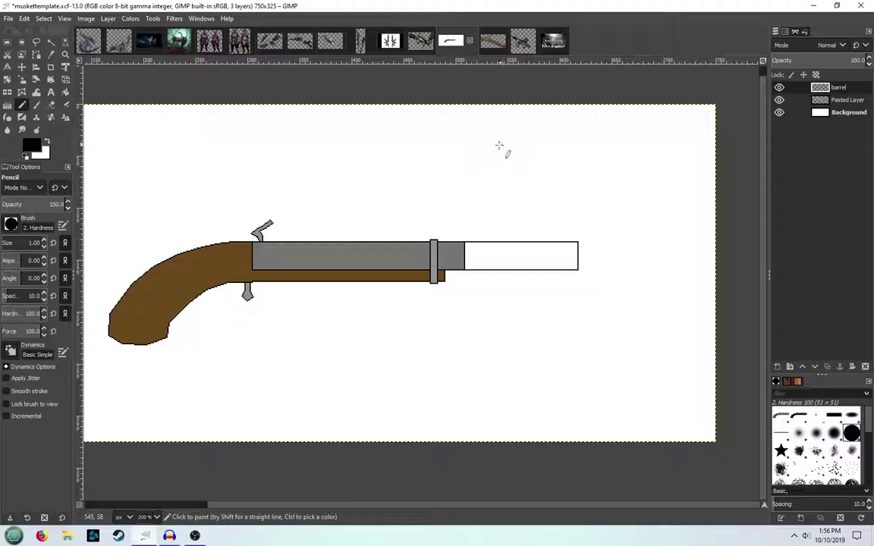
{"action": "left_click", "coordinate": [176, 40]}
{"action": "left_click", "coordinate": [88, 40]}
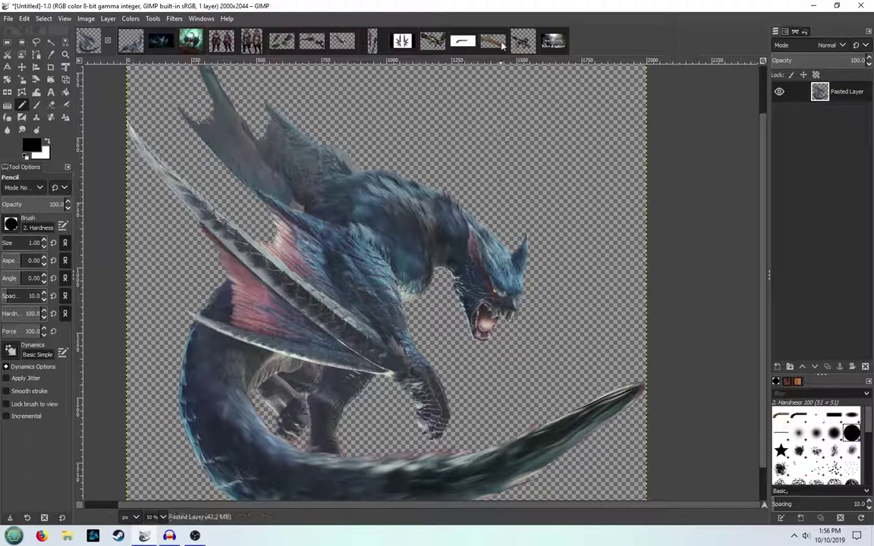
{"action": "left_click", "coordinate": [130, 41]}
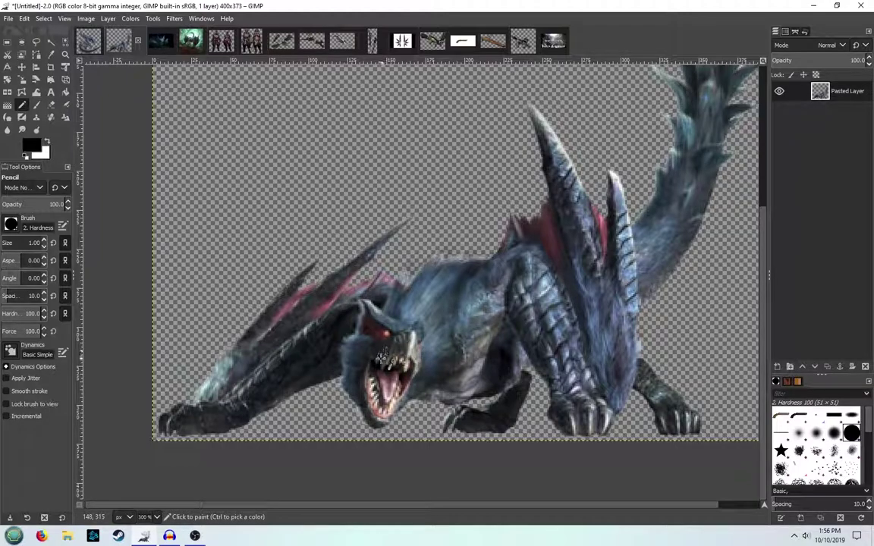
{"action": "left_click", "coordinate": [485, 42]}
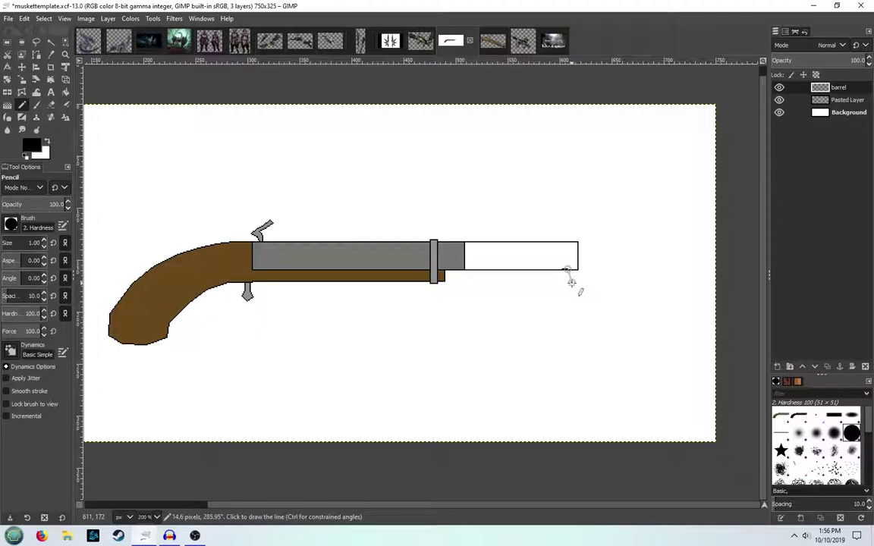
Draw a hooked beak over the muzzle, a small fang beneath the barrel, and an arched head line above the extension
{"action": "left_click", "coordinate": [575, 285]}
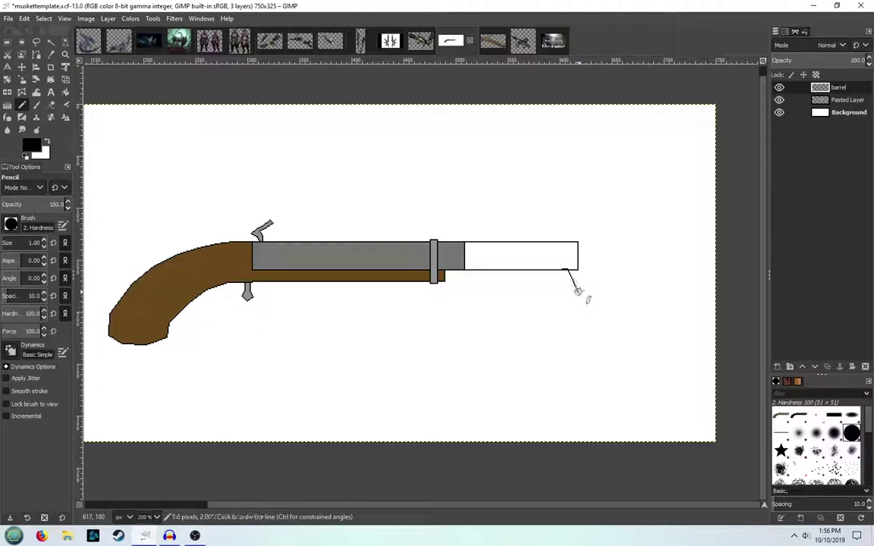
{"action": "mouse_move", "coordinate": [580, 288]}
{"action": "left_mouse_down"}
{"action": "mouse_move", "coordinate": [585, 252]}
{"action": "mouse_move", "coordinate": [577, 244]}
{"action": "left_mouse_up"}
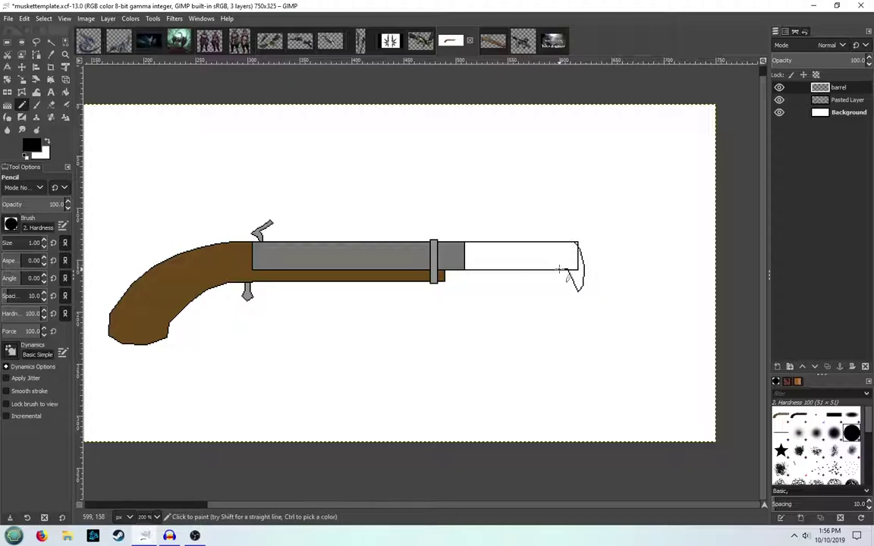
{"action": "left_click", "coordinate": [551, 269], "text": "shift"}
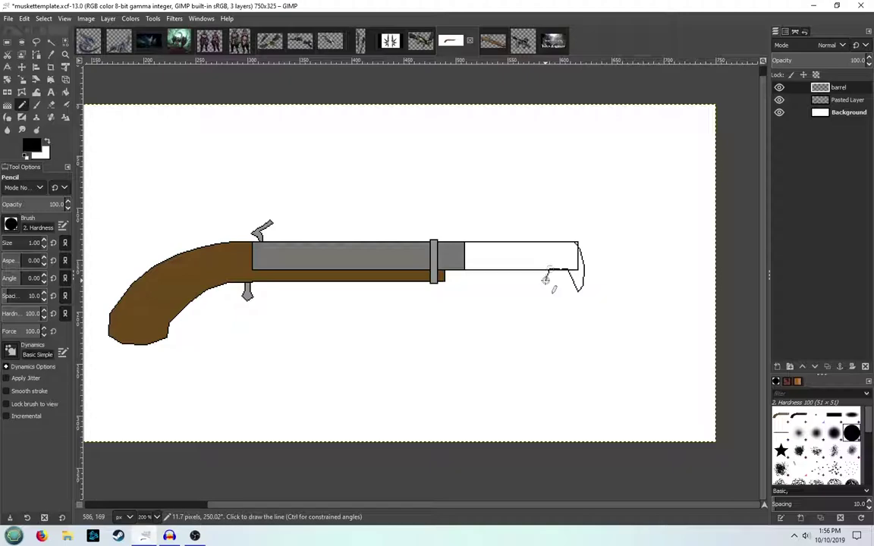
{"action": "left_click", "coordinate": [543, 280]}
{"action": "left_click", "coordinate": [526, 270]}
{"action": "left_click", "coordinate": [531, 226], "text": "shift"}
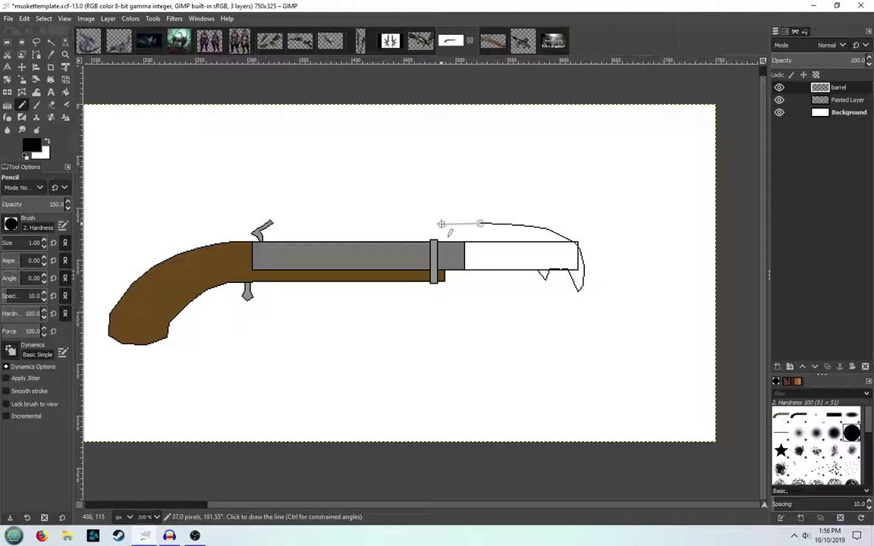
Compare the shape of the monster's head and ears across the four monster reference images, ending on the musket template
{"action": "left_click", "coordinate": [98, 45]}
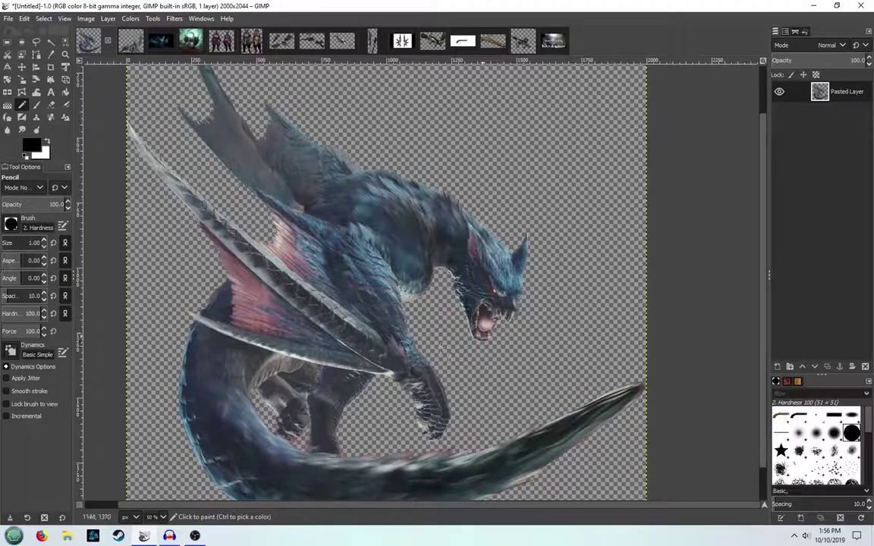
{"action": "left_click", "coordinate": [128, 42]}
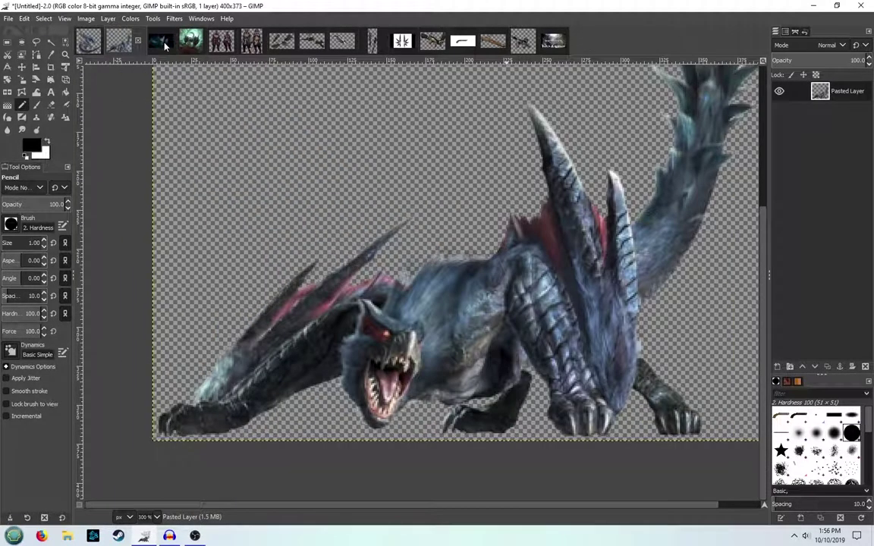
{"action": "left_click", "coordinate": [165, 42]}
{"action": "left_click", "coordinate": [192, 42]}
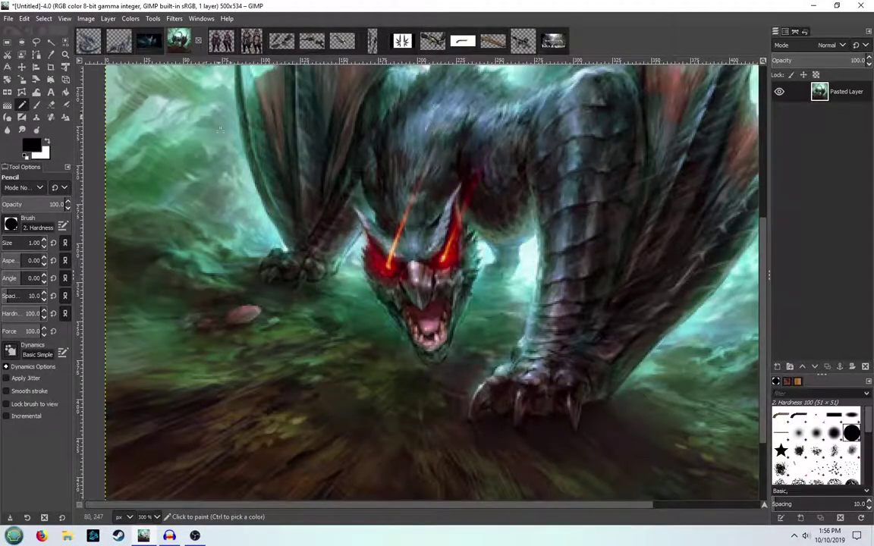
{"action": "left_click", "coordinate": [89, 43]}
{"action": "left_click", "coordinate": [466, 47]}
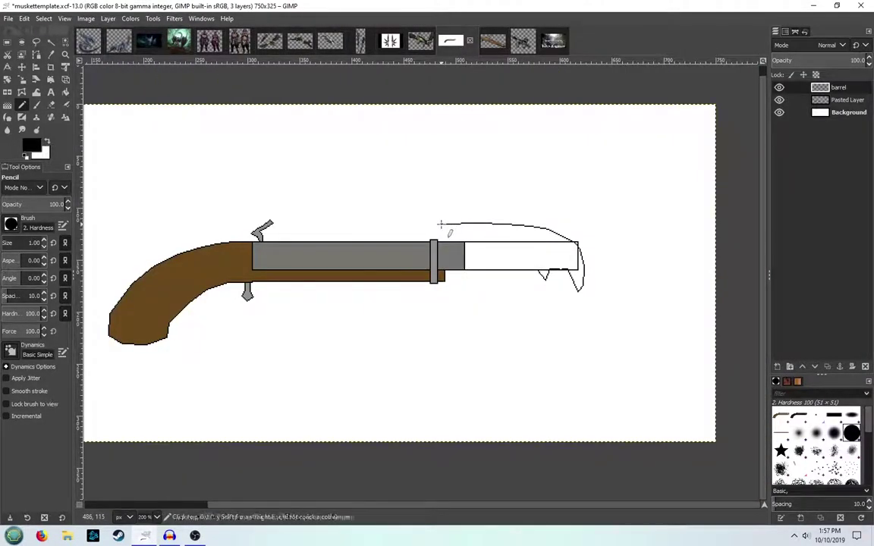
Complete the head outline with a backswept pointed ear, a line curving down across the barrel, and a closing lower edge
{"action": "left_click", "coordinate": [416, 225], "text": "shift"}
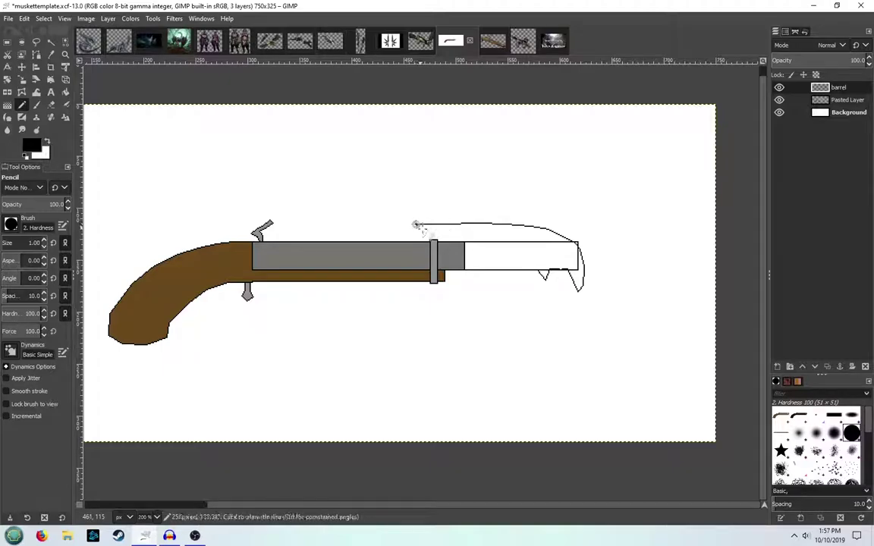
{"action": "left_click", "coordinate": [471, 248], "text": "shift"}
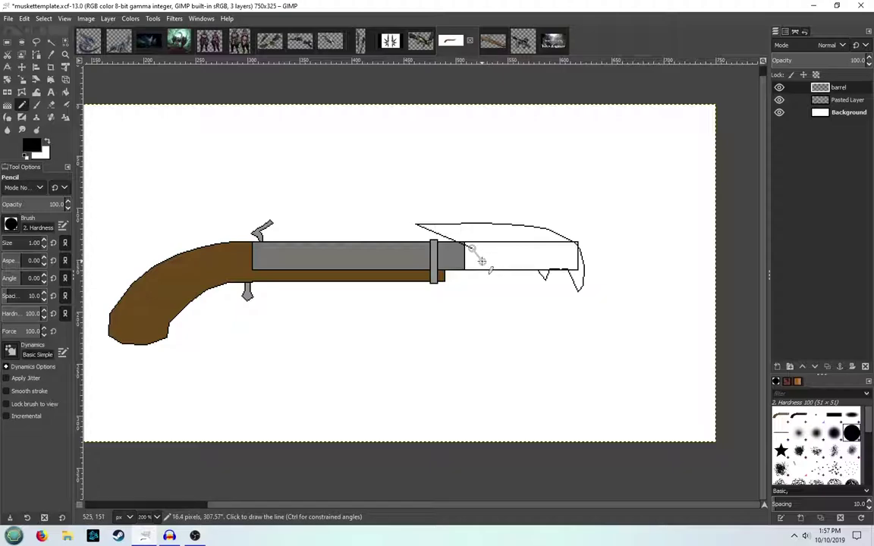
{"action": "left_click", "coordinate": [481, 259], "text": "shift"}
{"action": "left_click", "coordinate": [482, 267], "text": "shift"}
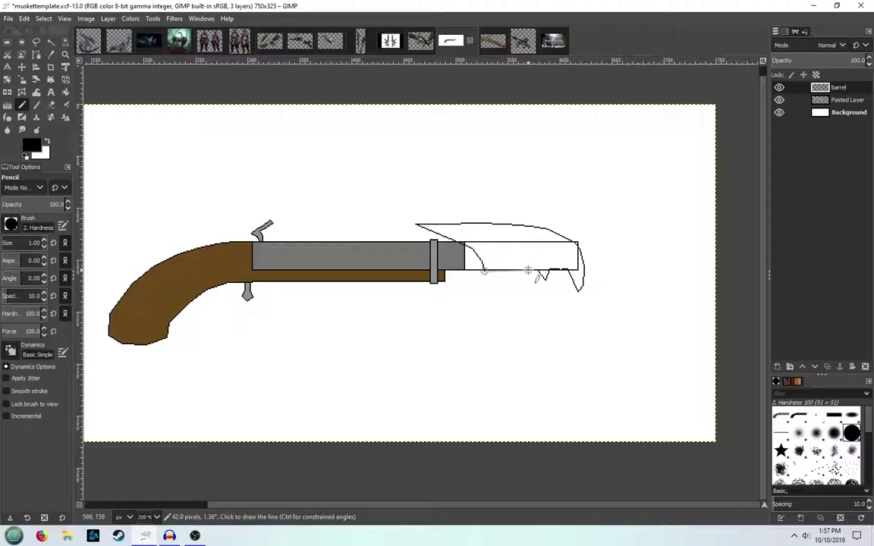
{"action": "left_click", "coordinate": [507, 269], "text": "shift"}
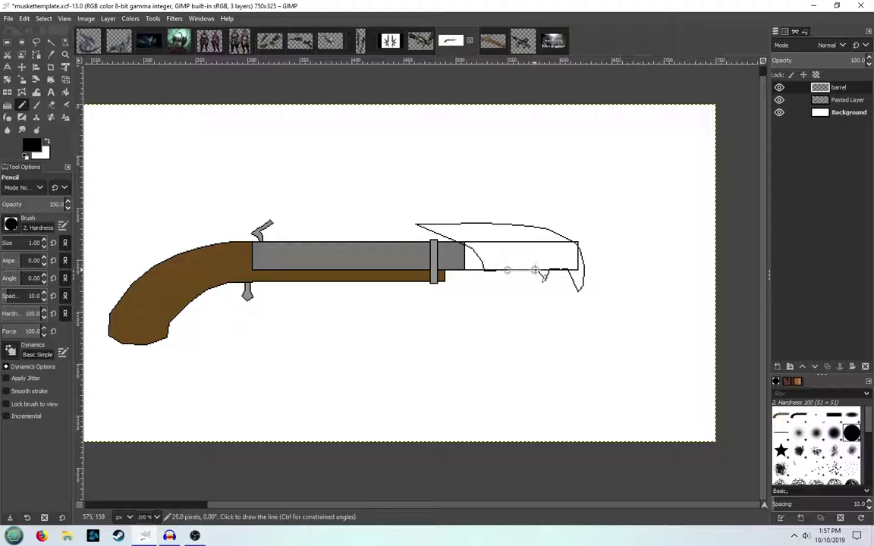
Bucket-fill the head, the beak tip and the small fang with black
{"action": "left_click", "coordinate": [65, 92]}
{"action": "left_click", "coordinate": [499, 237]}
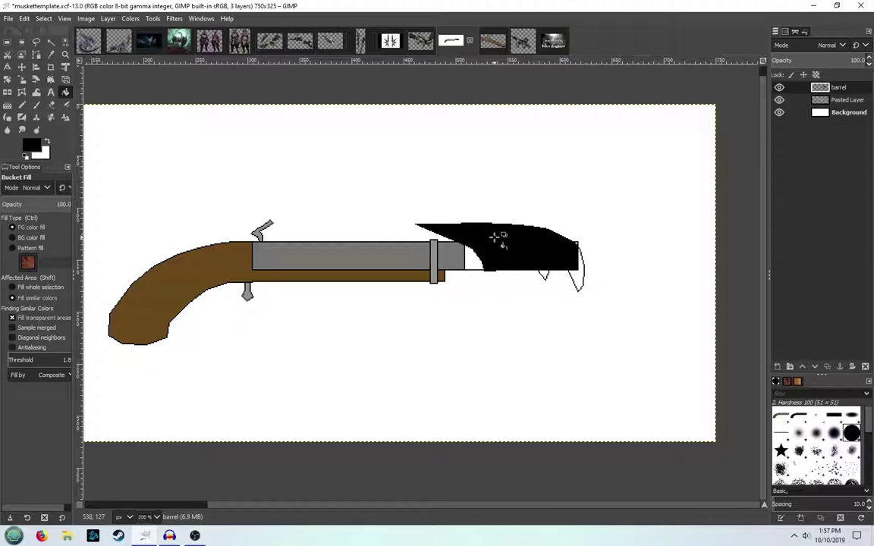
{"action": "left_click", "coordinate": [579, 281]}
{"action": "left_click", "coordinate": [581, 262]}
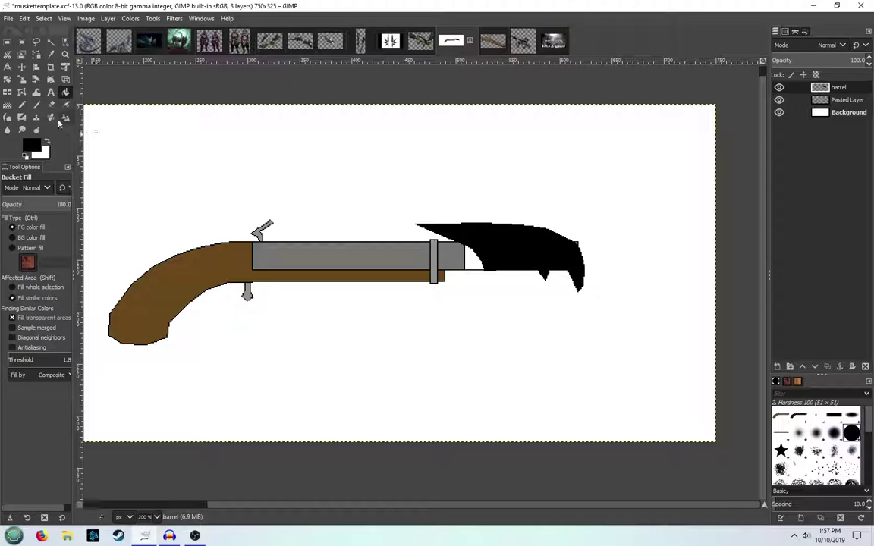
Pencil the small white gap at the muzzle's upper corner, beside the beak, in grey 909293
{"action": "scroll", "coordinate": [617, 256], "scroll_direction": "up", "scroll_amount": 3}
{"action": "left_click", "coordinate": [22, 105]}
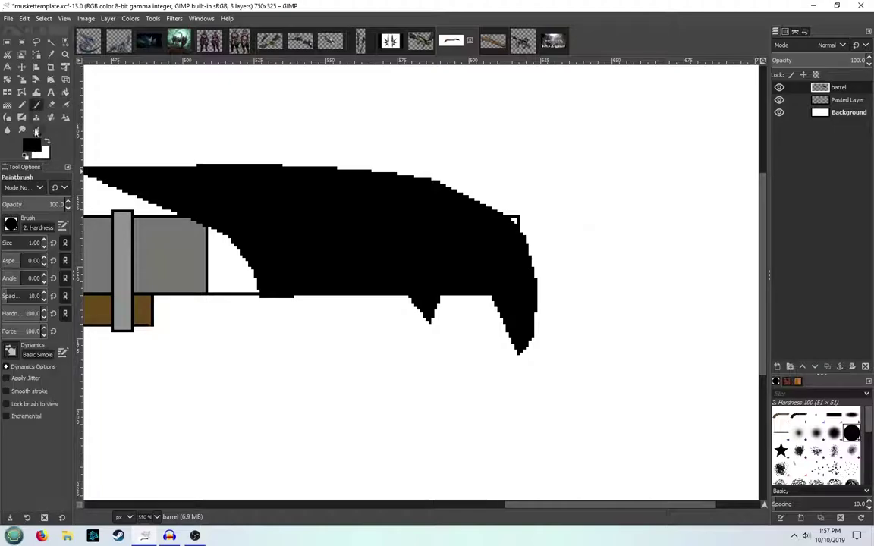
{"action": "left_click", "coordinate": [31, 145]}
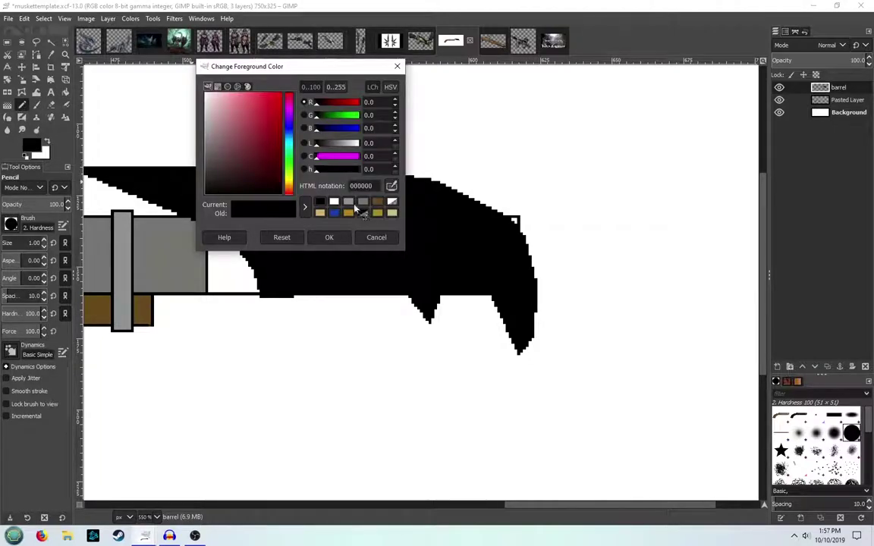
{"action": "left_click", "coordinate": [355, 205]}
{"action": "left_click", "coordinate": [329, 237]}
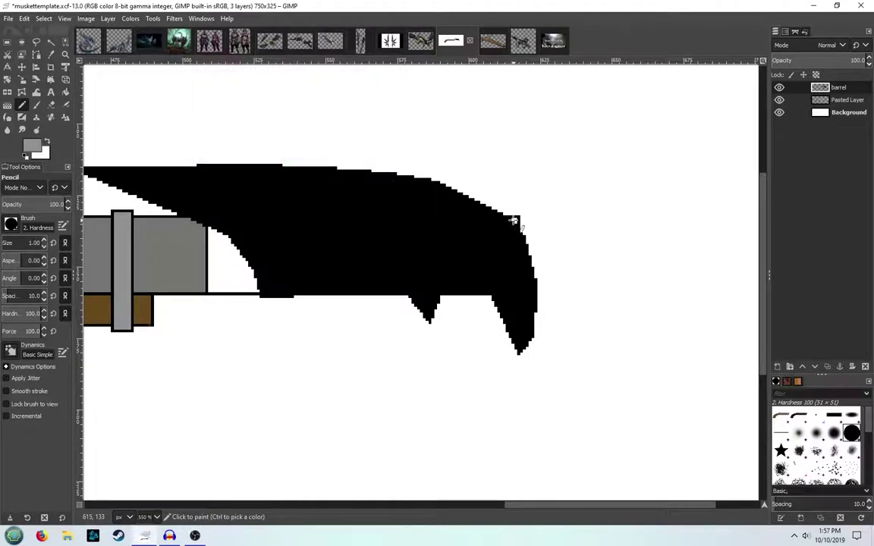
{"action": "left_click", "coordinate": [515, 221]}
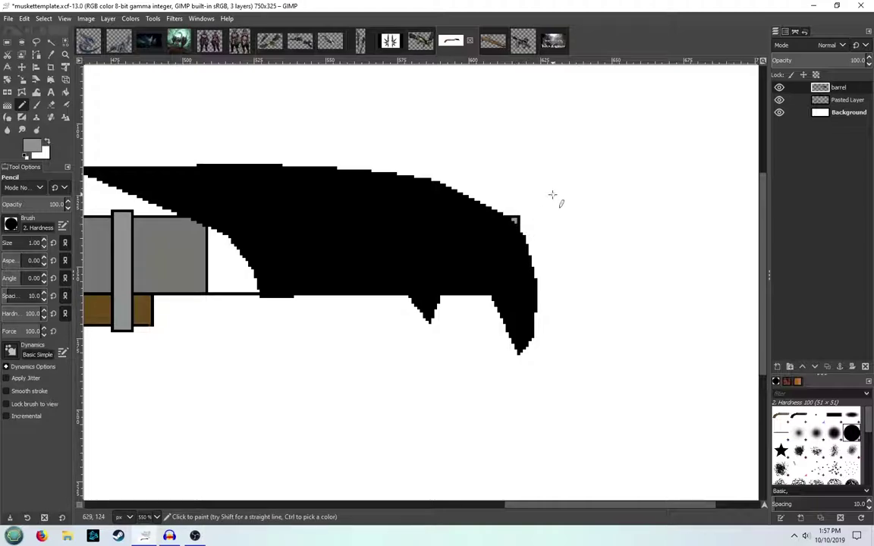
Draw two nested irregular rings in black with the Pencil below the beak as a front view of the muzzle
{"action": "left_click", "coordinate": [33, 150]}
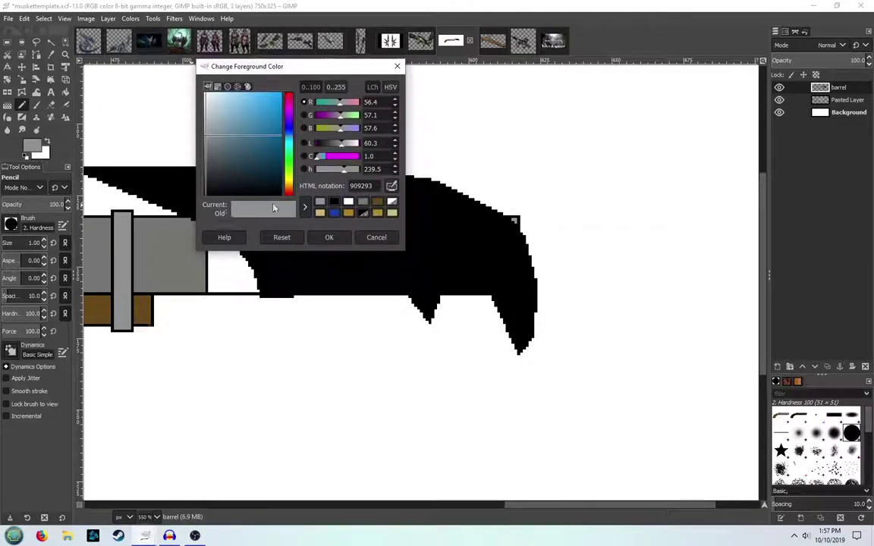
{"action": "left_click", "coordinate": [334, 201]}
{"action": "left_click", "coordinate": [329, 237]}
{"action": "scroll", "coordinate": [462, 386], "scroll_direction": "down", "scroll_amount": 2}
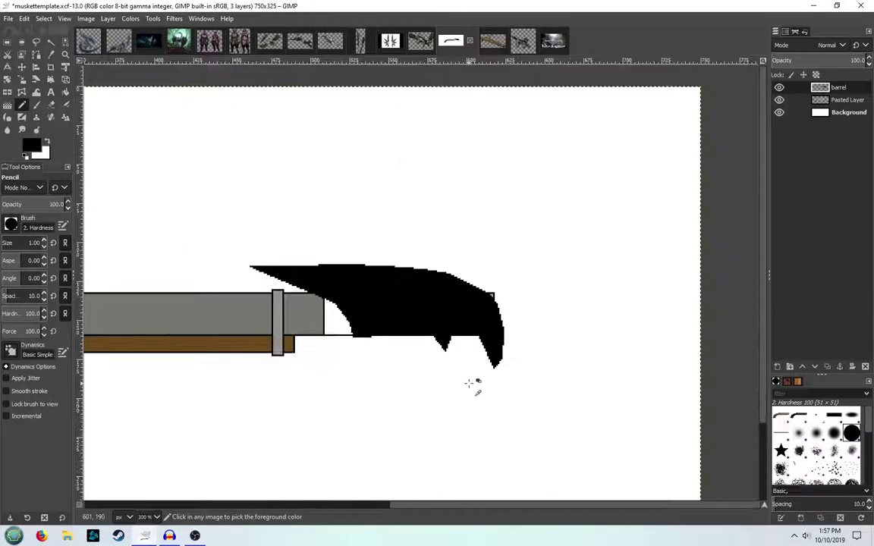
{"action": "scroll", "coordinate": [490, 353], "scroll_direction": "down", "scroll_amount": 3}
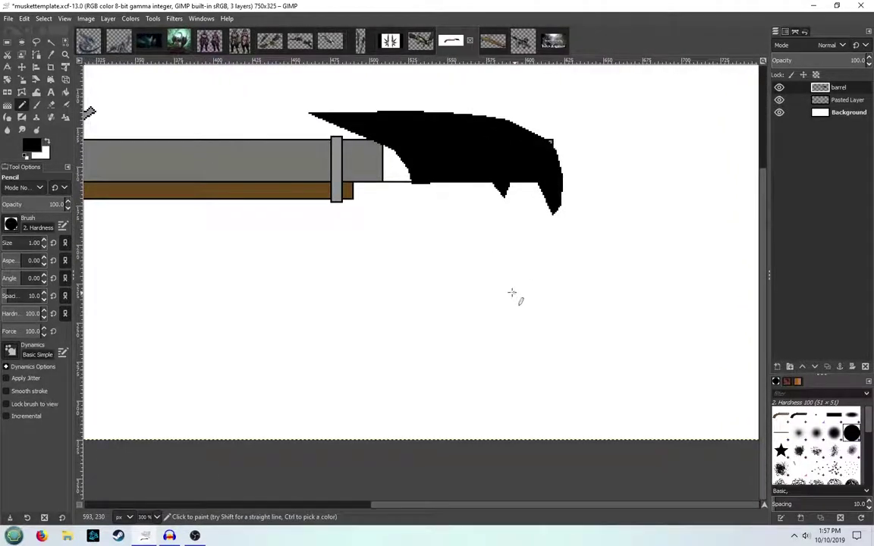
{"action": "left_click", "coordinate": [515, 293]}
{"action": "mouse_move", "coordinate": [503, 304]}
{"action": "left_mouse_down"}
{"action": "mouse_move", "coordinate": [534, 340]}
{"action": "mouse_move", "coordinate": [550, 325]}
{"action": "mouse_move", "coordinate": [550, 307]}
{"action": "mouse_move", "coordinate": [535, 291]}
{"action": "left_mouse_up"}
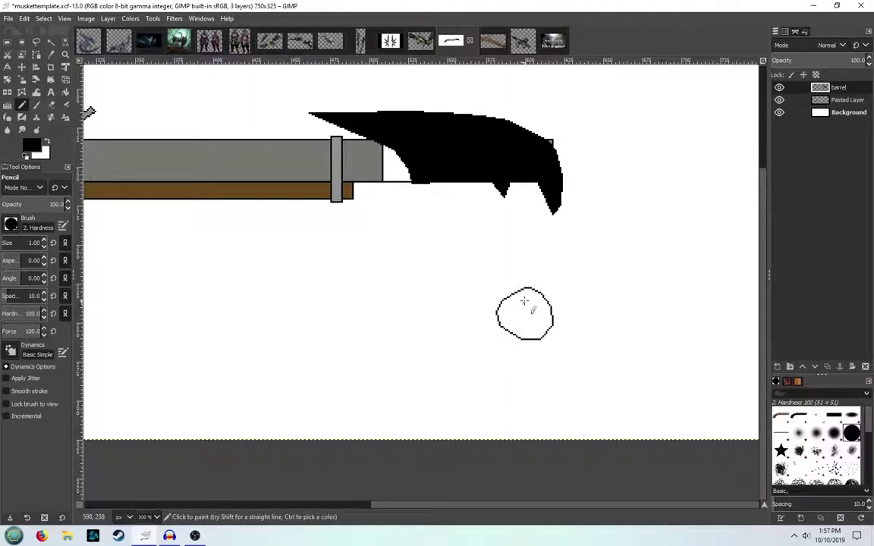
{"action": "mouse_move", "coordinate": [513, 307]}
{"action": "left_mouse_down"}
{"action": "mouse_move", "coordinate": [519, 333]}
{"action": "mouse_move", "coordinate": [544, 328]}
{"action": "mouse_move", "coordinate": [531, 302]}
{"action": "left_mouse_up"}
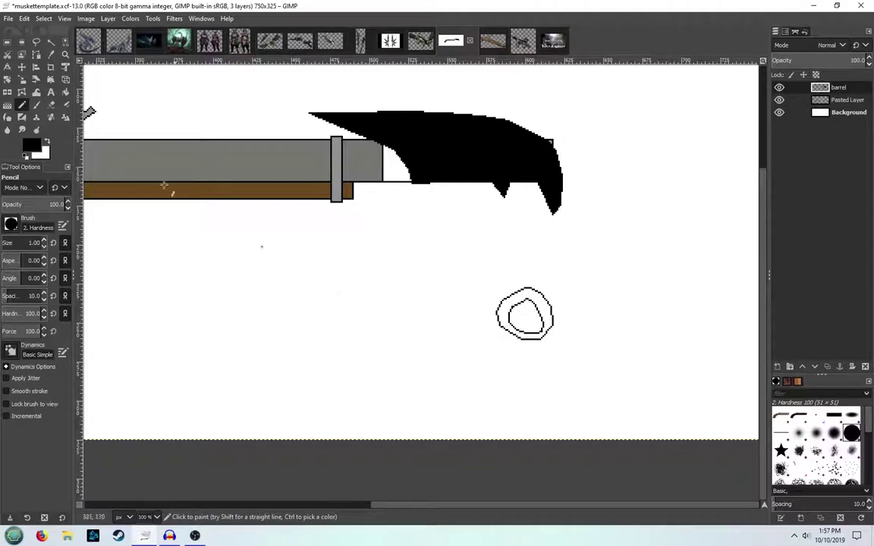
Bucket-fill the inner ring of the muzzle front view with black and the surrounding band with grey 757570
{"action": "left_click", "coordinate": [65, 91]}
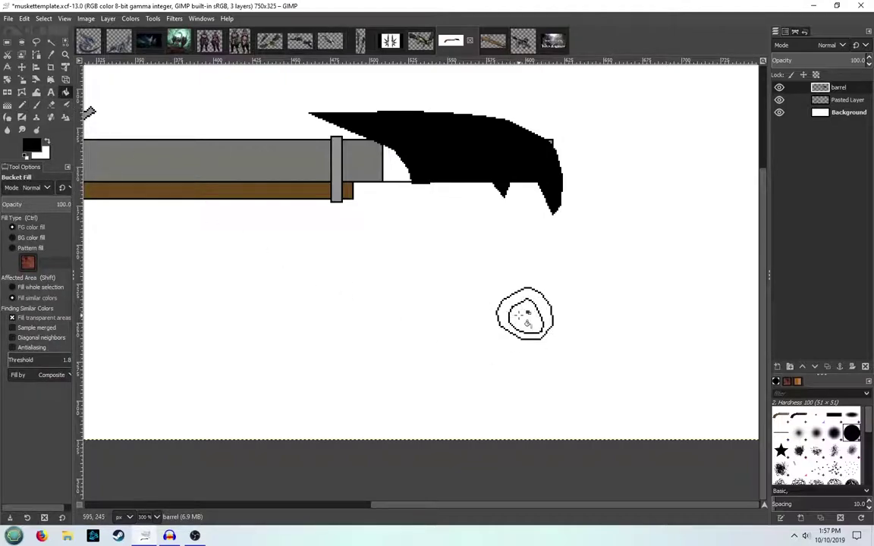
{"action": "left_click", "coordinate": [518, 314]}
{"action": "left_click", "coordinate": [33, 145]}
{"action": "left_click", "coordinate": [366, 203]}
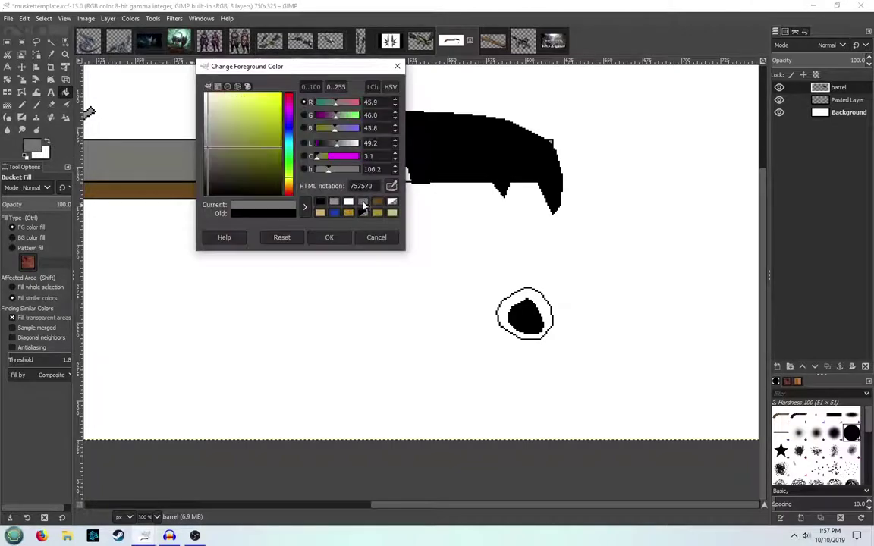
{"action": "left_click", "coordinate": [328, 238]}
{"action": "left_click", "coordinate": [529, 295]}
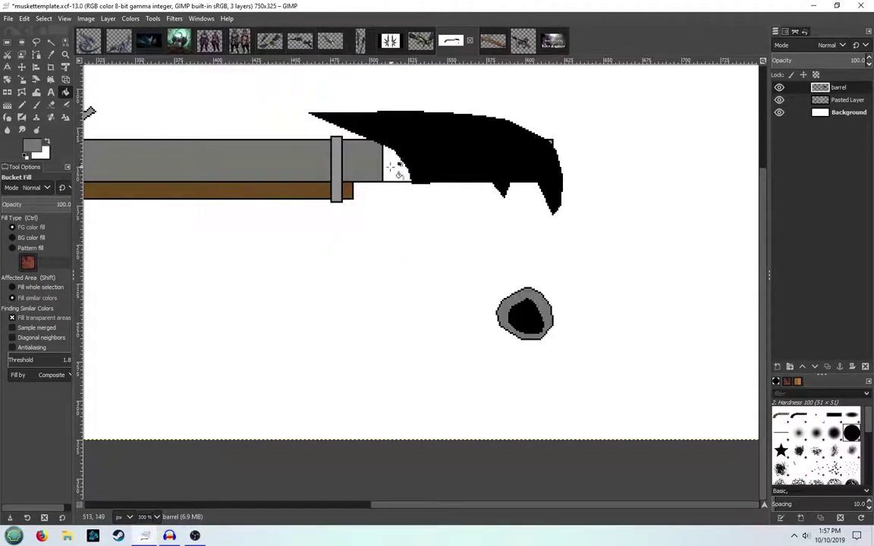
Undo the grey fill beside the barrel's end and pencil a black vertical line about 26 pixels long along that end
{"action": "left_click", "coordinate": [390, 172]}
{"action": "key", "text": "ctrl+z"}
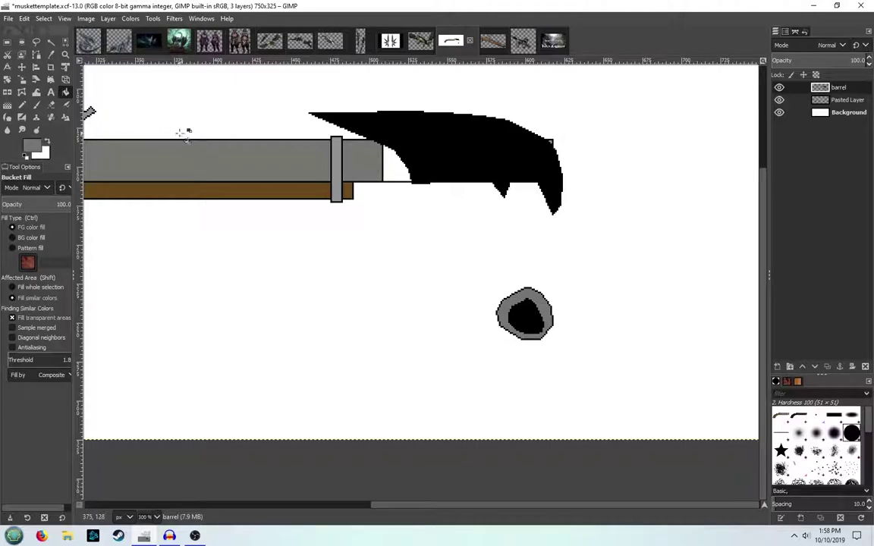
{"action": "left_click", "coordinate": [21, 105]}
{"action": "left_click", "coordinate": [33, 146]}
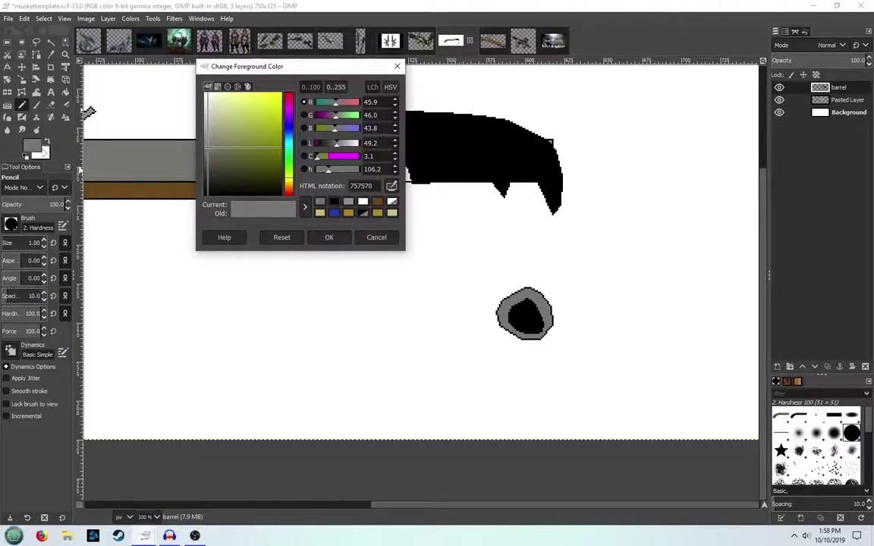
{"action": "left_click", "coordinate": [334, 201]}
{"action": "left_click", "coordinate": [329, 236]}
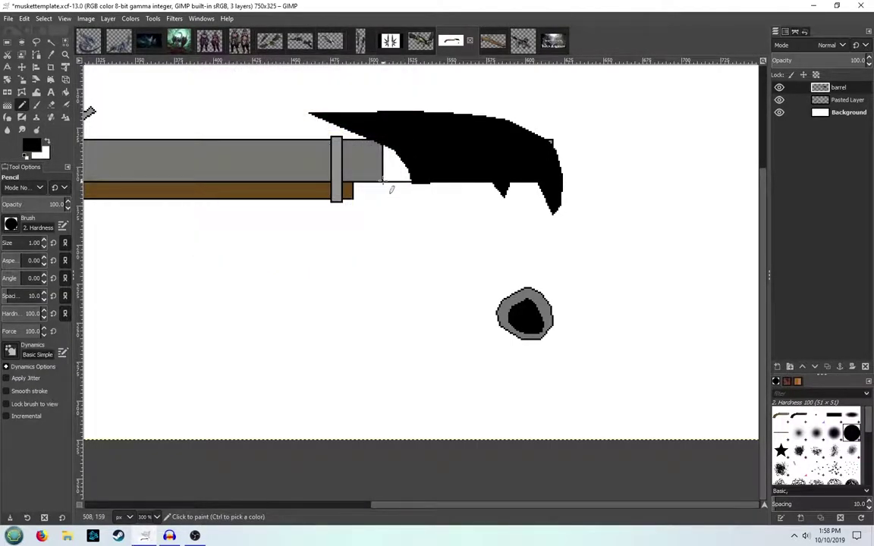
{"action": "left_click", "coordinate": [383, 182]}
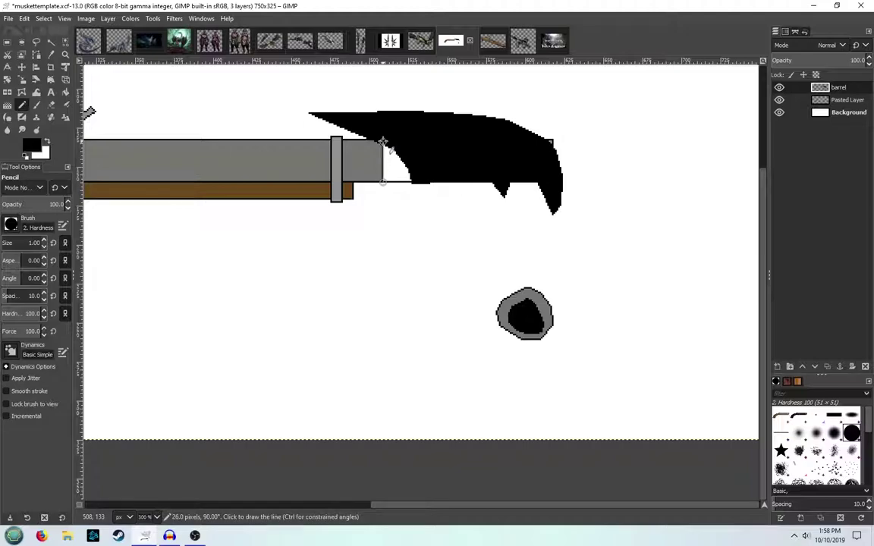
Bucket-fill the white gap between the barrel's end and the monster head with grey 757570
{"action": "left_click", "coordinate": [66, 92]}
{"action": "left_click", "coordinate": [31, 144]}
{"action": "left_click", "coordinate": [334, 201]}
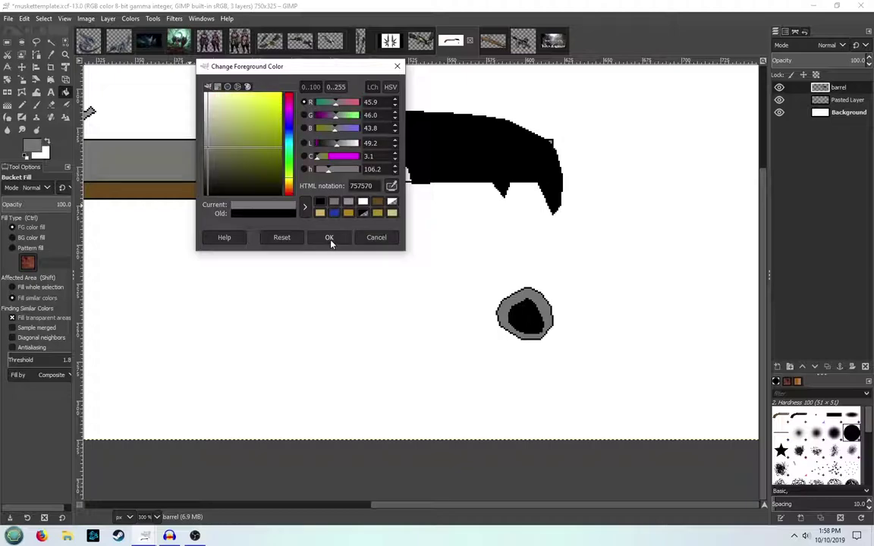
{"action": "left_click", "coordinate": [329, 237]}
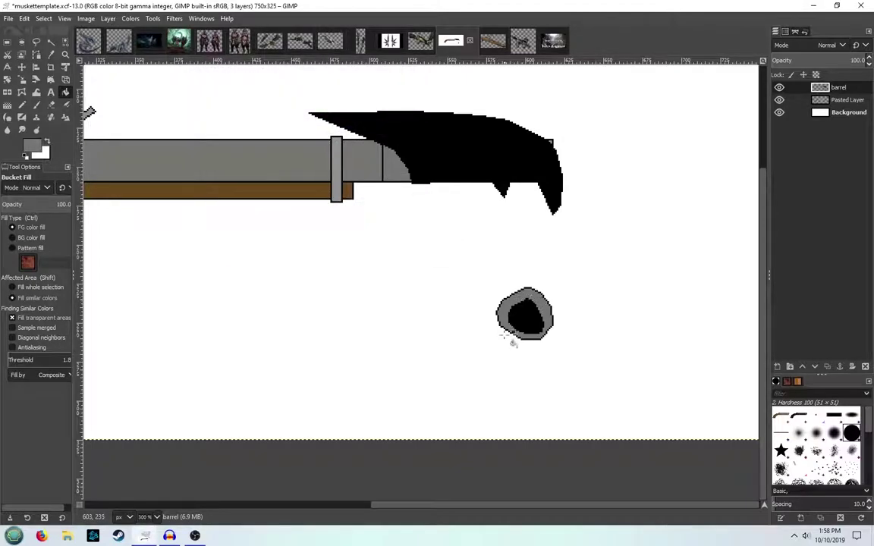
Draw a downward-pointing V-shaped beak in black with the Pencil under the muzzle front view
{"action": "left_click", "coordinate": [23, 106]}
{"action": "left_click", "coordinate": [32, 145]}
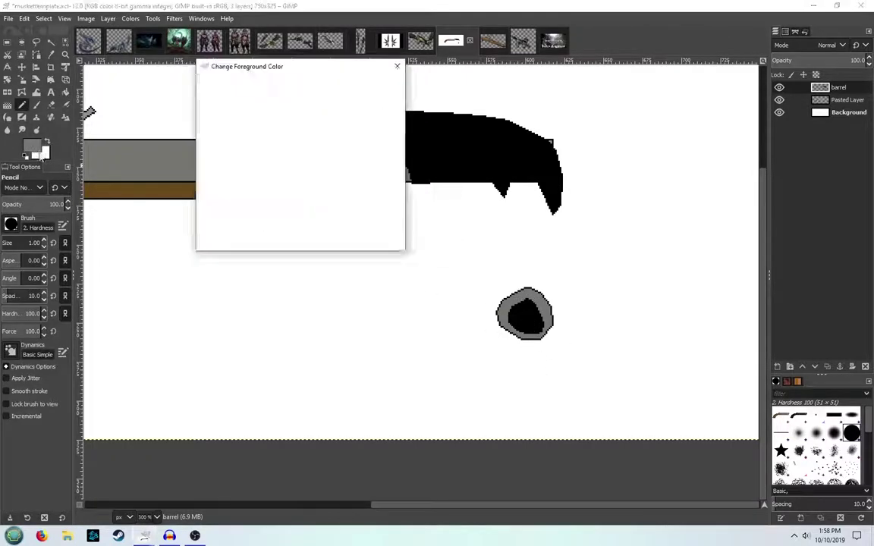
{"action": "left_click", "coordinate": [333, 201]}
{"action": "left_click", "coordinate": [332, 236]}
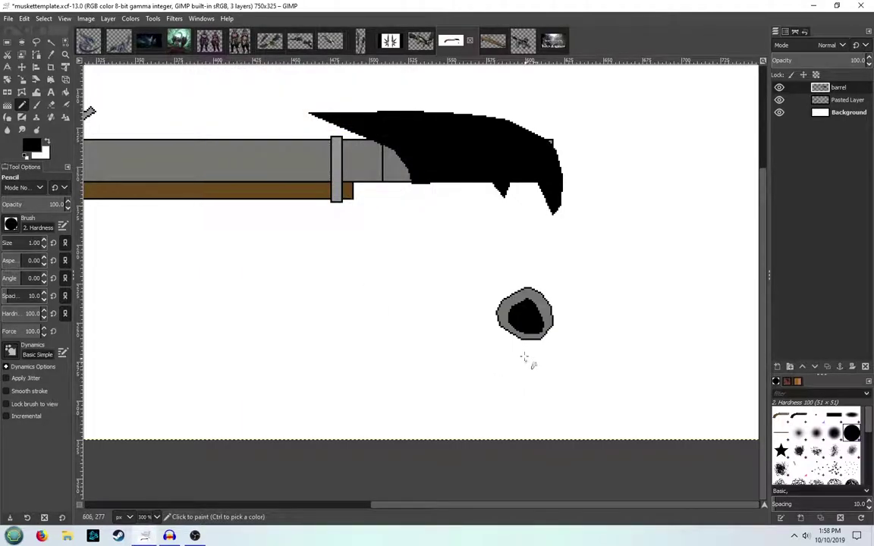
{"action": "left_click_drag", "start_coordinate": [514, 337], "coordinate": [528, 366]}
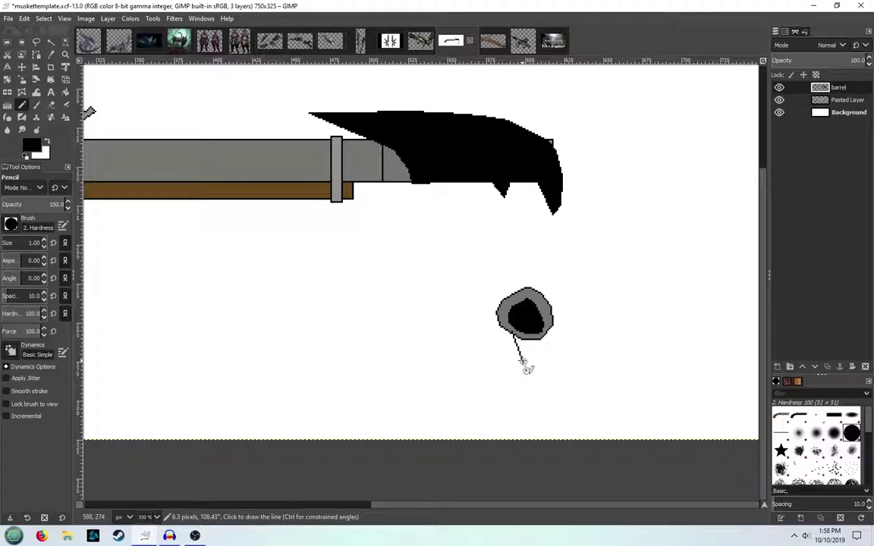
{"action": "left_click", "coordinate": [524, 373], "text": "shift"}
{"action": "left_click", "coordinate": [545, 338], "text": "shift"}
Outline two long pointed ears rising outward from both sides of the muzzle front view
{"action": "left_click", "coordinate": [578, 262], "text": "shift"}
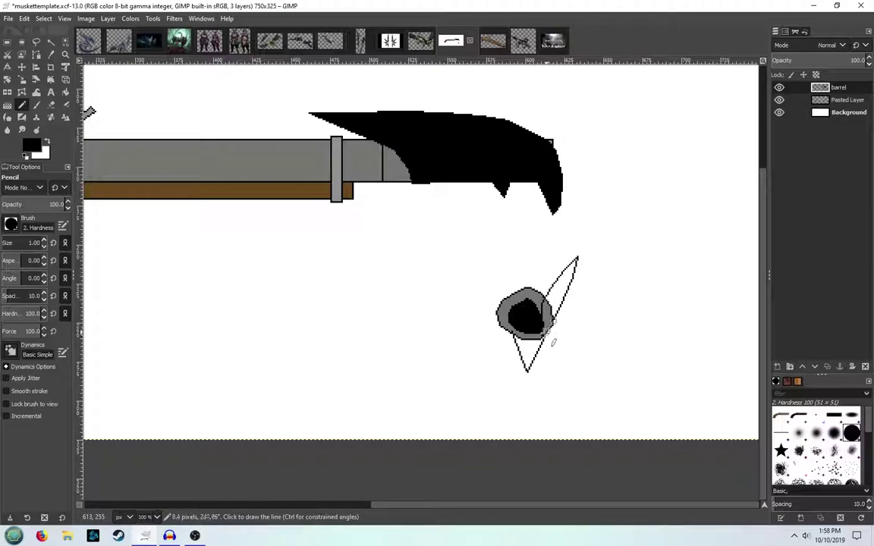
{"action": "left_click", "coordinate": [529, 344], "text": "shift"}
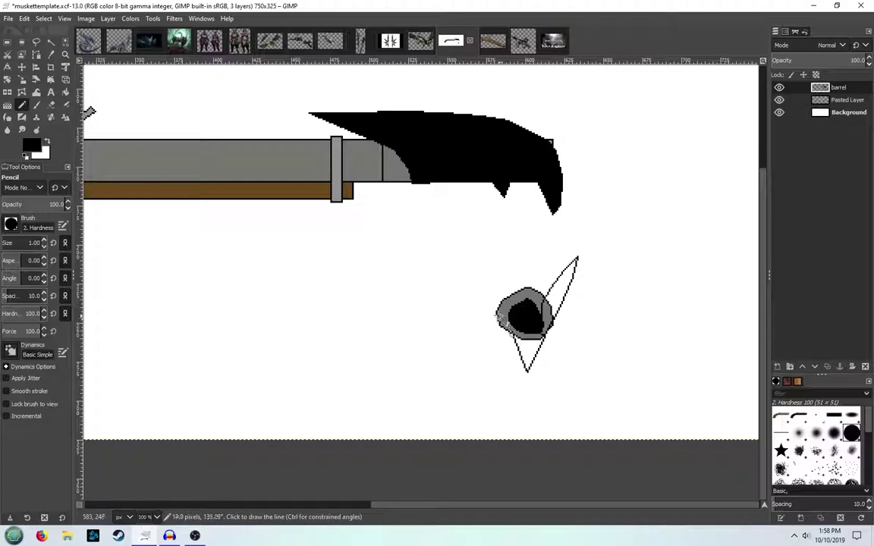
{"action": "left_click", "coordinate": [471, 261], "text": "shift"}
{"action": "left_click", "coordinate": [507, 322], "text": "shift"}
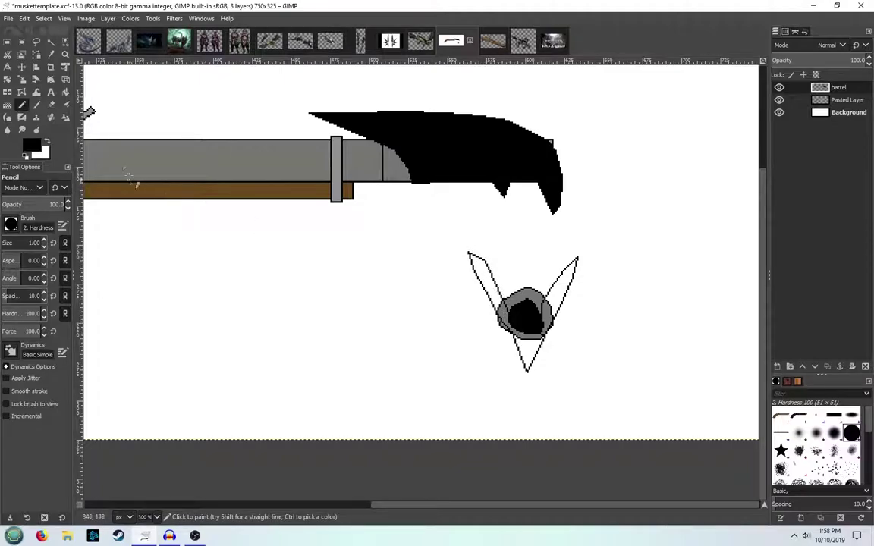
Bucket-fill both ears and the beak of the front view with black
{"action": "left_click", "coordinate": [65, 91]}
{"action": "left_click", "coordinate": [35, 144]}
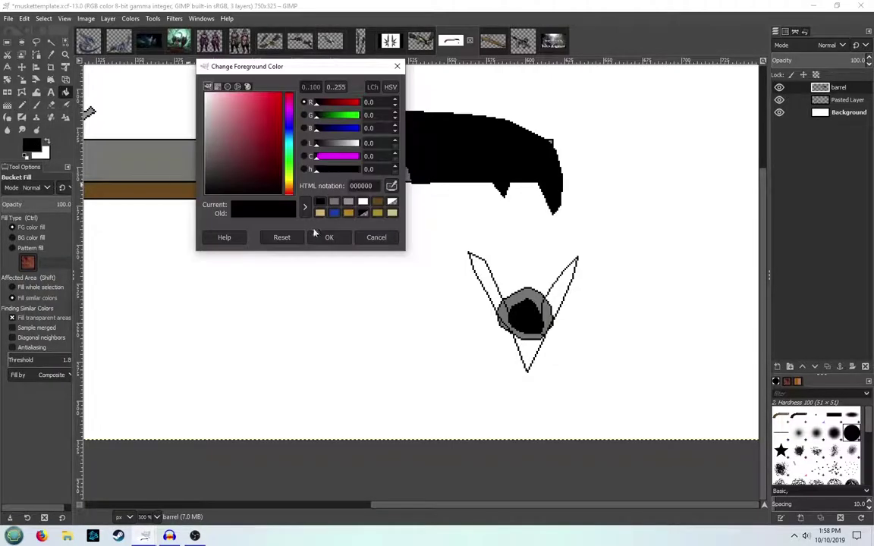
{"action": "left_click", "coordinate": [328, 229]}
{"action": "left_click", "coordinate": [494, 292]}
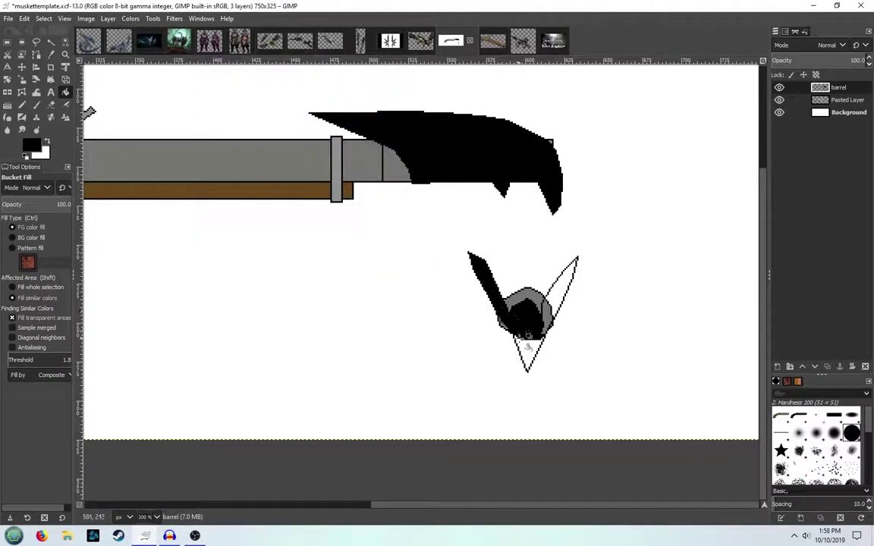
{"action": "left_click", "coordinate": [528, 341]}
{"action": "left_click", "coordinate": [552, 308]}
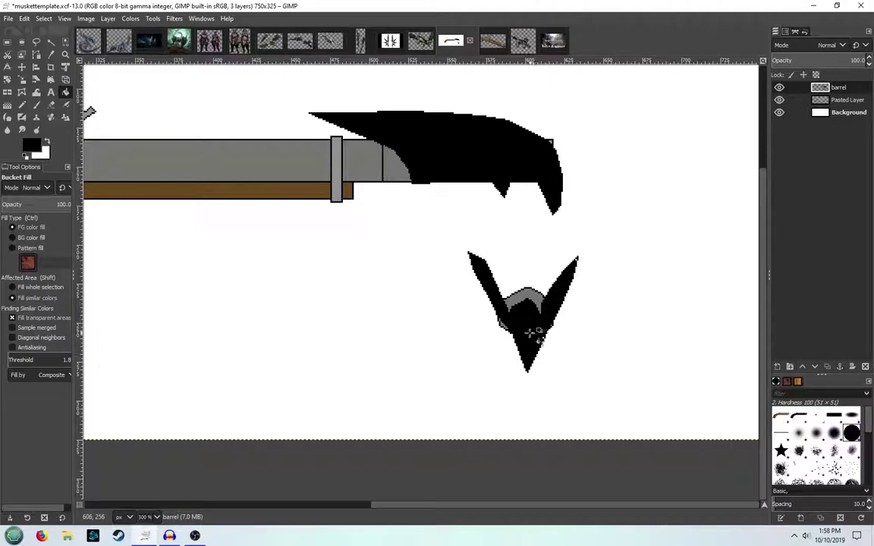
Pencil short black lines joining the base of the front view's left ear to the beak
{"action": "left_click", "coordinate": [21, 105]}
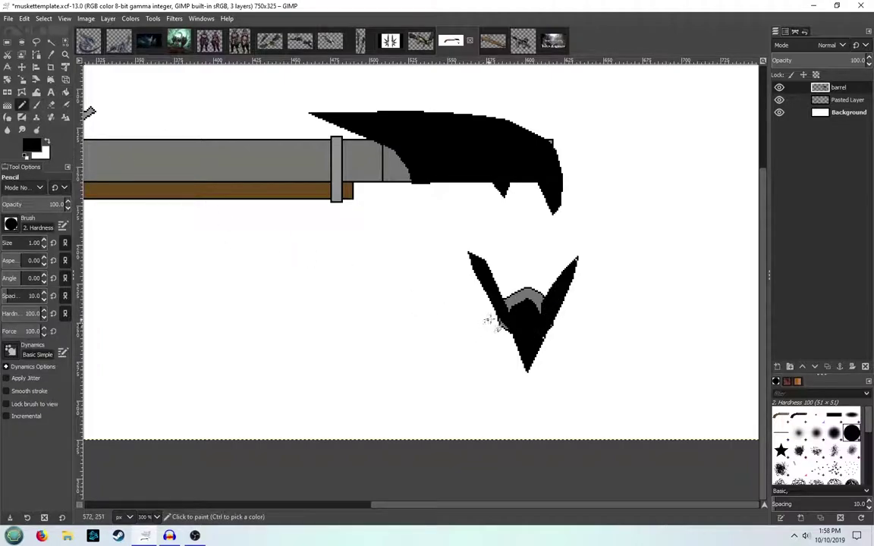
{"action": "left_click", "coordinate": [498, 316]}
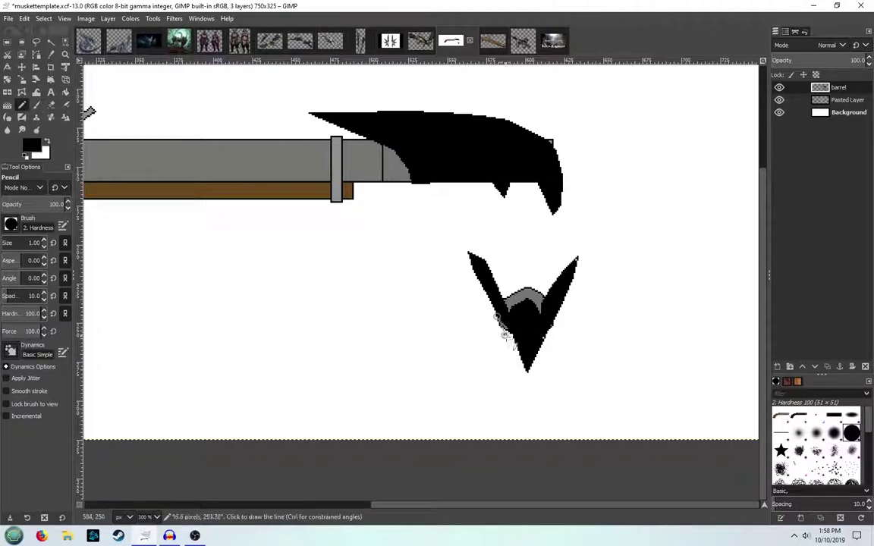
{"action": "left_click", "coordinate": [512, 339], "text": "shift"}
{"action": "left_click", "coordinate": [514, 325], "text": "shift"}
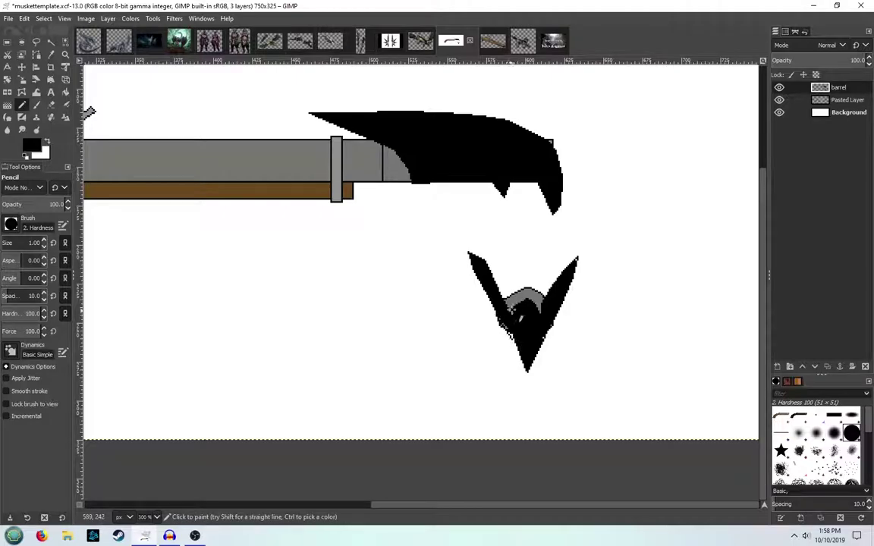
Fill the leftover grey and white slivers around the ear bases of the front view with black
{"action": "left_click", "coordinate": [65, 93]}
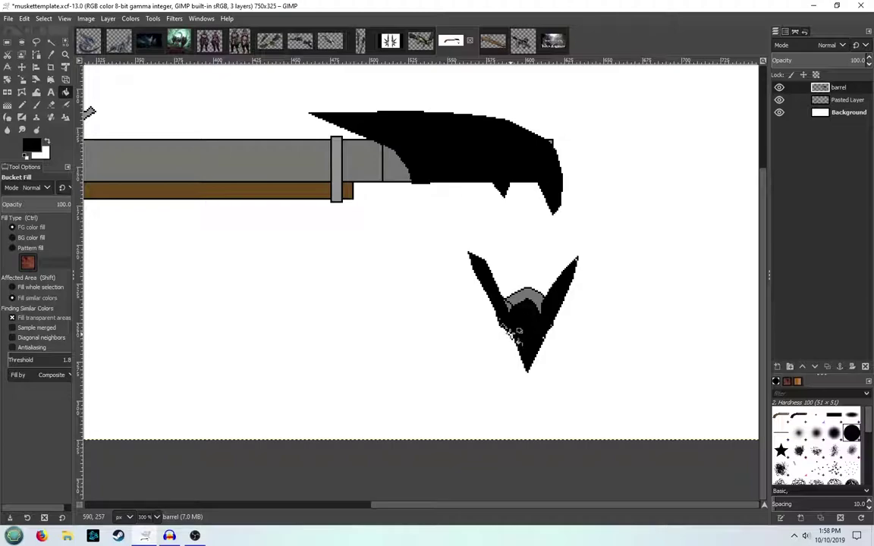
{"action": "scroll", "coordinate": [516, 331], "scroll_direction": "up", "scroll_amount": 3, "text": "ctrl"}
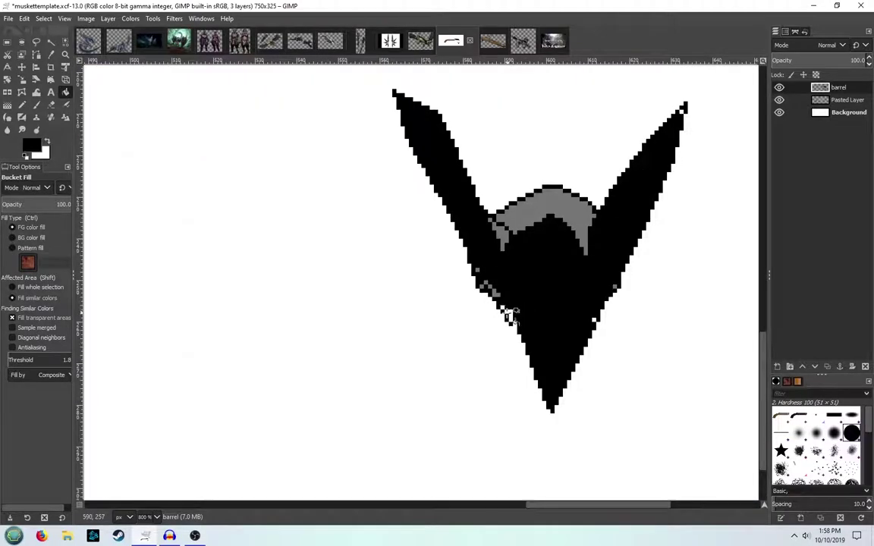
{"action": "left_click", "coordinate": [496, 294]}
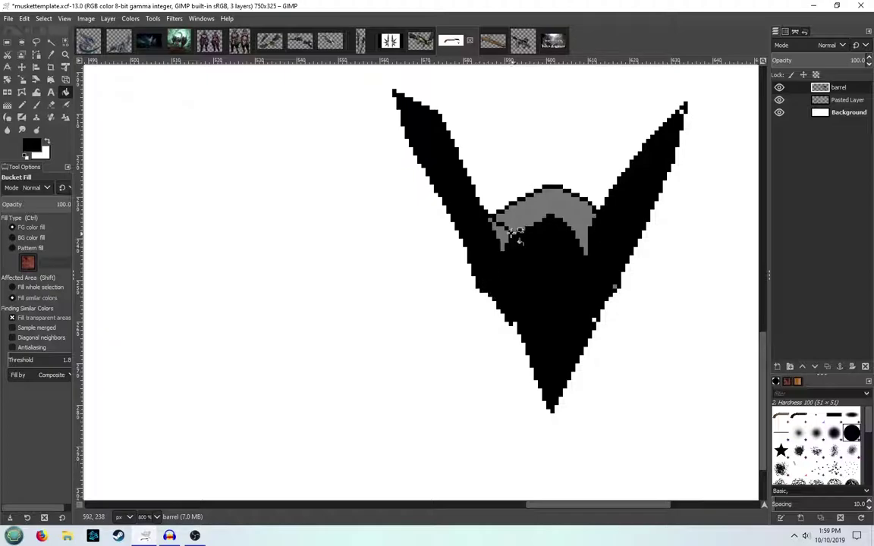
{"action": "left_click", "coordinate": [497, 223]}
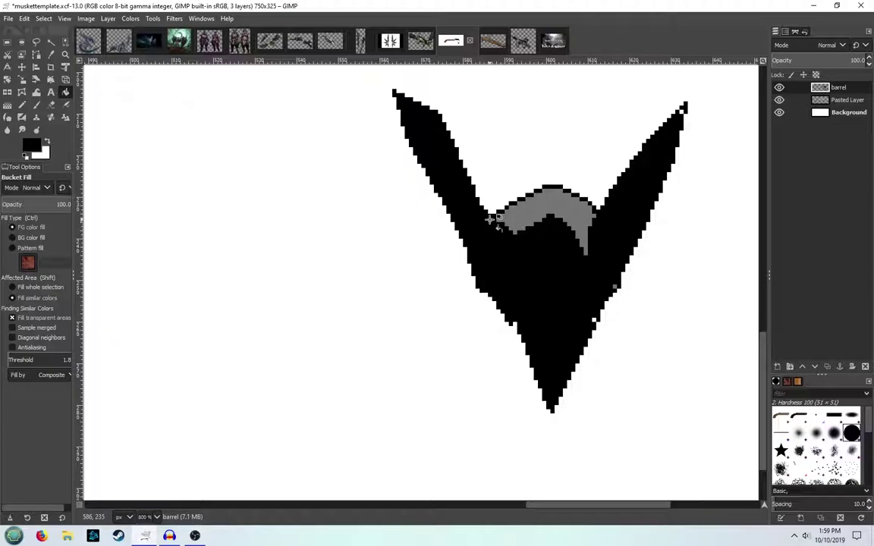
{"action": "left_click", "coordinate": [616, 288]}
{"action": "scroll", "coordinate": [574, 309], "scroll_direction": "down", "scroll_amount": 4}
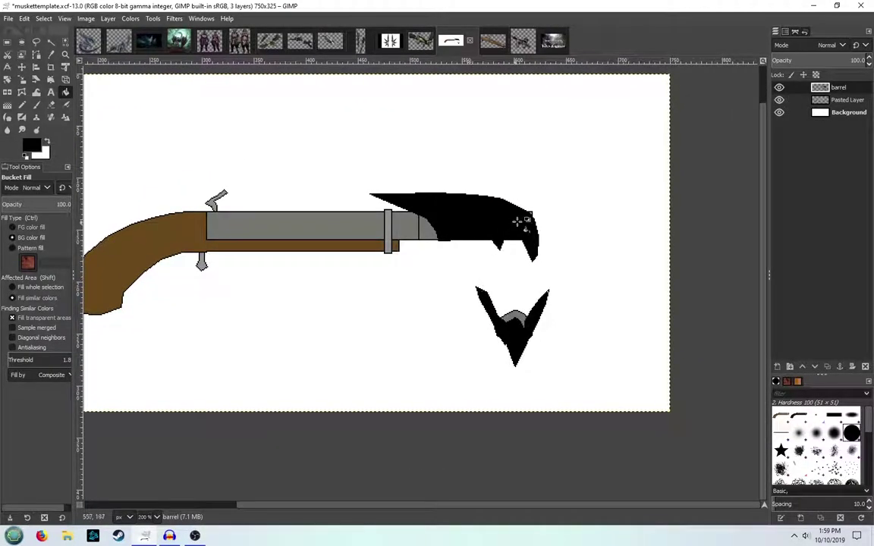
Look through the open monster and dual-blade reference images for a suitable colour for the monster head
{"action": "scroll", "coordinate": [517, 220], "scroll_direction": "up", "scroll_amount": 2}
{"action": "left_click", "coordinate": [24, 105]}
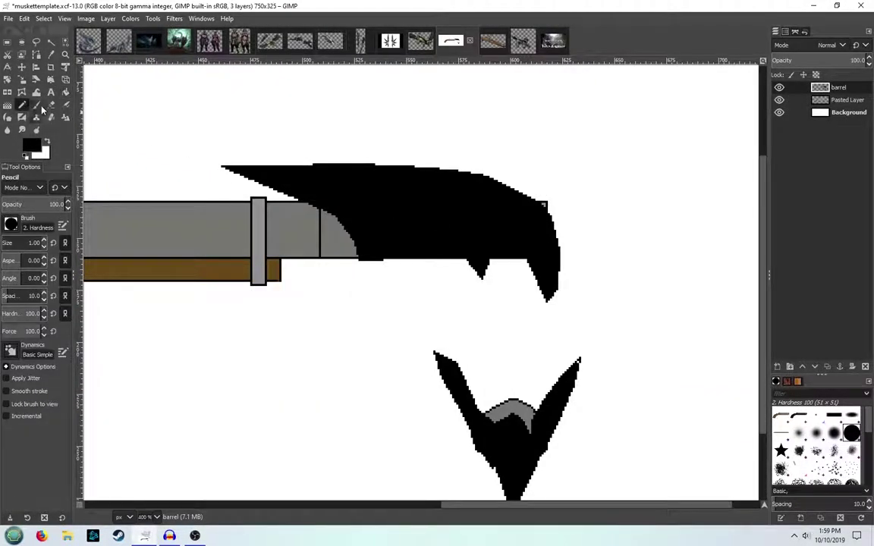
{"action": "left_click", "coordinate": [65, 92]}
{"action": "left_click", "coordinate": [33, 148]}
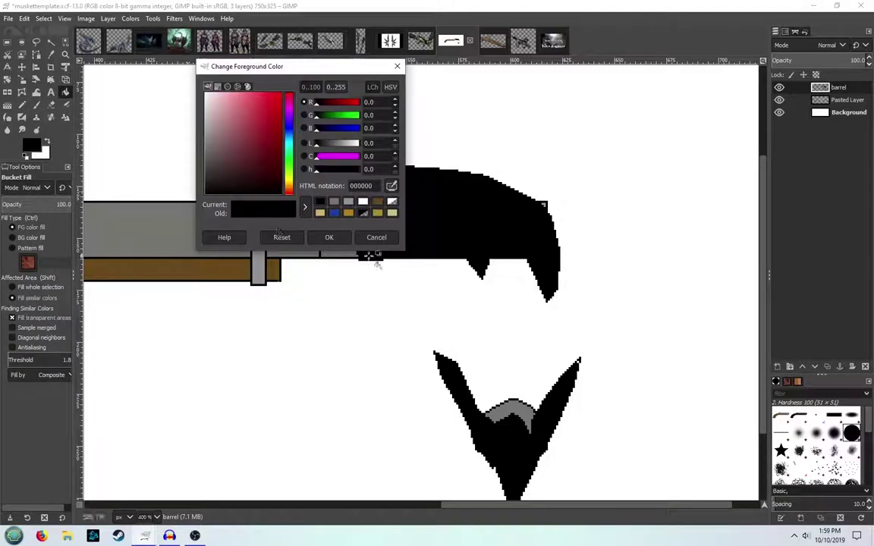
{"action": "left_click", "coordinate": [330, 237]}
{"action": "left_click", "coordinate": [149, 43]}
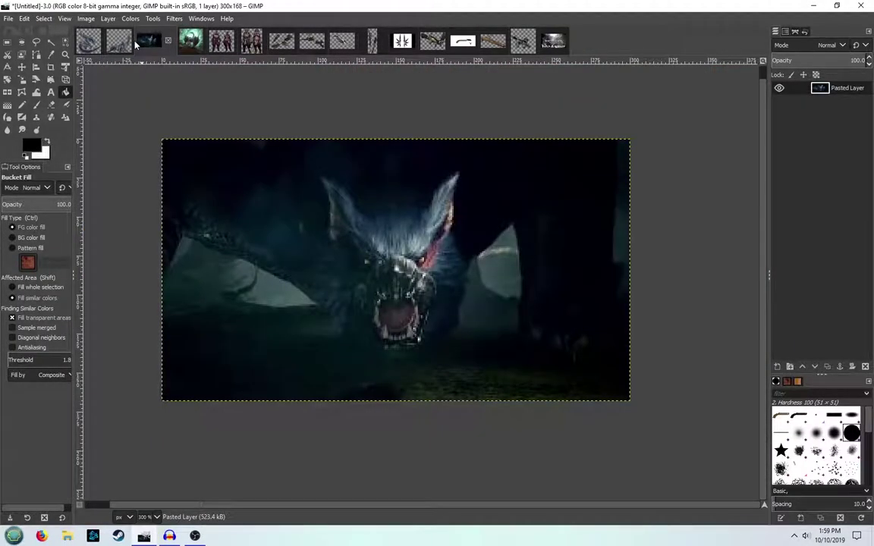
{"action": "left_click", "coordinate": [121, 38]}
{"action": "left_click", "coordinate": [88, 40]}
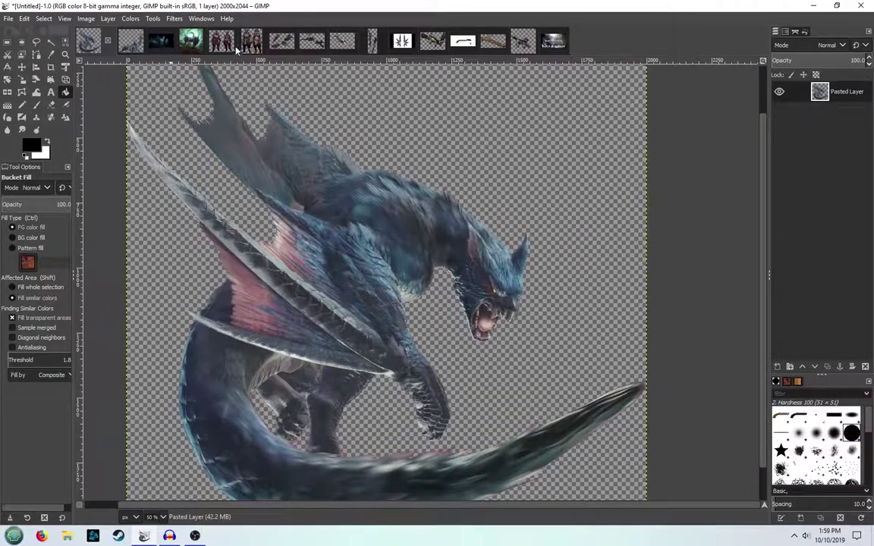
{"action": "left_click", "coordinate": [402, 40]}
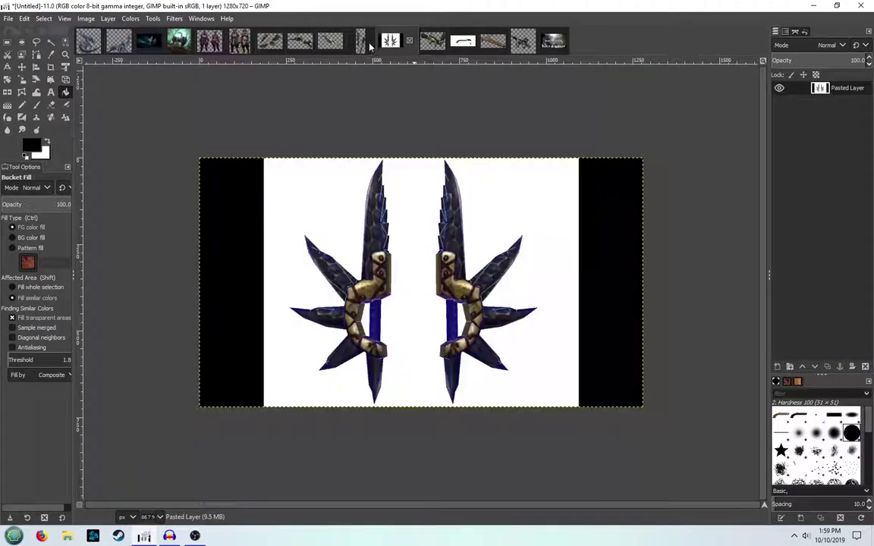
{"action": "left_click", "coordinate": [463, 40]}
Bucket-fill the side-view monster head and the muzzle front view with dark blue 161b52
{"action": "left_click", "coordinate": [38, 148]}
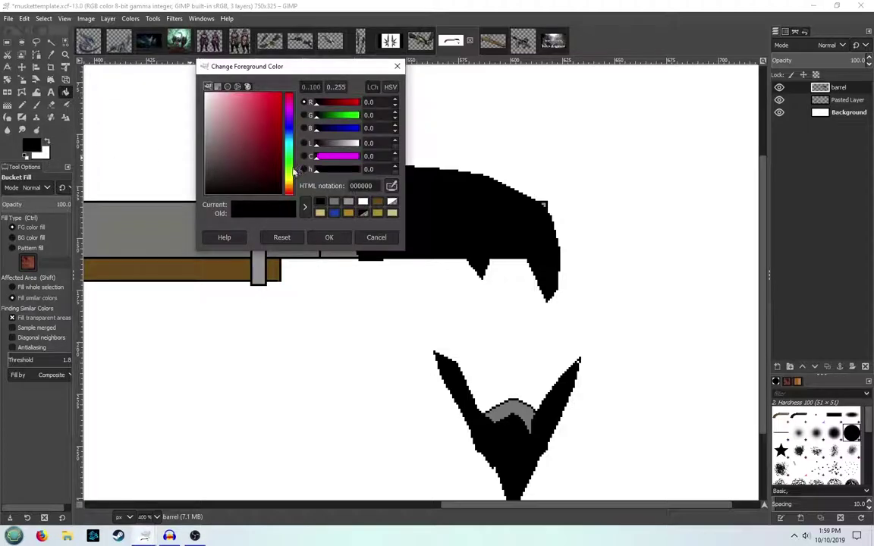
{"action": "left_click_drag", "start_coordinate": [290, 163], "coordinate": [263, 165]}
{"action": "left_click", "coordinate": [329, 239]}
{"action": "left_click", "coordinate": [439, 213]}
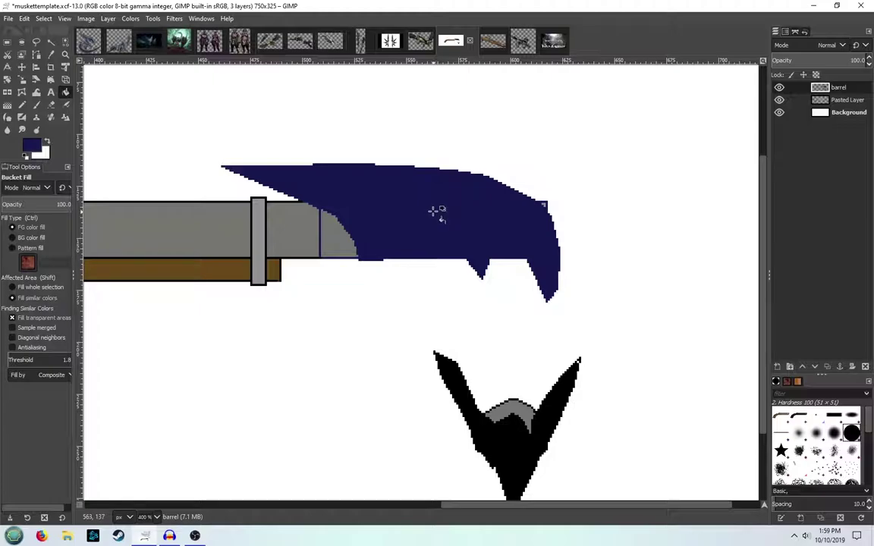
{"action": "left_click", "coordinate": [507, 446]}
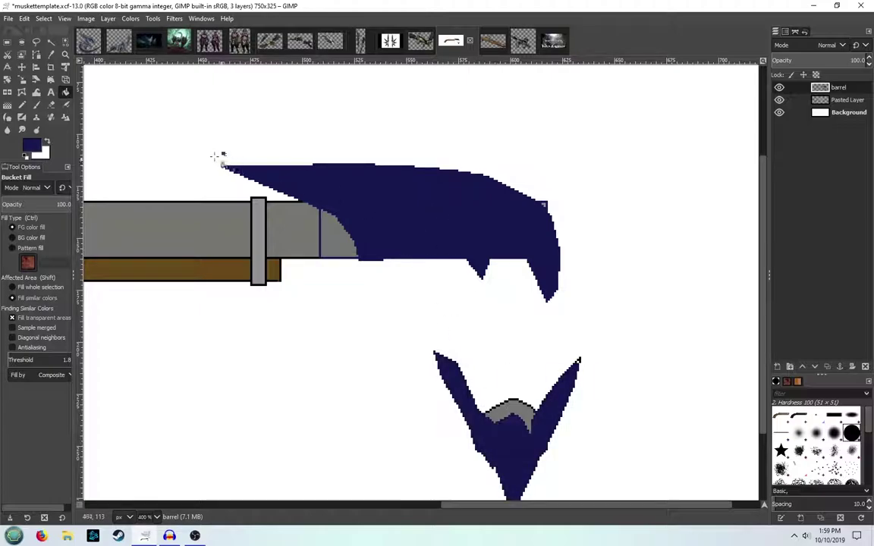
Pencil a black outline of a long pointed inner ear inside the swept-back ear of the side-view head
{"action": "left_click", "coordinate": [22, 107]}
{"action": "left_click", "coordinate": [30, 144]}
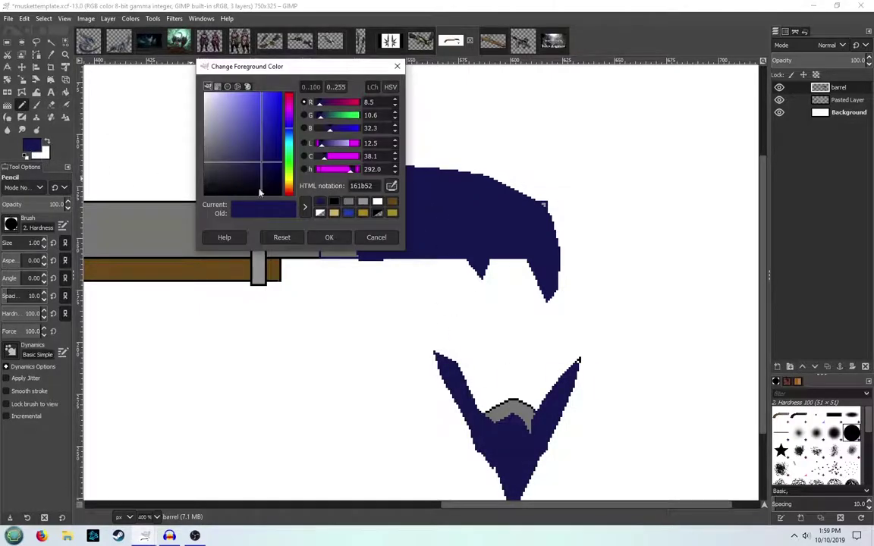
{"action": "left_click", "coordinate": [334, 202]}
{"action": "left_click", "coordinate": [330, 237]}
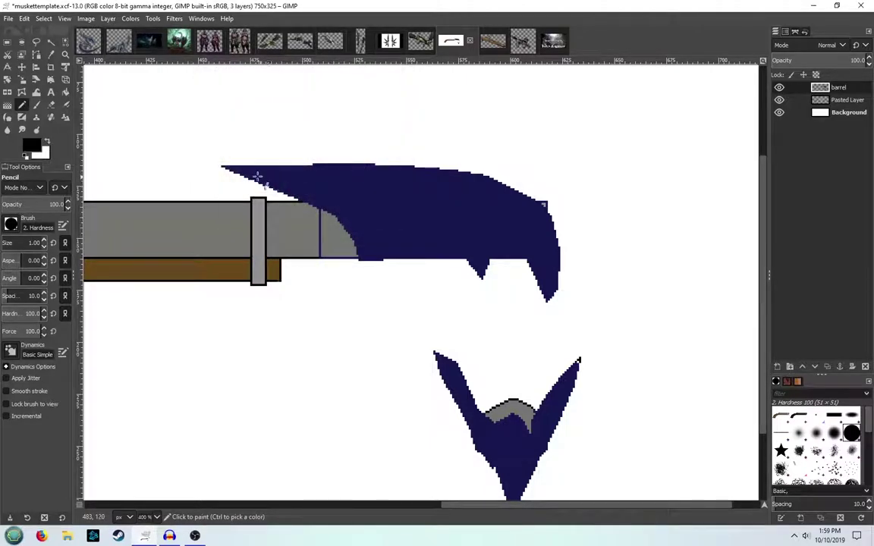
{"action": "left_click", "coordinate": [88, 41]}
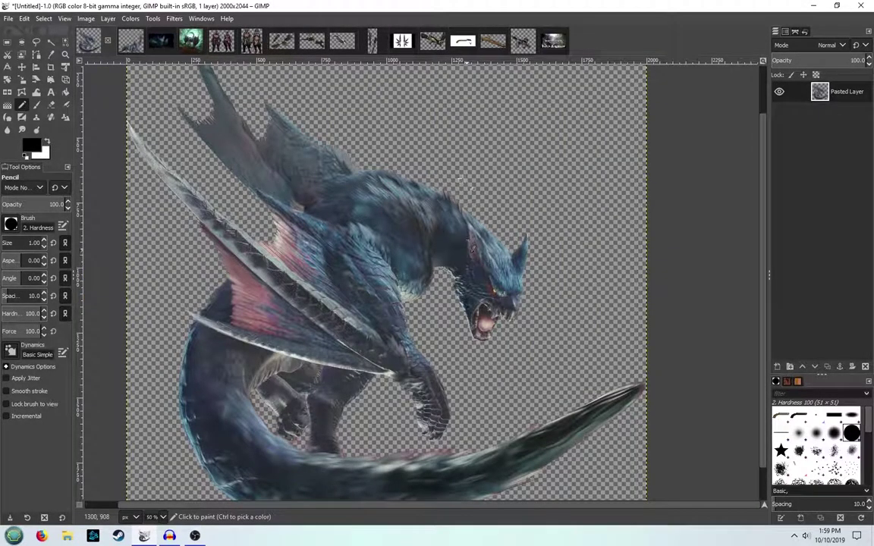
{"action": "left_click", "coordinate": [463, 42]}
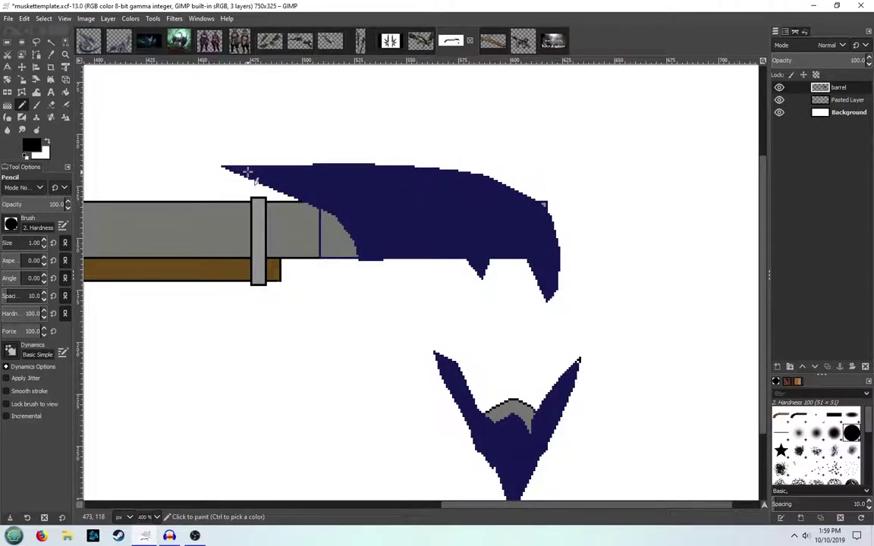
{"action": "left_click", "coordinate": [332, 207], "text": "shift"}
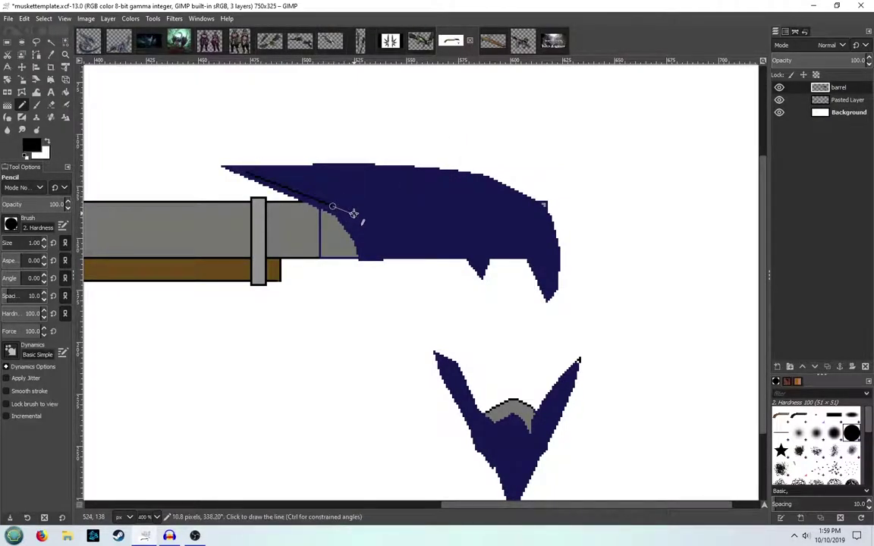
{"action": "left_click", "coordinate": [354, 209], "text": "shift"}
{"action": "left_click", "coordinate": [378, 196], "text": "shift"}
{"action": "left_click", "coordinate": [378, 179], "text": "shift"}
{"action": "left_click", "coordinate": [358, 172], "text": "shift"}
{"action": "left_click", "coordinate": [302, 169], "text": "shift"}
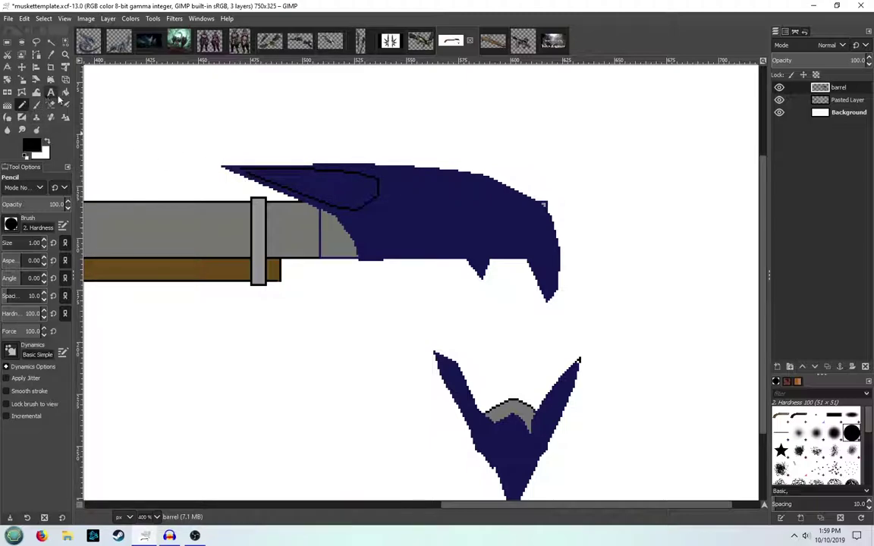
Try to bucket-fill the inner ear outline with a dark red, and undo the fill
{"action": "left_click", "coordinate": [65, 92]}
{"action": "left_click", "coordinate": [31, 145]}
{"action": "mouse_move", "coordinate": [259, 143]}
{"action": "left_mouse_down"}
{"action": "mouse_move", "coordinate": [269, 134]}
{"action": "mouse_move", "coordinate": [271, 146]}
{"action": "left_mouse_up"}
{"action": "left_click", "coordinate": [338, 240]}
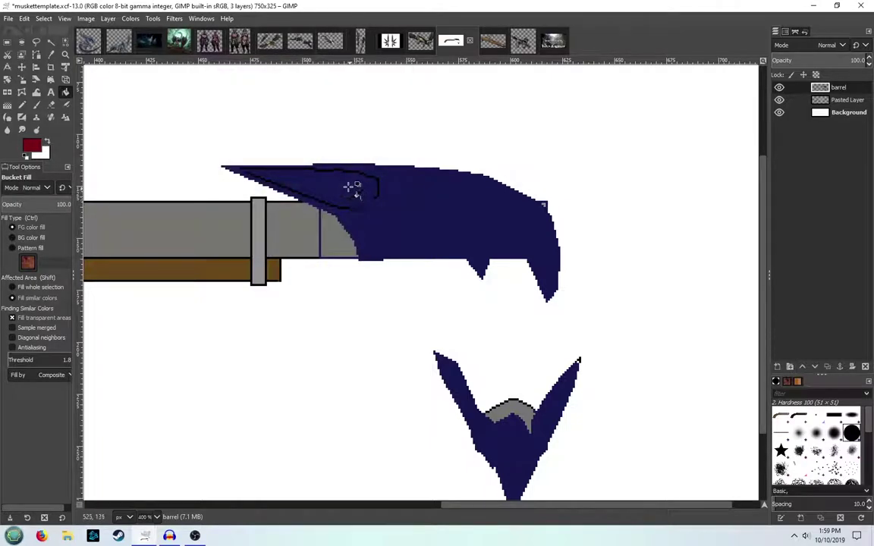
{"action": "left_click", "coordinate": [345, 183]}
{"action": "key", "text": "ctrl+z"}
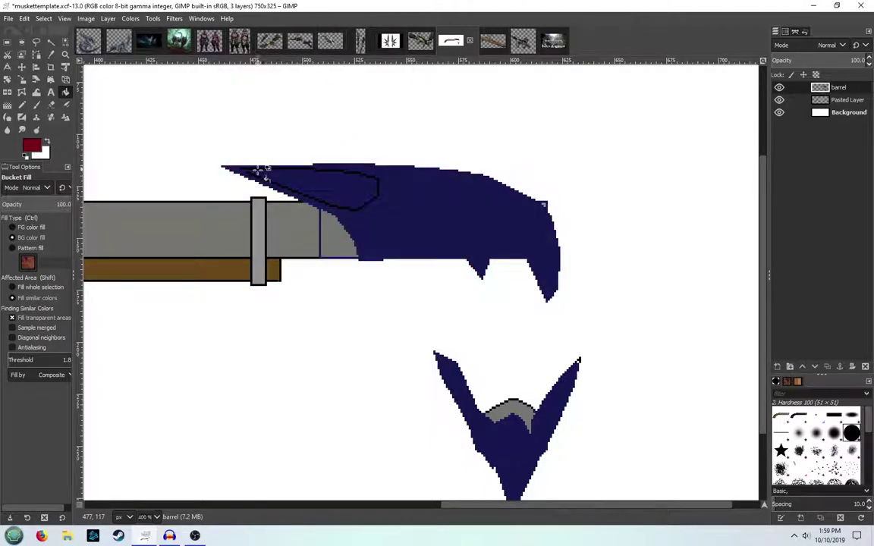
Close the gap at the pointed tip of the inner ear outline with the pencil in black
{"action": "scroll", "coordinate": [223, 166], "scroll_direction": "up", "scroll_amount": 3}
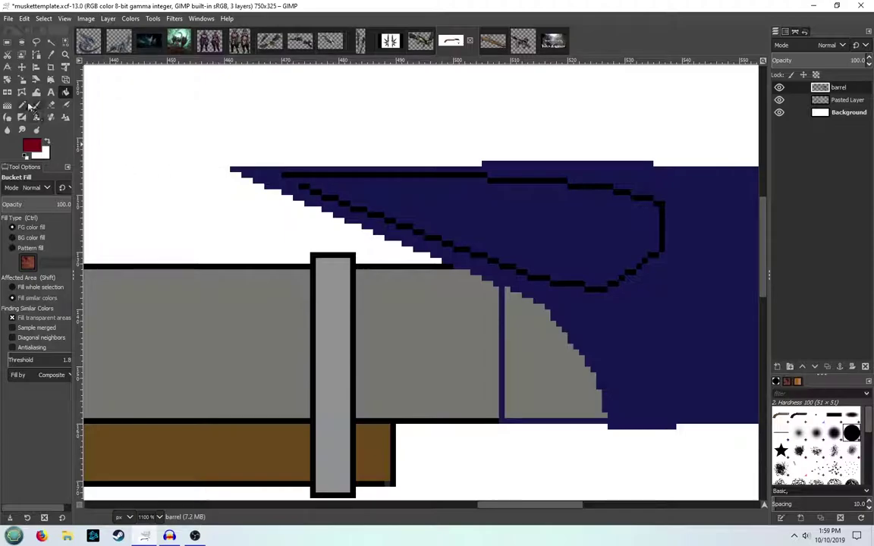
{"action": "left_click", "coordinate": [21, 104]}
{"action": "left_click", "coordinate": [31, 146]}
{"action": "left_click", "coordinate": [334, 201]}
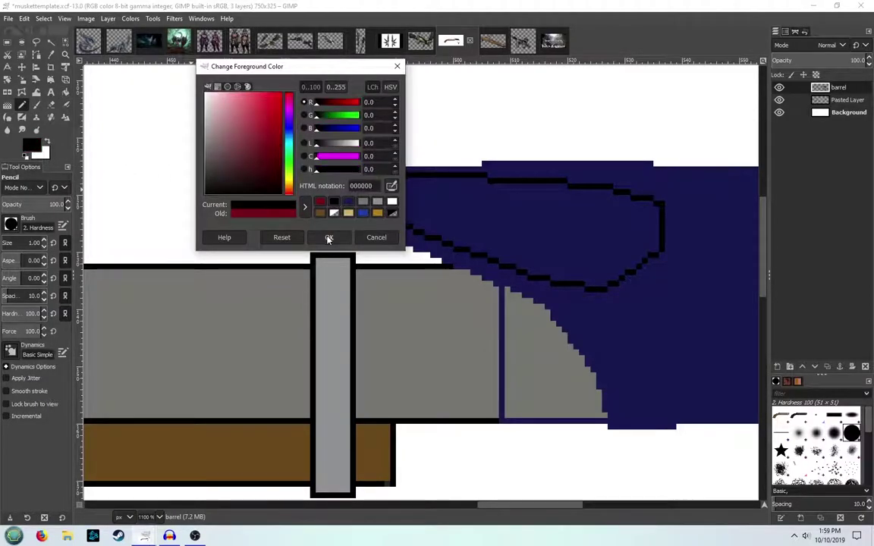
{"action": "left_click", "coordinate": [328, 237]}
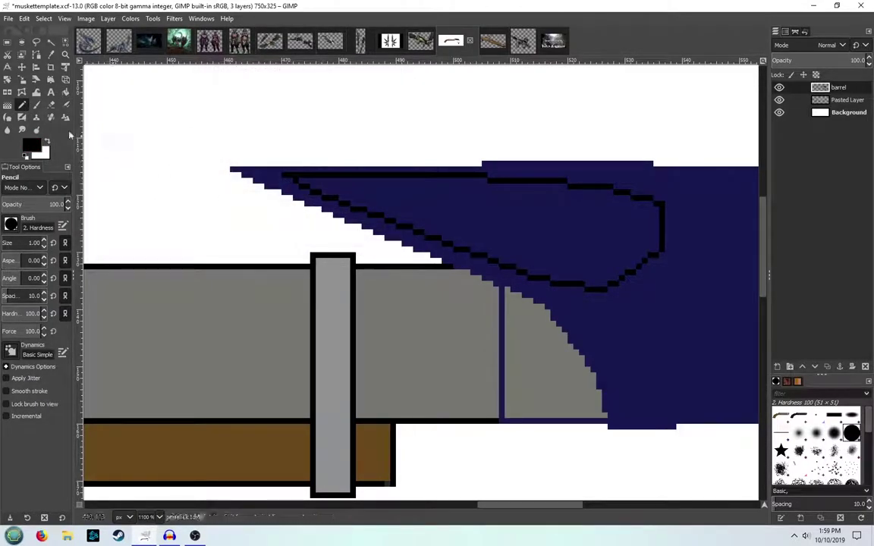
Bucket-fill the closed inner ear outline with the previously used dark red
{"action": "left_click", "coordinate": [65, 92]}
{"action": "left_click", "coordinate": [31, 145]}
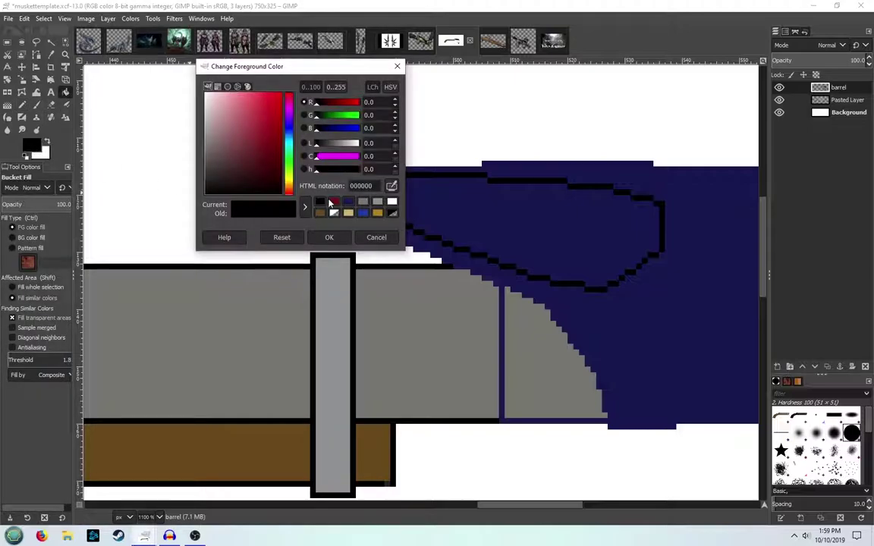
{"action": "left_click", "coordinate": [333, 201]}
{"action": "left_click", "coordinate": [329, 237]}
{"action": "left_click", "coordinate": [523, 226]}
{"action": "scroll", "coordinate": [522, 226], "scroll_direction": "down", "scroll_amount": 2}
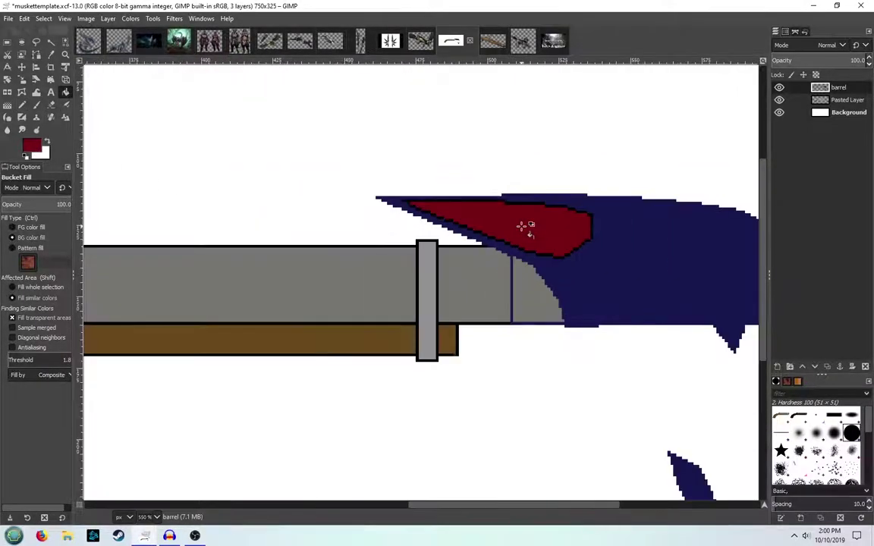
{"action": "scroll", "coordinate": [531, 232], "scroll_direction": "down", "scroll_amount": 2}
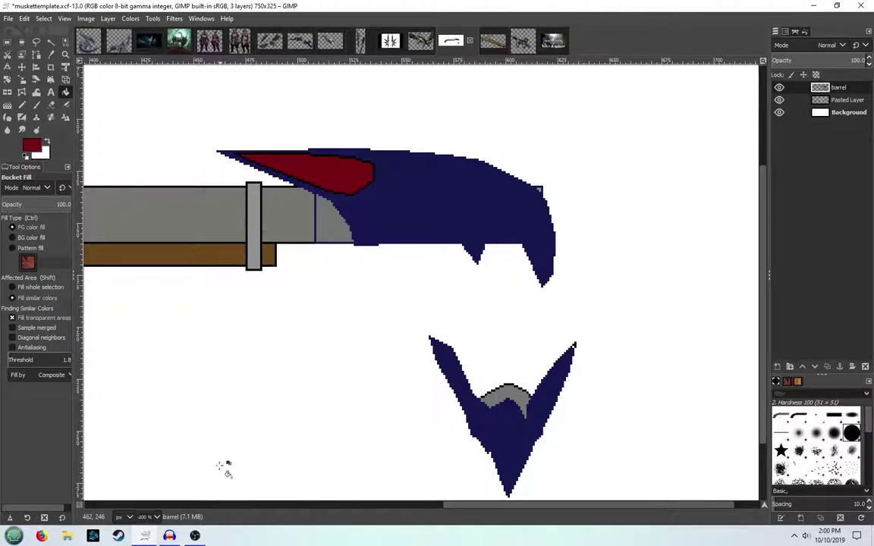
Check the blue monster reference, and pencil a narrow slanted black outline above the small fang of the side-view head
{"action": "left_click", "coordinate": [31, 145]}
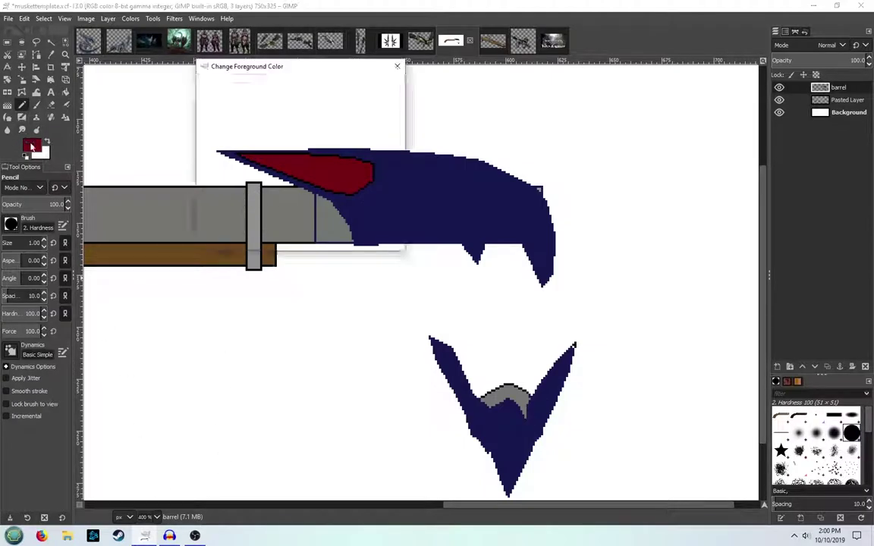
{"action": "left_click", "coordinate": [335, 201]}
{"action": "left_click", "coordinate": [328, 236]}
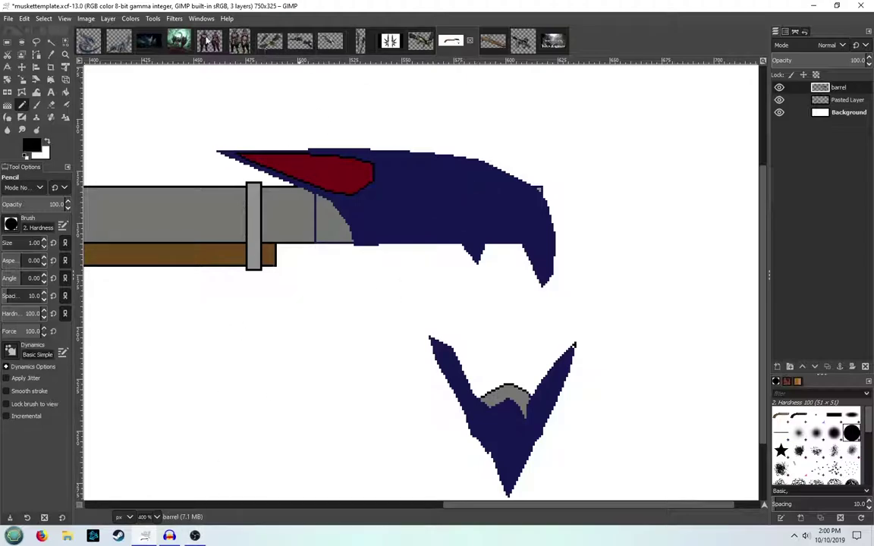
{"action": "left_click", "coordinate": [95, 48]}
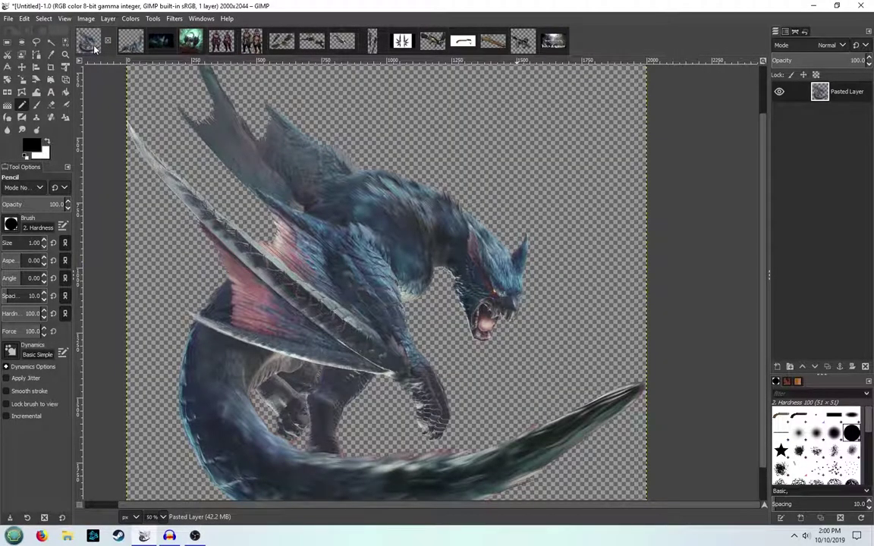
{"action": "left_click", "coordinate": [463, 42]}
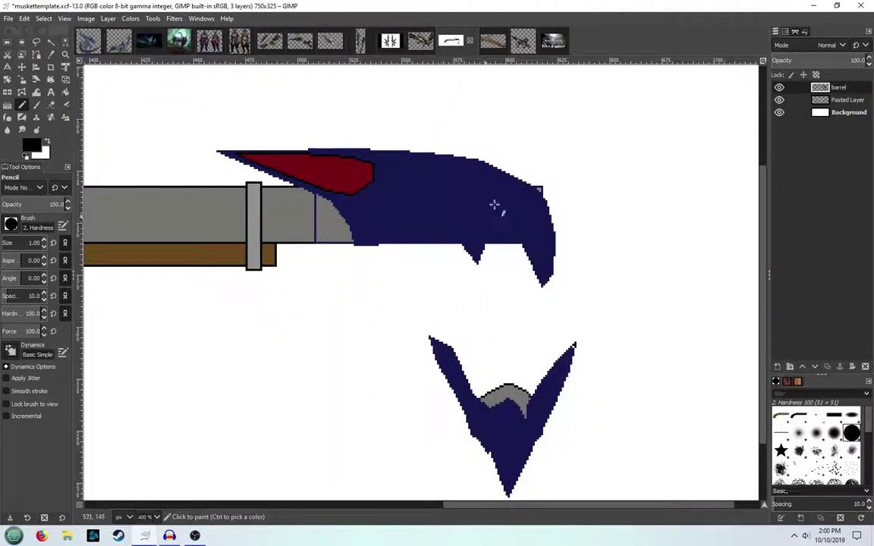
{"action": "left_click", "coordinate": [503, 221]}
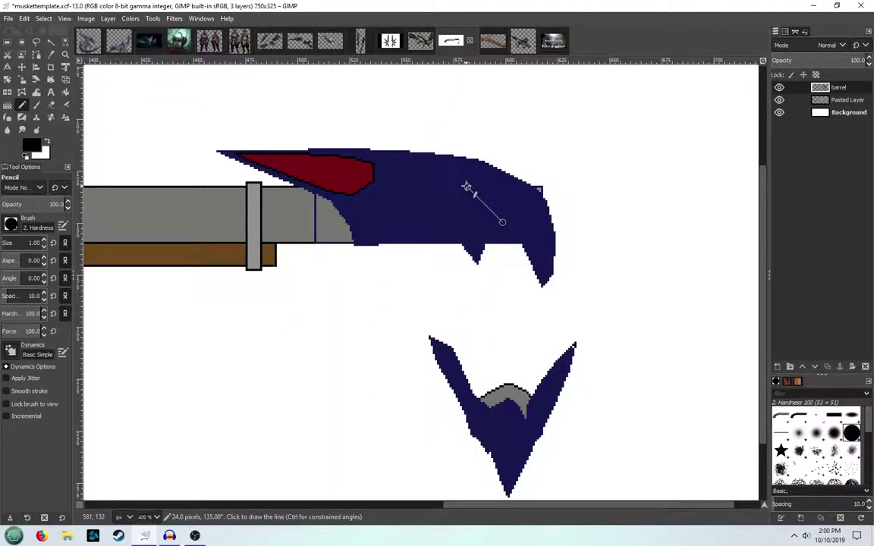
{"action": "left_click", "coordinate": [471, 205], "text": "shift"}
{"action": "left_click", "coordinate": [471, 212], "text": "shift"}
{"action": "left_click", "coordinate": [492, 228], "text": "shift"}
{"action": "left_click", "coordinate": [505, 232], "text": "shift"}
{"action": "left_click", "coordinate": [504, 224], "text": "shift"}
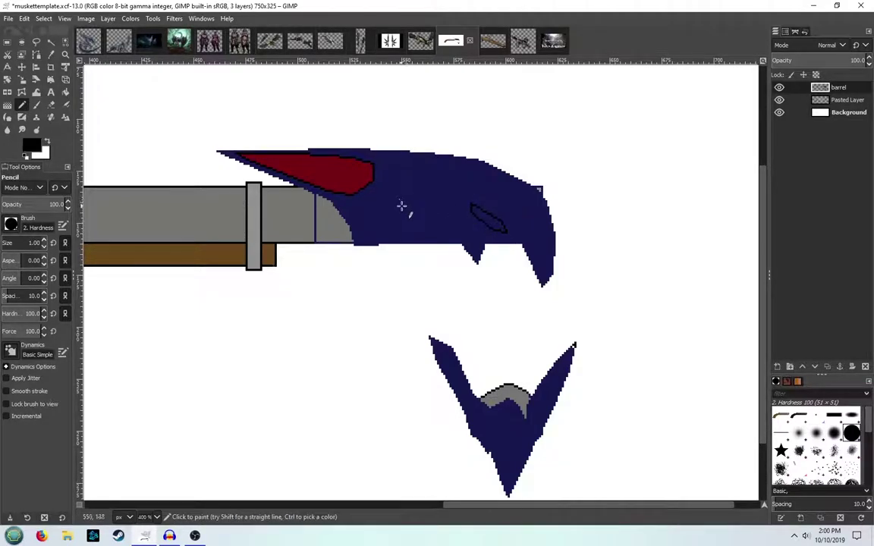
Pencil a second, longer slanted black outline behind the first one on the side-view head
{"action": "left_click", "coordinate": [416, 214]}
{"action": "left_click", "coordinate": [451, 239], "text": "shift"}
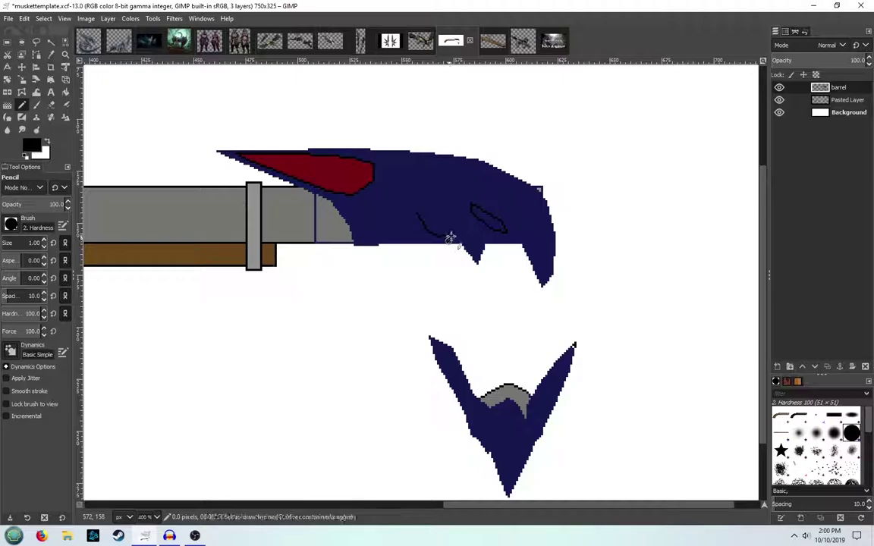
{"action": "left_click", "coordinate": [410, 206], "text": "shift"}
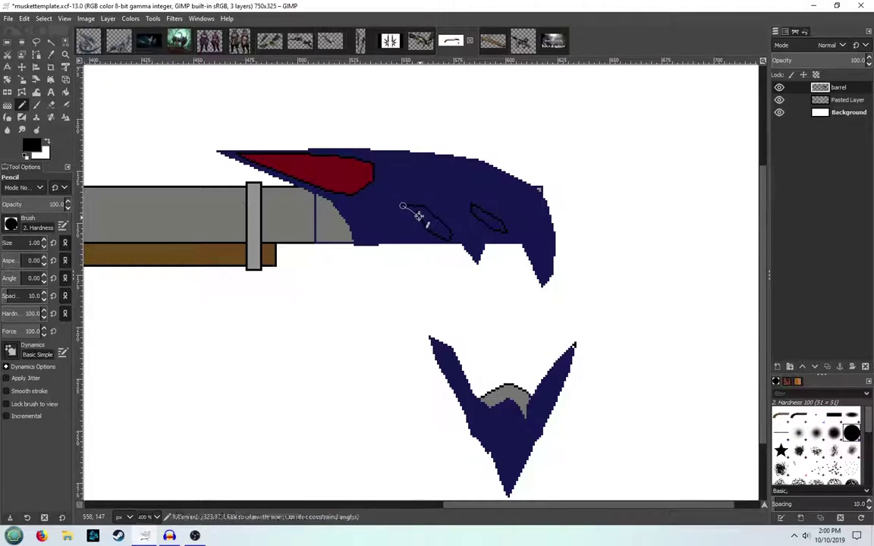
{"action": "scroll", "coordinate": [422, 230], "scroll_direction": "up", "scroll_amount": 1, "text": "ctrl"}
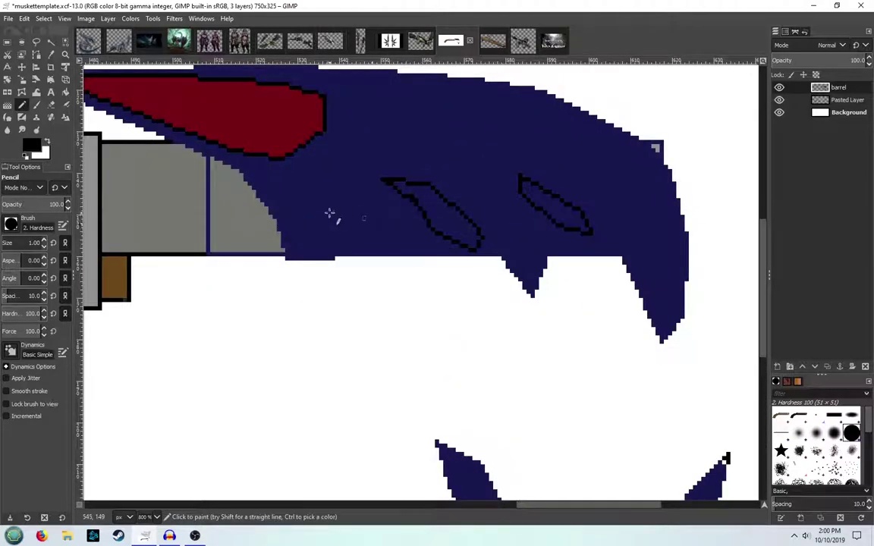
Bucket-fill both slanted outlines on the side-view head with the lighter muted blue 373c71
{"action": "left_click", "coordinate": [65, 92]}
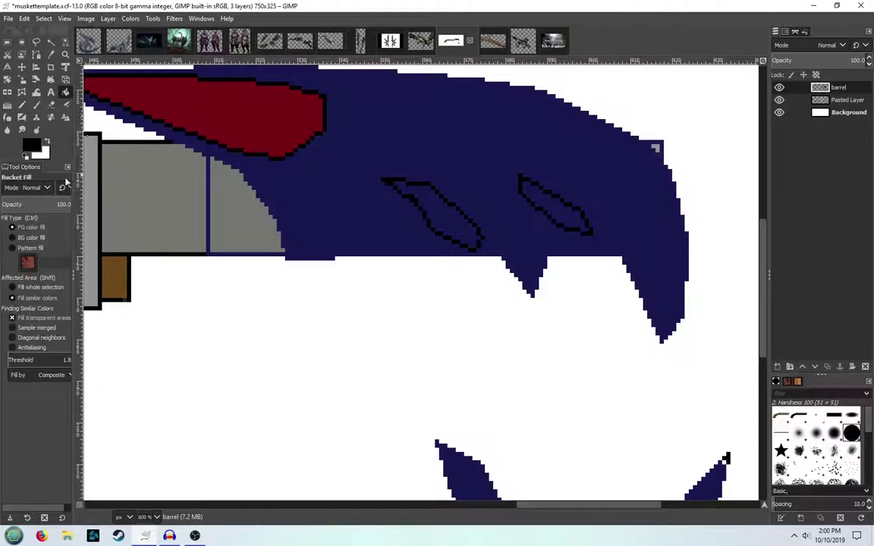
{"action": "left_click", "coordinate": [34, 149]}
{"action": "left_click", "coordinate": [348, 202]}
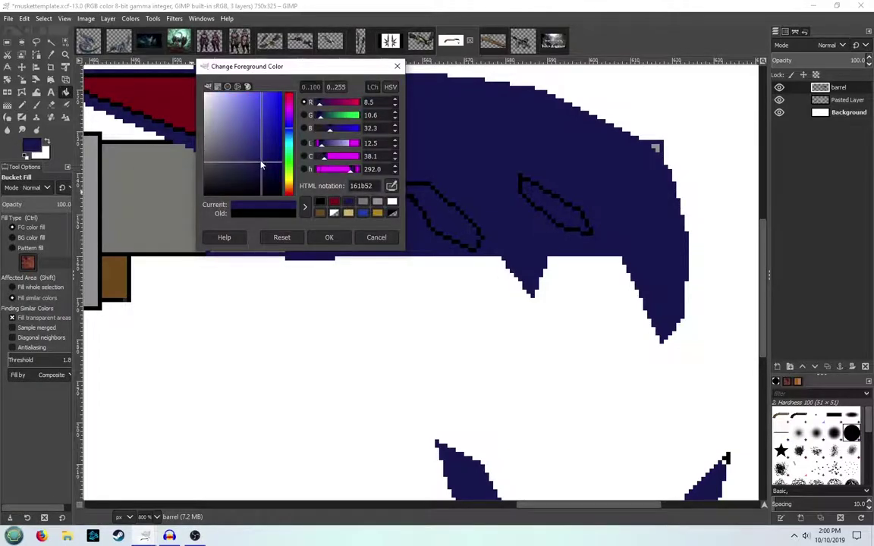
{"action": "left_click_drag", "start_coordinate": [263, 165], "coordinate": [250, 156]}
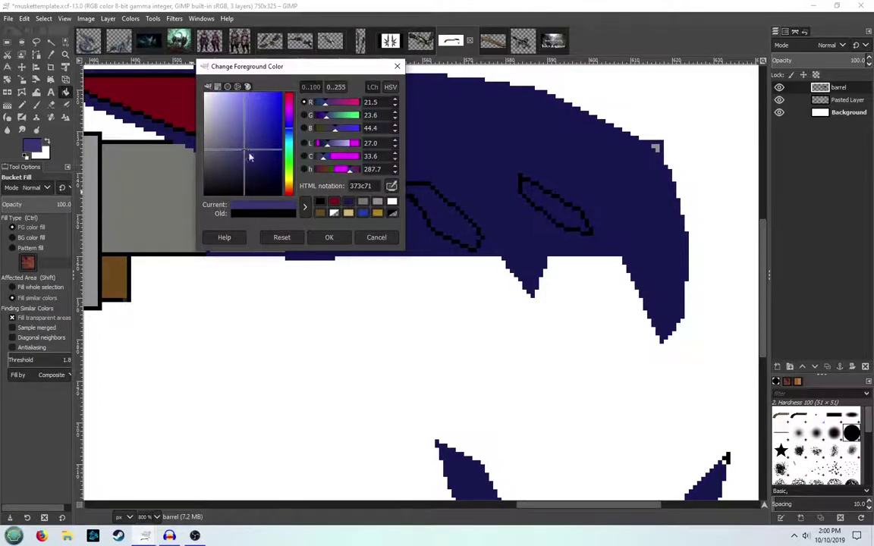
{"action": "left_click", "coordinate": [329, 237]}
{"action": "left_click", "coordinate": [444, 222]}
{"action": "scroll", "coordinate": [491, 202], "scroll_direction": "down", "scroll_amount": 6}
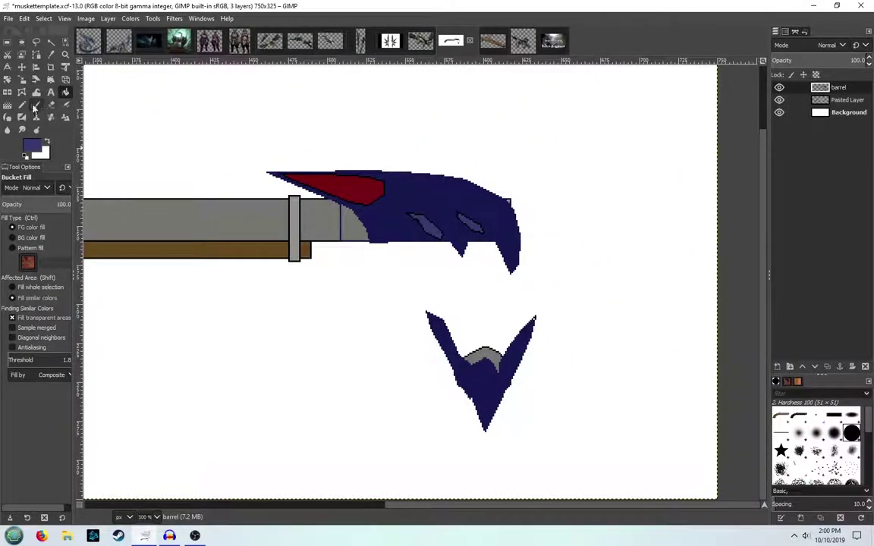
Pencil a one-pixel black 000000 outline along the upper edge of the side-view head, starting at the ear tip
{"action": "left_click", "coordinate": [21, 105]}
{"action": "left_click", "coordinate": [32, 146]}
{"action": "left_click", "coordinate": [333, 201]}
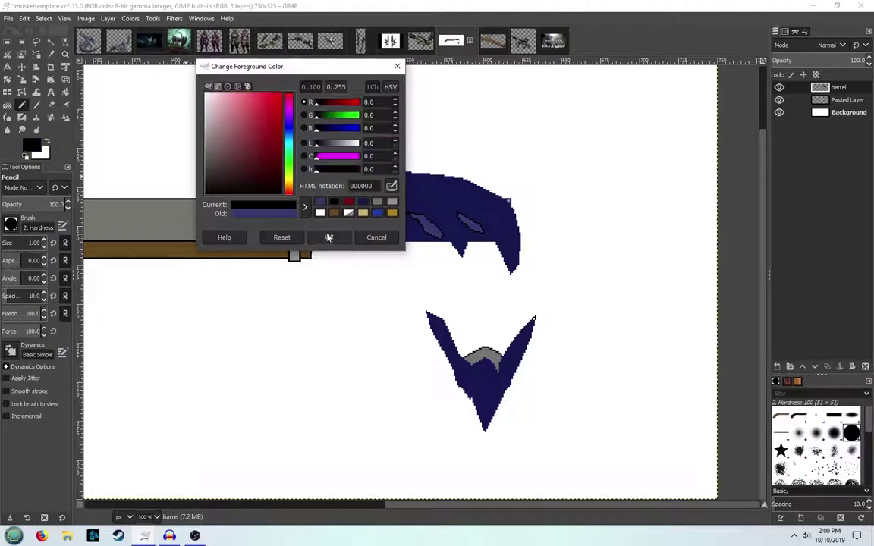
{"action": "left_click", "coordinate": [328, 237]}
{"action": "scroll", "coordinate": [269, 176], "scroll_direction": "up", "scroll_amount": 5}
{"action": "scroll", "coordinate": [262, 251], "scroll_direction": "up", "scroll_amount": 1}
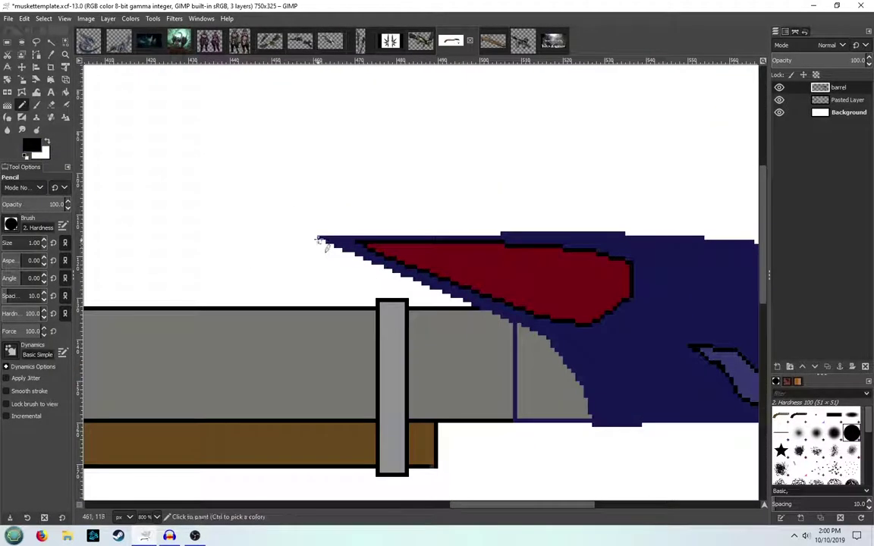
{"action": "left_click", "coordinate": [318, 235]}
{"action": "key", "text": "shift"}
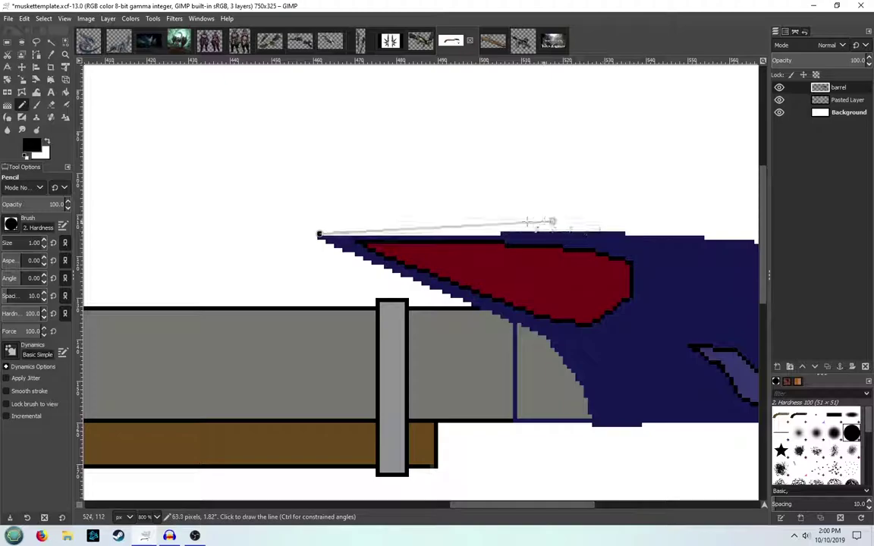
{"action": "left_click", "coordinate": [499, 234], "text": "shift"}
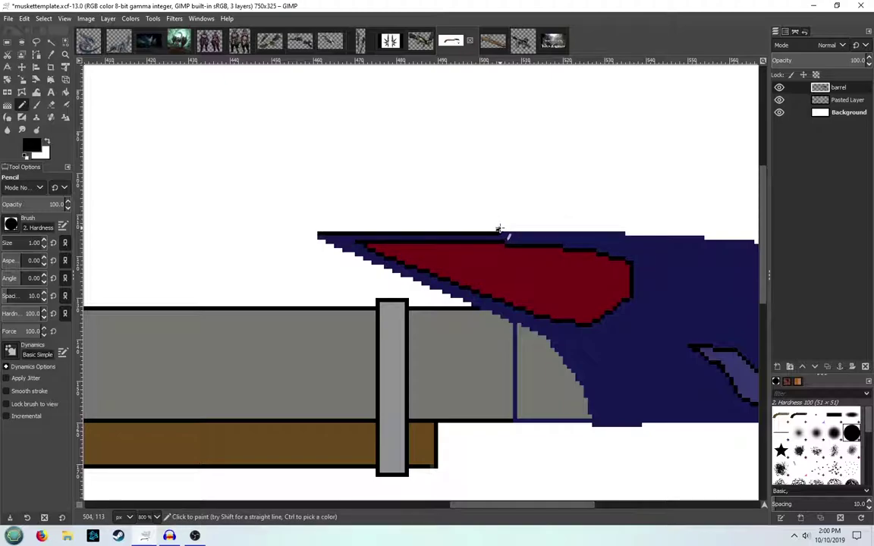
{"action": "left_click", "coordinate": [630, 230], "text": "shift"}
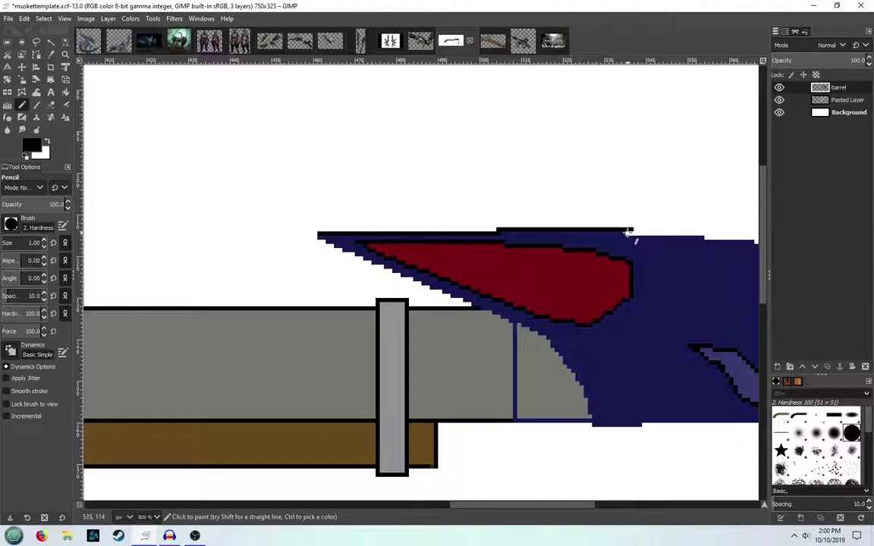
{"action": "left_click", "coordinate": [704, 235], "text": "shift"}
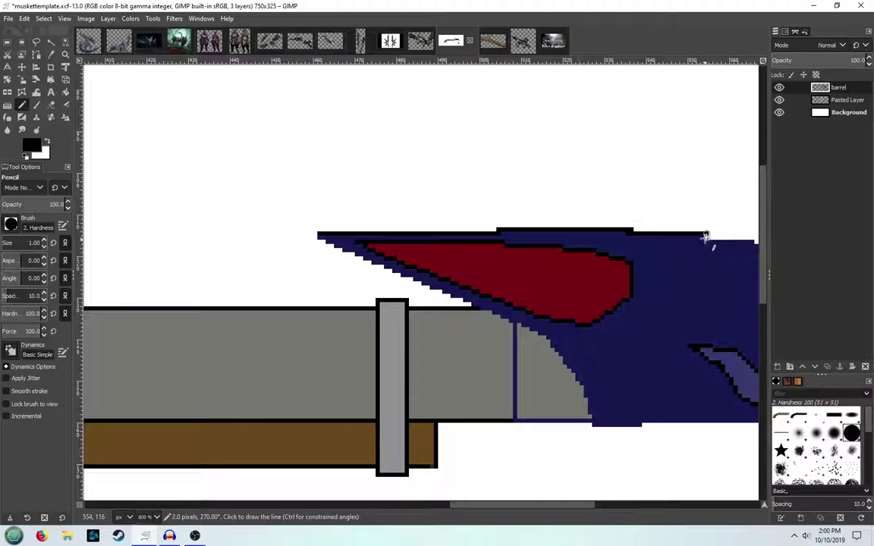
{"action": "left_click", "coordinate": [706, 237], "text": "shift"}
Continue the black outline along the forehead and down the slope to the start of the beak
{"action": "left_click_drag", "start_coordinate": [696, 268], "coordinate": [373, 250]}
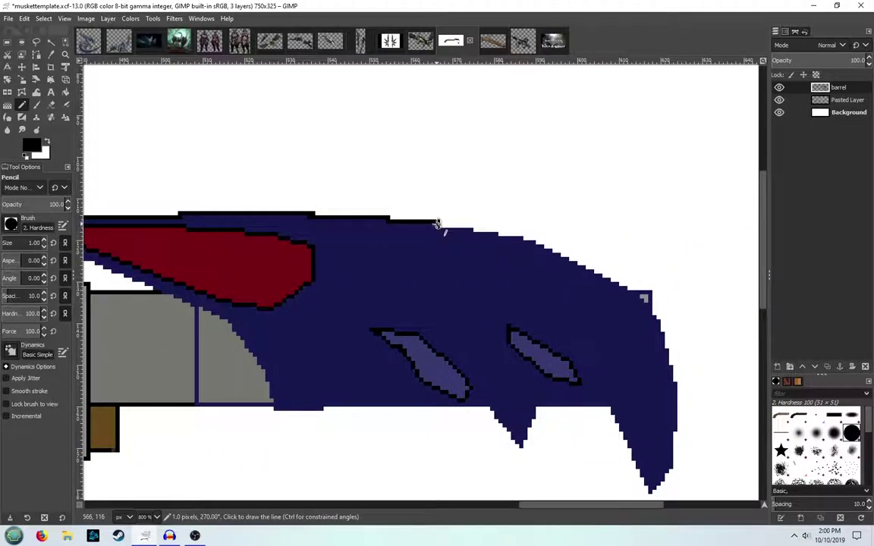
{"action": "left_click", "coordinate": [439, 223], "text": "shift"}
{"action": "left_click", "coordinate": [477, 226], "text": "shift"}
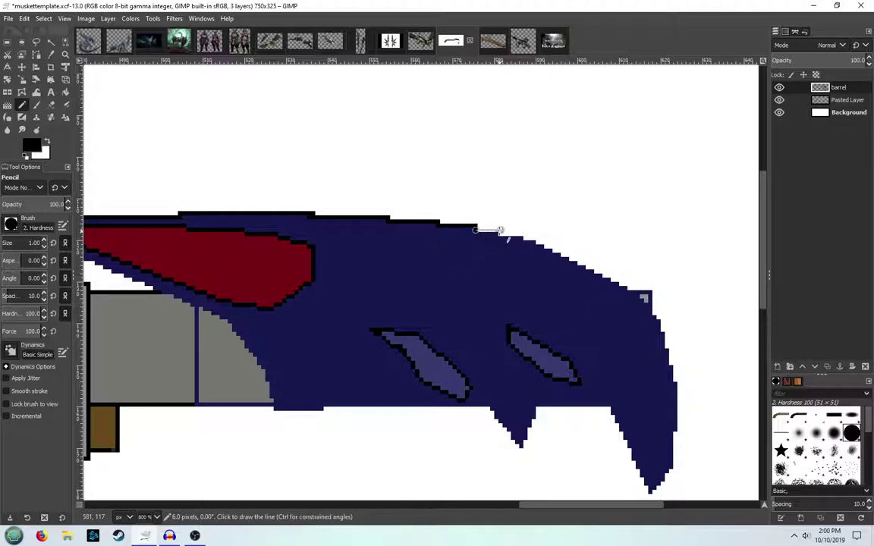
{"action": "left_click", "coordinate": [500, 234], "text": "shift"}
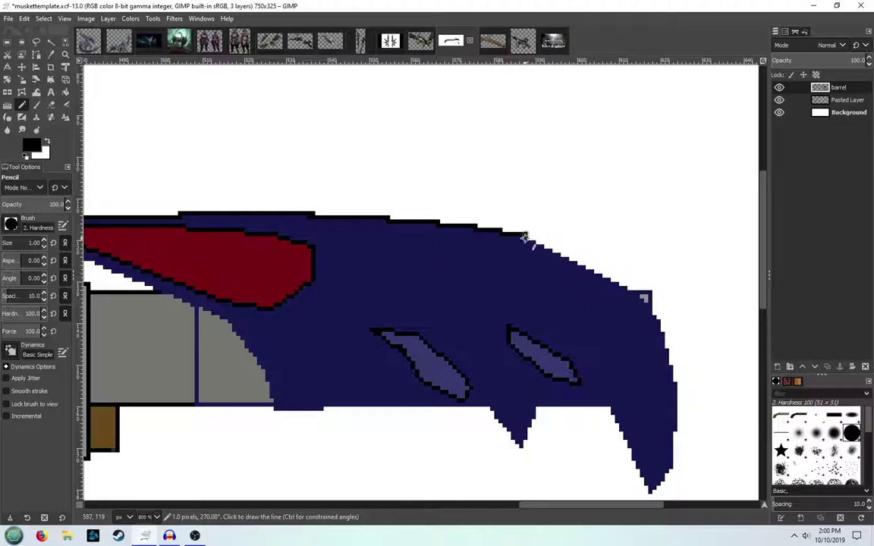
{"action": "left_click", "coordinate": [535, 240], "text": "shift"}
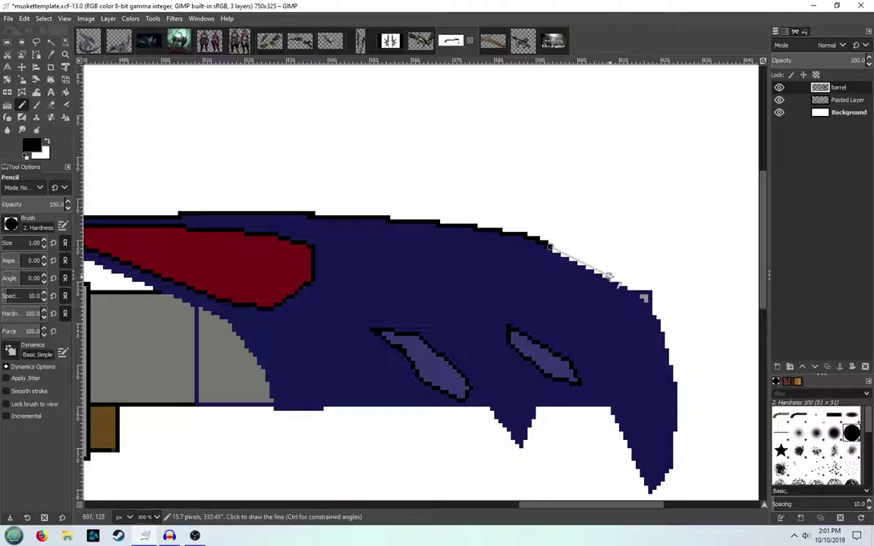
{"action": "left_click", "coordinate": [622, 281], "text": "shift"}
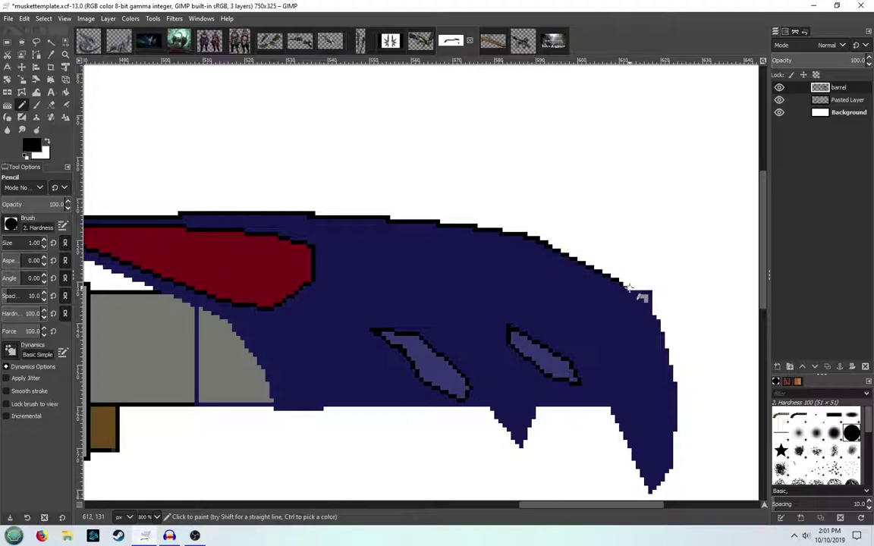
Outline the hooked beak in black, around its front curve, its pointed tip and its inner edge
{"action": "left_click", "coordinate": [658, 317], "text": "shift"}
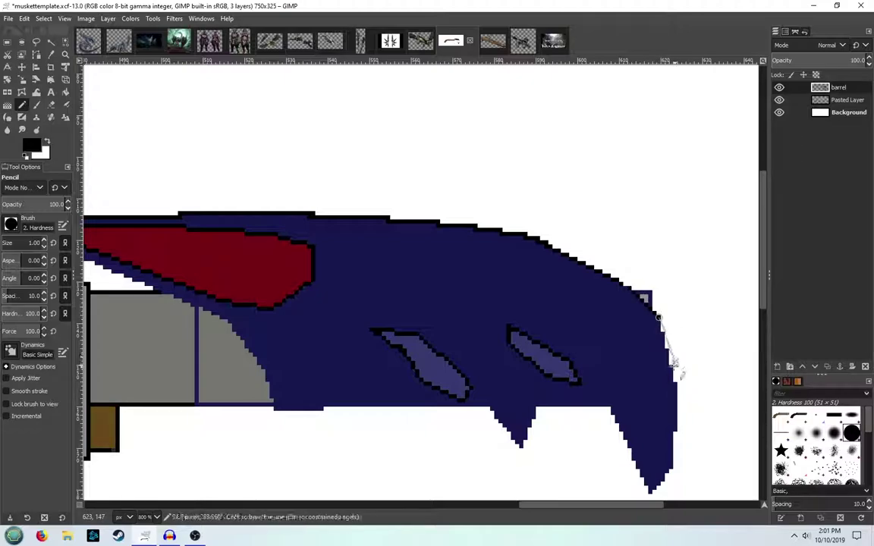
{"action": "left_click", "coordinate": [675, 375], "text": "shift"}
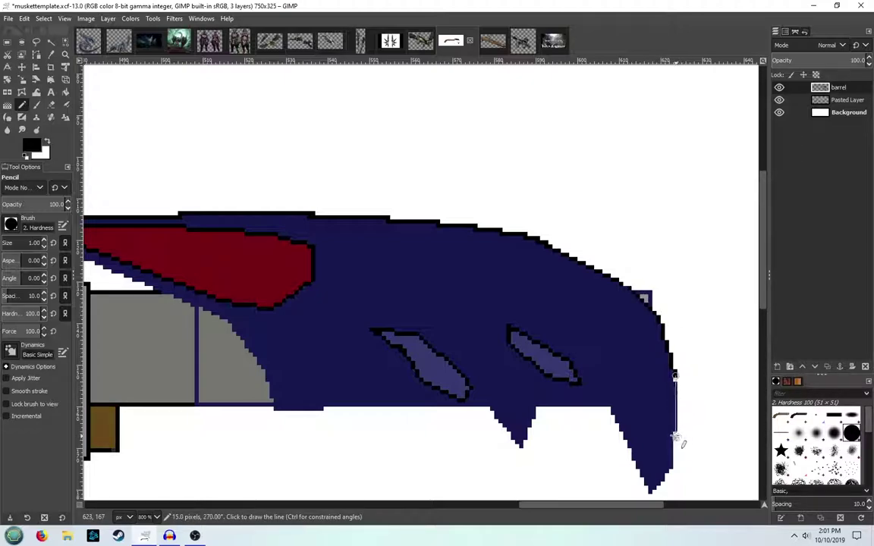
{"action": "left_click", "coordinate": [674, 439], "text": "shift"}
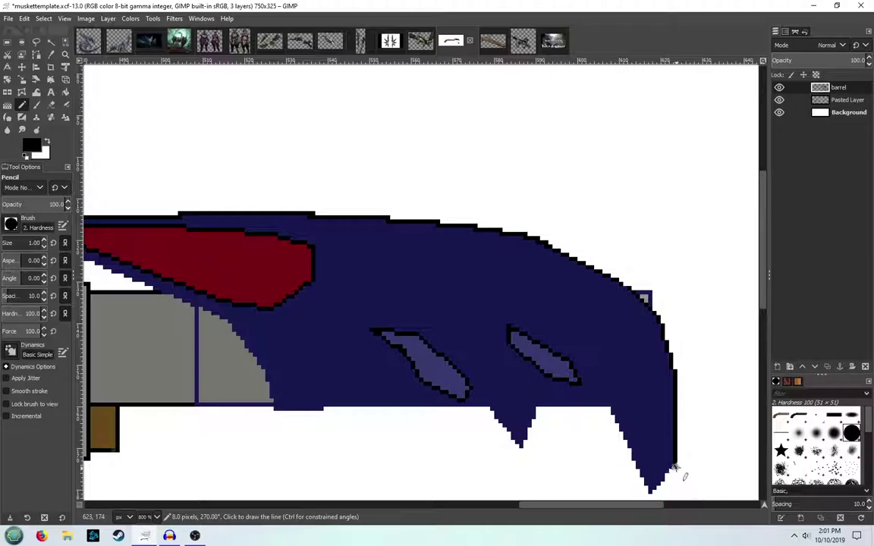
{"action": "left_click", "coordinate": [675, 468], "text": "shift"}
{"action": "left_click", "coordinate": [650, 493], "text": "shift"}
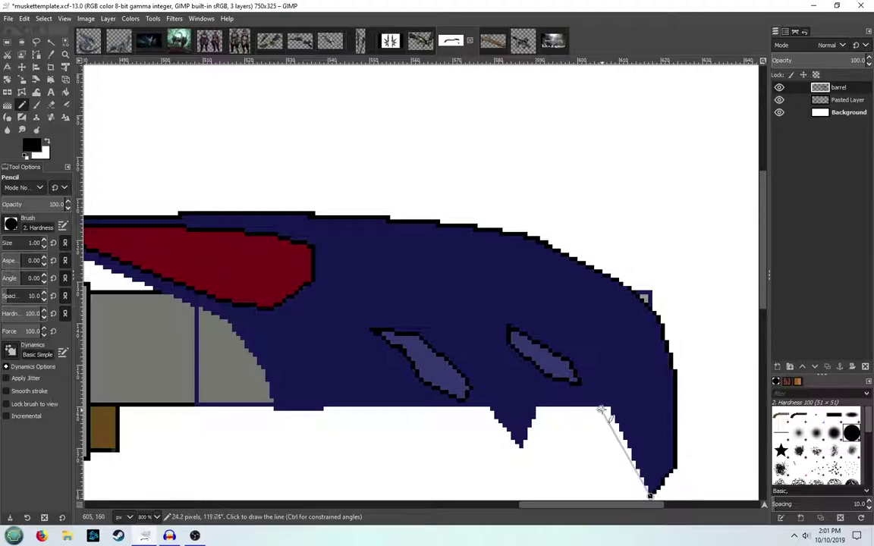
{"action": "left_click", "coordinate": [607, 407], "text": "shift"}
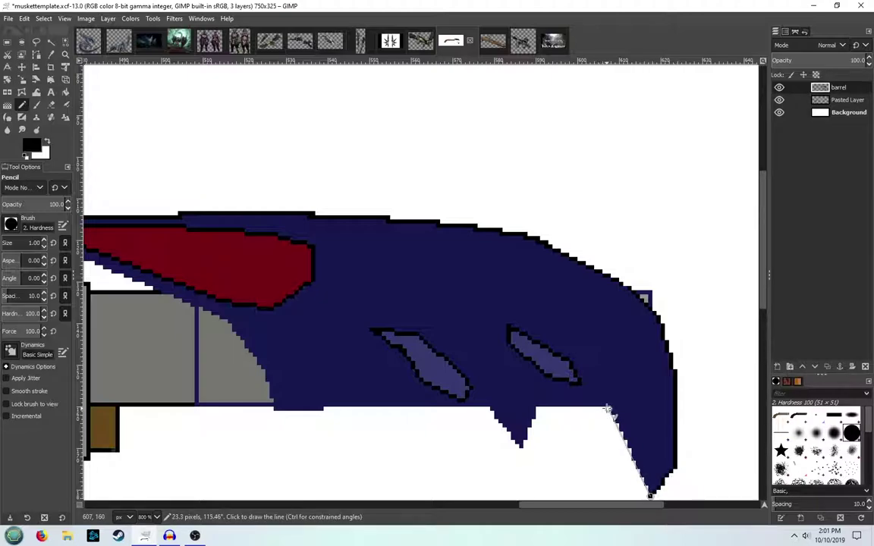
Outline the small fang and the underside of the side-view head in black, up to the rear corner of the jaw
{"action": "left_click", "coordinate": [538, 410], "text": "shift"}
{"action": "left_click", "coordinate": [520, 449], "text": "shift"}
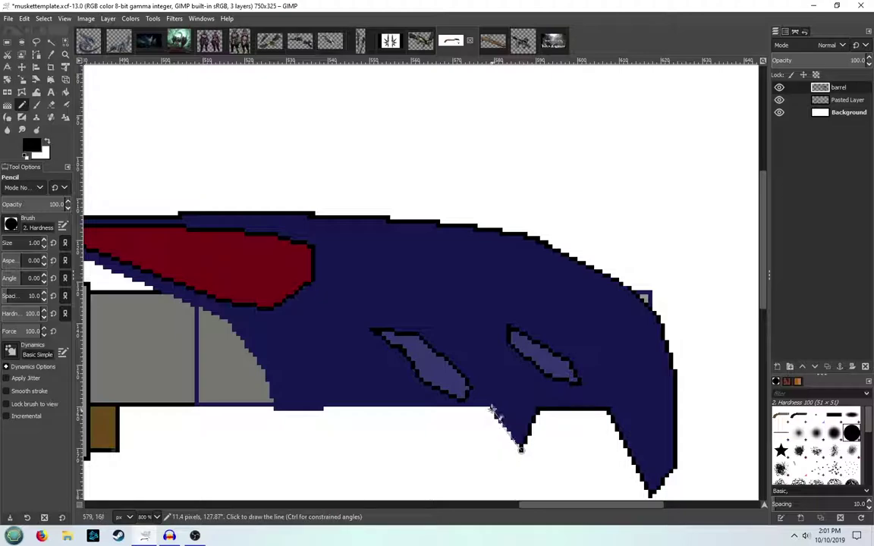
{"action": "left_click", "coordinate": [491, 409], "text": "shift"}
{"action": "left_click", "coordinate": [323, 410], "text": "shift"}
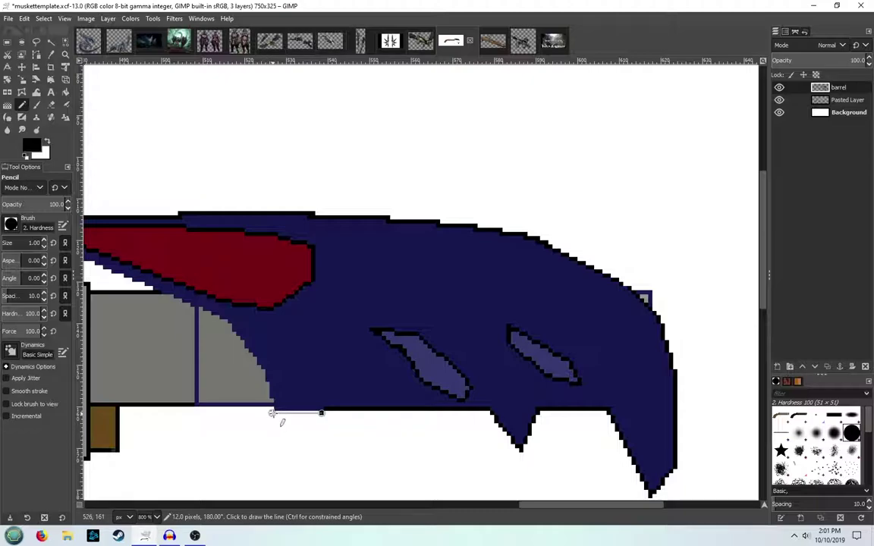
{"action": "left_click", "coordinate": [272, 414], "text": "shift"}
Close the black outline along the head's curved rear edge and the lower edge of the ear to its tip
{"action": "left_click", "coordinate": [205, 312], "text": "shift"}
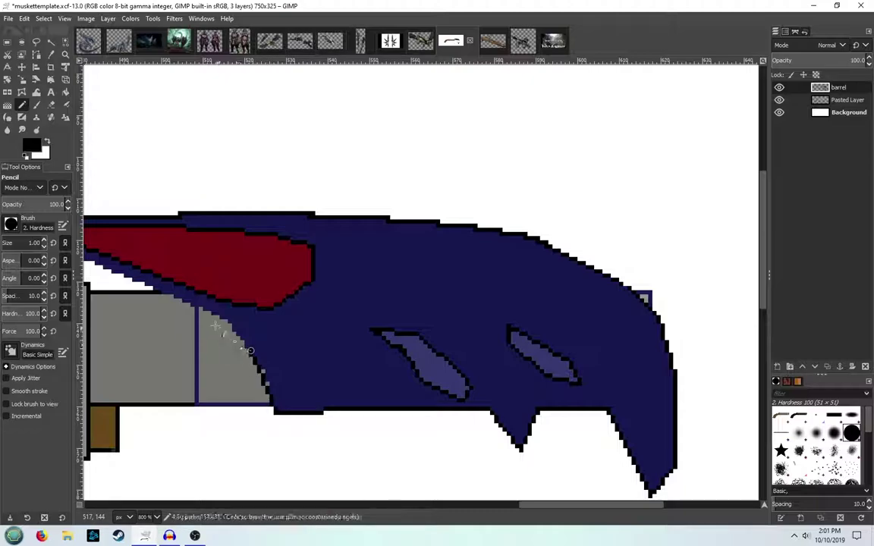
{"action": "left_click", "coordinate": [147, 287], "text": "shift"}
{"action": "left_click_drag", "start_coordinate": [111, 277], "coordinate": [307, 301]}
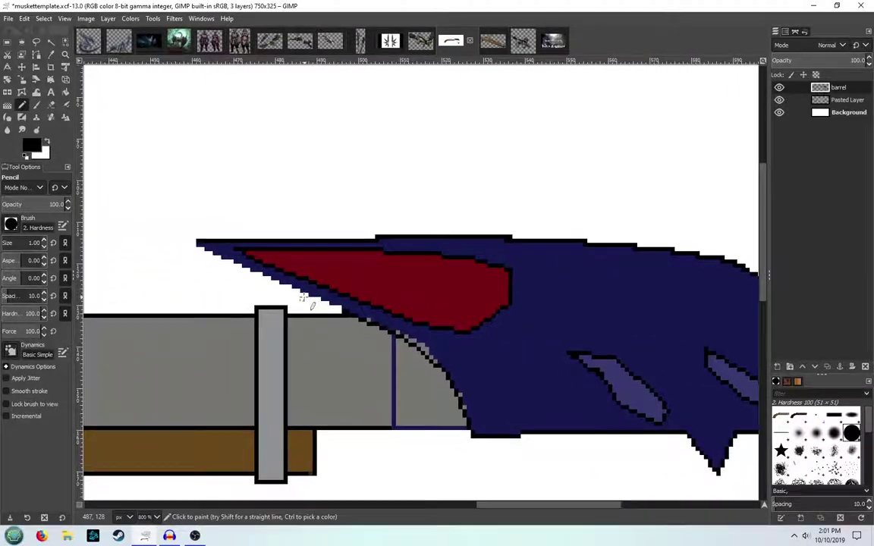
{"action": "left_click", "coordinate": [194, 247], "text": "shift"}
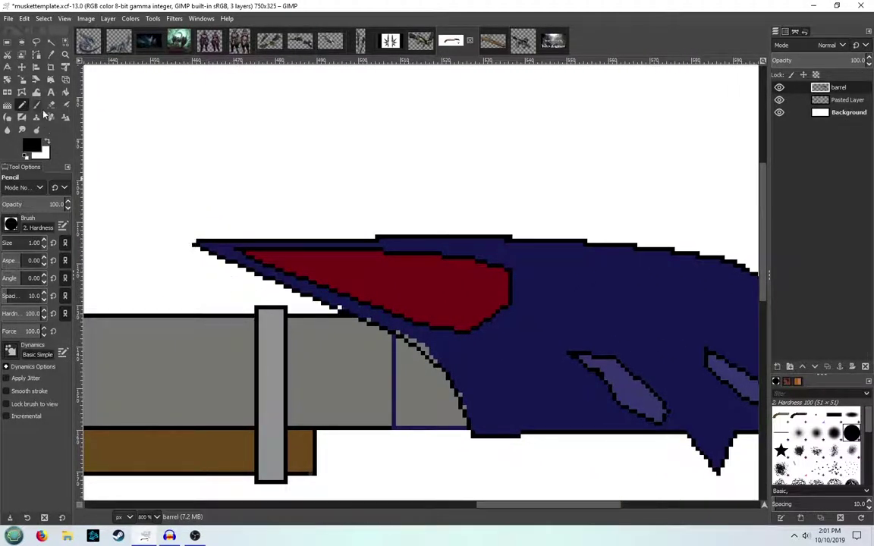
Set the foreground colour to the dark blue 161b52 and pencil over the gaps inside the head's rear outline
{"action": "left_click", "coordinate": [32, 148]}
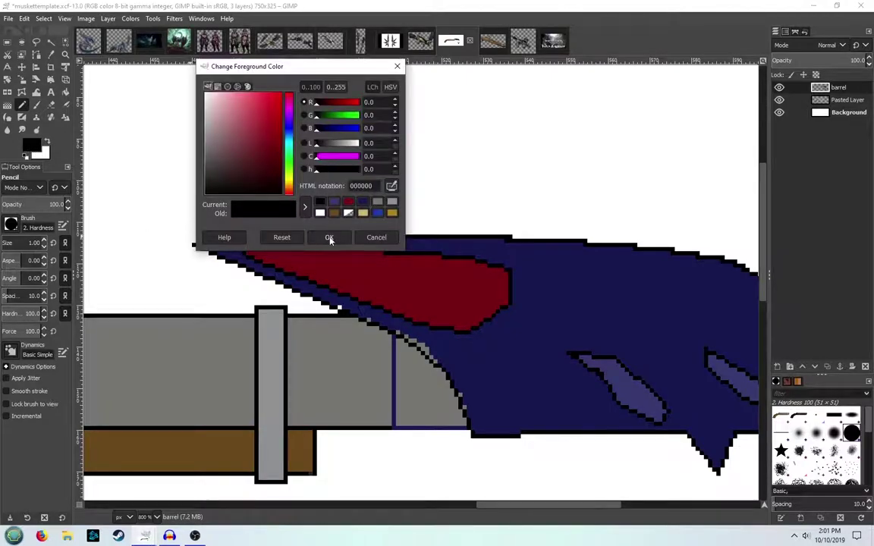
{"action": "left_click", "coordinate": [363, 202]}
{"action": "left_click", "coordinate": [341, 236]}
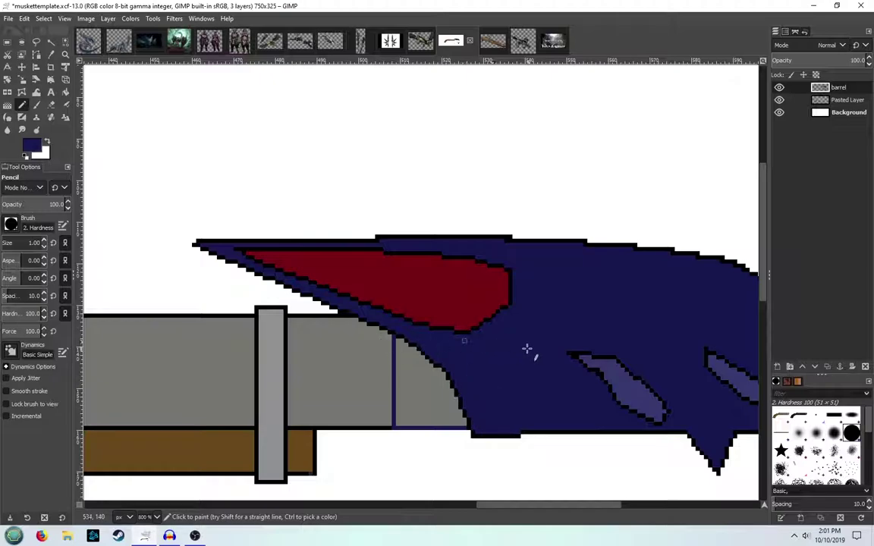
Examine the outlined side-view head in the context of the whole gun
{"action": "scroll", "coordinate": [524, 345], "scroll_direction": "down", "scroll_amount": 3, "text": "ctrl"}
{"action": "scroll", "coordinate": [478, 307], "scroll_direction": "up", "scroll_amount": 3, "text": "ctrl"}
{"action": "scroll", "coordinate": [496, 341], "scroll_direction": "down", "scroll_amount": 4, "text": "ctrl"}
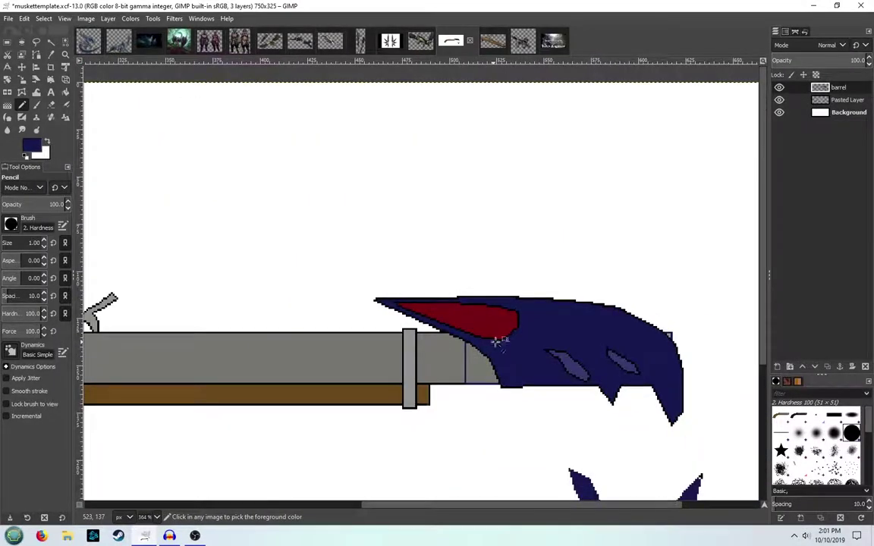
{"action": "scroll", "coordinate": [495, 342], "scroll_direction": "down", "scroll_amount": 5, "text": "ctrl"}
{"action": "scroll", "coordinate": [494, 326], "scroll_direction": "up", "scroll_amount": 2, "text": "ctrl"}
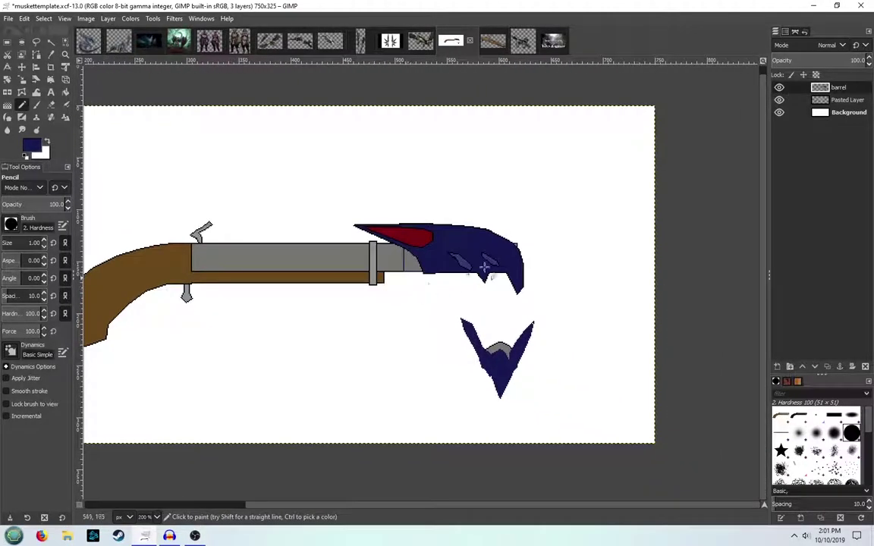
{"action": "scroll", "coordinate": [488, 246], "scroll_direction": "up", "scroll_amount": 1, "text": "ctrl"}
{"action": "left_click_drag", "start_coordinate": [412, 240], "coordinate": [491, 270]}
{"action": "scroll", "coordinate": [482, 269], "scroll_direction": "down", "scroll_amount": 1, "text": "ctrl"}
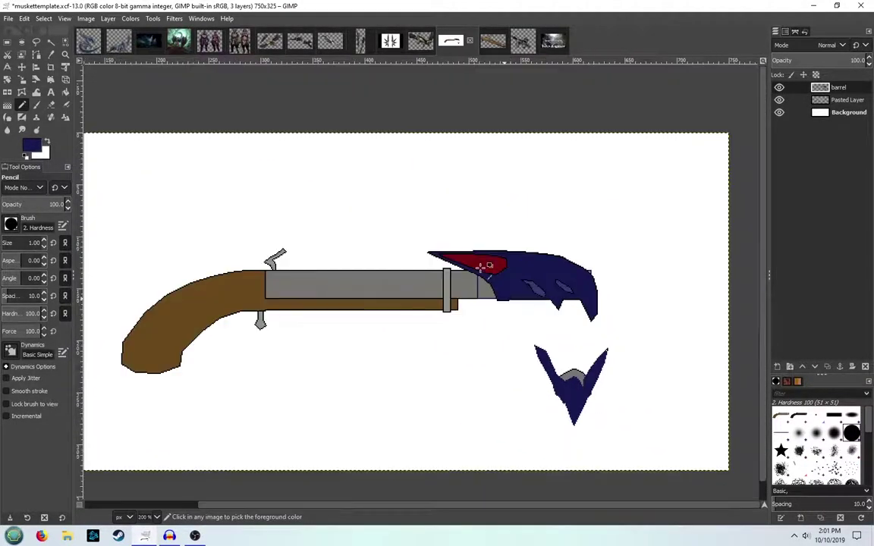
Set the foreground colour back to black
{"action": "left_click", "coordinate": [31, 146]}
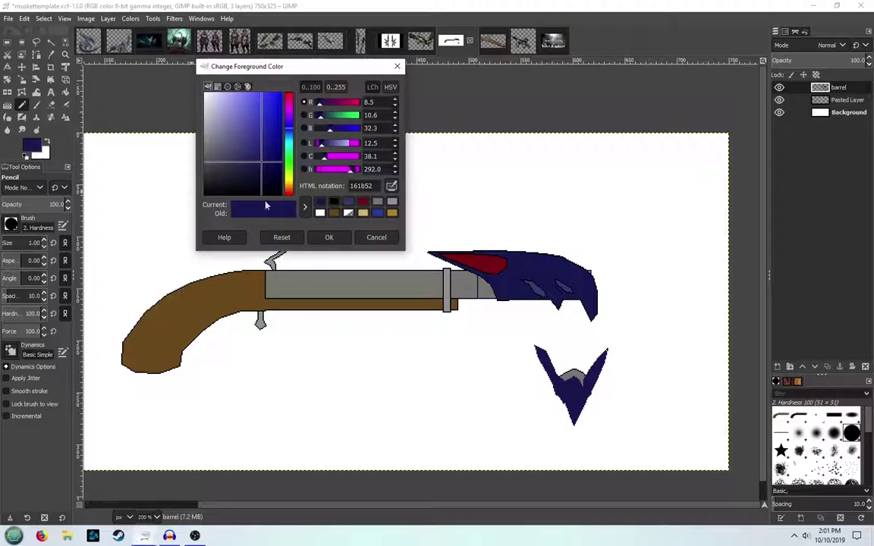
{"action": "left_click", "coordinate": [335, 202]}
{"action": "left_click", "coordinate": [329, 237]}
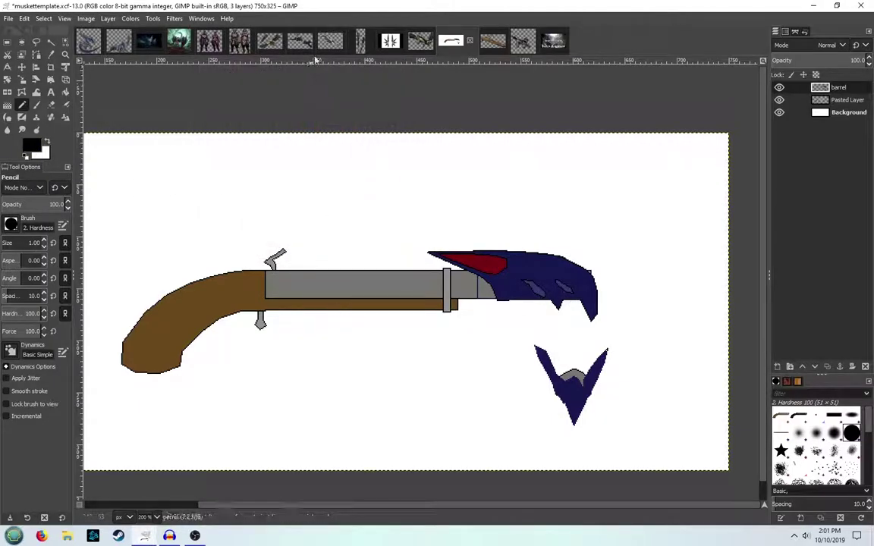
Check the reference images of the black-scaled bowgun, the feathered blade and the long sword with its scabbard
{"action": "left_click", "coordinate": [422, 42]}
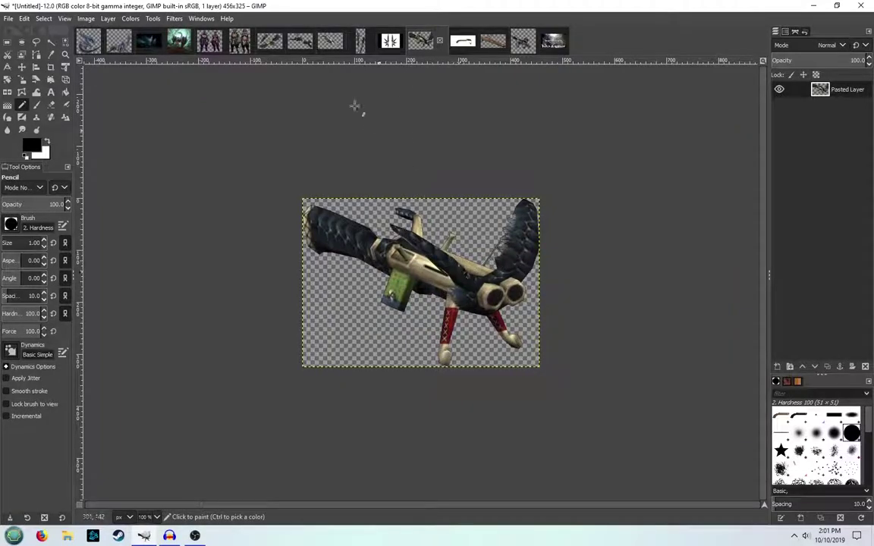
{"action": "scroll", "coordinate": [348, 46], "scroll_direction": "up", "scroll_amount": 3}
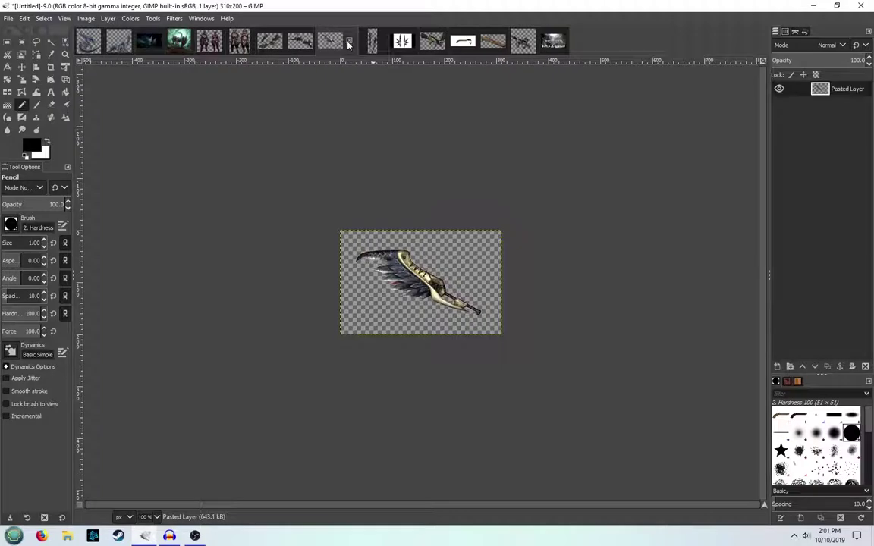
{"action": "left_click", "coordinate": [375, 44]}
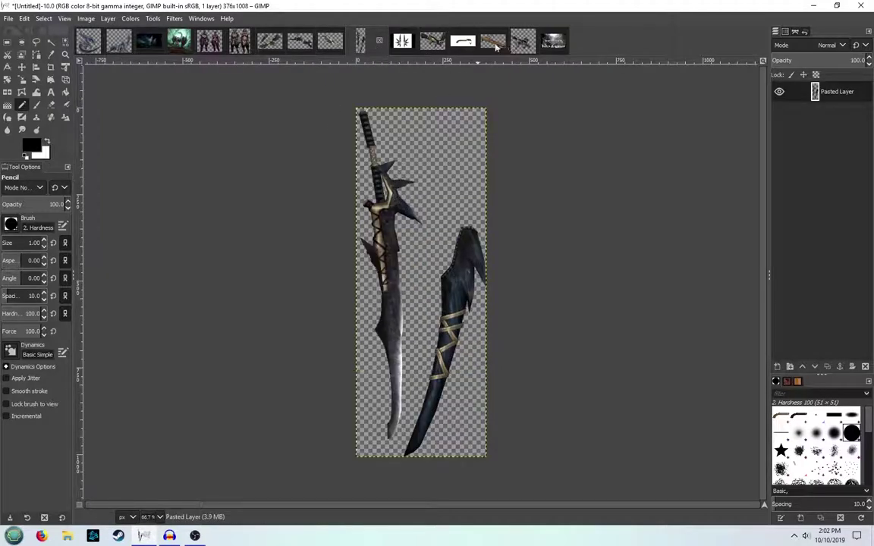
{"action": "left_click", "coordinate": [458, 45]}
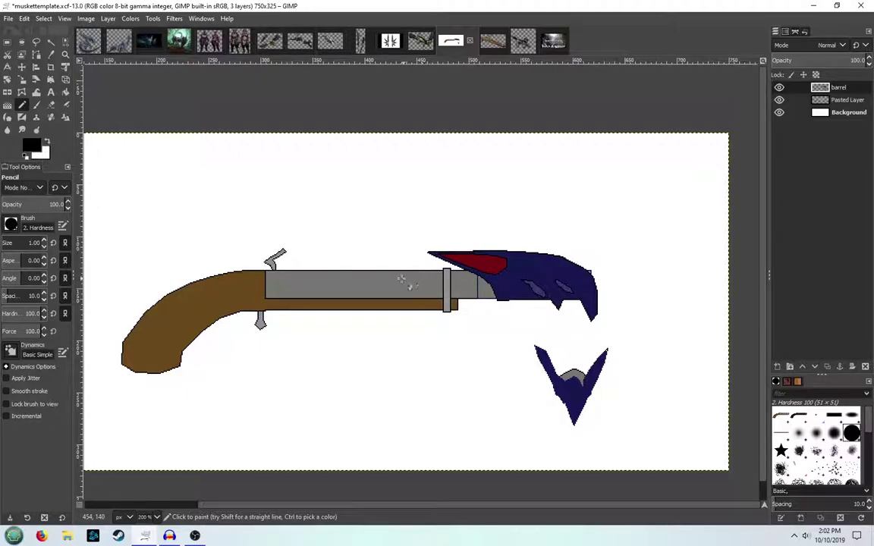
Try a bucket fill of the grey barrel with the previously used tan, and undo it
{"action": "left_click", "coordinate": [65, 92]}
{"action": "left_click", "coordinate": [31, 146]}
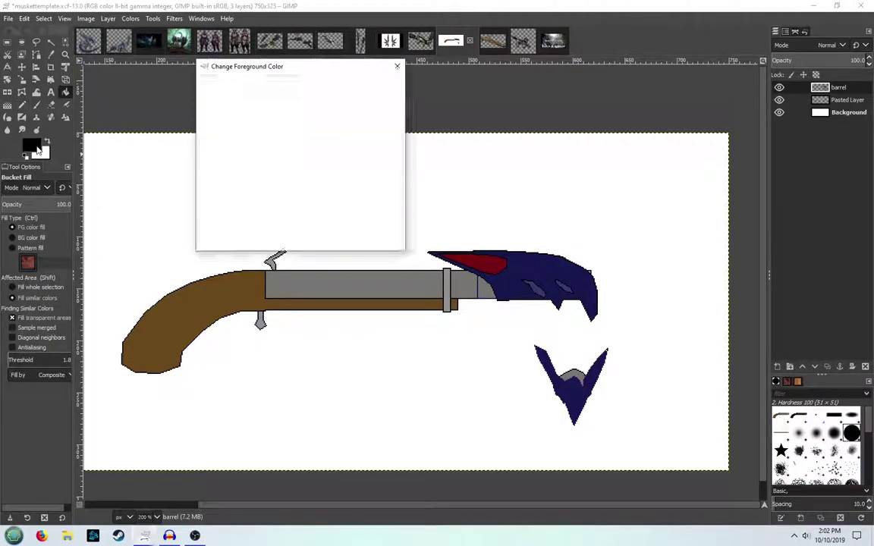
{"action": "left_click", "coordinate": [363, 213]}
{"action": "left_click", "coordinate": [329, 237]}
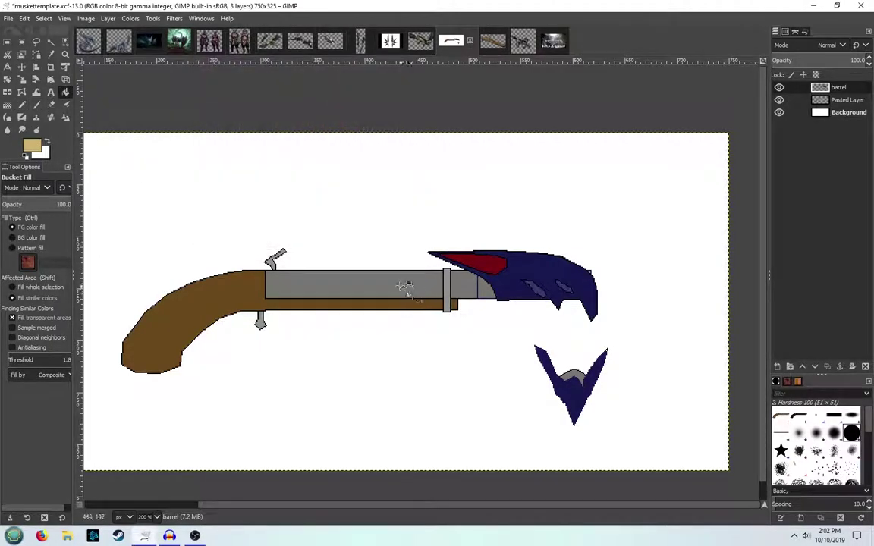
{"action": "left_click", "coordinate": [417, 288]}
{"action": "key", "text": "ctrl+z"}
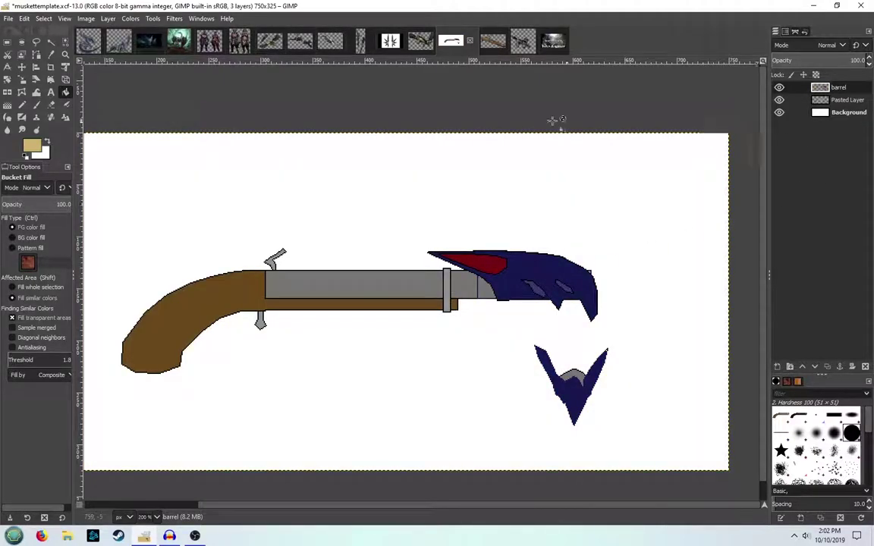
{"action": "right_click", "coordinate": [793, 161]}
{"action": "left_click", "coordinate": [755, 230]}
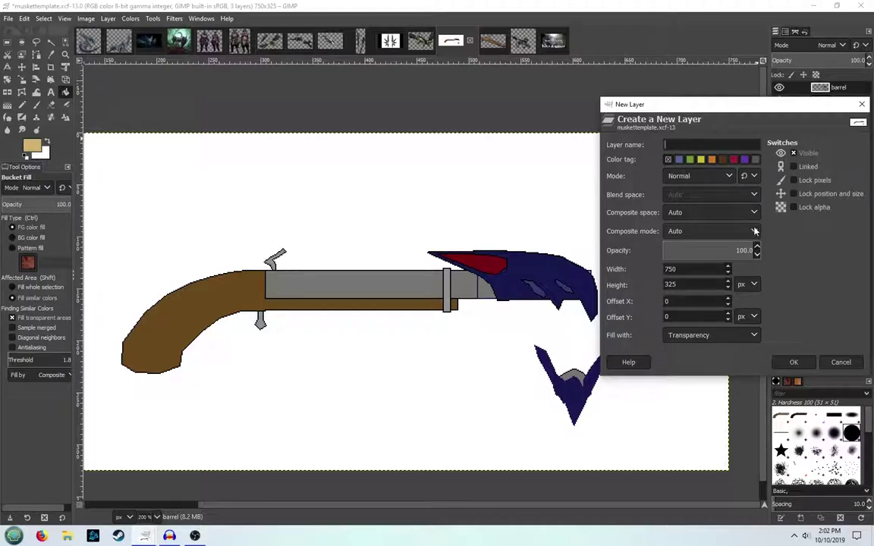
{"action": "left_click", "coordinate": [842, 362]}
With a black pencil, outline the top and rear edges of the barrel section between the grey band and the monster head
{"action": "left_click", "coordinate": [21, 104]}
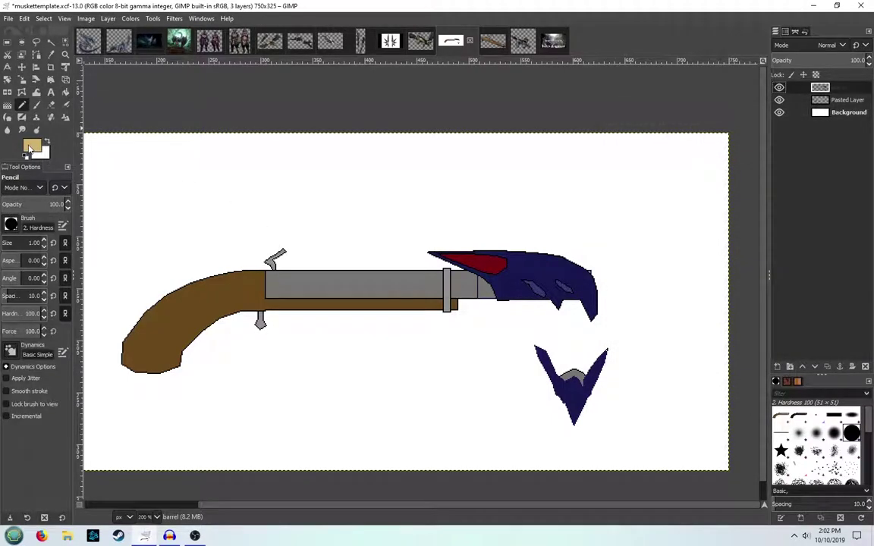
{"action": "left_click", "coordinate": [32, 146]}
{"action": "left_click", "coordinate": [347, 202]}
{"action": "left_click", "coordinate": [329, 237]}
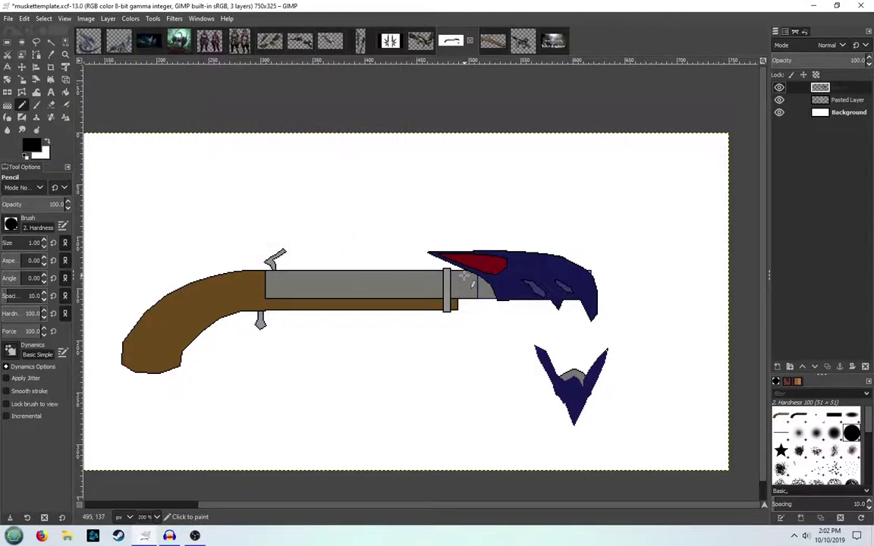
{"action": "scroll", "coordinate": [367, 186], "scroll_direction": "up", "scroll_amount": 3}
{"action": "left_click_drag", "start_coordinate": [319, 165], "coordinate": [519, 239]}
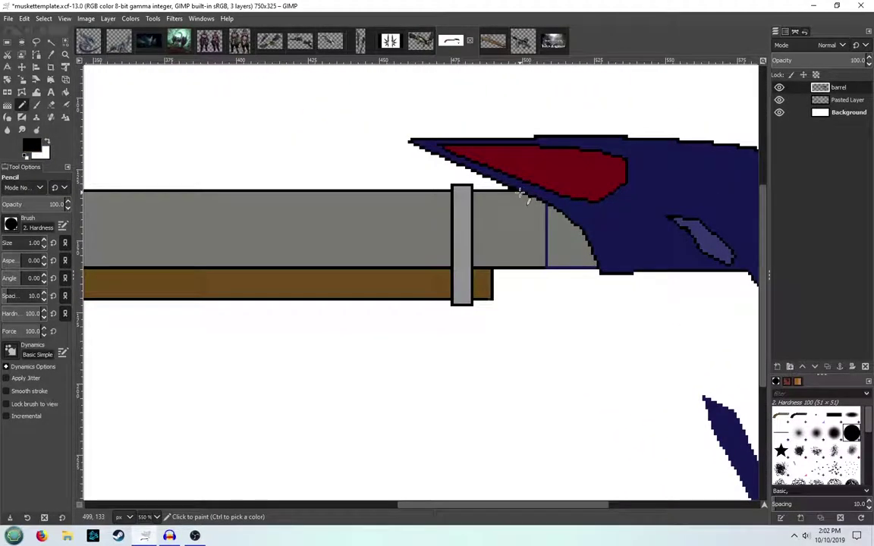
{"action": "left_click", "coordinate": [520, 192]}
{"action": "left_click", "coordinate": [475, 191], "text": "shift"}
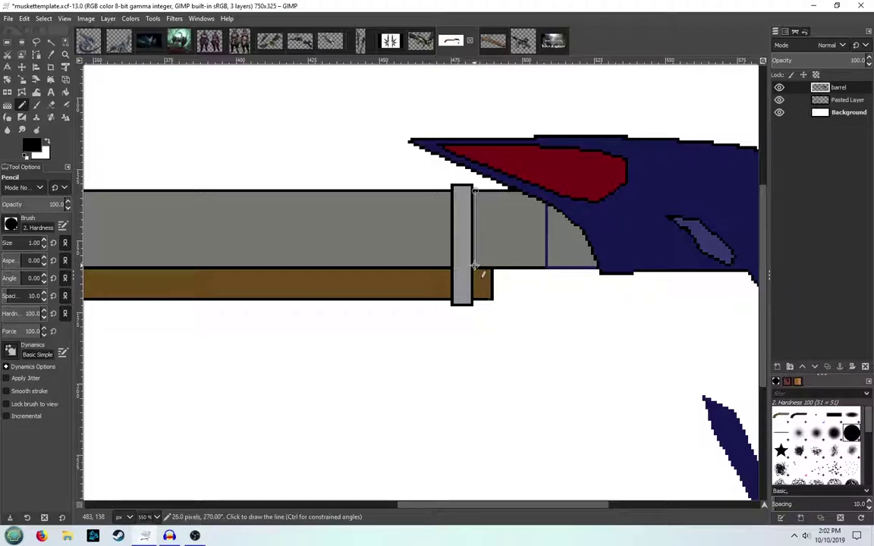
{"action": "left_click", "coordinate": [475, 268], "text": "shift"}
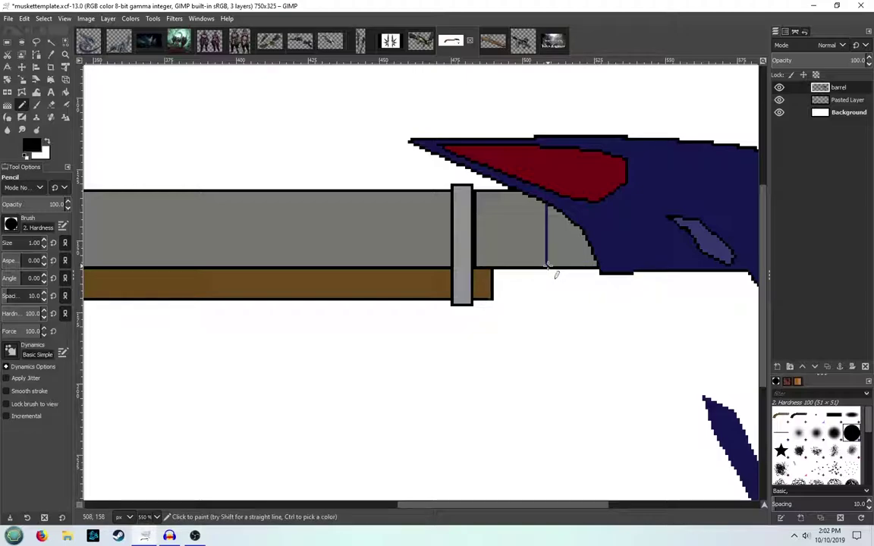
Draw two black vertical pencil lines across the barrel just behind the head to mark a thin ring
{"action": "left_click", "coordinate": [546, 266]}
{"action": "left_click", "coordinate": [547, 204], "text": "shift"}
{"action": "left_click", "coordinate": [554, 206]}
{"action": "left_click", "coordinate": [555, 266], "text": "shift"}
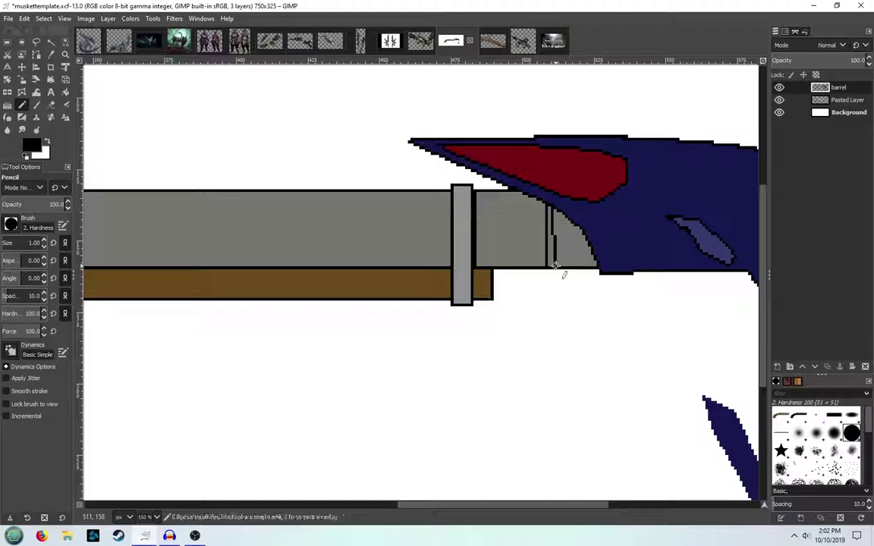
Outline the main barrel section in black along its rear, lower and front edges, from the wooden grip to the grey band
{"action": "scroll", "coordinate": [448, 238], "scroll_direction": "up", "scroll_amount": 2}
{"action": "scroll", "coordinate": [448, 238], "scroll_direction": "left", "scroll_amount": 5}
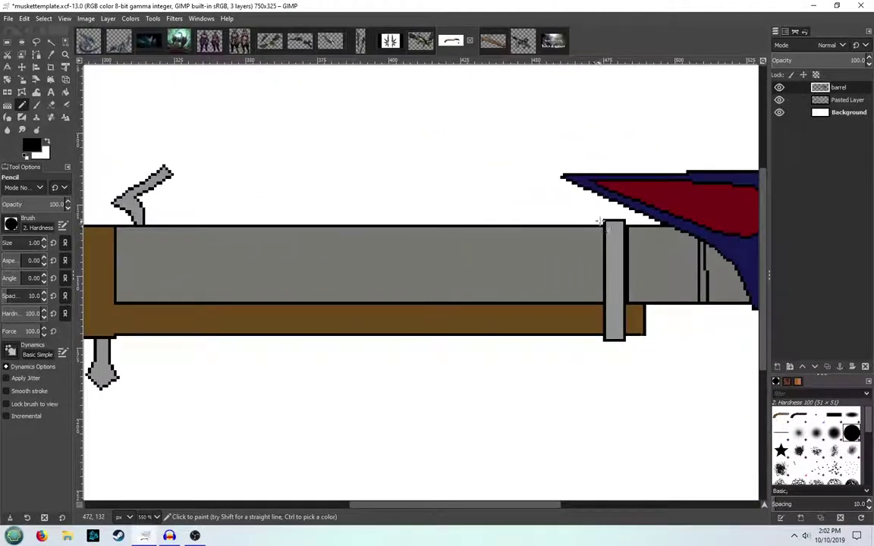
{"action": "left_click", "coordinate": [117, 226]}
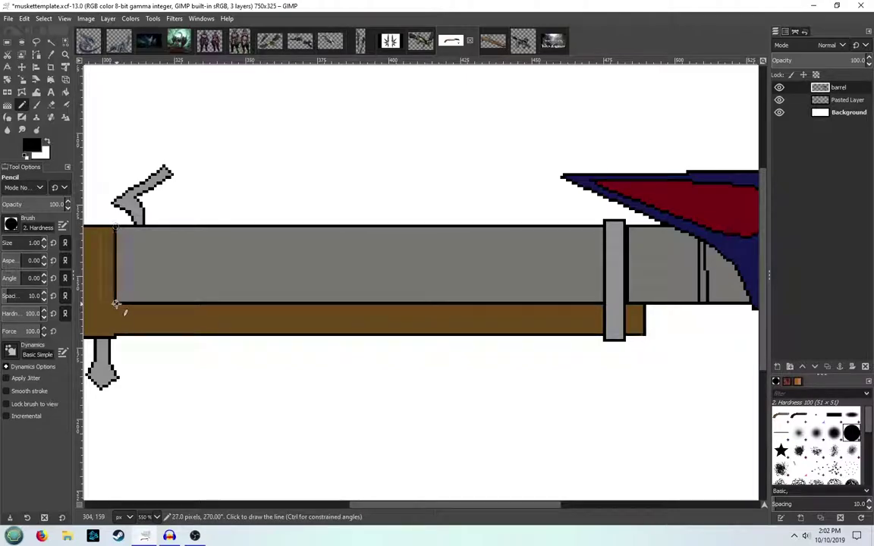
{"action": "left_click", "coordinate": [116, 303], "text": "shift"}
{"action": "left_click", "coordinate": [603, 304], "text": "shift"}
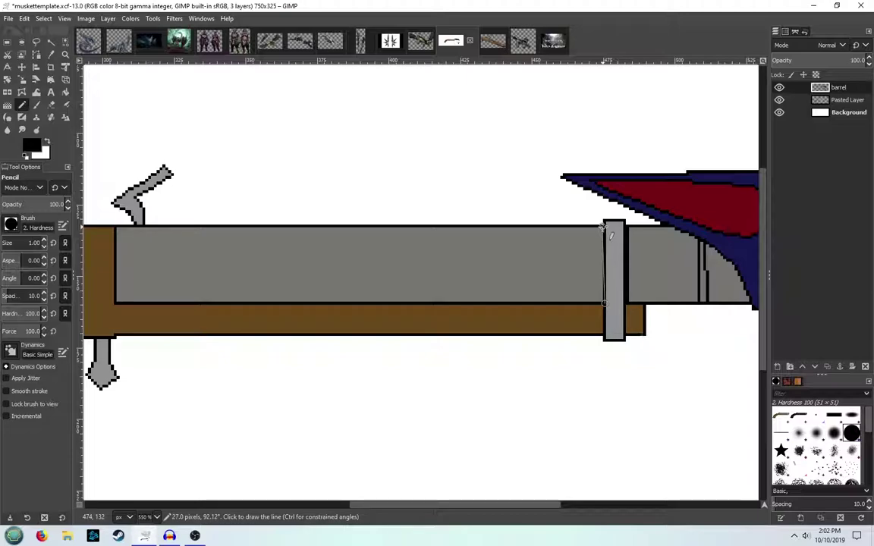
{"action": "left_click", "coordinate": [605, 226], "text": "shift"}
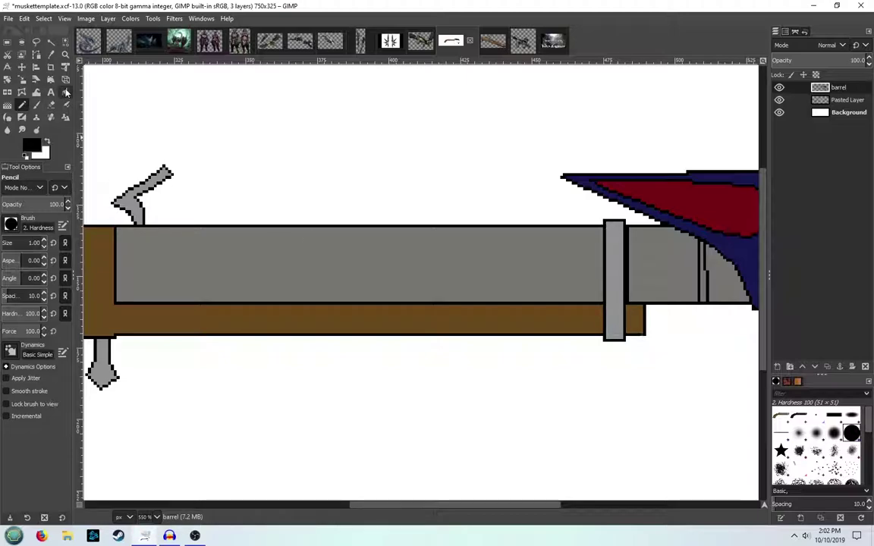
Bucket-fill the grey barrel sections on both sides of the band with tan d4b16b
{"action": "left_click", "coordinate": [66, 91]}
{"action": "left_click", "coordinate": [32, 144]}
{"action": "left_click", "coordinate": [336, 201]}
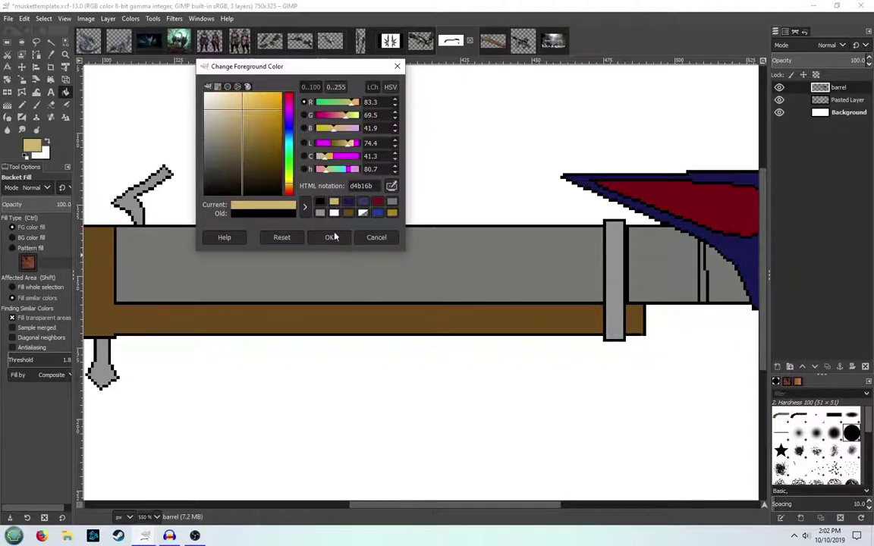
{"action": "left_click", "coordinate": [329, 237]}
{"action": "left_click", "coordinate": [386, 267]}
{"action": "left_click", "coordinate": [662, 265]}
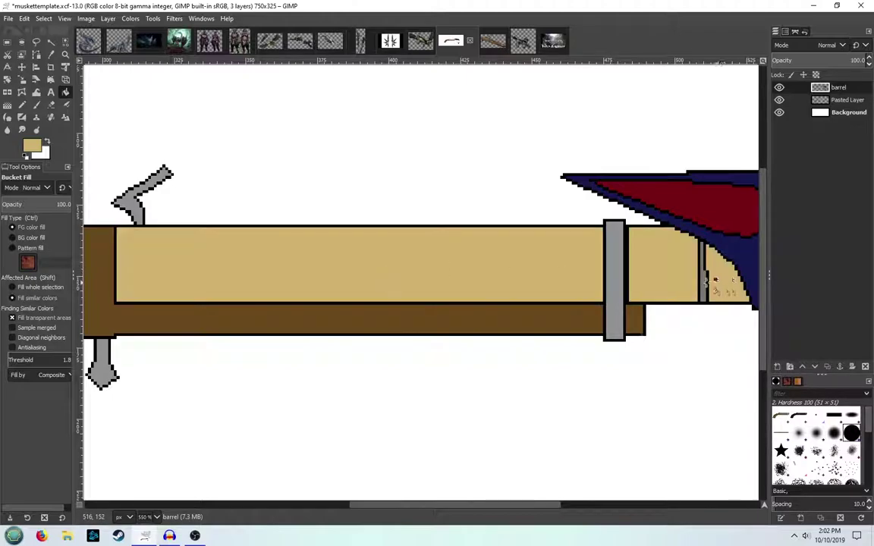
Fill the thin ring on the barrel behind the head with the head's dark blue
{"action": "scroll", "coordinate": [353, 244], "scroll_direction": "right", "scroll_amount": 5}
{"action": "left_click", "coordinate": [32, 144]}
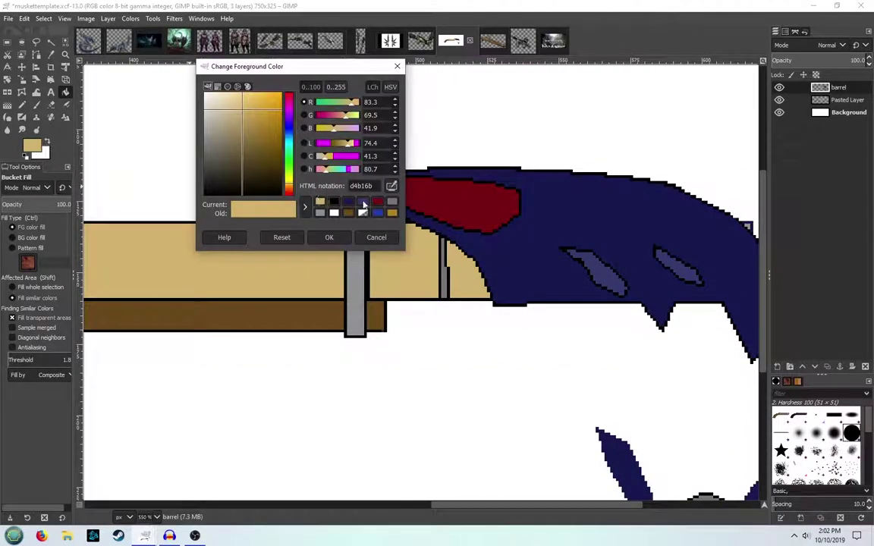
{"action": "left_click", "coordinate": [363, 201]}
{"action": "left_click", "coordinate": [329, 236]}
{"action": "left_click", "coordinate": [447, 272]}
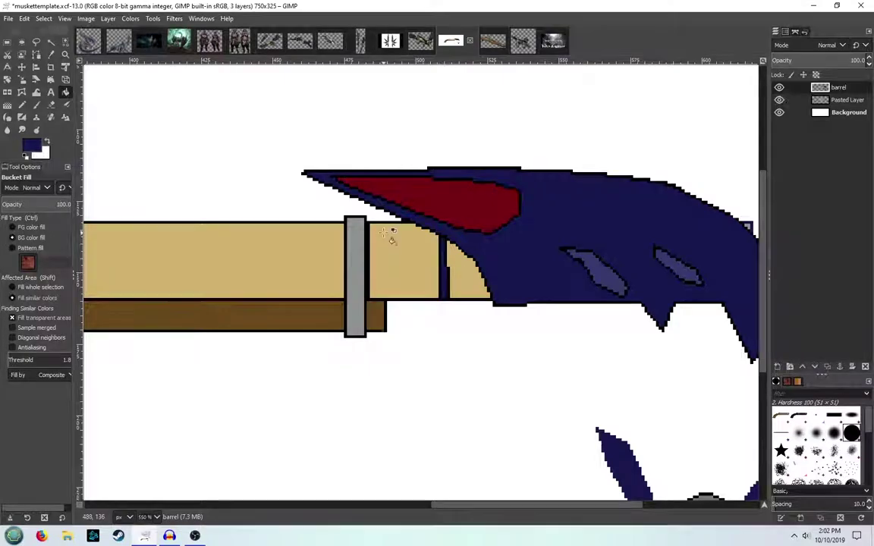
Draw a black vertical pencil line across the tan barrel, slightly behind the thin blue ring
{"action": "scroll", "coordinate": [347, 220], "scroll_direction": "down", "scroll_amount": 3}
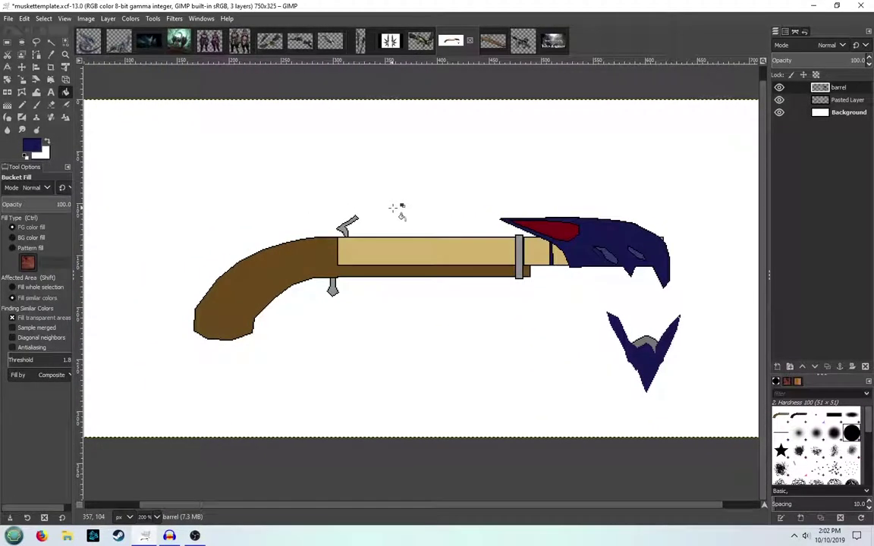
{"action": "left_click", "coordinate": [21, 105]}
{"action": "left_click", "coordinate": [39, 148]}
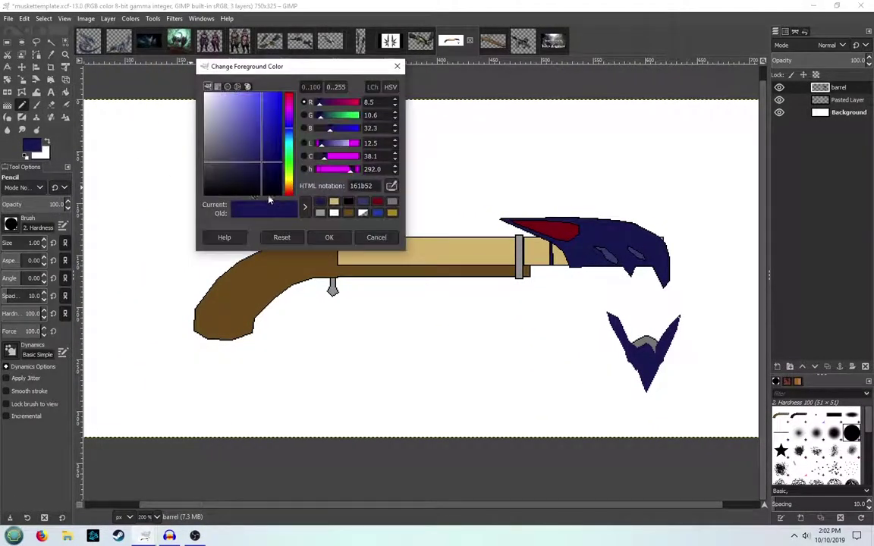
{"action": "left_click", "coordinate": [347, 201]}
{"action": "left_click", "coordinate": [330, 237]}
{"action": "scroll", "coordinate": [542, 251], "scroll_direction": "up", "scroll_amount": 4}
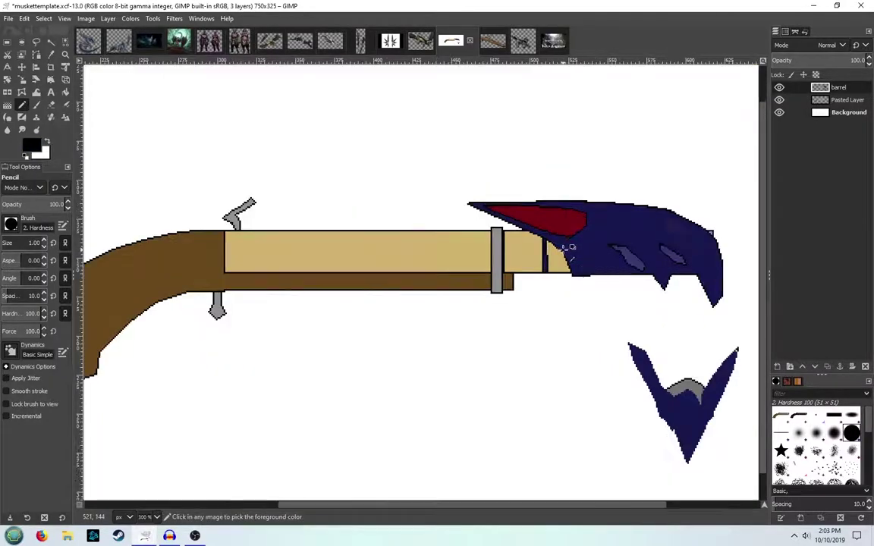
{"action": "left_click", "coordinate": [486, 203]}
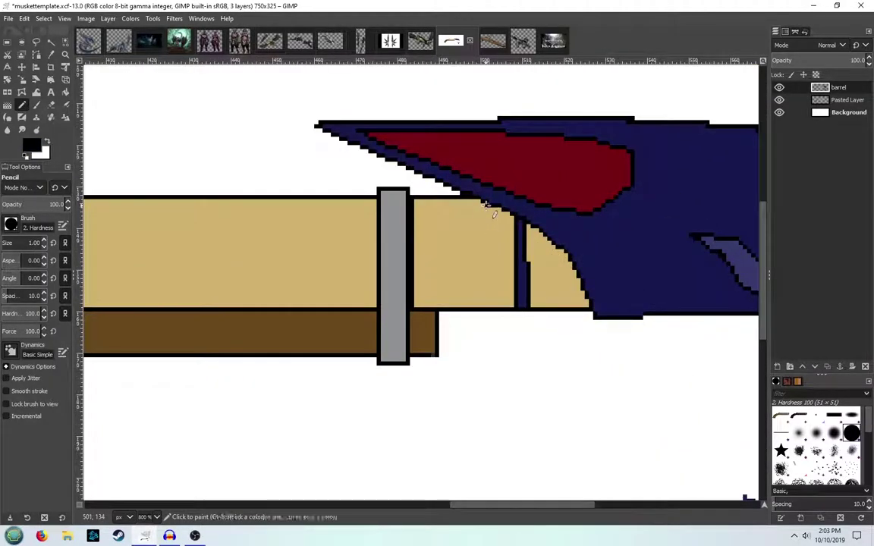
{"action": "left_click", "coordinate": [487, 307], "text": "shift"}
Fill the strip between the new line and the thin ring with dark blue 161b52
{"action": "left_click", "coordinate": [66, 92]}
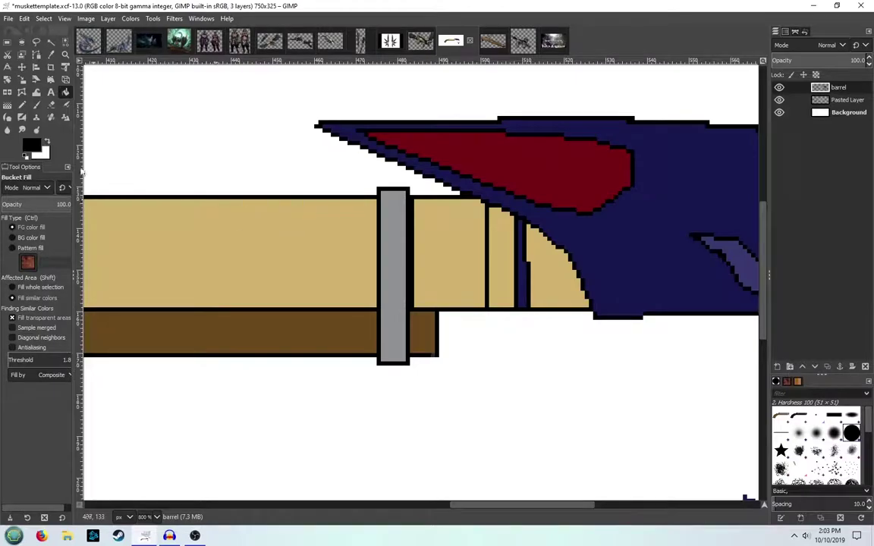
{"action": "left_click", "coordinate": [32, 146]}
{"action": "left_click", "coordinate": [363, 205]}
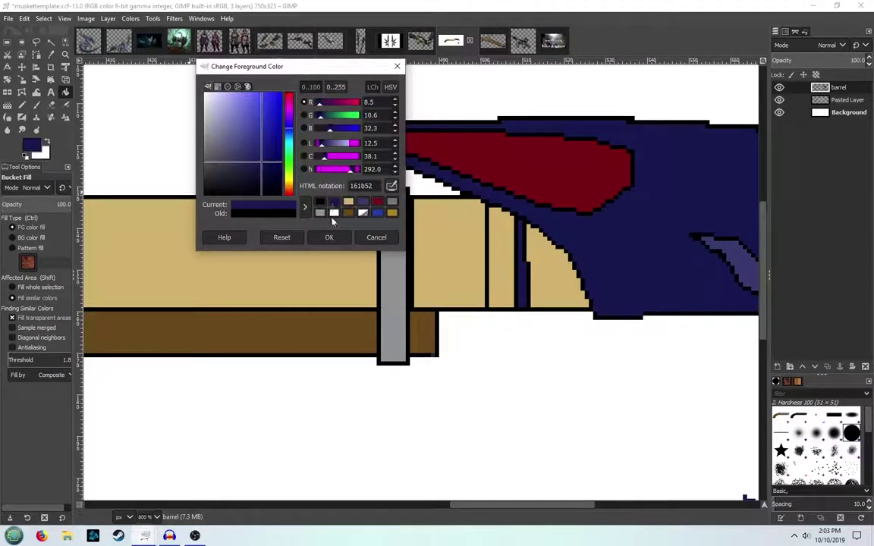
{"action": "left_click", "coordinate": [329, 237]}
{"action": "left_click", "coordinate": [494, 259]}
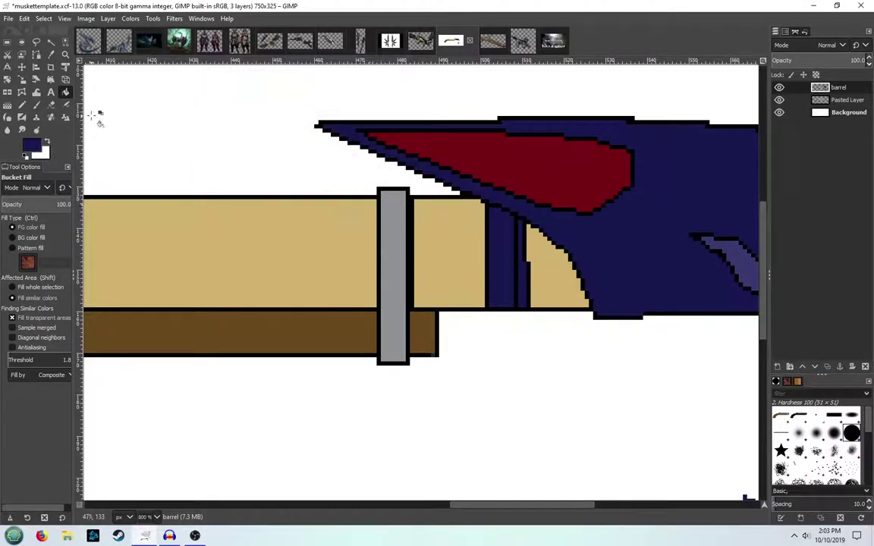
Thicken the black divider between the two blue barrel rings with a vertical pencil line
{"action": "left_click", "coordinate": [22, 106]}
{"action": "left_click", "coordinate": [32, 144]}
{"action": "left_click", "coordinate": [336, 203]}
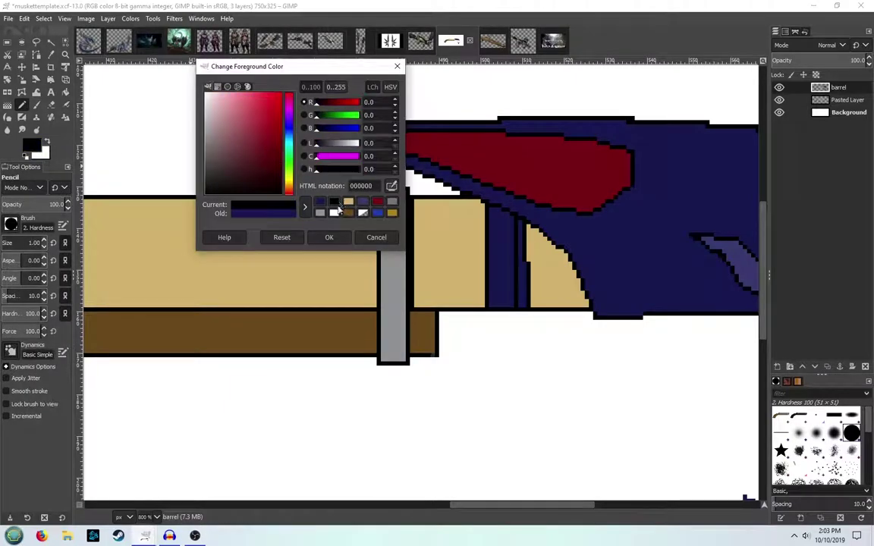
{"action": "left_click", "coordinate": [333, 238]}
{"action": "left_click", "coordinate": [508, 216]}
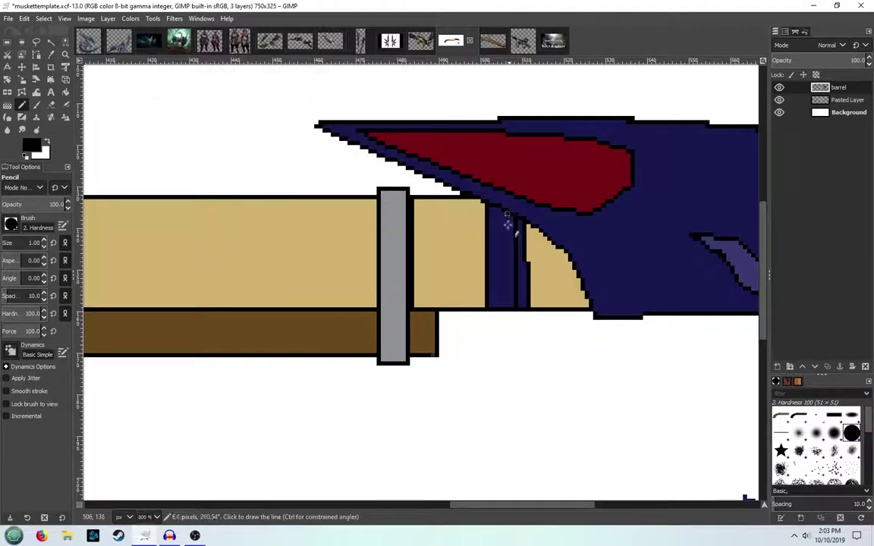
{"action": "left_click", "coordinate": [510, 306], "text": "shift"}
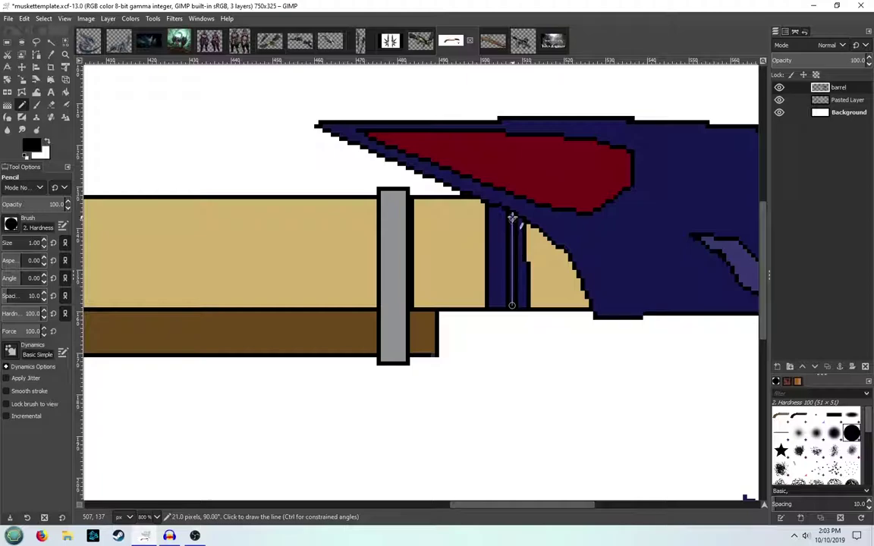
{"action": "scroll", "coordinate": [464, 260], "scroll_direction": "down", "scroll_amount": 4}
{"action": "left_click_drag", "start_coordinate": [363, 234], "coordinate": [396, 231]}
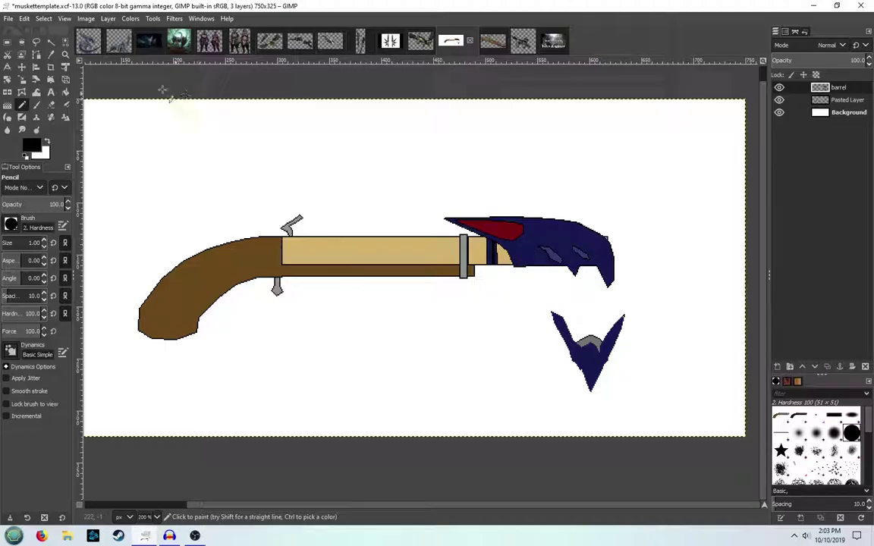
Examine the reference images of the blue winged monster, its front-view head, the armour sets, the weapons and the black-scaled bowgun
{"action": "left_click", "coordinate": [91, 43]}
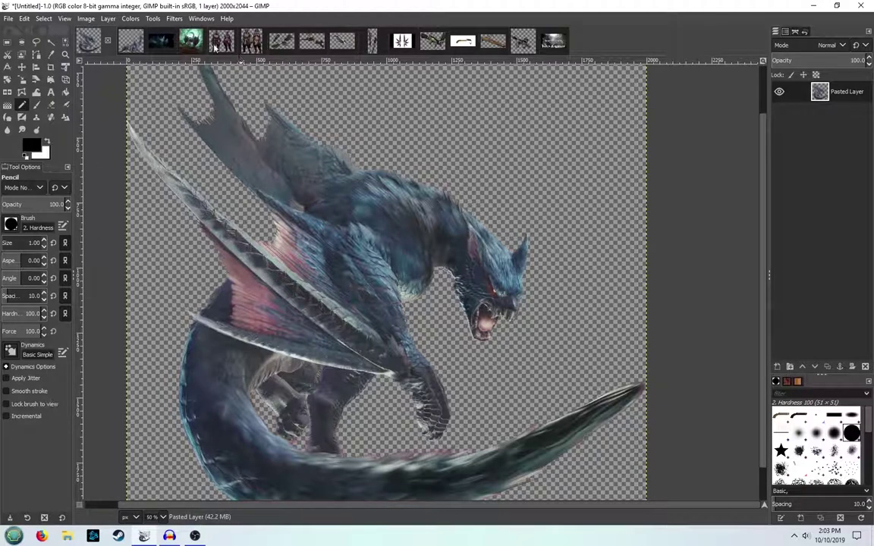
{"action": "left_click", "coordinate": [188, 43]}
{"action": "left_click", "coordinate": [155, 47]}
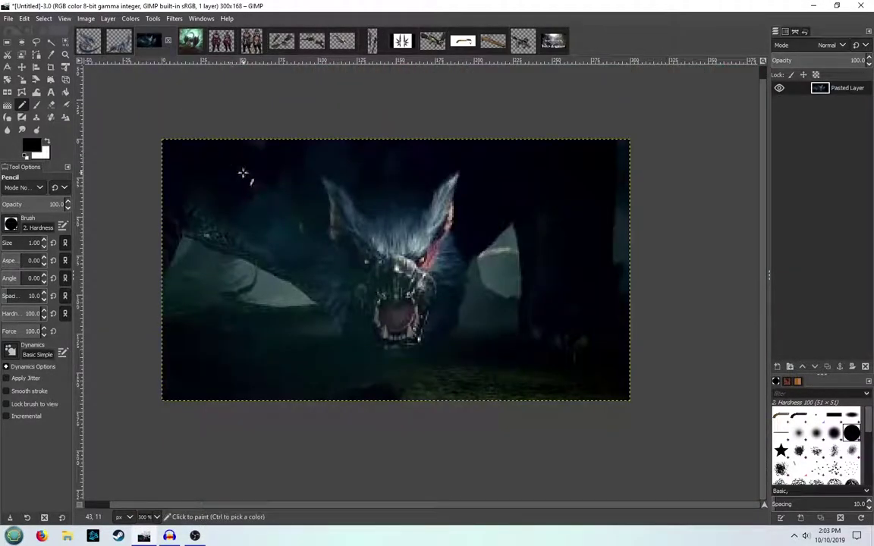
{"action": "left_click", "coordinate": [254, 38]}
{"action": "left_click", "coordinate": [290, 40]}
{"action": "left_click", "coordinate": [340, 41]}
{"action": "left_click", "coordinate": [375, 42]}
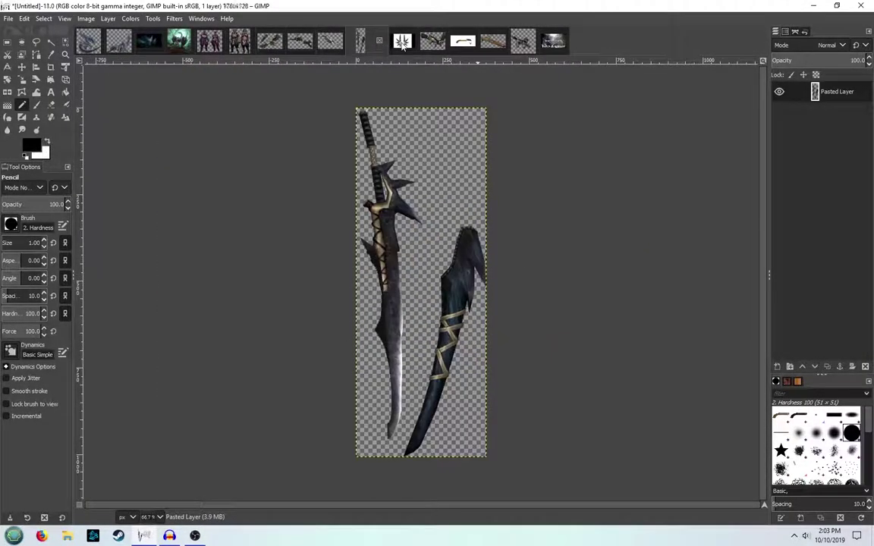
{"action": "left_click", "coordinate": [399, 42]}
{"action": "left_click", "coordinate": [428, 43]}
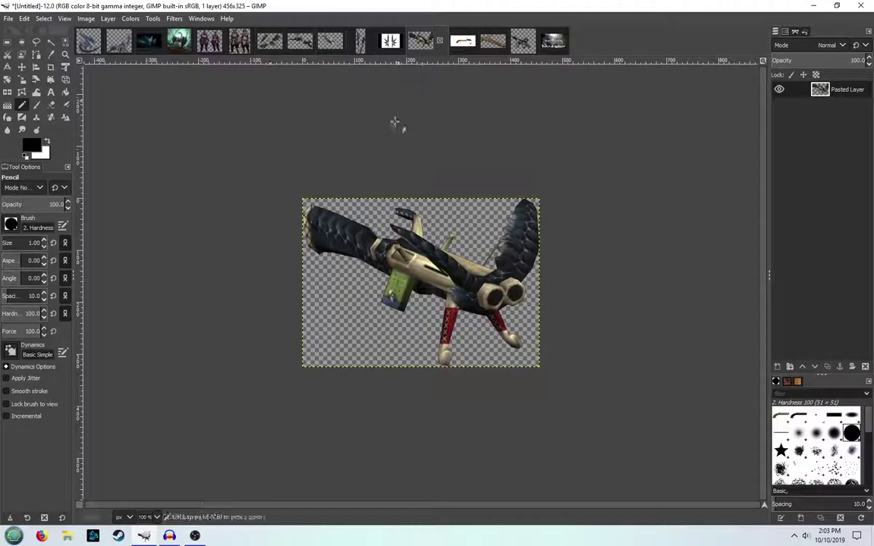
{"action": "left_click", "coordinate": [207, 41]}
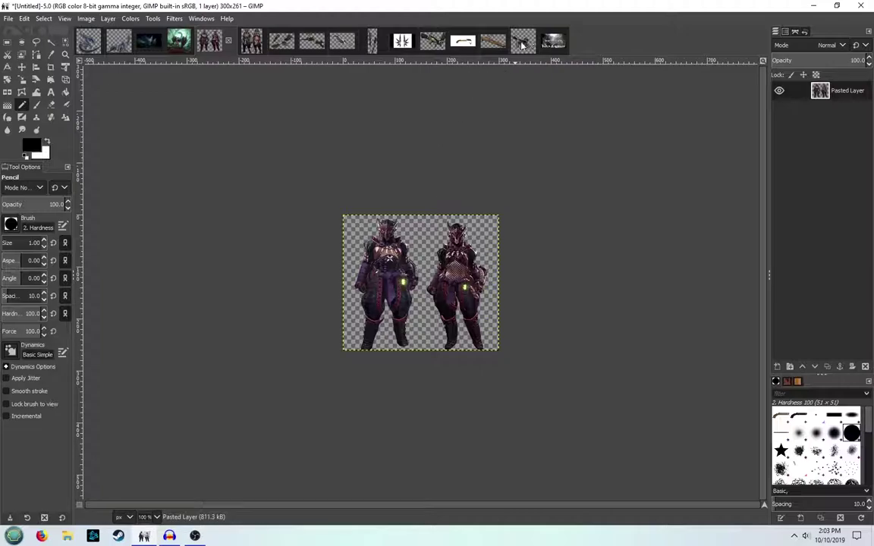
Draw a black zigzag pencil outline of four downward teeth beneath the musket's barrel, from its rear edge to the grey band
{"action": "left_click", "coordinate": [469, 45]}
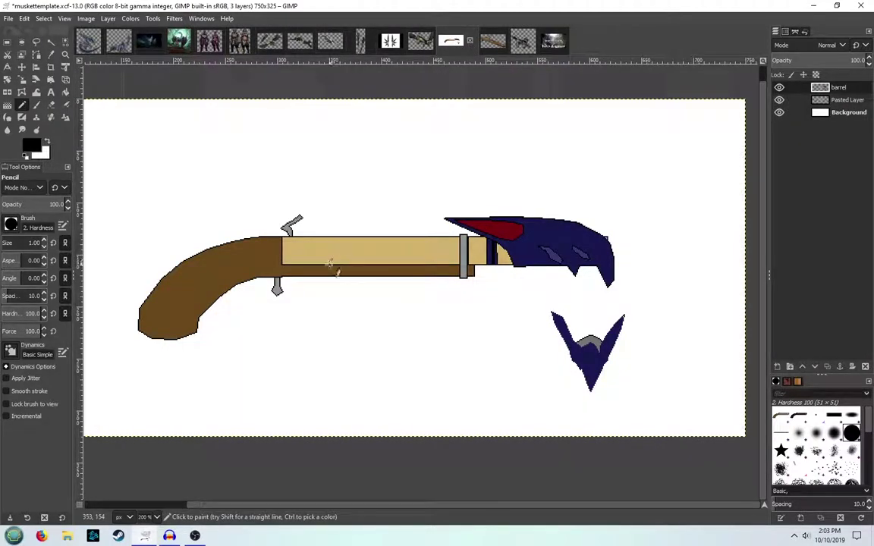
{"action": "scroll", "coordinate": [329, 292], "scroll_direction": "up", "scroll_amount": 2}
{"action": "scroll", "coordinate": [328, 289], "scroll_direction": "down", "scroll_amount": 1}
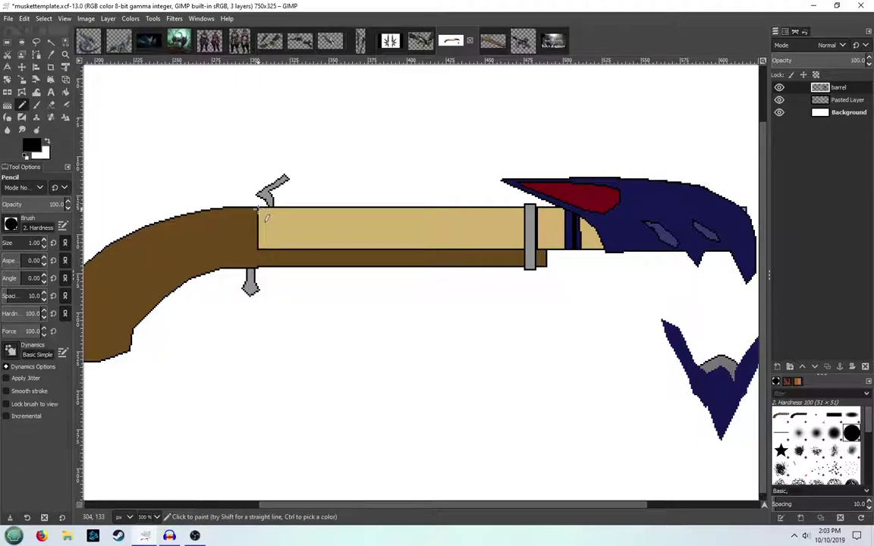
{"action": "left_click", "coordinate": [258, 210]}
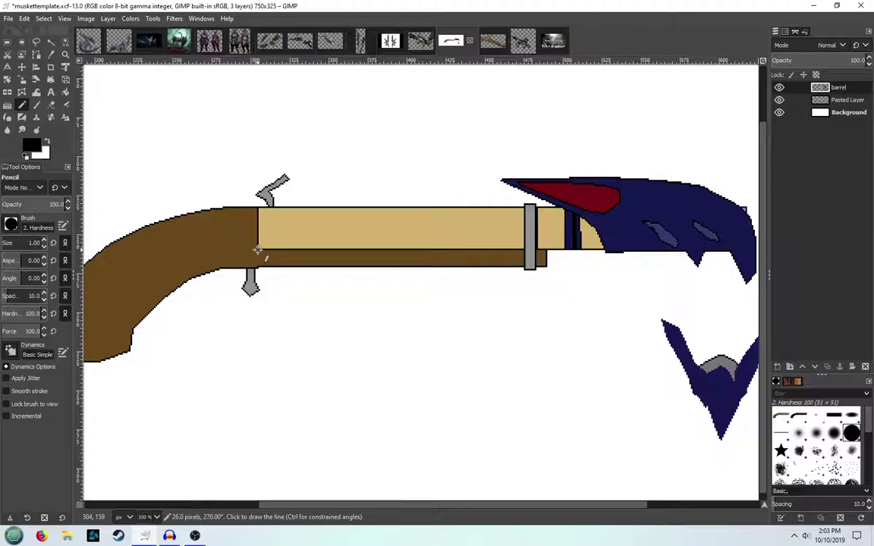
{"action": "left_click", "coordinate": [258, 249], "text": "shift"}
{"action": "left_click", "coordinate": [274, 280], "text": "shift"}
{"action": "left_click", "coordinate": [326, 263], "text": "shift"}
{"action": "left_click", "coordinate": [346, 290], "text": "shift"}
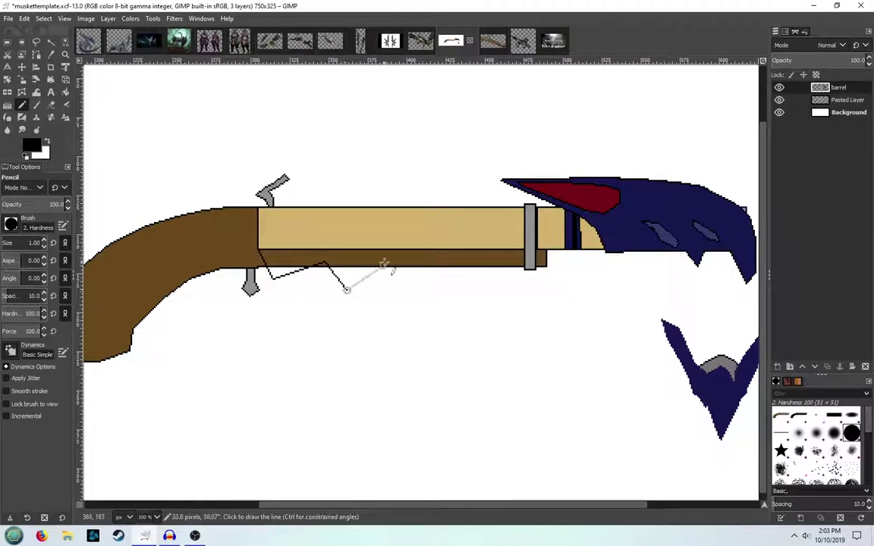
{"action": "left_click", "coordinate": [385, 262], "text": "shift"}
{"action": "left_click", "coordinate": [426, 296], "text": "shift"}
{"action": "left_click", "coordinate": [471, 264], "text": "shift"}
{"action": "left_click", "coordinate": [506, 297], "text": "shift"}
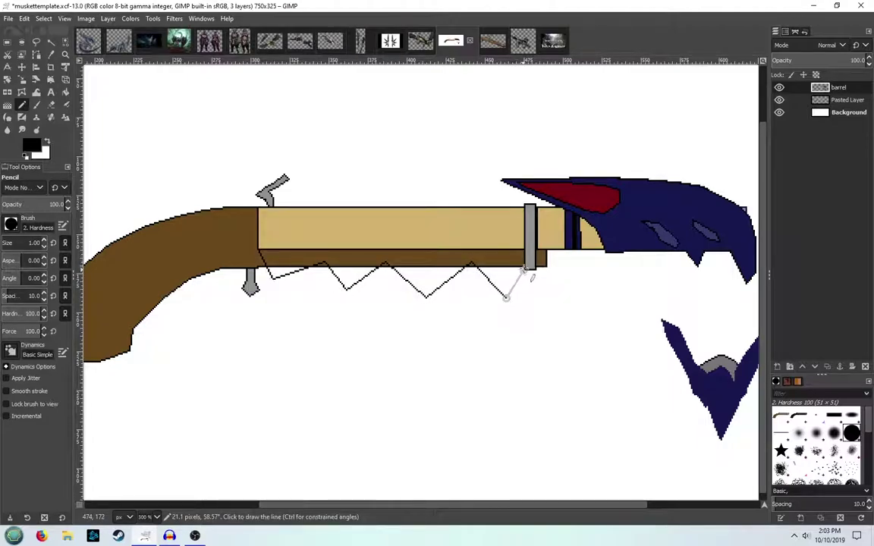
{"action": "left_click", "coordinate": [523, 270], "text": "shift"}
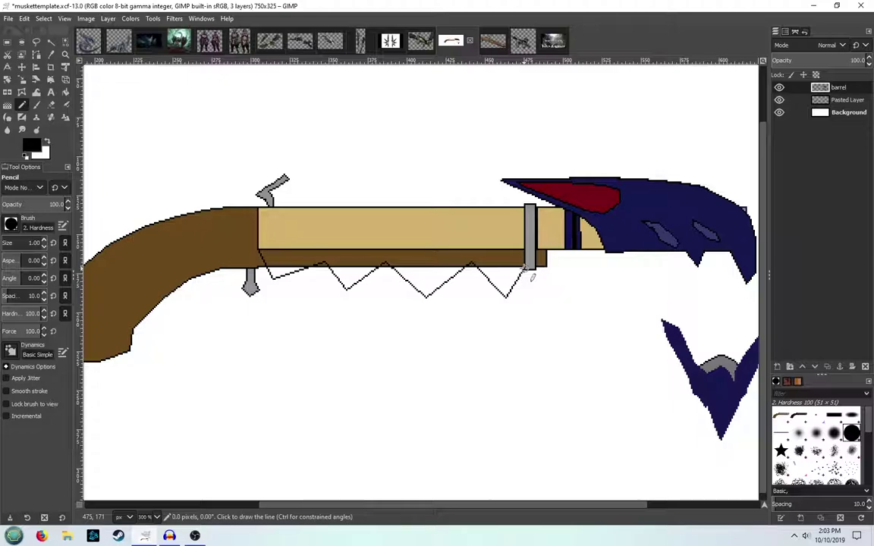
Trace the barrel's top edge in black and draw a sloping line from the monster head's horn tip down to it
{"action": "left_click", "coordinate": [524, 206]}
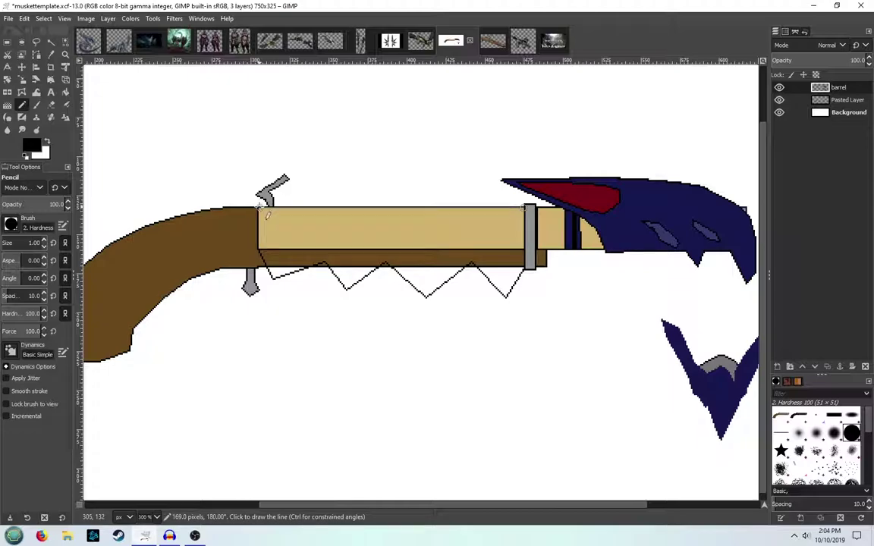
{"action": "left_click", "coordinate": [260, 206], "text": "shift"}
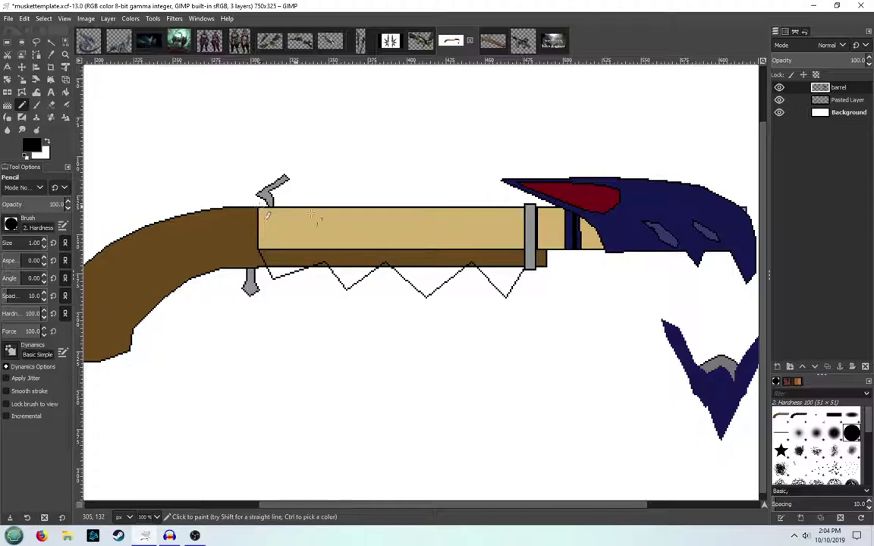
{"action": "left_click", "coordinate": [500, 182]}
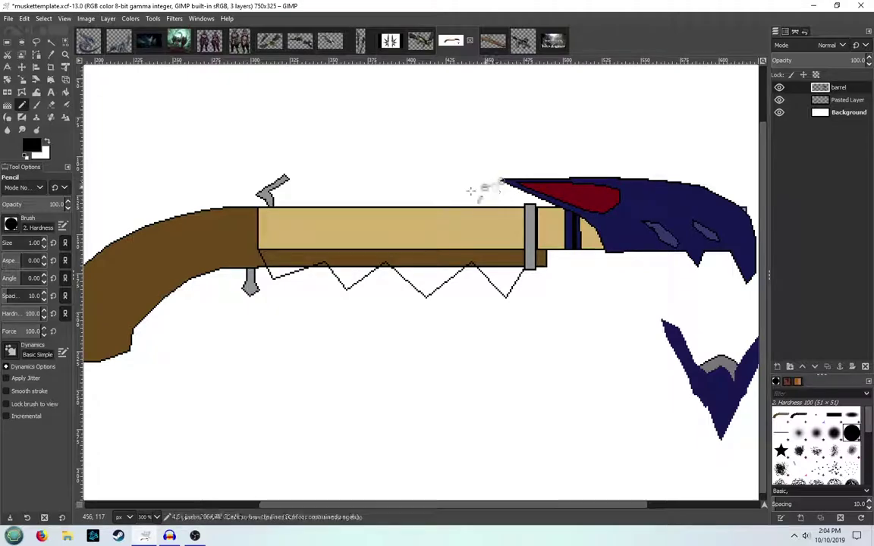
{"action": "left_click", "coordinate": [371, 207], "text": "shift"}
Try to fill the tan barrel section and the jagged section beneath it with black
{"action": "left_click", "coordinate": [65, 92]}
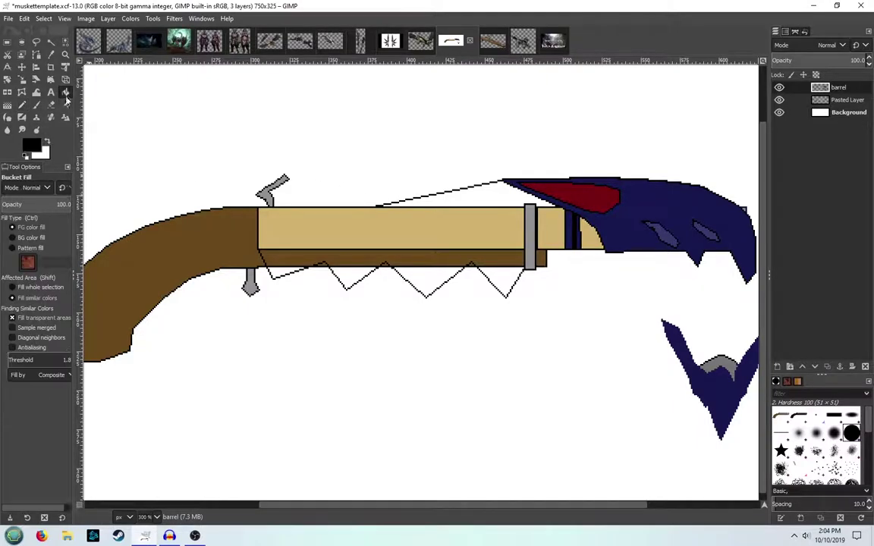
{"action": "left_click", "coordinate": [358, 227]}
{"action": "left_click", "coordinate": [338, 254]}
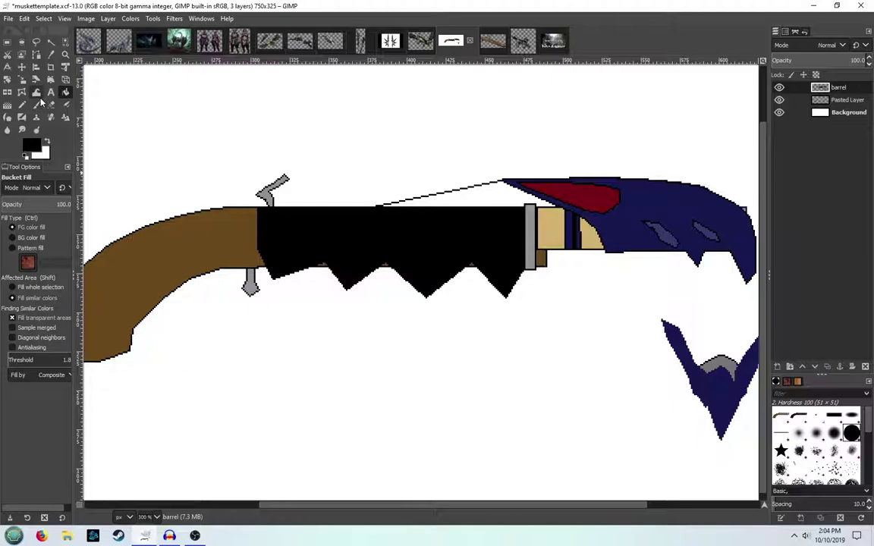
{"action": "key", "text": "ctrl+z"}
{"action": "key", "text": "ctrl+z"}
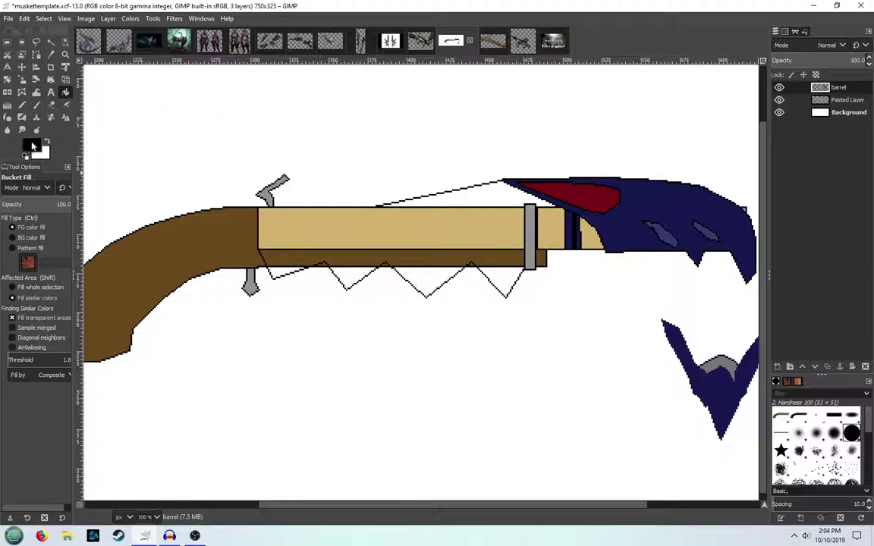
Fill the tan barrel section behind the grey band and the jagged section beneath it with dark blue 161b52
{"action": "left_click", "coordinate": [32, 145]}
{"action": "left_click", "coordinate": [334, 202]}
{"action": "left_click", "coordinate": [330, 237]}
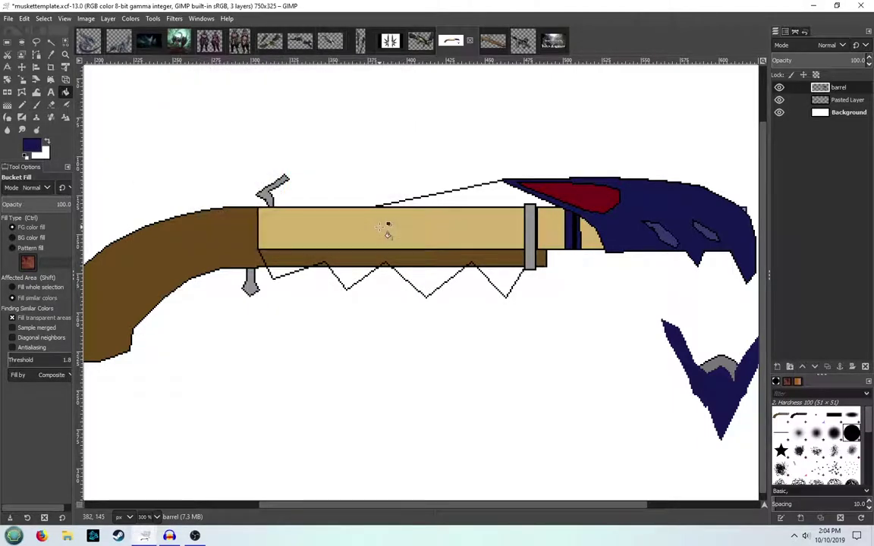
{"action": "left_click", "coordinate": [383, 231]}
{"action": "left_click", "coordinate": [365, 256]}
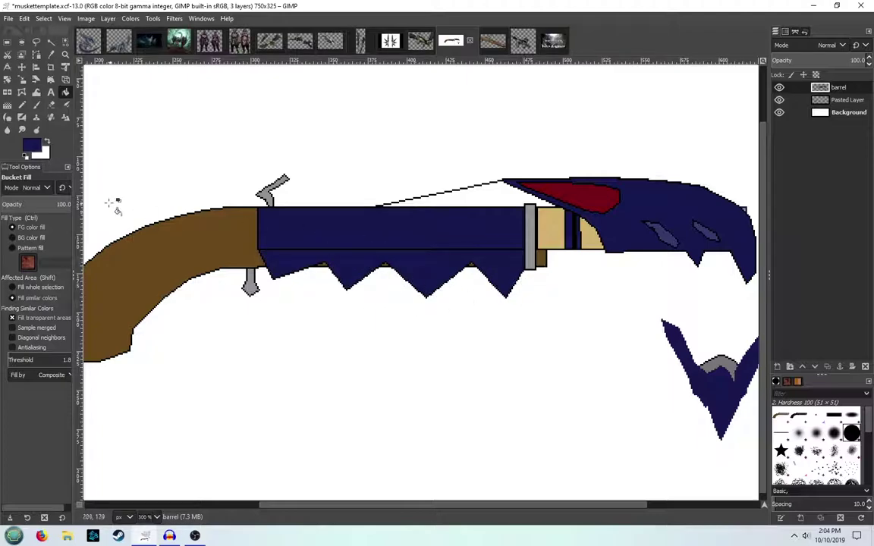
Outline a vertical column of four small angular scales in black pencil at the rear end of the blue section
{"action": "left_click", "coordinate": [22, 105]}
{"action": "left_click", "coordinate": [33, 145]}
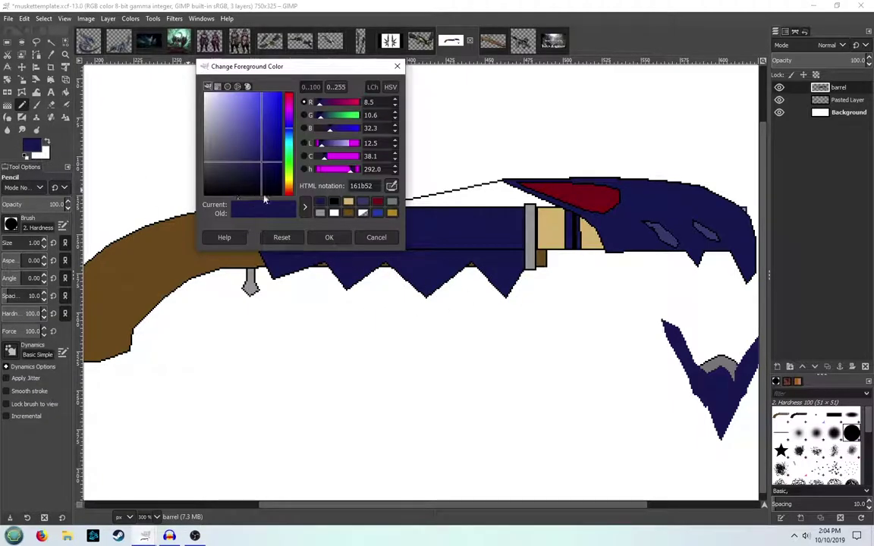
{"action": "left_click", "coordinate": [334, 203]}
{"action": "left_click", "coordinate": [330, 238]}
{"action": "scroll", "coordinate": [341, 228], "scroll_direction": "up", "scroll_amount": 2}
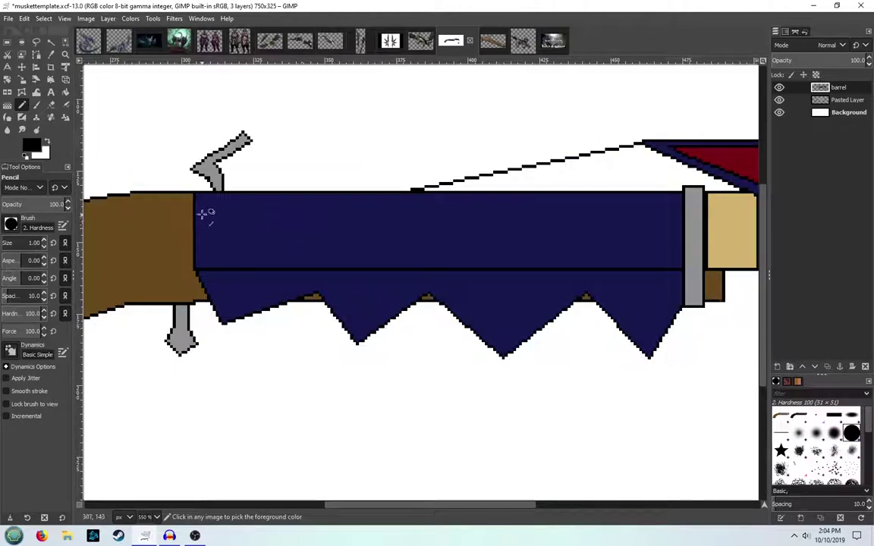
{"action": "left_click", "coordinate": [215, 204]}
{"action": "left_click", "coordinate": [224, 217], "text": "shift"}
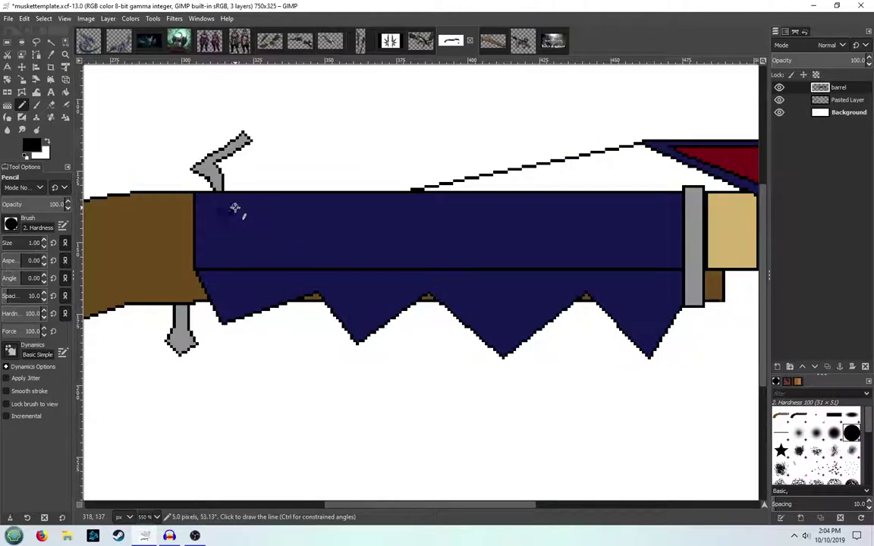
{"action": "left_click", "coordinate": [234, 207], "text": "shift"}
{"action": "left_click", "coordinate": [222, 199], "text": "shift"}
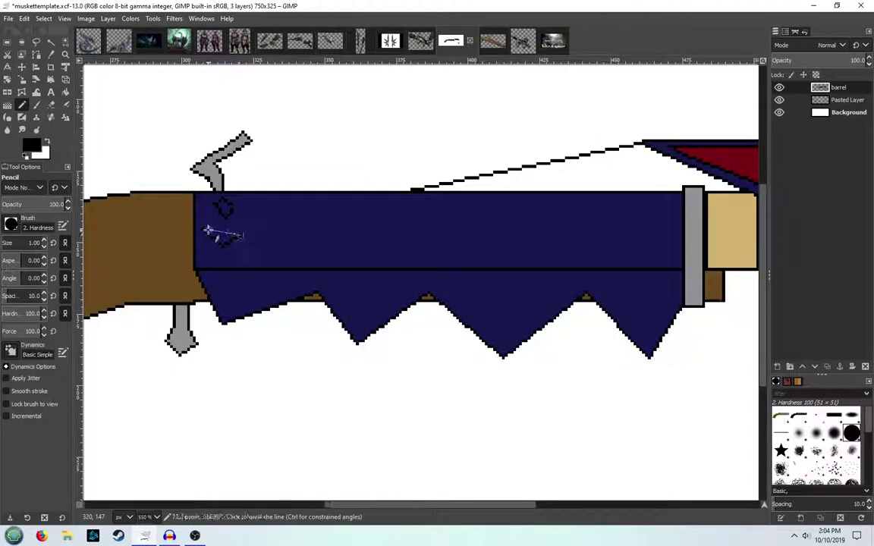
{"action": "left_click", "coordinate": [222, 246], "text": "shift"}
{"action": "left_click", "coordinate": [215, 259]}
{"action": "left_click", "coordinate": [235, 279], "text": "shift"}
{"action": "left_click", "coordinate": [244, 267], "text": "shift"}
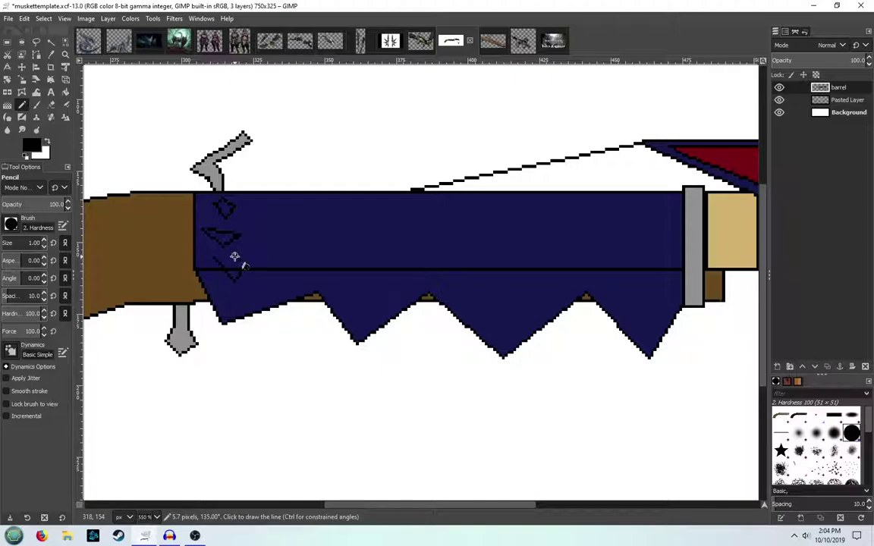
{"action": "left_click", "coordinate": [234, 256], "text": "shift"}
{"action": "left_click", "coordinate": [215, 259], "text": "shift"}
{"action": "left_click", "coordinate": [221, 290]}
{"action": "left_click", "coordinate": [225, 301], "text": "shift"}
{"action": "left_click", "coordinate": [242, 301], "text": "shift"}
{"action": "left_click", "coordinate": [233, 291], "text": "shift"}
{"action": "left_click", "coordinate": [218, 291], "text": "shift"}
Outline a second column of two larger angular scales on the blue section, just ahead of the first column
{"action": "left_click", "coordinate": [291, 203]}
{"action": "left_click", "coordinate": [261, 223], "text": "shift"}
{"action": "left_click", "coordinate": [287, 234], "text": "shift"}
{"action": "left_click", "coordinate": [310, 227], "text": "shift"}
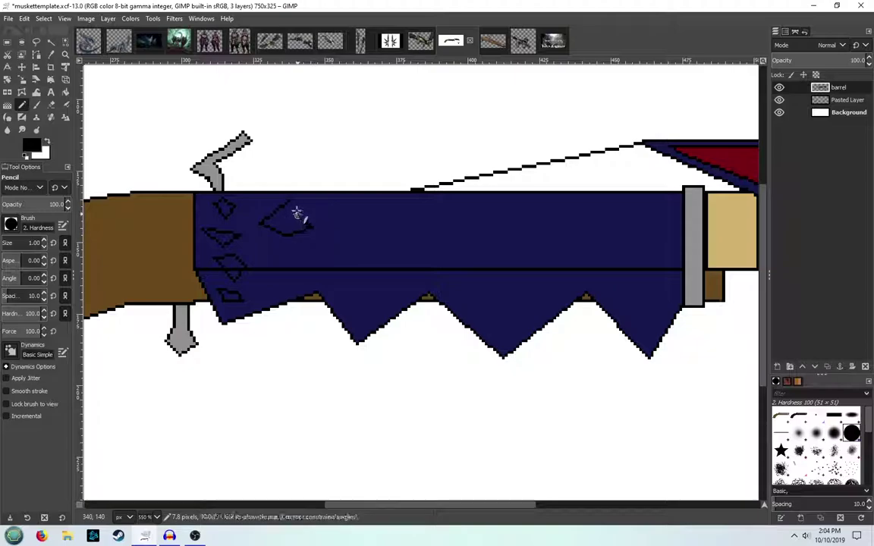
{"action": "left_click", "coordinate": [290, 204], "text": "shift"}
{"action": "left_click", "coordinate": [315, 228], "text": "shift"}
{"action": "left_click", "coordinate": [291, 233], "text": "shift"}
{"action": "left_click", "coordinate": [271, 256]}
{"action": "left_click", "coordinate": [306, 268], "text": "shift"}
{"action": "left_click", "coordinate": [289, 276], "text": "shift"}
{"action": "left_click", "coordinate": [267, 271], "text": "shift"}
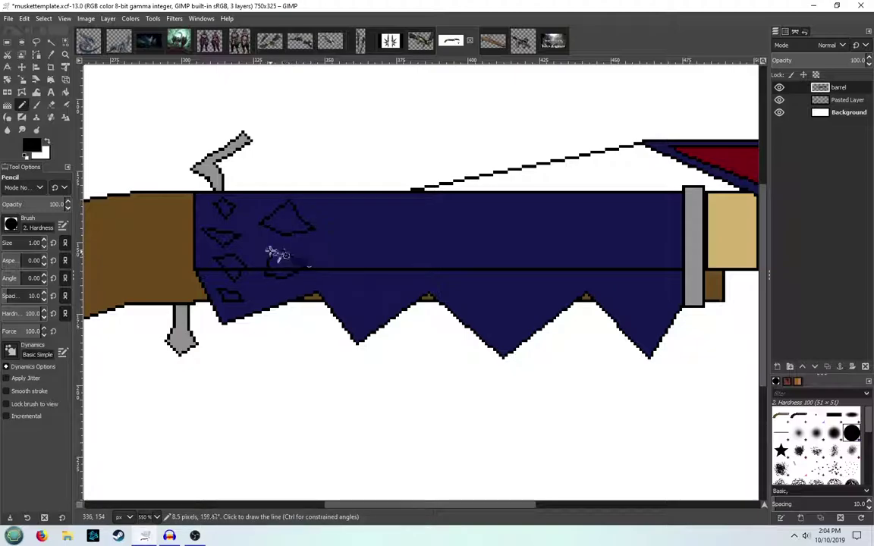
{"action": "left_click", "coordinate": [271, 256], "text": "shift"}
Check the armour set references and outline a third column of two four-sided scales on the blue section above the second tooth
{"action": "left_click", "coordinate": [203, 40]}
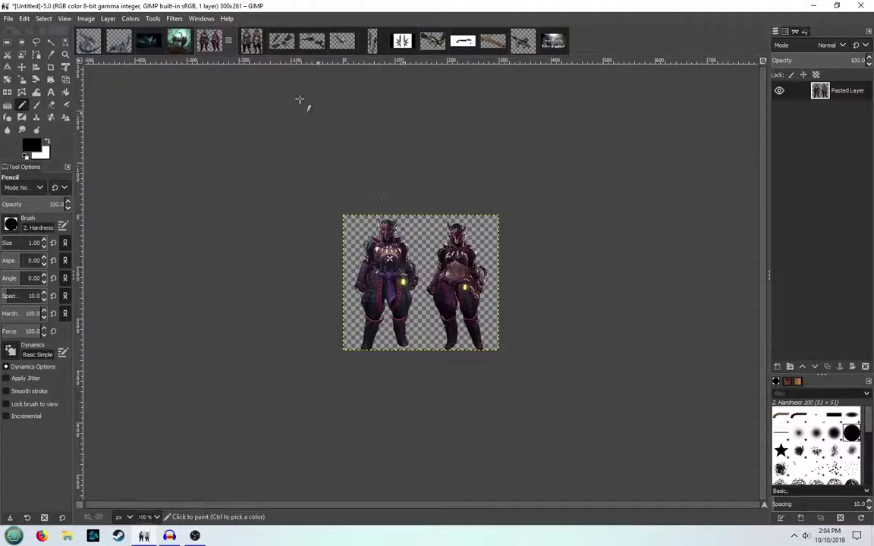
{"action": "key", "text": "alt+6"}
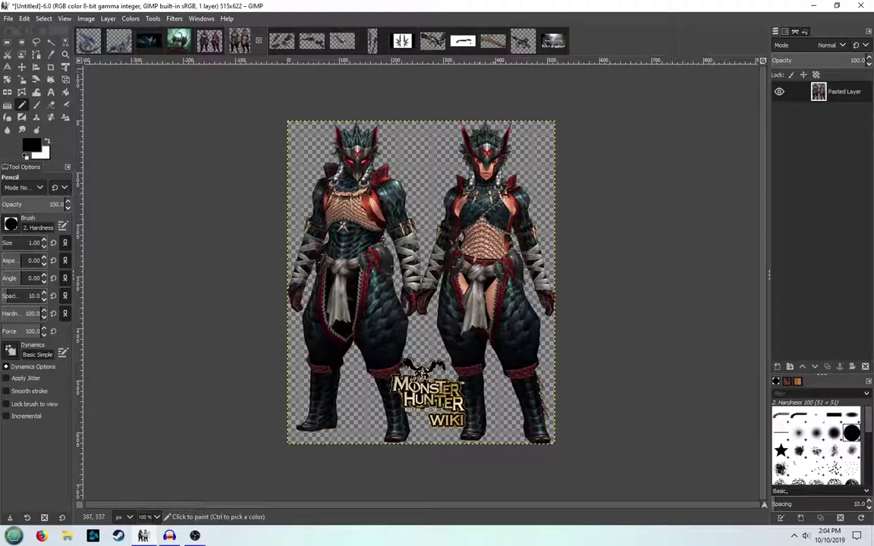
{"action": "left_click", "coordinate": [464, 43]}
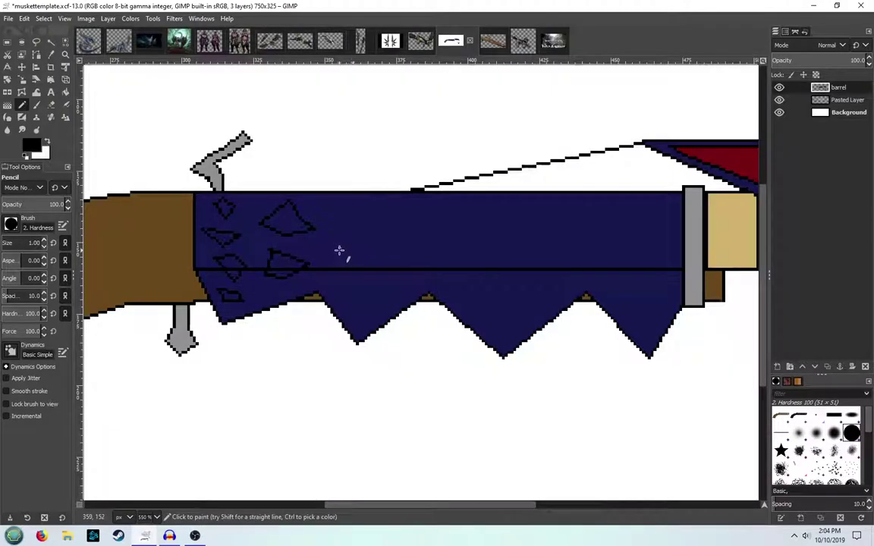
{"action": "left_click", "coordinate": [383, 281], "text": "shift"}
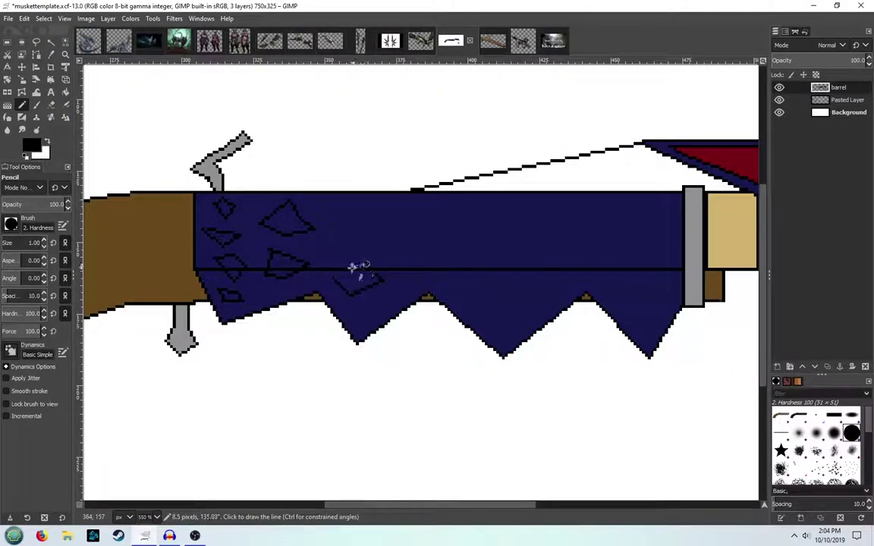
{"action": "left_click", "coordinate": [360, 264], "text": "shift"}
{"action": "left_click", "coordinate": [334, 281], "text": "shift"}
{"action": "left_click", "coordinate": [345, 241]}
{"action": "left_click", "coordinate": [340, 225], "text": "shift"}
{"action": "left_click", "coordinate": [359, 211], "text": "shift"}
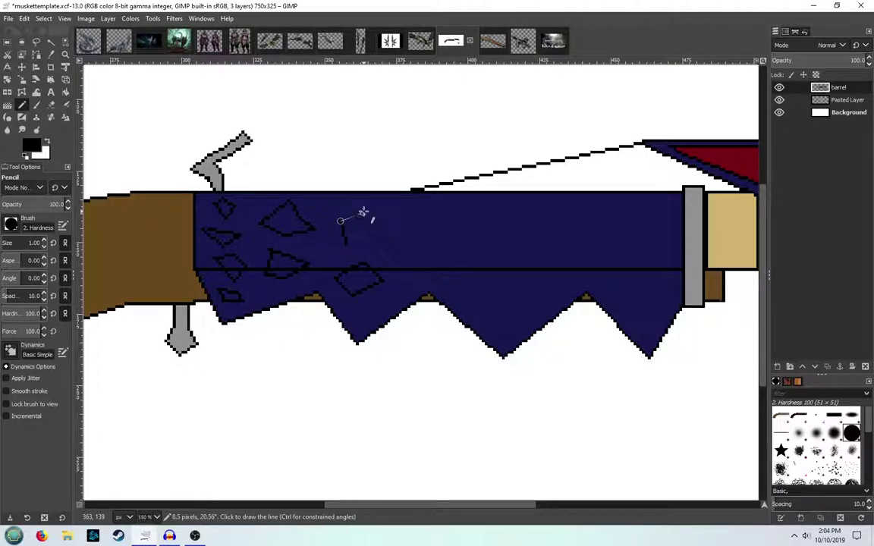
{"action": "left_click", "coordinate": [382, 233], "text": "shift"}
{"action": "left_click", "coordinate": [354, 243], "text": "shift"}
{"action": "left_click", "coordinate": [345, 241], "text": "shift"}
Outline a fourth column of three small scales on the blue section, plus one small scale inside the second tooth's tip
{"action": "left_click", "coordinate": [397, 252], "text": "shift"}
{"action": "left_click", "coordinate": [414, 233], "text": "shift"}
{"action": "left_click", "coordinate": [432, 253], "text": "shift"}
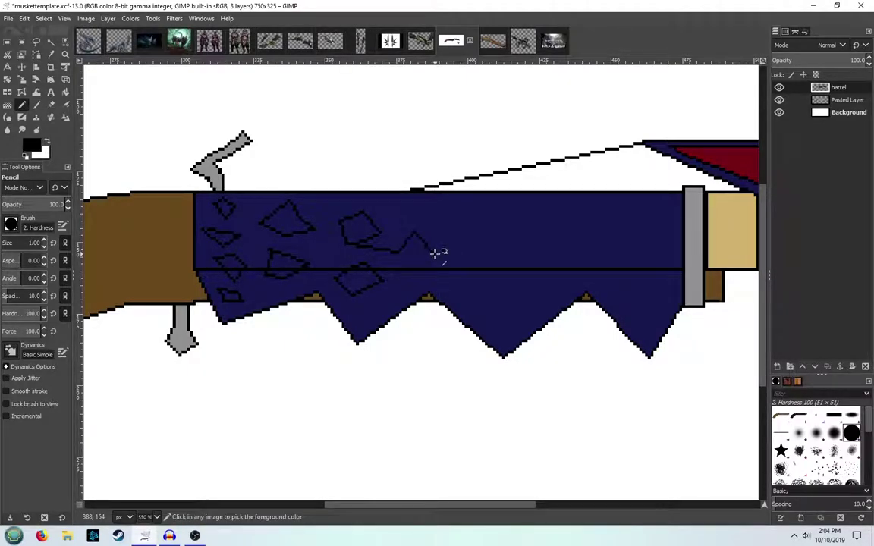
{"action": "left_click", "coordinate": [396, 252]}
{"action": "left_click", "coordinate": [406, 231], "text": "shift"}
{"action": "left_click", "coordinate": [422, 243], "text": "shift"}
{"action": "left_click", "coordinate": [415, 256], "text": "shift"}
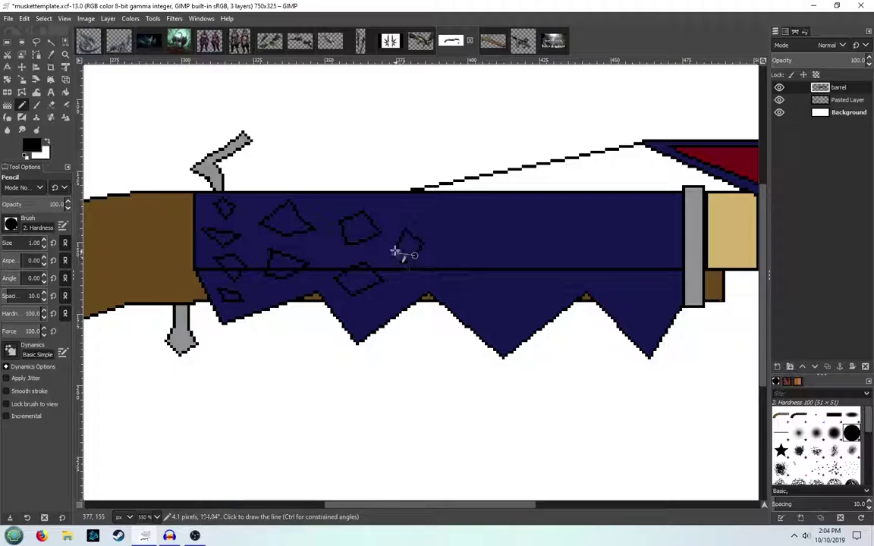
{"action": "left_click", "coordinate": [422, 276], "text": "shift"}
{"action": "left_click", "coordinate": [417, 289], "text": "shift"}
{"action": "left_click", "coordinate": [406, 292], "text": "shift"}
{"action": "left_click", "coordinate": [355, 322], "text": "shift"}
{"action": "left_click", "coordinate": [367, 330], "text": "shift"}
{"action": "left_click", "coordinate": [369, 315], "text": "shift"}
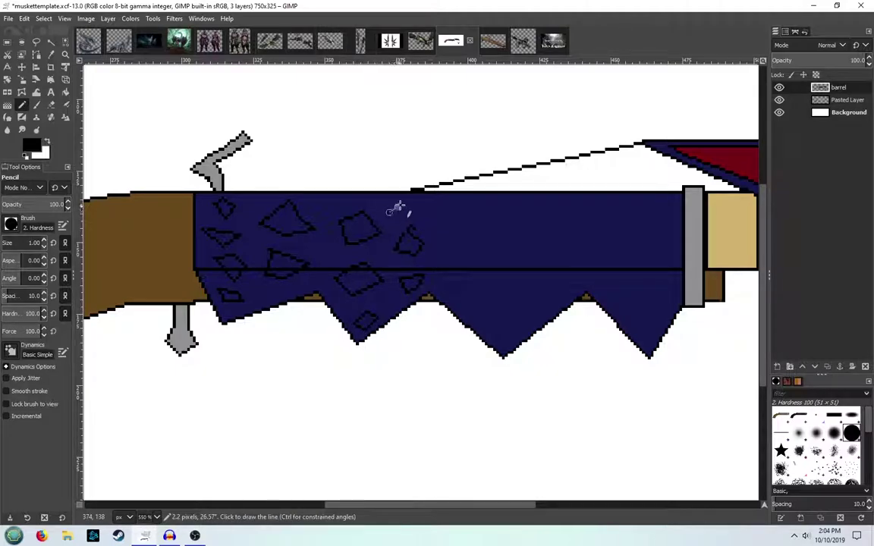
{"action": "left_click", "coordinate": [403, 201], "text": "shift"}
{"action": "left_click", "coordinate": [390, 215], "text": "shift"}
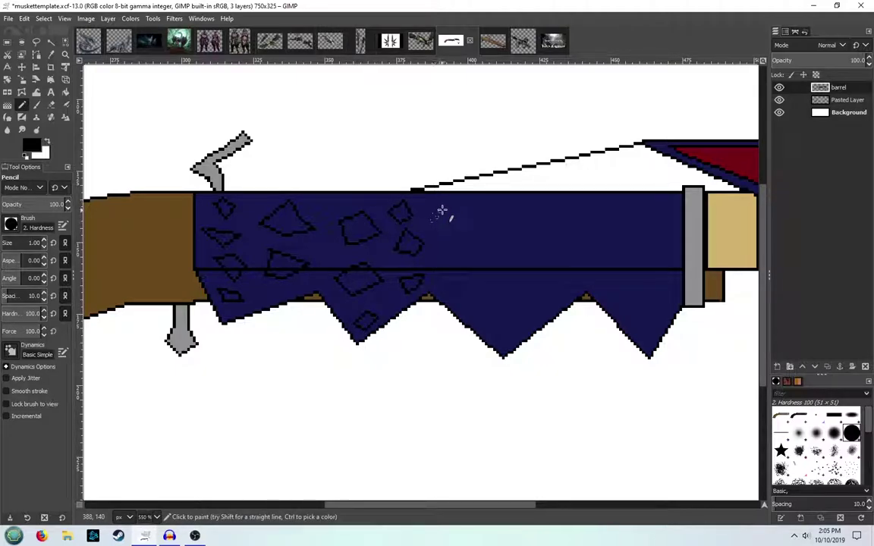
Outline a fifth column of three small angular scales between the fourth column and the third tooth's tip
{"action": "left_click", "coordinate": [449, 204]}
{"action": "left_click", "coordinate": [439, 224], "text": "shift"}
{"action": "left_click", "coordinate": [461, 224], "text": "shift"}
{"action": "left_click", "coordinate": [467, 210], "text": "shift"}
{"action": "left_click", "coordinate": [448, 207], "text": "shift"}
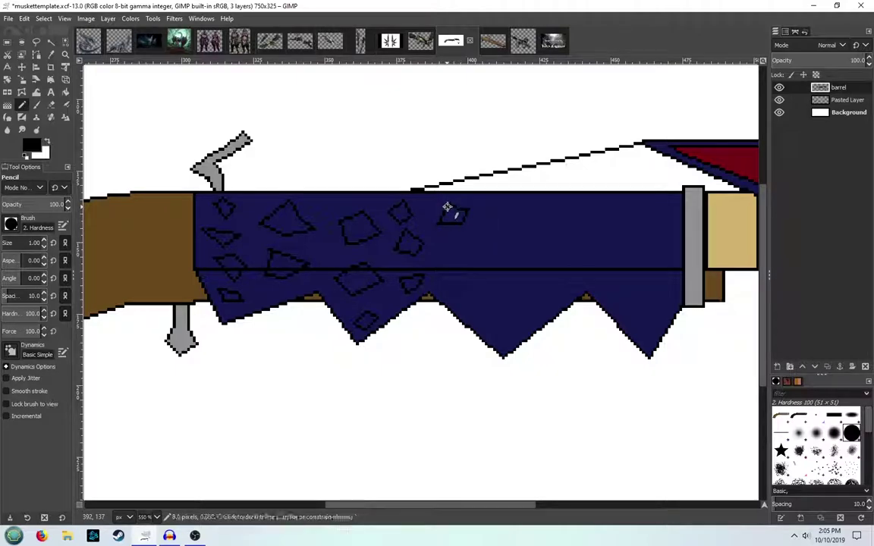
{"action": "left_click", "coordinate": [455, 244]}
{"action": "left_click", "coordinate": [474, 247], "text": "shift"}
{"action": "left_click", "coordinate": [452, 253], "text": "shift"}
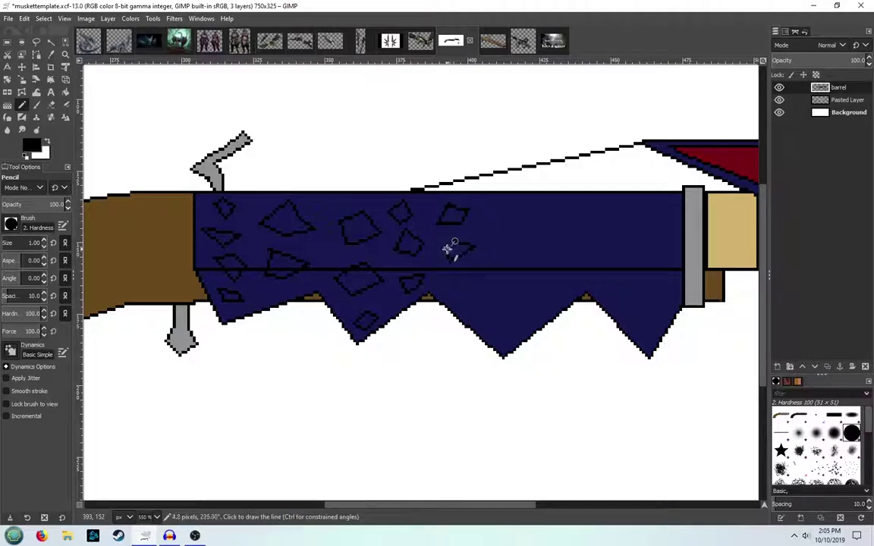
{"action": "left_click", "coordinate": [466, 281], "text": "shift"}
Outline a sixth column of four small angular scales on the blue section, from inside the third tooth's tip up to the barrel's upper edge
{"action": "left_click", "coordinate": [503, 339], "text": "shift"}
{"action": "left_click", "coordinate": [519, 325], "text": "shift"}
{"action": "left_click", "coordinate": [507, 314], "text": "shift"}
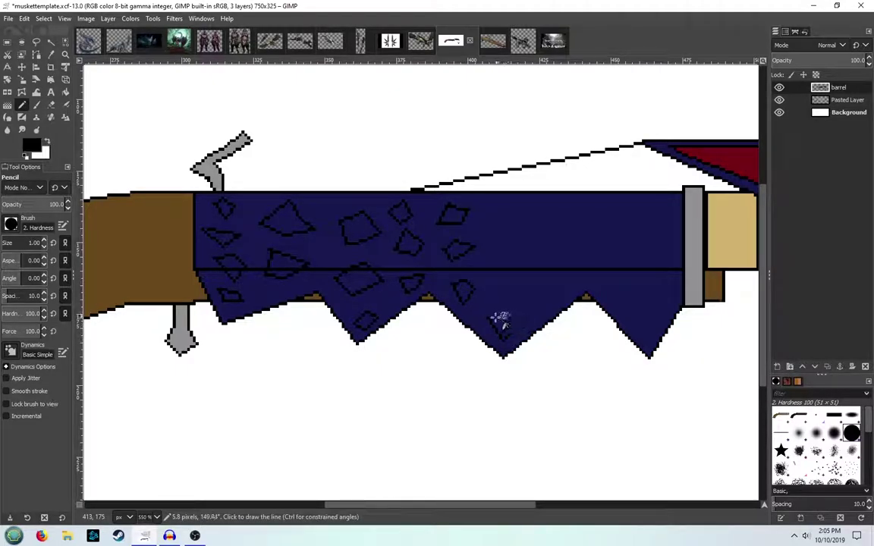
{"action": "left_click", "coordinate": [495, 319], "text": "shift"}
{"action": "left_click", "coordinate": [521, 289], "text": "shift"}
{"action": "left_click", "coordinate": [503, 301], "text": "shift"}
{"action": "left_click", "coordinate": [506, 245], "text": "shift"}
{"action": "left_click", "coordinate": [505, 228]}
{"action": "left_click", "coordinate": [511, 208], "text": "shift"}
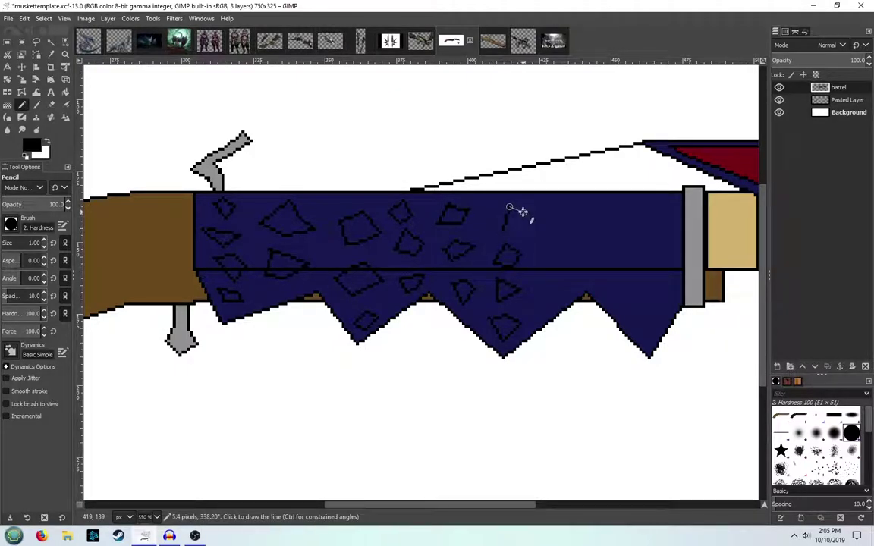
{"action": "left_click", "coordinate": [522, 212], "text": "shift"}
{"action": "left_click", "coordinate": [520, 238], "text": "shift"}
Outline a seventh column of three small scales between the third and fourth teeth, undoing the stray line drawn from the upper scale
{"action": "left_click", "coordinate": [567, 213], "text": "shift"}
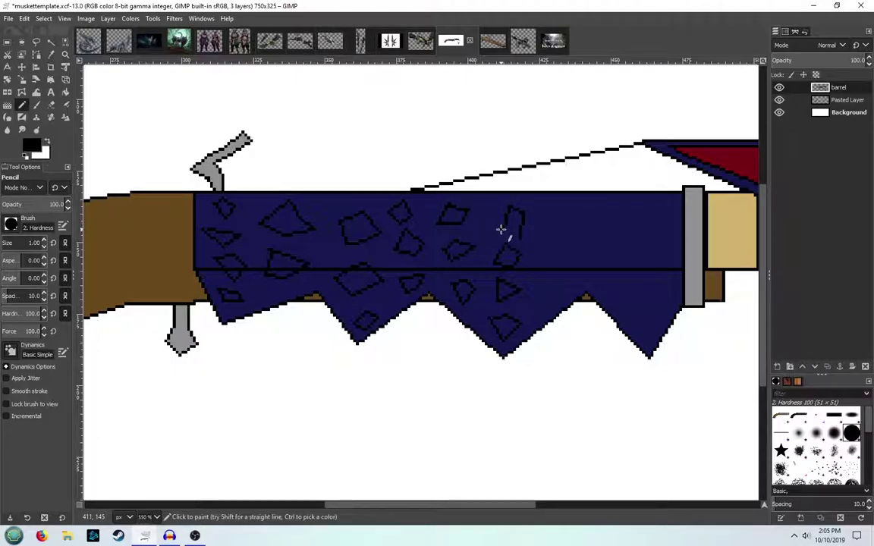
{"action": "left_click", "coordinate": [548, 229], "text": "shift"}
{"action": "left_click", "coordinate": [561, 240], "text": "shift"}
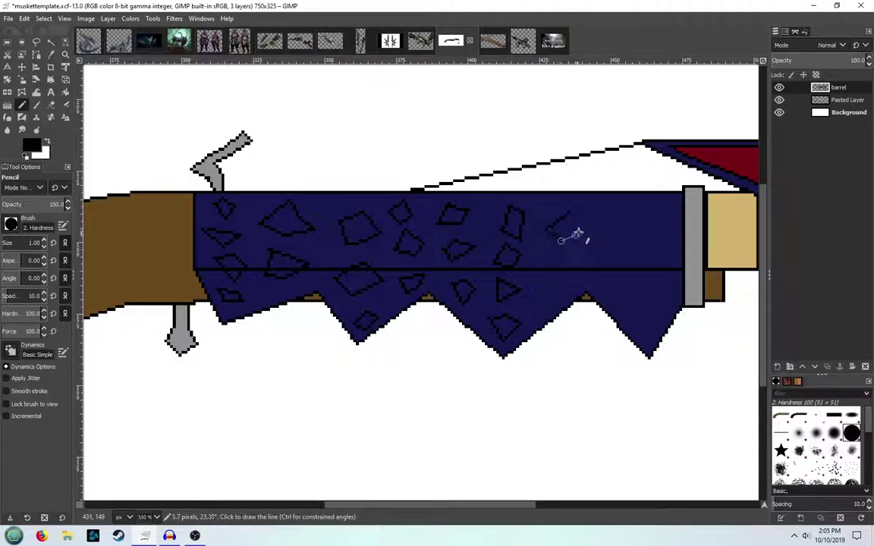
{"action": "left_click", "coordinate": [579, 232], "text": "shift"}
{"action": "left_click", "coordinate": [549, 271], "text": "shift"}
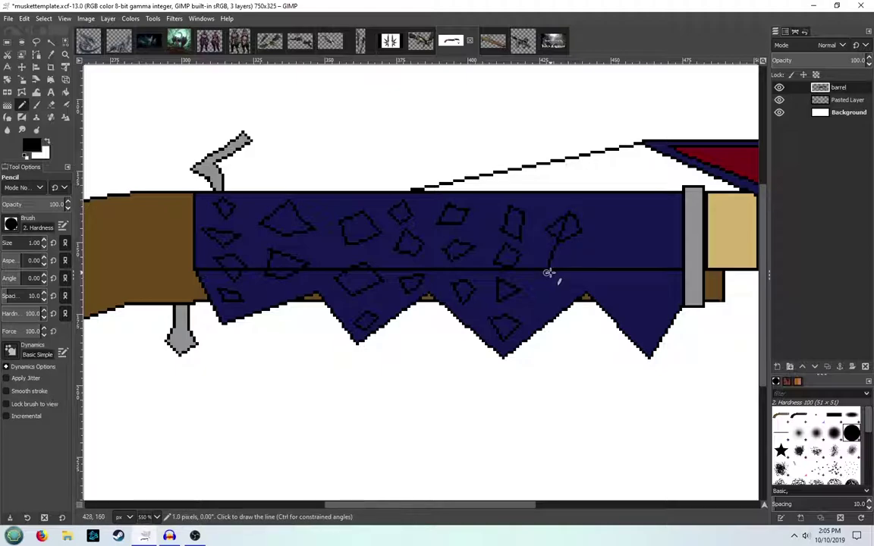
{"action": "key", "text": "ctrl+z"}
{"action": "key", "text": "ctrl+z"}
{"action": "key", "text": "ctrl+z"}
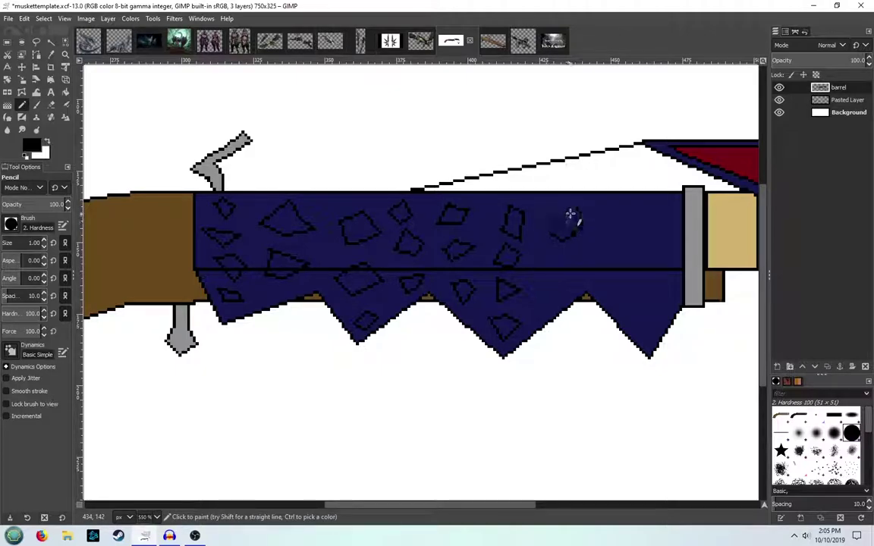
{"action": "key", "text": "ctrl+y"}
{"action": "key", "text": "ctrl+y"}
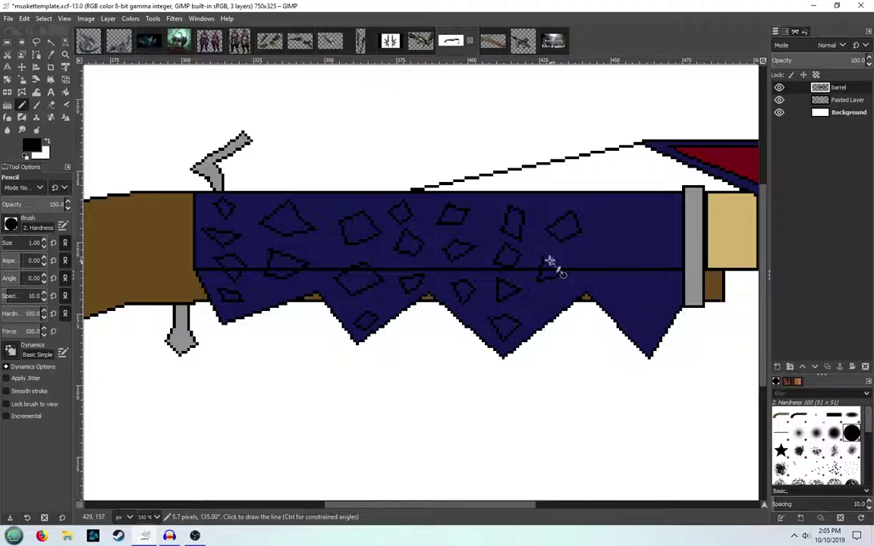
{"action": "left_click", "coordinate": [544, 258], "text": "shift"}
Outline an eighth group of scales: a triangle, a smaller triangle below it, and a four-sided scale at the fourth tooth's base
{"action": "left_click", "coordinate": [616, 211]}
{"action": "left_click", "coordinate": [594, 233], "text": "shift"}
{"action": "left_click", "coordinate": [623, 238], "text": "shift"}
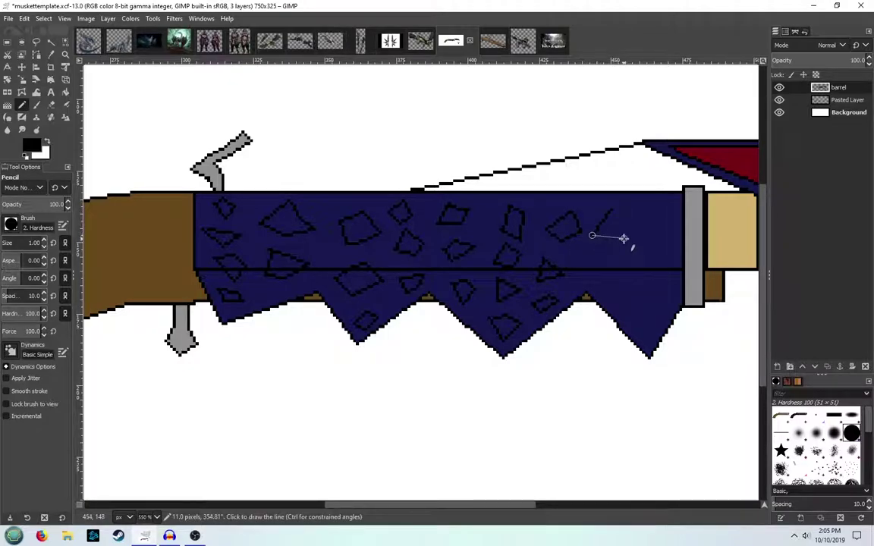
{"action": "left_click", "coordinate": [613, 211], "text": "shift"}
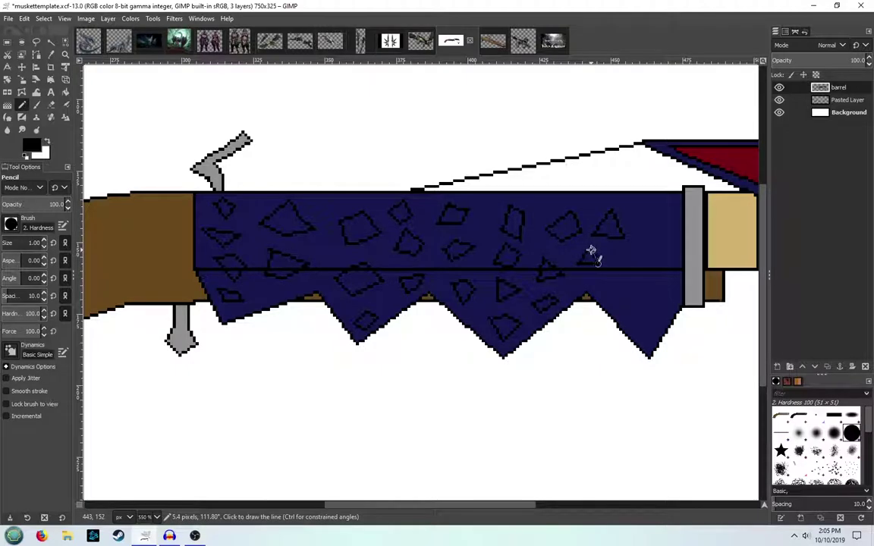
{"action": "left_click", "coordinate": [618, 279], "text": "shift"}
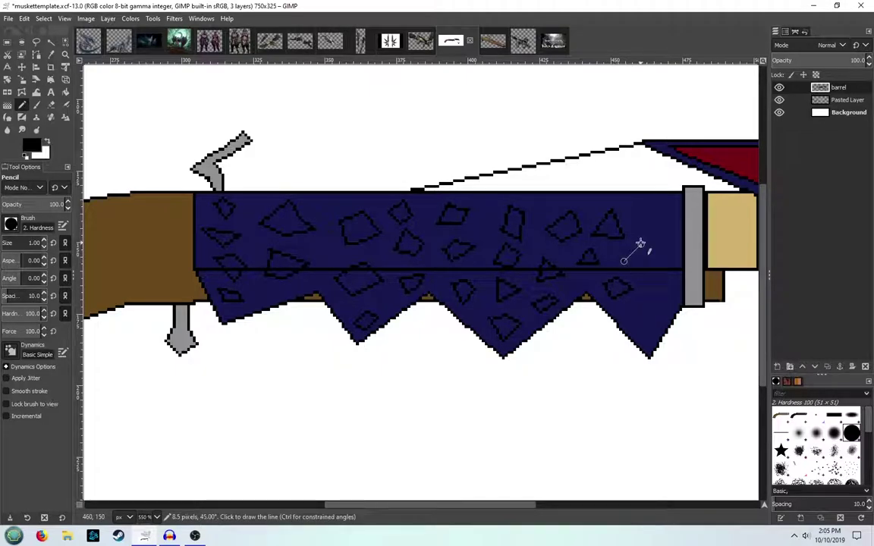
Outline the last four scales beside the grey band and inside the fourth tooth, undoing the stray vertical line
{"action": "left_click", "coordinate": [641, 243], "text": "shift"}
{"action": "left_click", "coordinate": [654, 256], "text": "shift"}
{"action": "left_click", "coordinate": [642, 265], "text": "shift"}
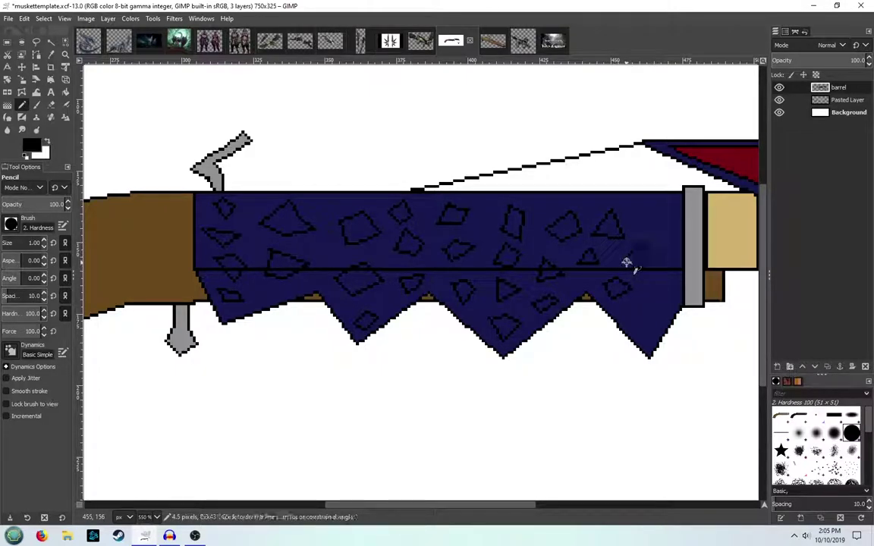
{"action": "left_click", "coordinate": [666, 224], "text": "shift"}
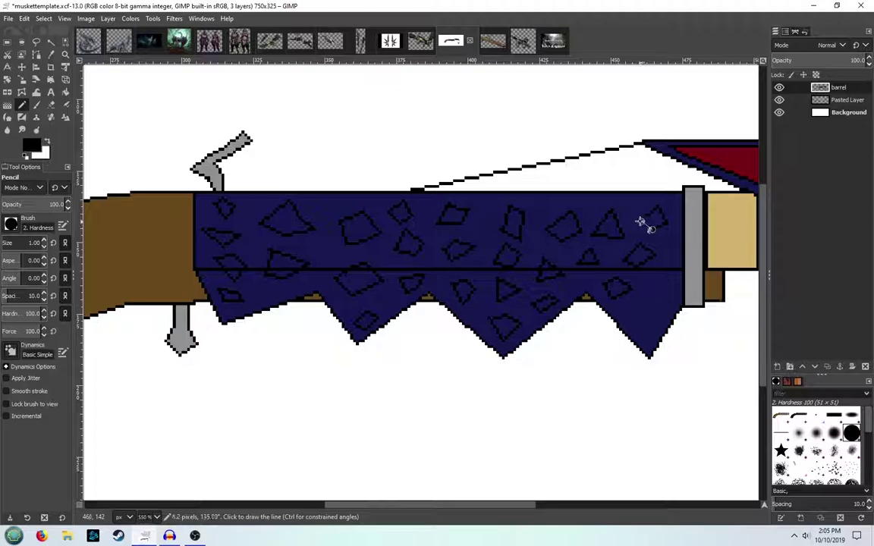
{"action": "left_click", "coordinate": [636, 314], "text": "shift"}
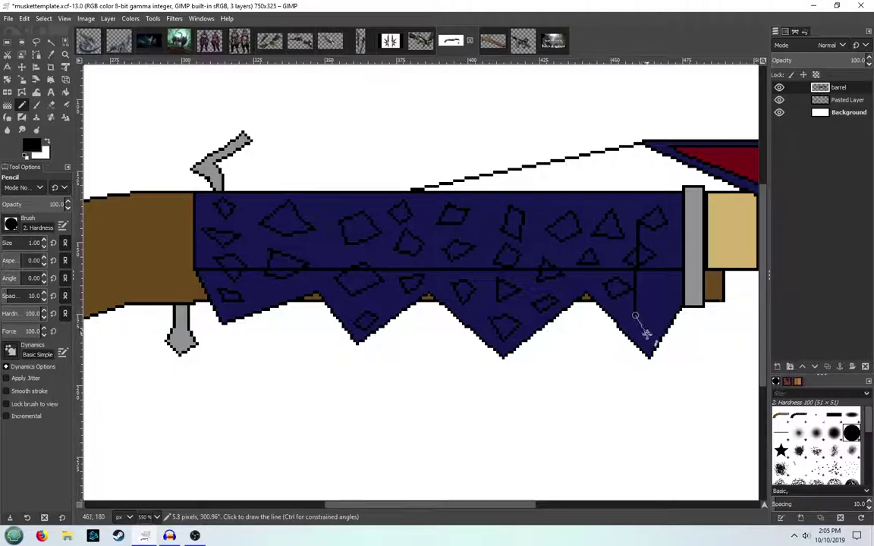
{"action": "key", "text": "ctrl+z"}
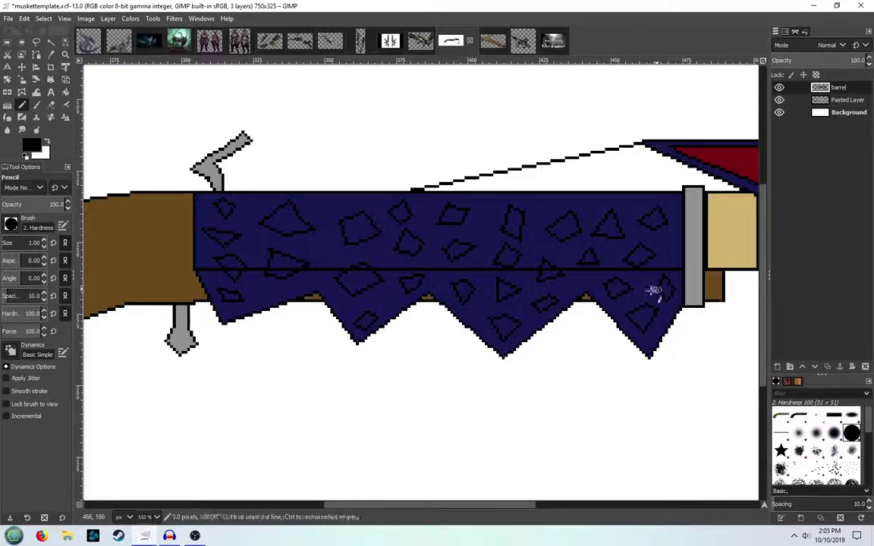
Bucket-fill the scales of the first two columns next to the brown grip with black
{"action": "left_click", "coordinate": [65, 92]}
{"action": "left_click", "coordinate": [285, 221]}
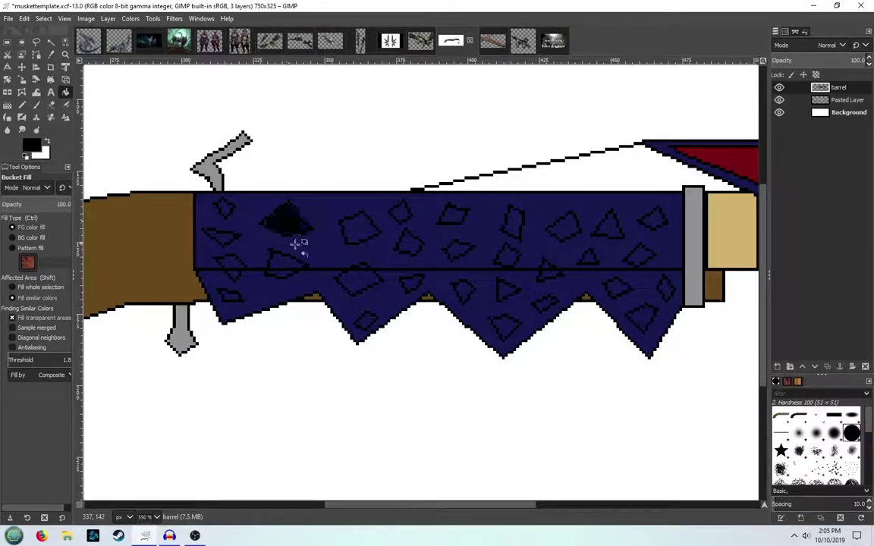
{"action": "left_click", "coordinate": [283, 260]}
{"action": "left_click", "coordinate": [231, 260]}
{"action": "left_click", "coordinate": [229, 294]}
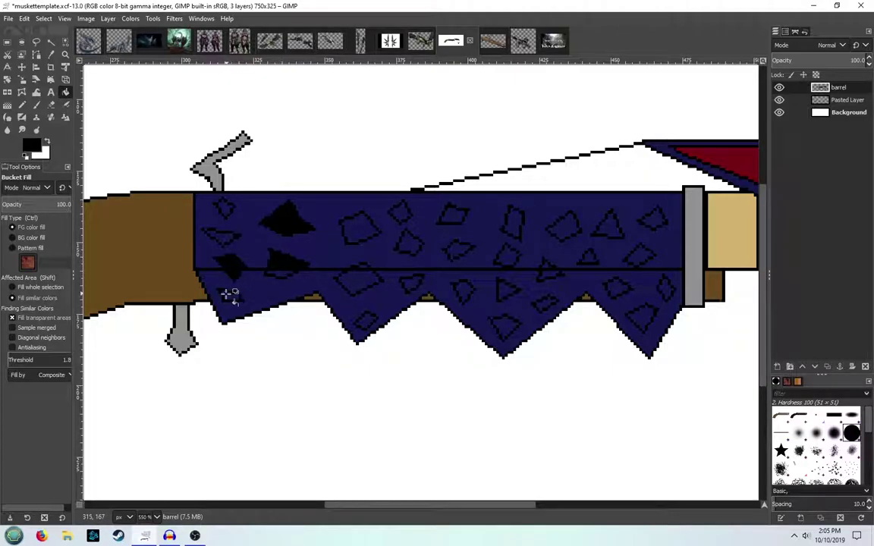
{"action": "left_click", "coordinate": [223, 237]}
{"action": "left_click", "coordinate": [225, 211]}
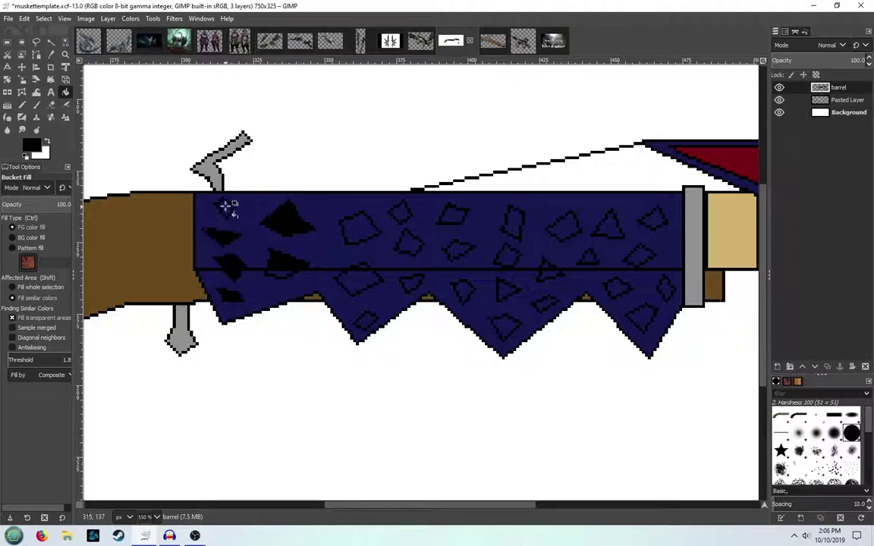
Fill the scales of the third, fourth and fifth columns and the one in the second tooth's tip with black
{"action": "left_click", "coordinate": [359, 276]}
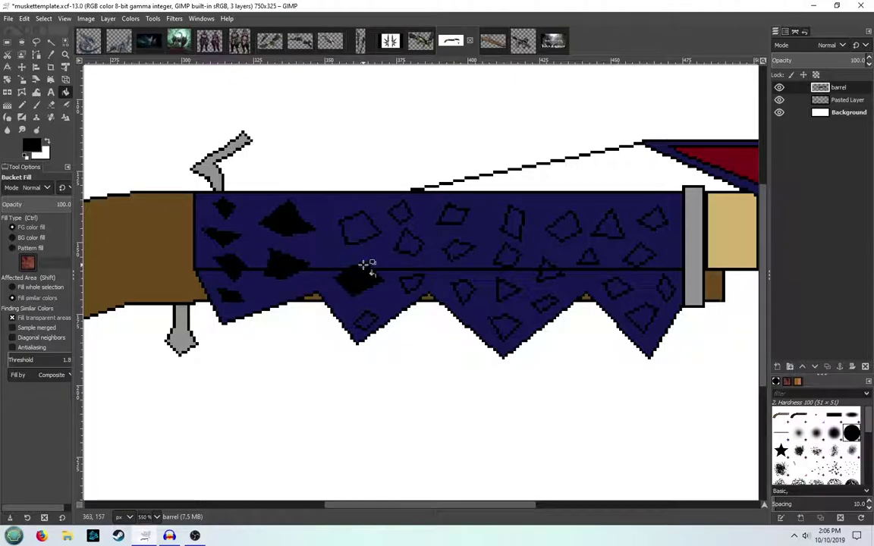
{"action": "left_click", "coordinate": [361, 231]}
{"action": "left_click", "coordinate": [405, 245]}
{"action": "left_click", "coordinate": [402, 214]}
{"action": "left_click", "coordinate": [416, 283]}
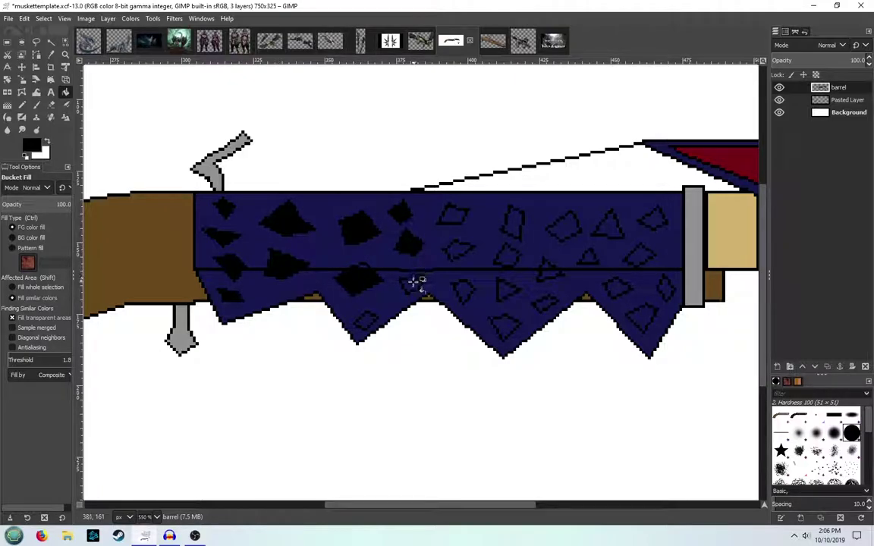
{"action": "left_click", "coordinate": [453, 214]}
{"action": "left_click", "coordinate": [461, 250]}
{"action": "left_click", "coordinate": [465, 291]}
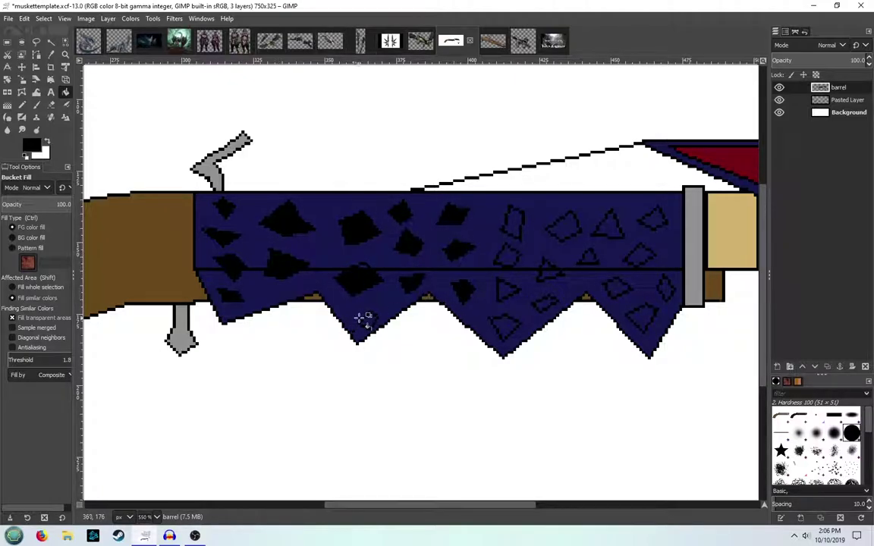
{"action": "left_click", "coordinate": [362, 318]}
Fill the scales of the sixth and seventh columns with black, starting from the third tooth's tip
{"action": "left_click", "coordinate": [504, 319]}
{"action": "left_click", "coordinate": [503, 290]}
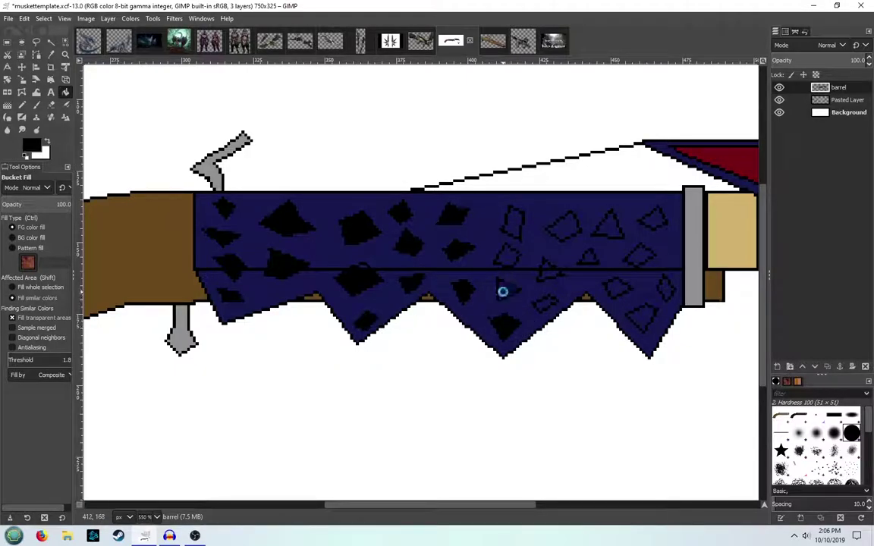
{"action": "left_click", "coordinate": [506, 256]}
{"action": "left_click", "coordinate": [512, 226]}
{"action": "left_click", "coordinate": [544, 300]}
{"action": "left_click", "coordinate": [548, 277]}
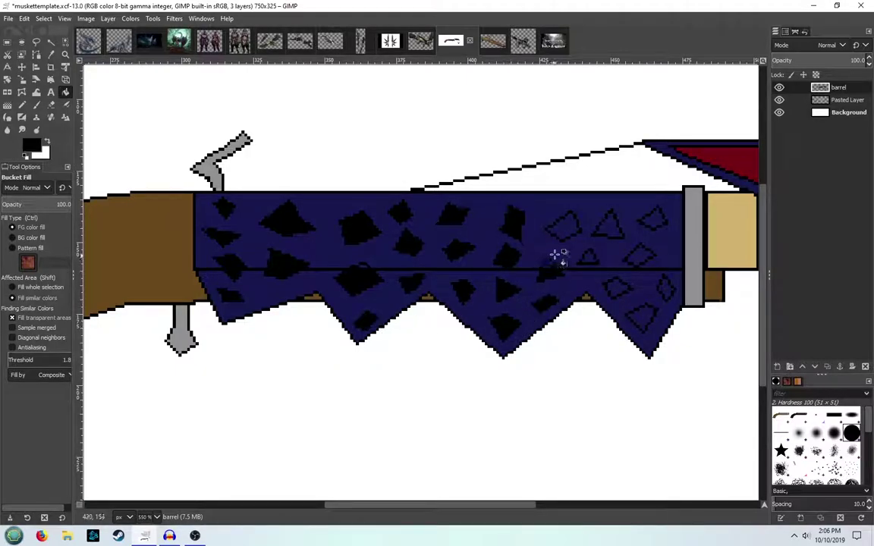
{"action": "left_click", "coordinate": [565, 224]}
Fill the remaining scales between the seventh column and the grey band with black, including those in the fourth tooth
{"action": "left_click", "coordinate": [615, 228]}
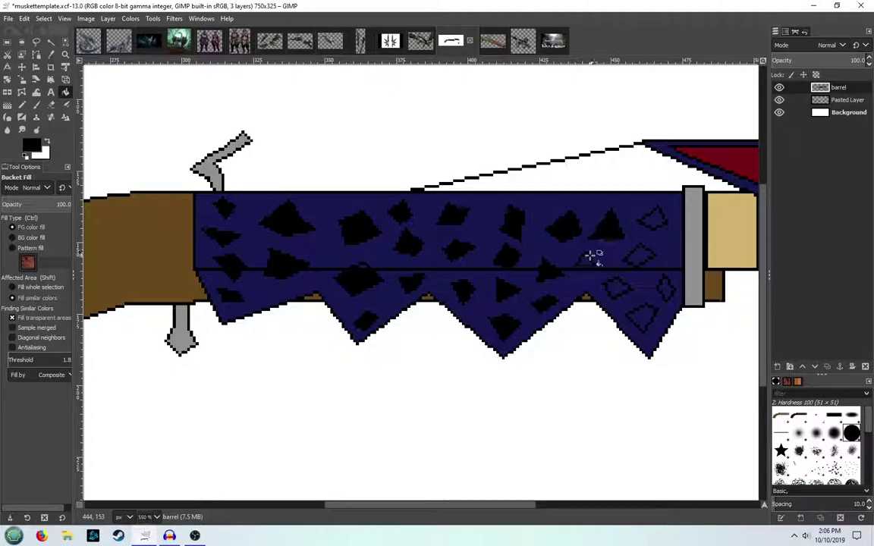
{"action": "left_click", "coordinate": [592, 257]}
{"action": "left_click", "coordinate": [616, 287]}
{"action": "left_click", "coordinate": [647, 317]}
{"action": "left_click", "coordinate": [668, 289]}
{"action": "left_click", "coordinate": [643, 255]}
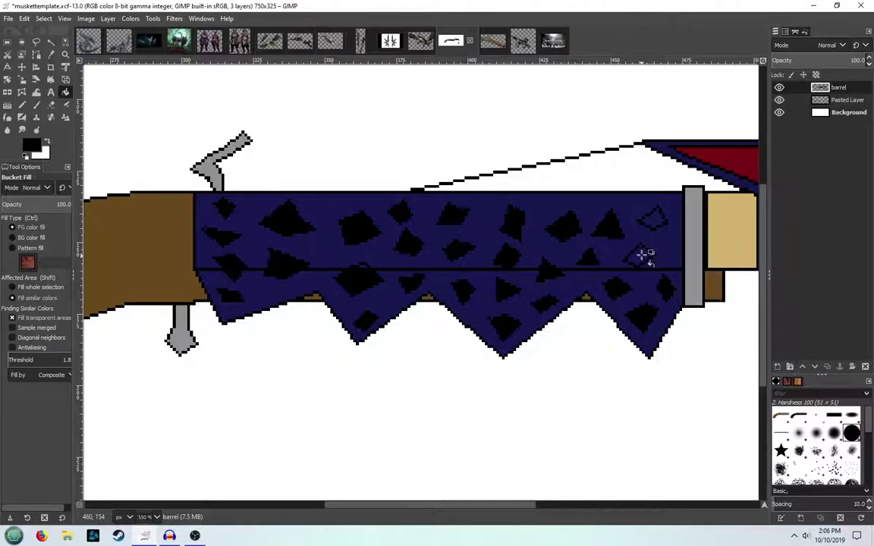
{"action": "left_click", "coordinate": [657, 220]}
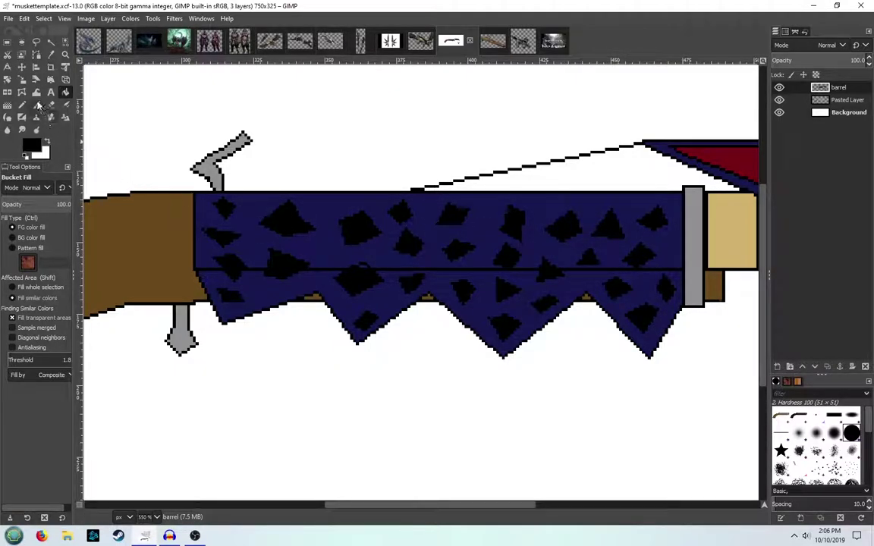
Outline a fifth tooth in black with the Pencil below the barrel, from the grey band's lower end to the head's rear stripes
{"action": "left_click", "coordinate": [22, 105]}
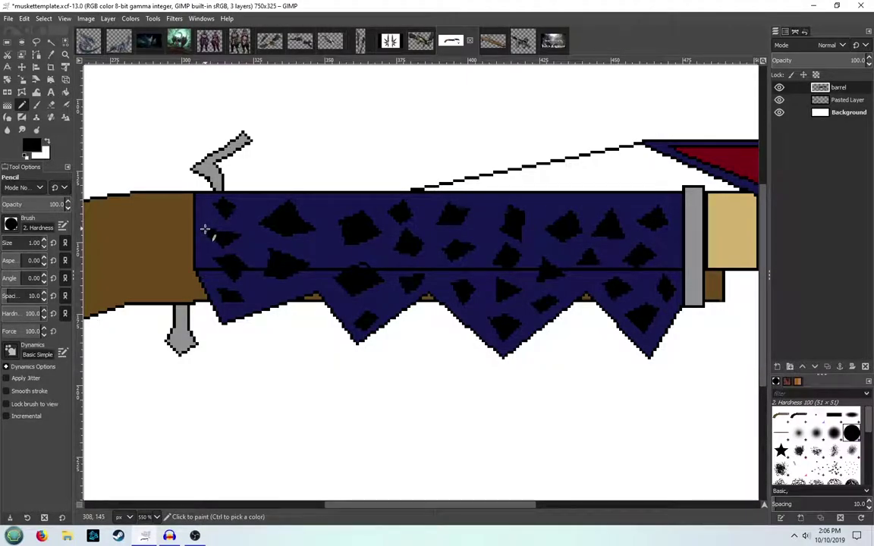
{"action": "scroll", "coordinate": [400, 240], "scroll_direction": "down", "scroll_amount": 3}
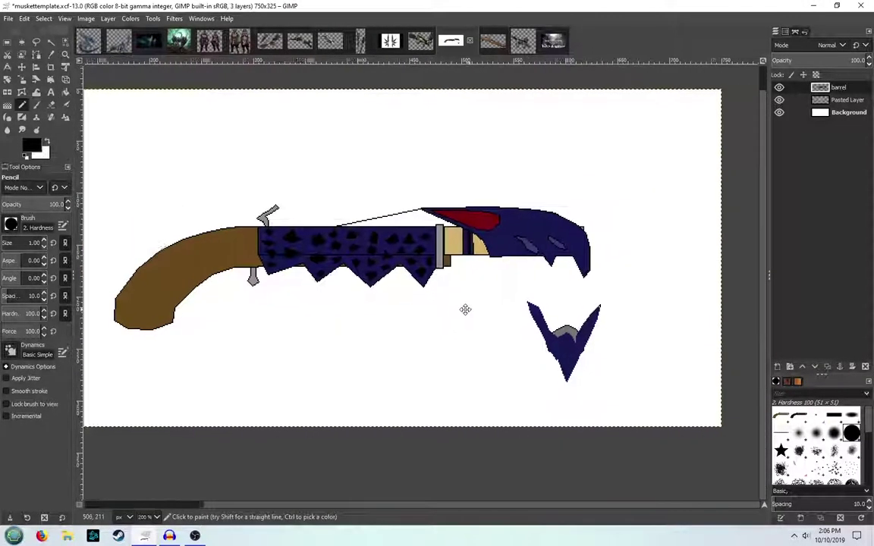
{"action": "left_click_drag", "start_coordinate": [465, 309], "coordinate": [449, 311]}
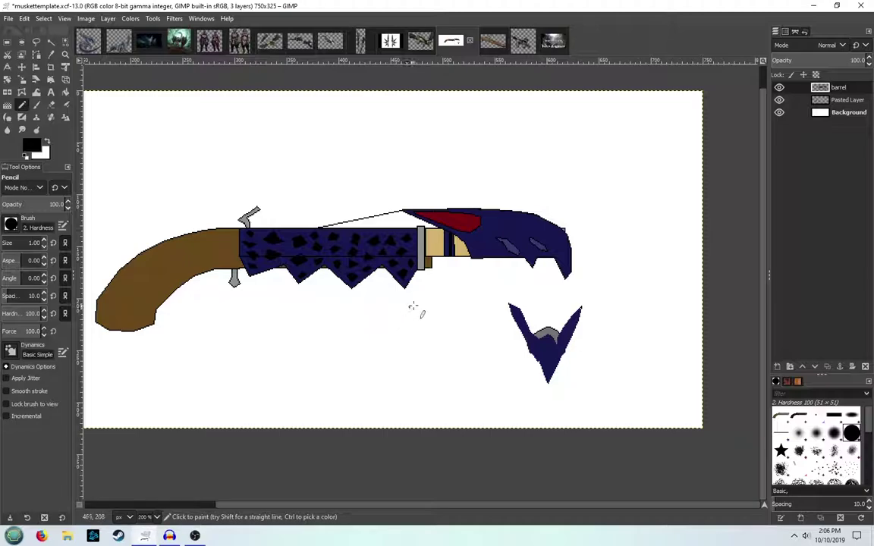
{"action": "scroll", "coordinate": [428, 274], "scroll_direction": "up", "scroll_amount": 4}
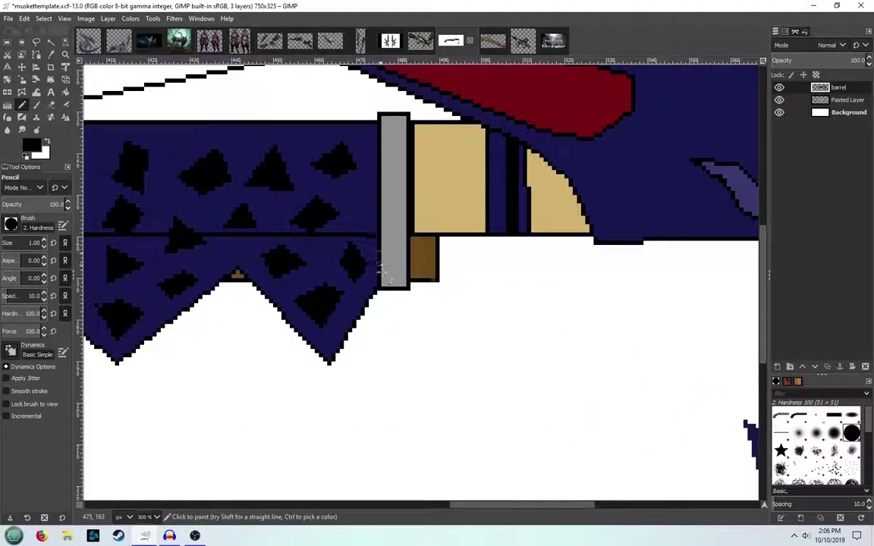
{"action": "left_click", "coordinate": [438, 338], "text": "shift"}
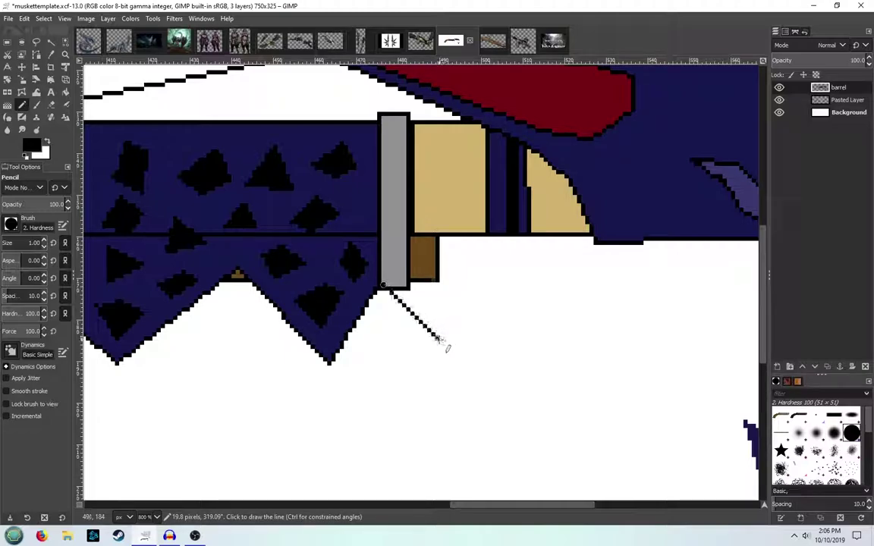
{"action": "left_click", "coordinate": [480, 312], "text": "shift"}
{"action": "left_click", "coordinate": [521, 278], "text": "shift"}
{"action": "left_click", "coordinate": [516, 237], "text": "shift"}
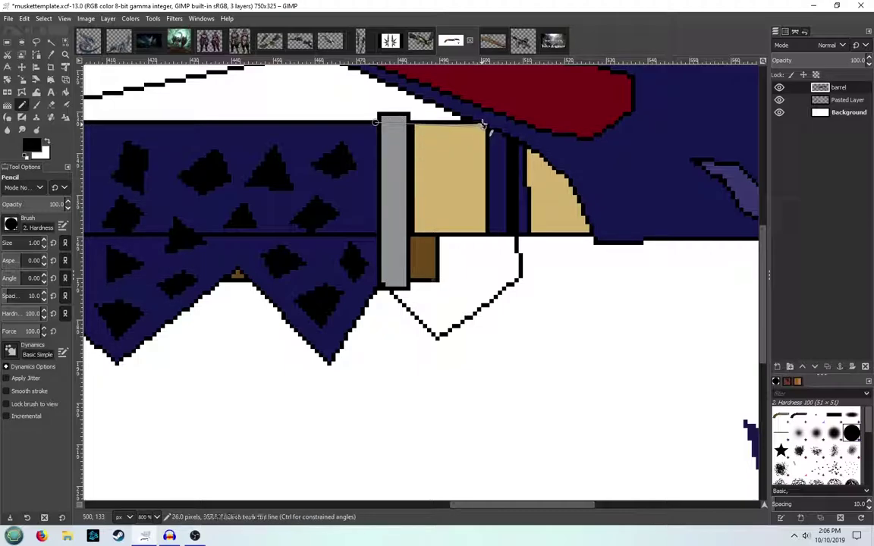
Fill the new tooth, the grey band's main part and the adjoining tan panel with the saved dark blue
{"action": "left_click_drag", "start_coordinate": [319, 197], "coordinate": [385, 221]}
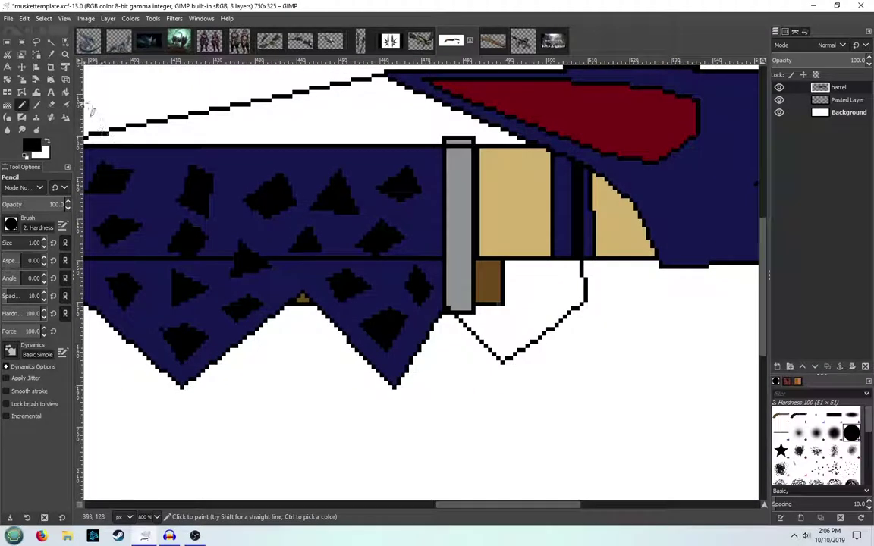
{"action": "left_click", "coordinate": [66, 92]}
{"action": "left_click", "coordinate": [32, 144]}
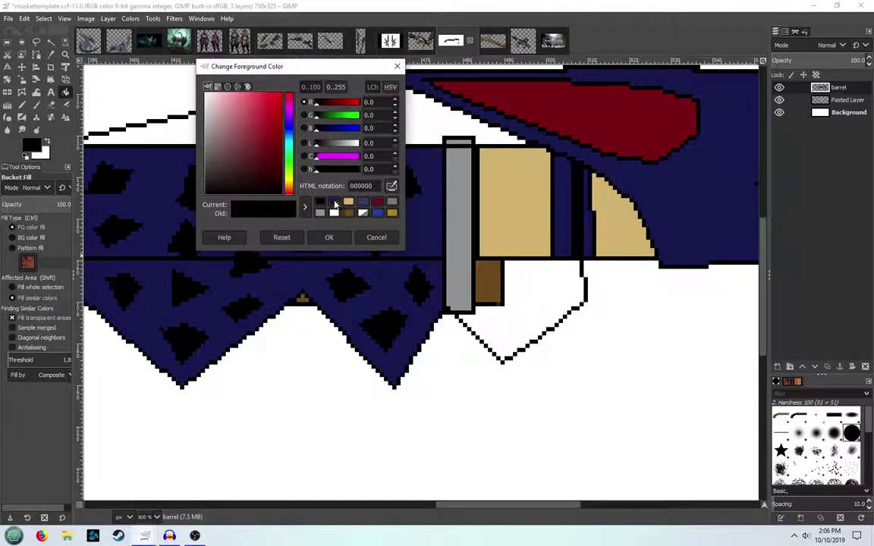
{"action": "left_click", "coordinate": [335, 202]}
{"action": "left_click", "coordinate": [329, 237]}
{"action": "left_click", "coordinate": [500, 262]}
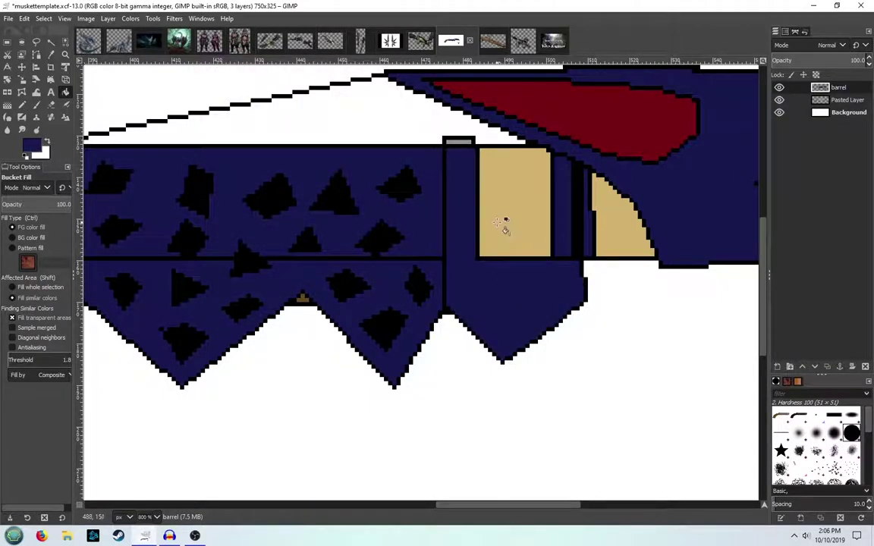
{"action": "left_click", "coordinate": [501, 223]}
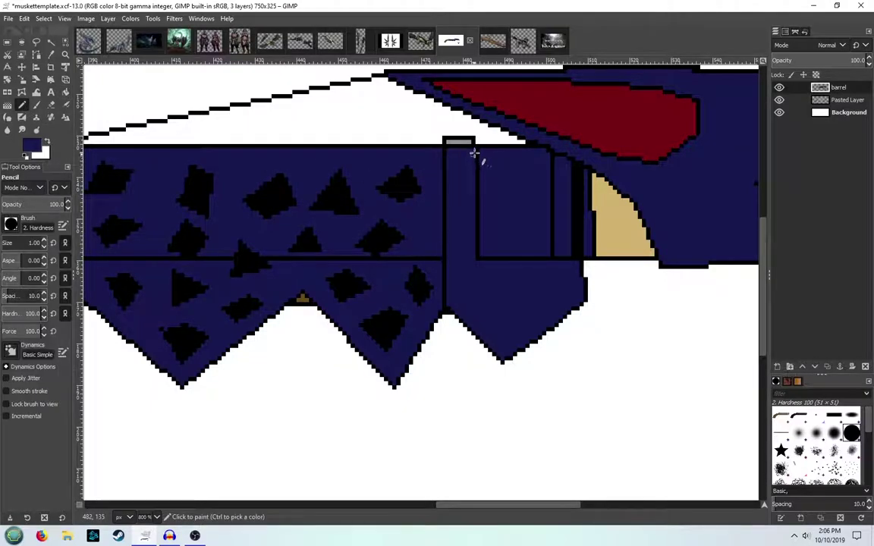
Paint over the leftover inner black lines above the fifth tooth with dark blue, up to the head's rear stripe
{"action": "mouse_move", "coordinate": [476, 149]}
{"action": "left_mouse_down"}
{"action": "mouse_move", "coordinate": [478, 258]}
{"action": "mouse_move", "coordinate": [550, 258]}
{"action": "mouse_move", "coordinate": [488, 260]}
{"action": "left_mouse_up"}
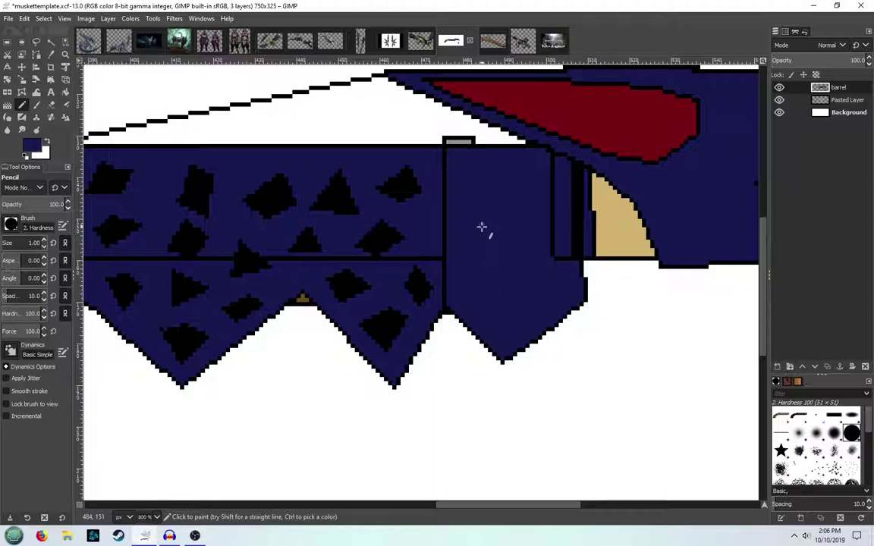
{"action": "left_click_drag", "start_coordinate": [556, 260], "coordinate": [553, 208]}
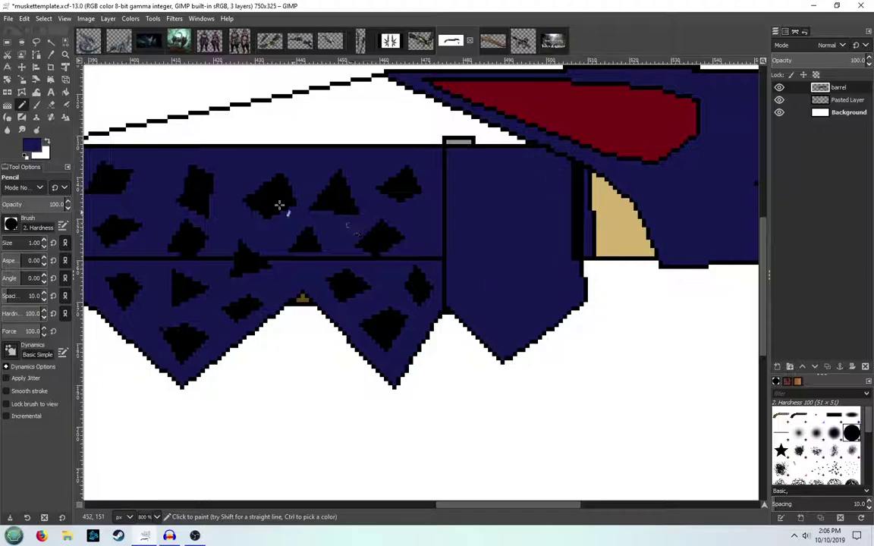
Outline two four-sided black scales with the Pencil along the front edge of the fifth tooth's section, one above the other
{"action": "left_click", "coordinate": [35, 148]}
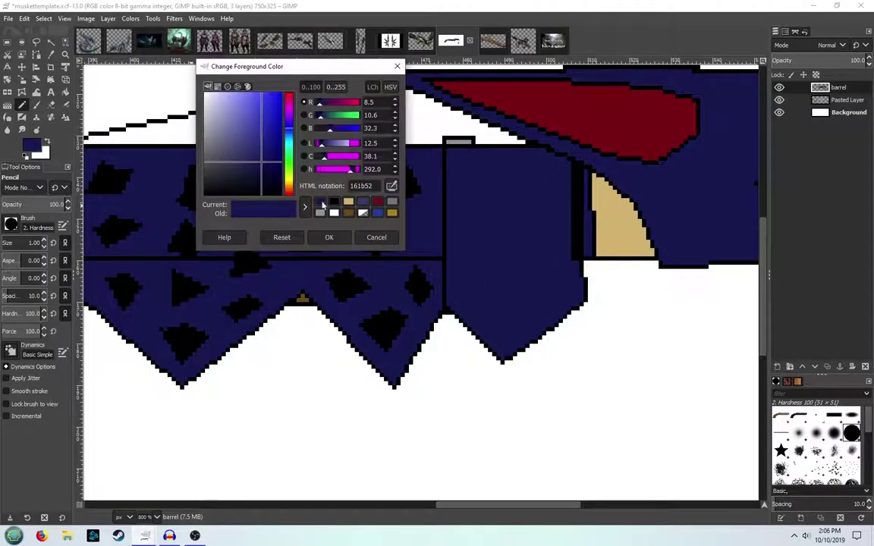
{"action": "left_click", "coordinate": [301, 199]}
{"action": "left_click", "coordinate": [330, 236]}
{"action": "left_click", "coordinate": [456, 194]}
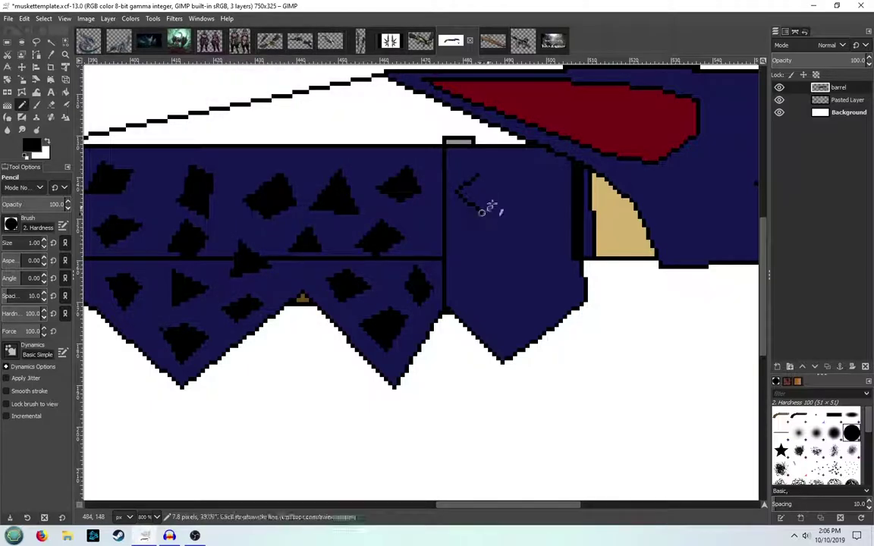
{"action": "left_click", "coordinate": [478, 211], "text": "shift"}
{"action": "left_click", "coordinate": [496, 198], "text": "shift"}
{"action": "left_click", "coordinate": [475, 177], "text": "shift"}
{"action": "left_click", "coordinate": [456, 193], "text": "shift"}
{"action": "left_click", "coordinate": [456, 241]}
{"action": "left_click", "coordinate": [486, 247], "text": "shift"}
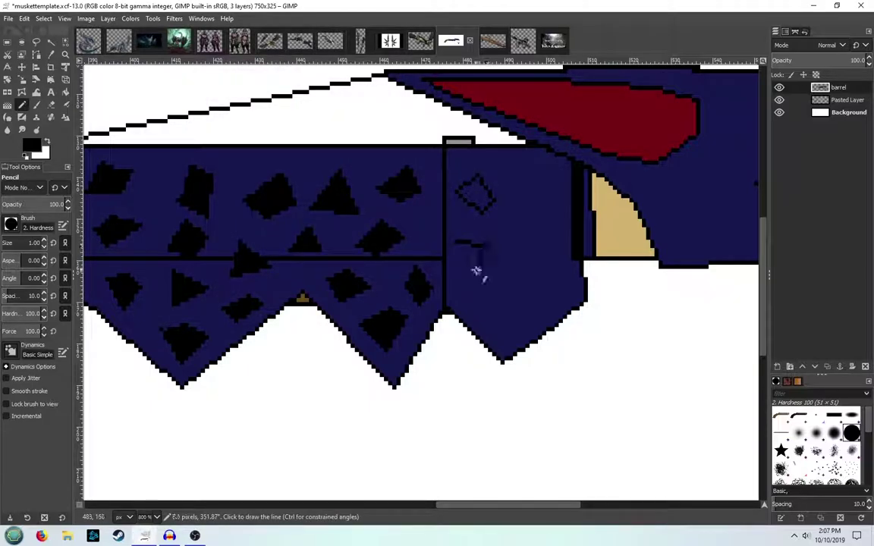
{"action": "left_click", "coordinate": [481, 270], "text": "shift"}
{"action": "left_click", "coordinate": [451, 265], "text": "shift"}
{"action": "left_click", "coordinate": [458, 241], "text": "shift"}
Outline two more black scales in the lower part of the fifth tooth, one near its front edge and one near its rear edge
{"action": "left_click", "coordinate": [473, 302]}
{"action": "left_click", "coordinate": [473, 316]}
{"action": "left_click", "coordinate": [487, 328], "text": "shift"}
{"action": "left_click", "coordinate": [513, 318], "text": "shift"}
{"action": "left_click", "coordinate": [503, 297], "text": "shift"}
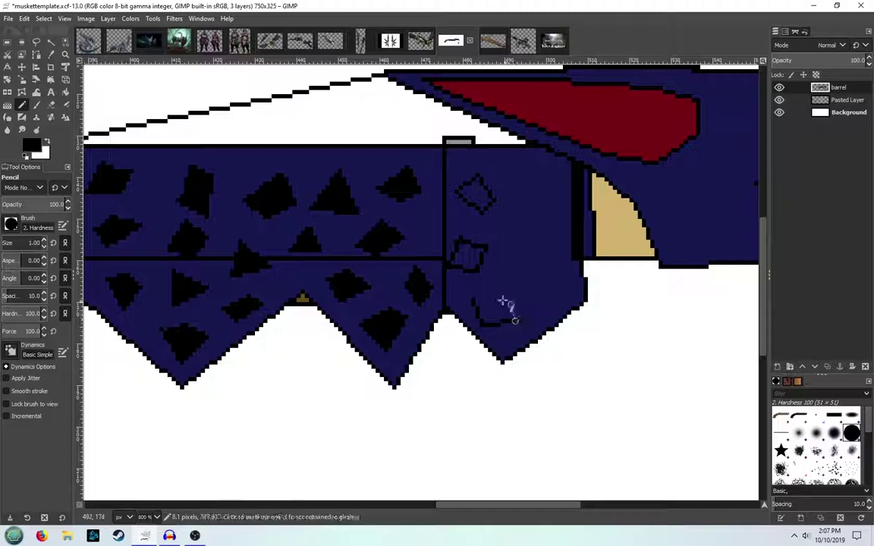
{"action": "left_click", "coordinate": [472, 300], "text": "shift"}
{"action": "left_click", "coordinate": [474, 316], "text": "shift"}
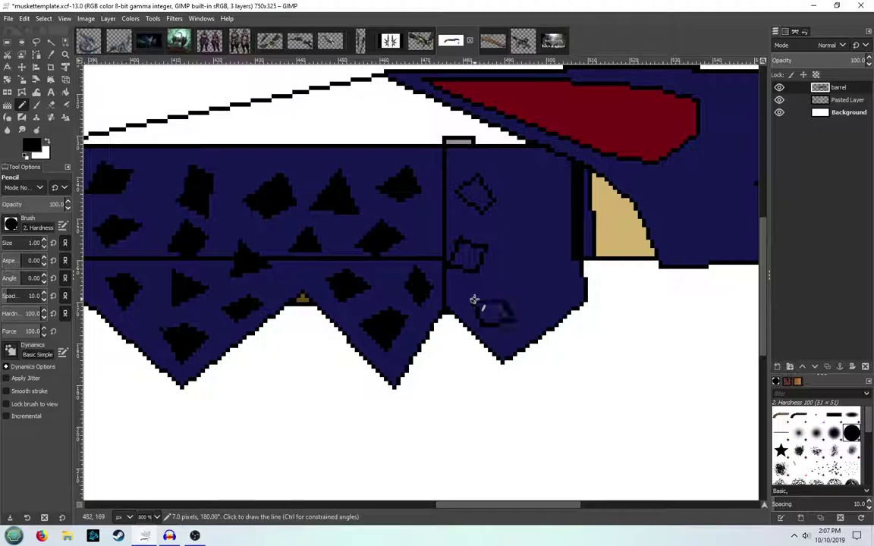
{"action": "left_click", "coordinate": [535, 295]}
{"action": "left_click", "coordinate": [545, 311], "text": "shift"}
{"action": "left_click", "coordinate": [561, 289], "text": "shift"}
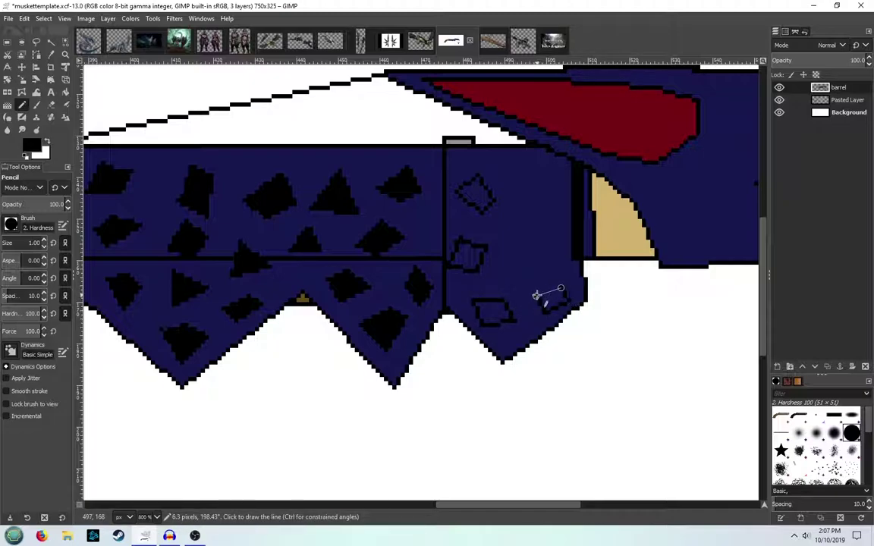
{"action": "left_click", "coordinate": [536, 296], "text": "shift"}
Outline two black scales in the rear half of the fifth tooth's section, one at mid-height and a larger one near the top edge
{"action": "left_click", "coordinate": [510, 271]}
{"action": "left_click", "coordinate": [508, 249], "text": "shift"}
{"action": "left_click", "coordinate": [536, 243], "text": "shift"}
{"action": "left_click", "coordinate": [545, 262], "text": "shift"}
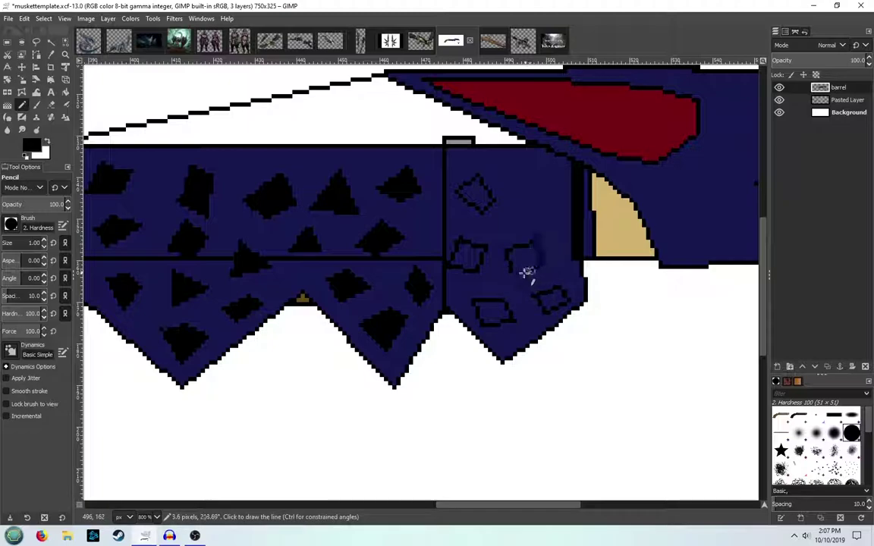
{"action": "left_click", "coordinate": [521, 275], "text": "shift"}
{"action": "left_click", "coordinate": [510, 270], "text": "shift"}
{"action": "left_click", "coordinate": [527, 201]}
{"action": "left_click", "coordinate": [504, 176], "text": "shift"}
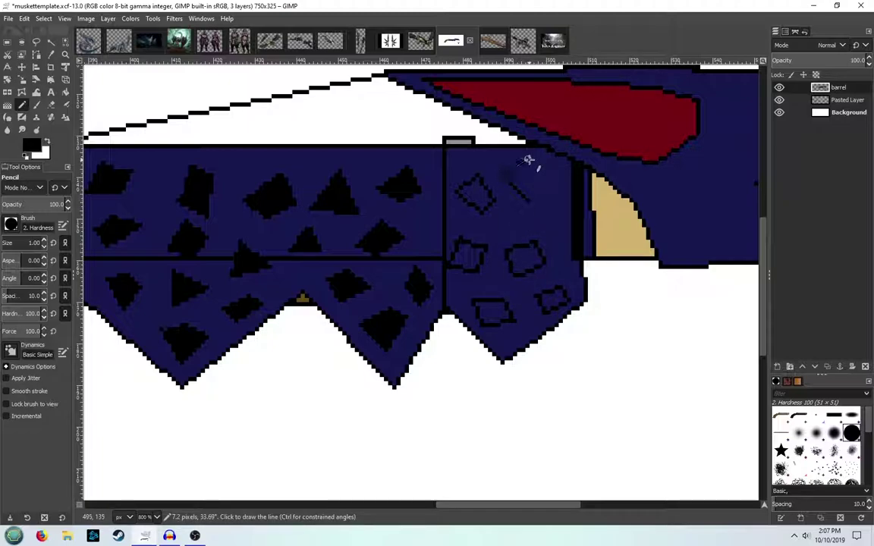
{"action": "left_click", "coordinate": [529, 160], "text": "shift"}
{"action": "left_click", "coordinate": [559, 182], "text": "shift"}
{"action": "left_click", "coordinate": [537, 194], "text": "shift"}
{"action": "left_click", "coordinate": [528, 201], "text": "shift"}
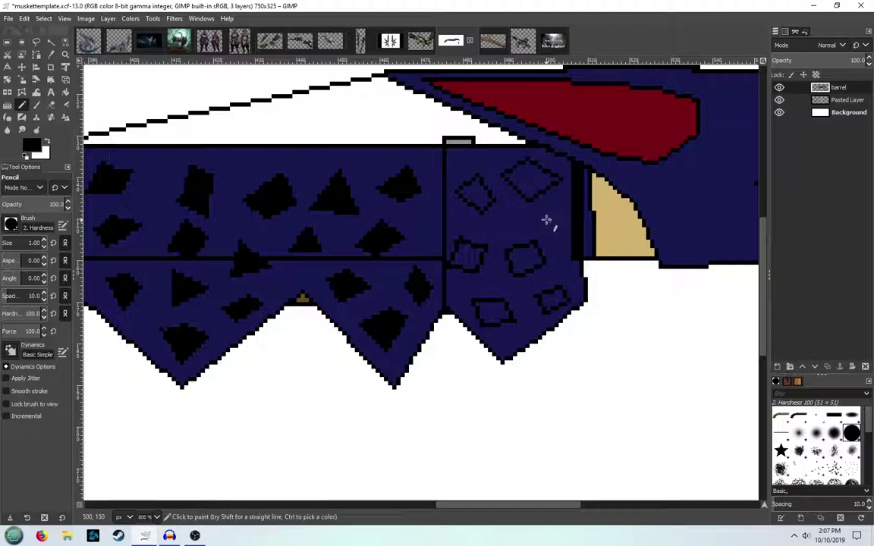
Outline a small narrow black scale between the two rear scales of the fifth tooth's section
{"action": "left_click", "coordinate": [548, 221]}
{"action": "left_click", "coordinate": [517, 221], "text": "shift"}
{"action": "left_click", "coordinate": [532, 232], "text": "shift"}
{"action": "left_click", "coordinate": [523, 230], "text": "shift"}
{"action": "left_click", "coordinate": [545, 233], "text": "shift"}
{"action": "left_click", "coordinate": [547, 221], "text": "shift"}
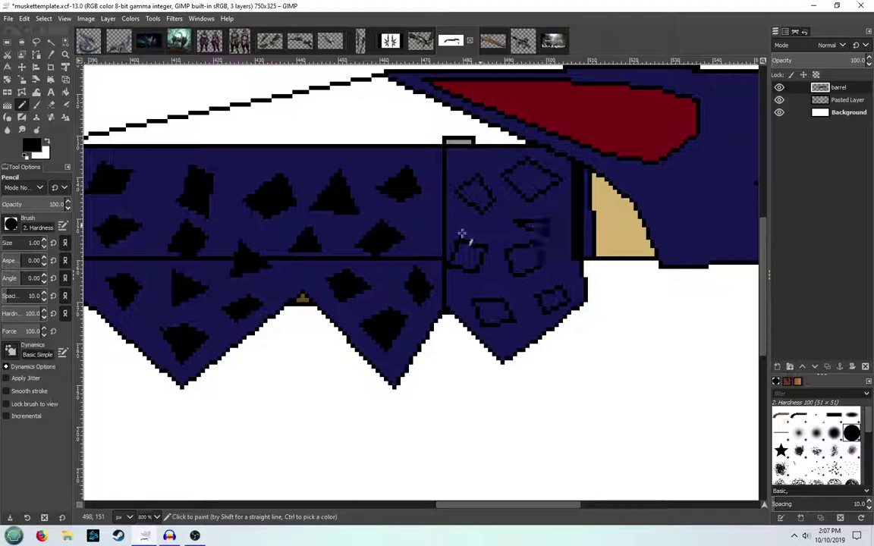
Fill all seven scale outlines in the fifth tooth's section with black using Bucket Fill
{"action": "left_click", "coordinate": [65, 92]}
{"action": "left_click", "coordinate": [31, 144]}
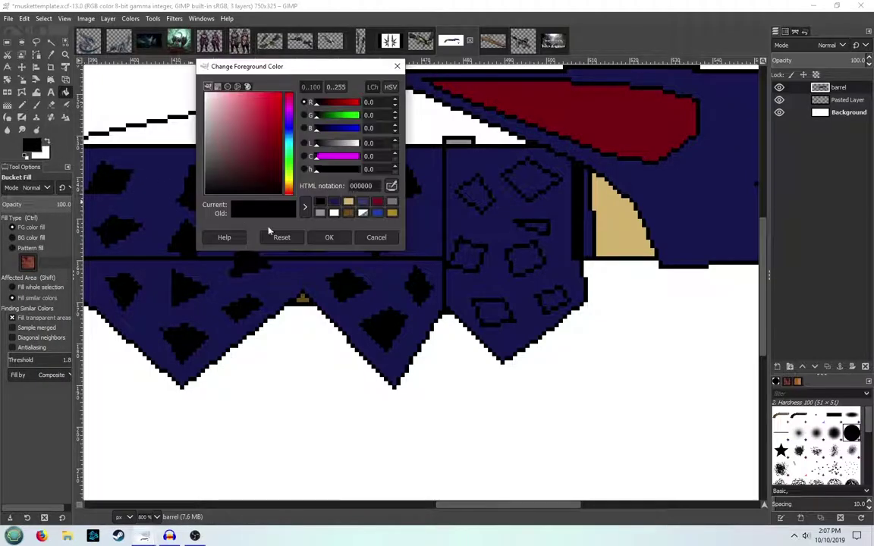
{"action": "left_click", "coordinate": [328, 237]}
{"action": "left_click", "coordinate": [477, 191]}
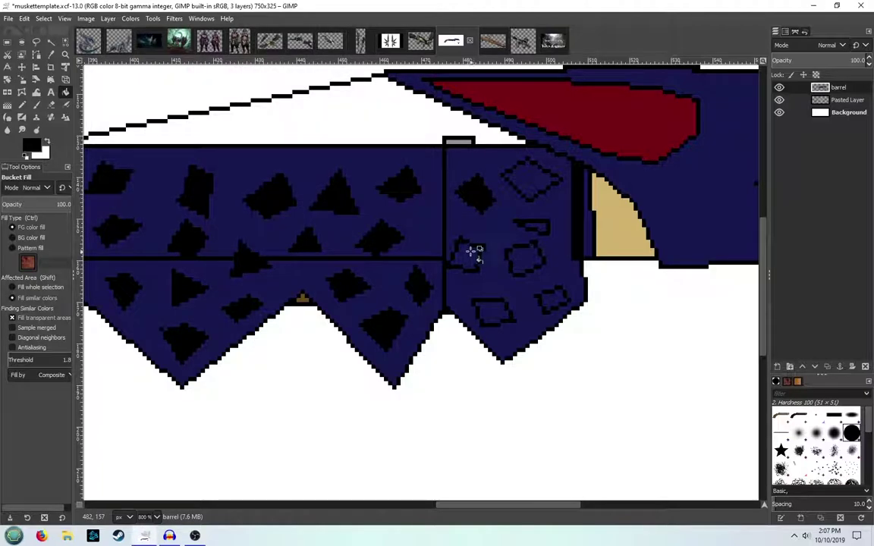
{"action": "left_click", "coordinate": [472, 254]}
{"action": "left_click", "coordinate": [489, 311]}
{"action": "left_click", "coordinate": [527, 258]}
{"action": "left_click", "coordinate": [553, 299]}
{"action": "left_click", "coordinate": [540, 228]}
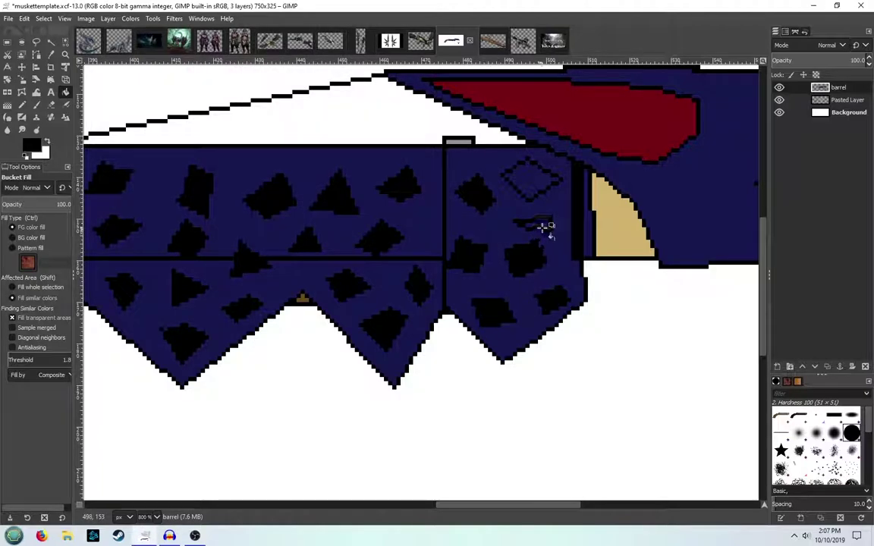
{"action": "left_click", "coordinate": [531, 181]}
Paint over the barrel's horizontal black line in the saved dark blue with the Pencil, from the stock to the large scale above the second tooth
{"action": "scroll", "coordinate": [455, 222], "scroll_direction": "down", "scroll_amount": 3}
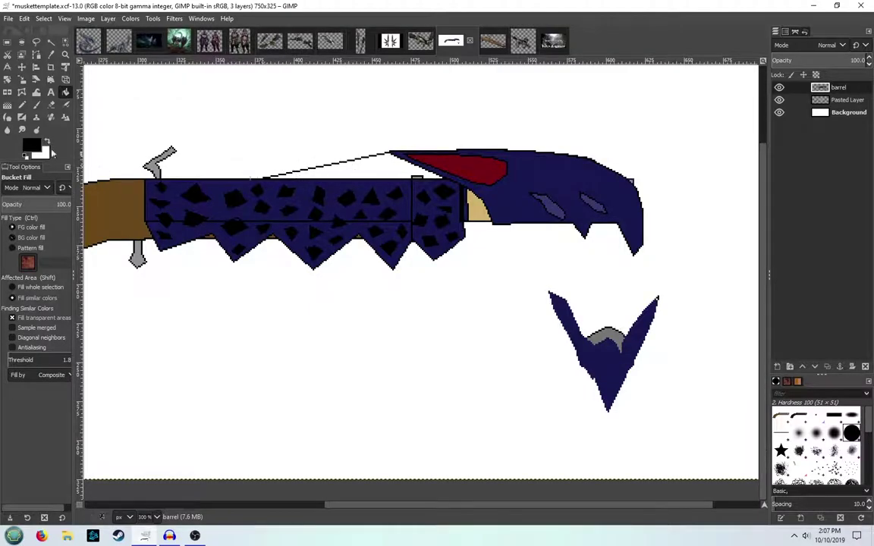
{"action": "left_click", "coordinate": [21, 104]}
{"action": "left_click", "coordinate": [39, 145]}
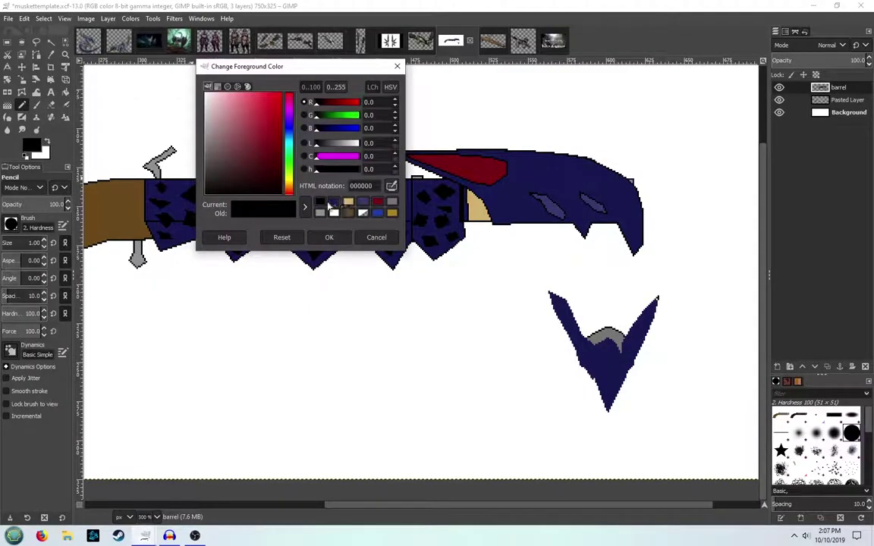
{"action": "left_click", "coordinate": [333, 203]}
{"action": "left_click", "coordinate": [329, 237]}
{"action": "scroll", "coordinate": [172, 215], "scroll_direction": "up", "scroll_amount": 3}
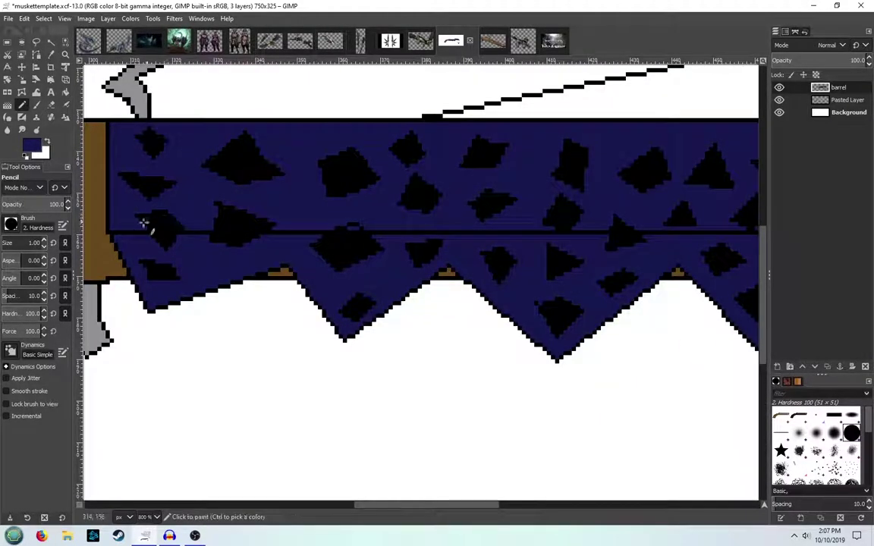
{"action": "left_click", "coordinate": [116, 233]}
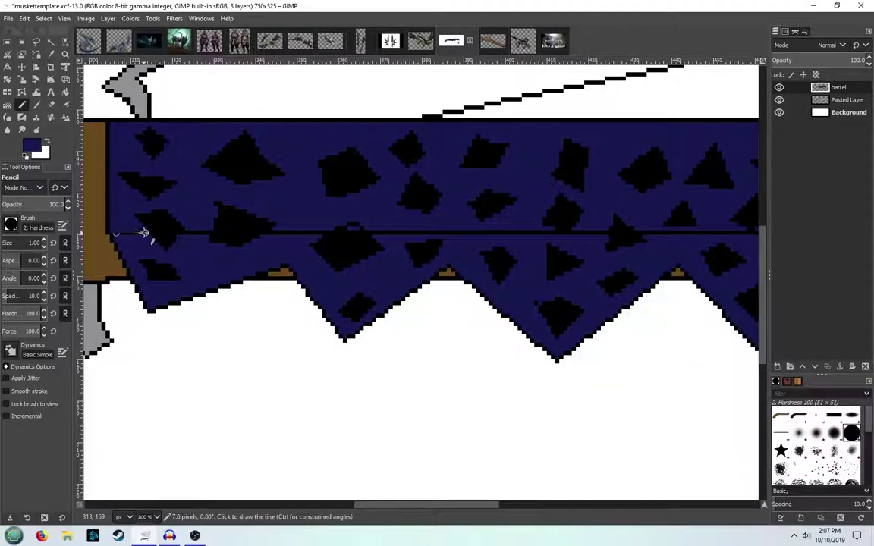
{"action": "left_click", "coordinate": [178, 233], "text": "shift"}
{"action": "left_click", "coordinate": [273, 231]}
{"action": "left_click", "coordinate": [335, 233], "text": "shift"}
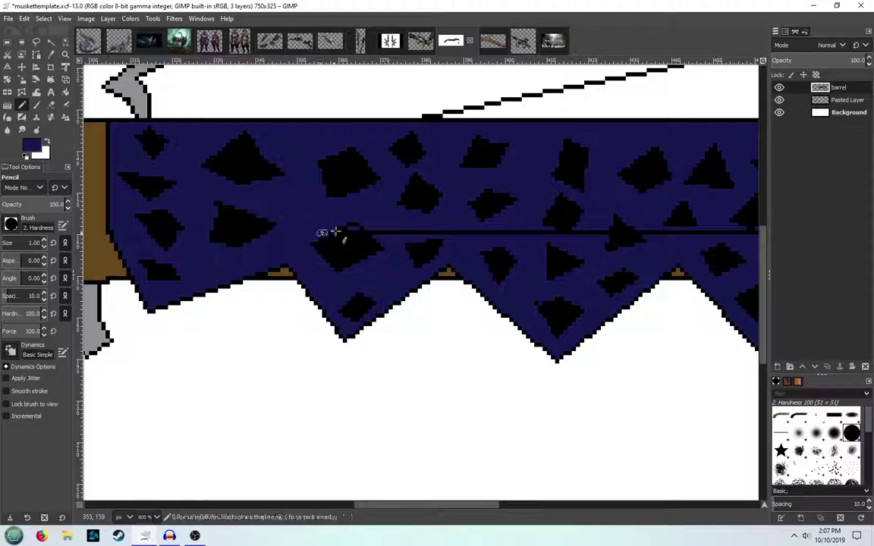
Clean the stray pixels above the second tooth's large scale and cover the rest of the horizontal line with dark blue up to the fifth section
{"action": "left_click_drag", "start_coordinate": [359, 226], "coordinate": [353, 224]}
{"action": "left_click", "coordinate": [371, 231], "text": "shift"}
{"action": "left_click", "coordinate": [623, 232], "text": "shift"}
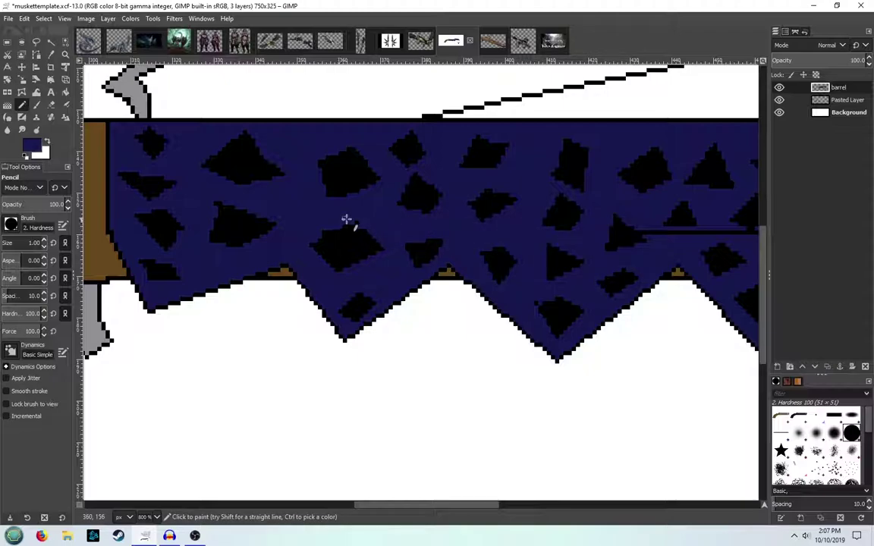
{"action": "left_click_drag", "start_coordinate": [448, 135], "coordinate": [225, 211]}
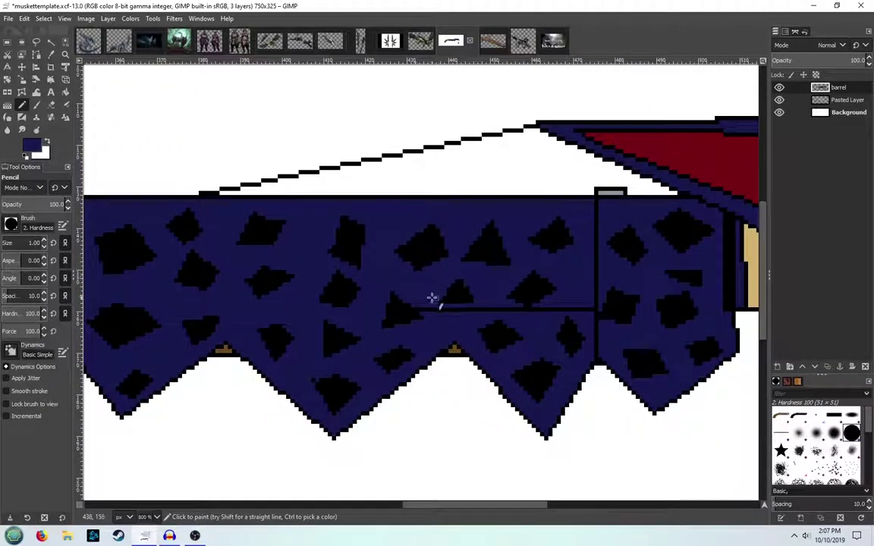
{"action": "left_click", "coordinate": [597, 310], "text": "shift"}
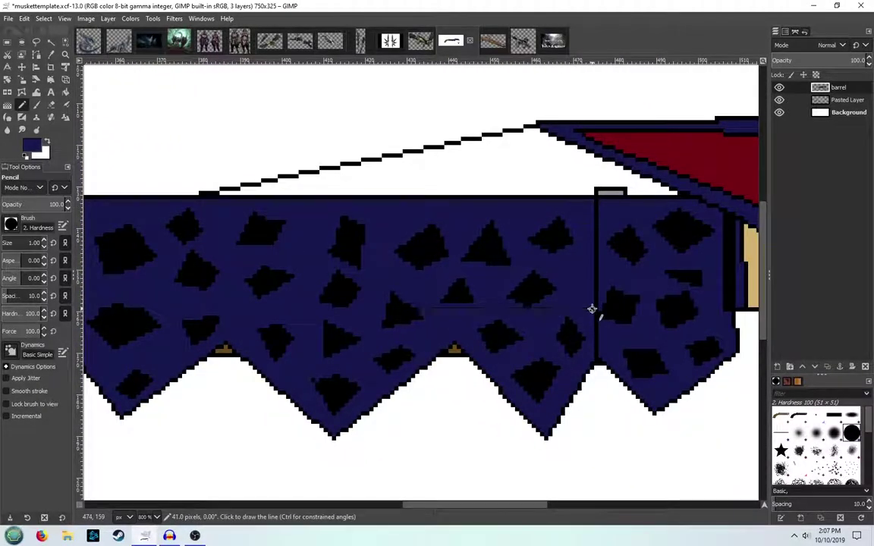
Create a new transparent layer named Scope above the barrel layer
{"action": "scroll", "coordinate": [464, 273], "scroll_direction": "down", "scroll_amount": 3}
{"action": "left_click_drag", "start_coordinate": [335, 191], "coordinate": [306, 153]}
{"action": "right_click", "coordinate": [804, 162]}
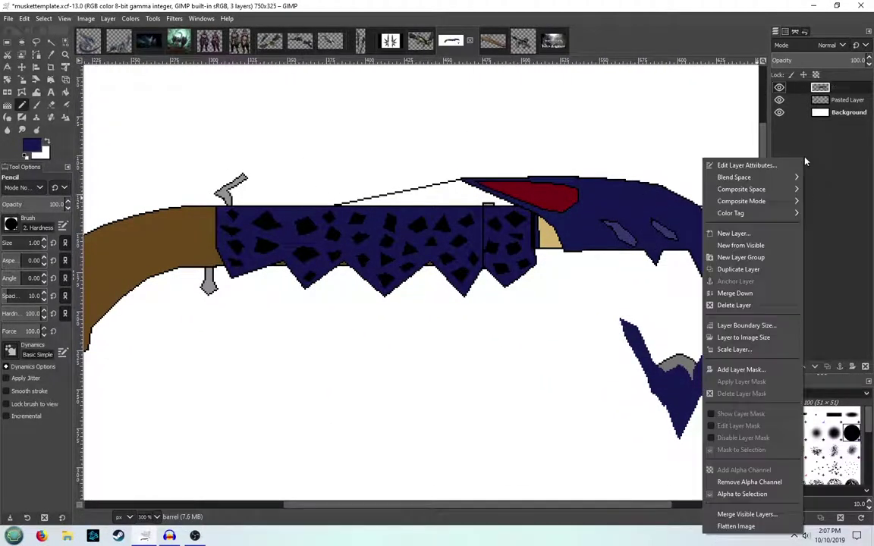
{"action": "left_click", "coordinate": [752, 232]}
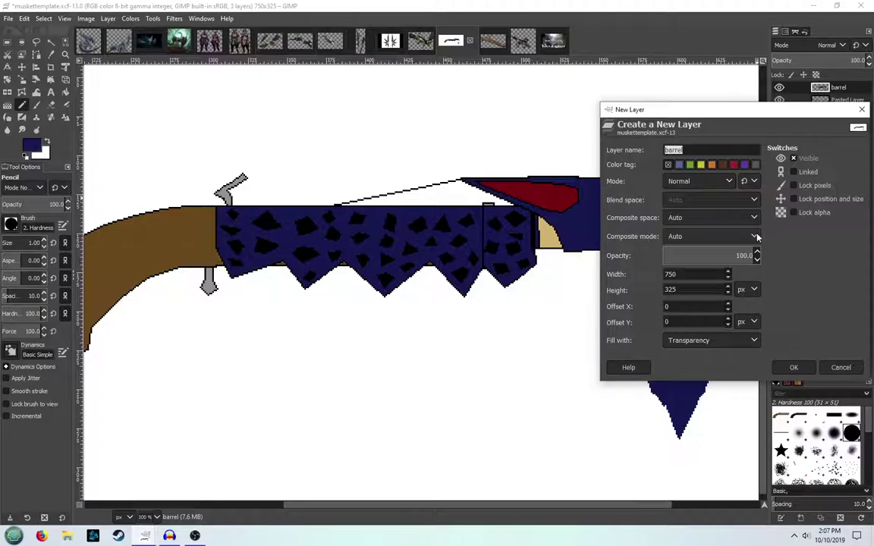
{"action": "key", "text": "Return"}
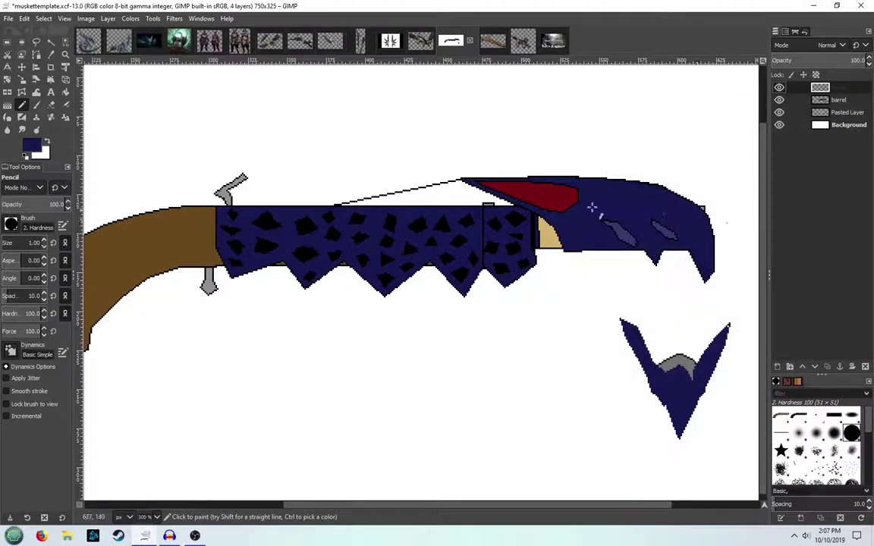
Outline a trapezoid scope mount in black with the Pencil on top of the barrel, just ahead of the hammer
{"action": "scroll", "coordinate": [465, 194], "scroll_direction": "down", "scroll_amount": 1}
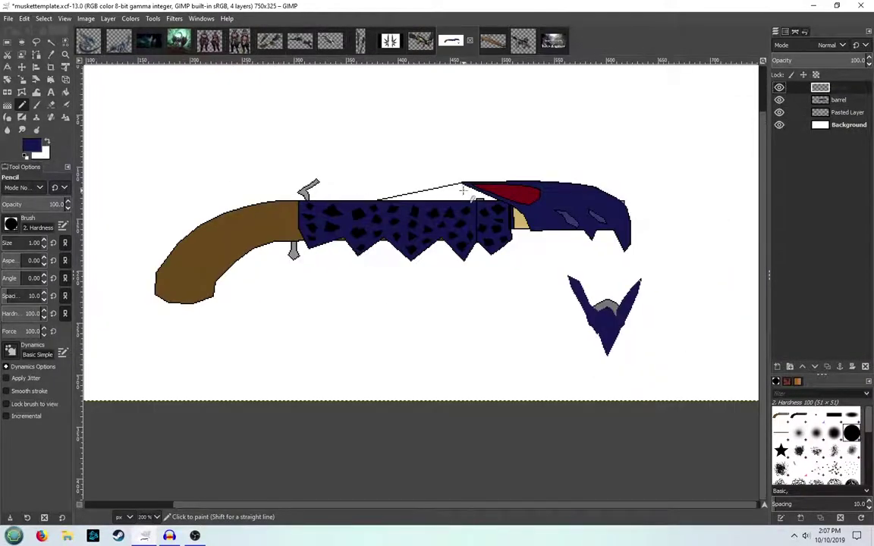
{"action": "left_click_drag", "start_coordinate": [394, 163], "coordinate": [384, 204]}
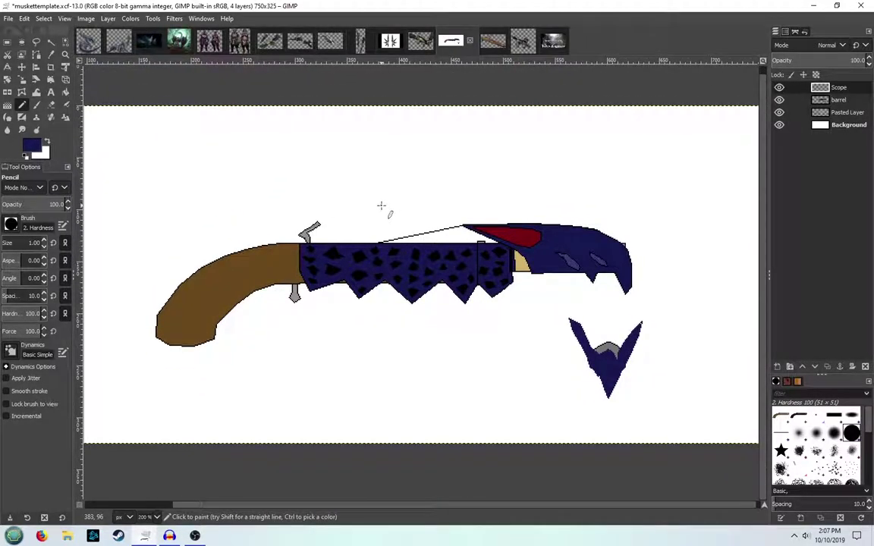
{"action": "left_click", "coordinate": [34, 148]}
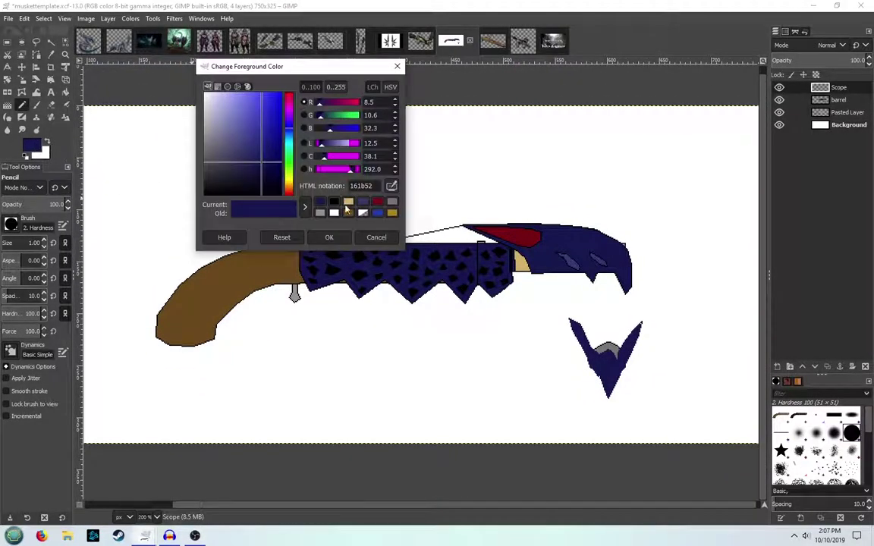
{"action": "left_click", "coordinate": [334, 202]}
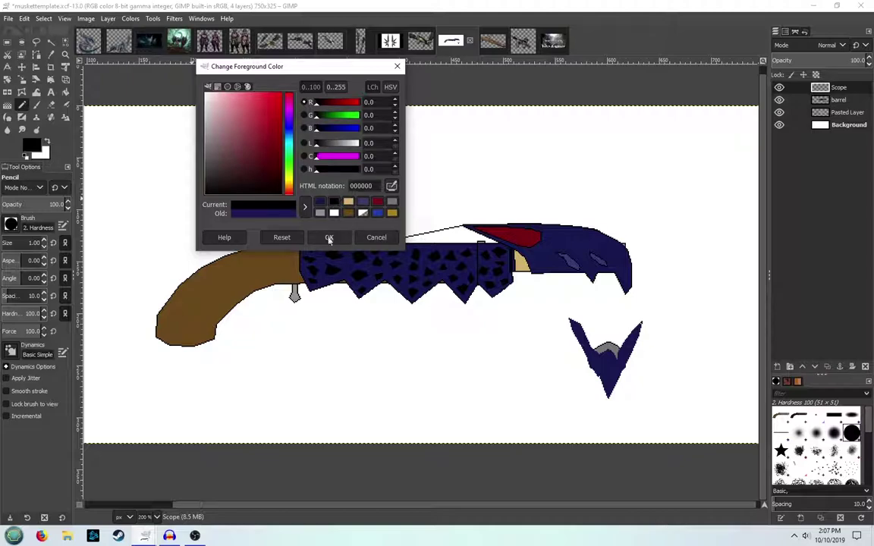
{"action": "left_click", "coordinate": [329, 238]}
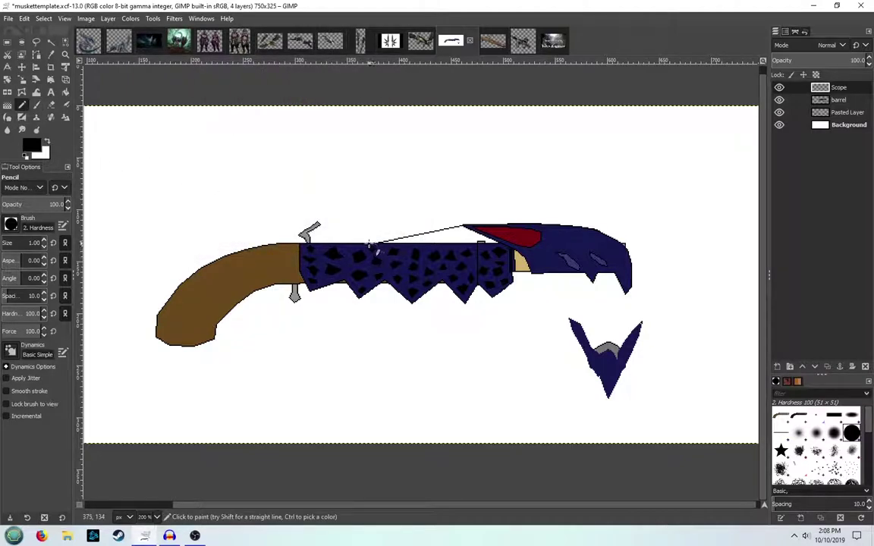
{"action": "scroll", "coordinate": [348, 243], "scroll_direction": "up", "scroll_amount": 2}
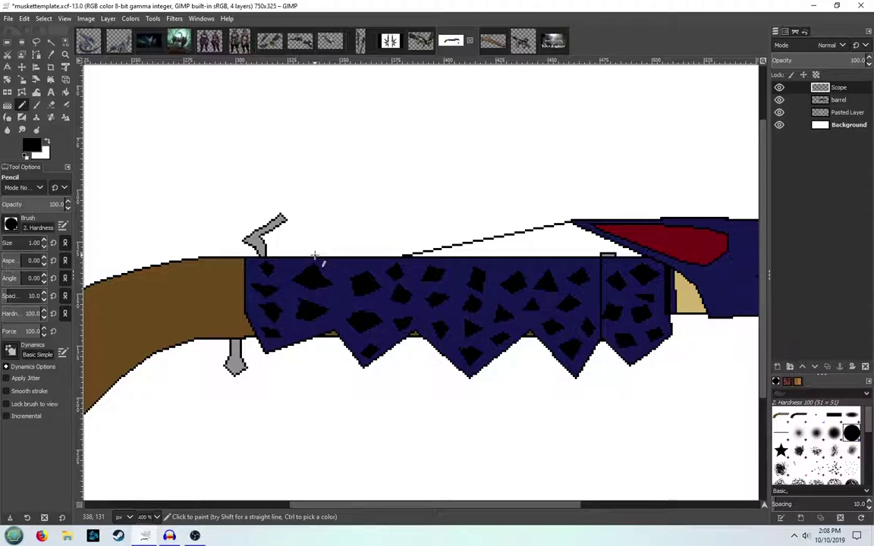
{"action": "left_click", "coordinate": [314, 256]}
{"action": "left_click", "coordinate": [330, 227], "text": "shift"}
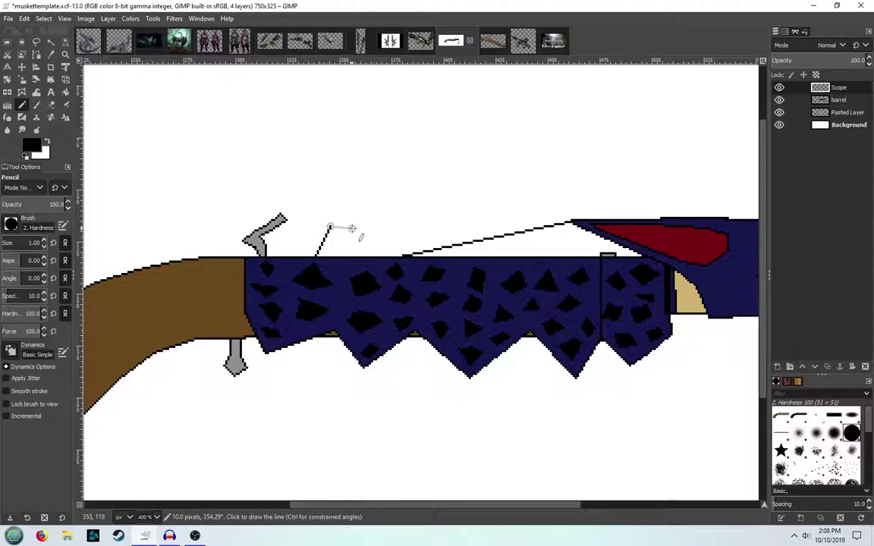
{"action": "left_click", "coordinate": [359, 226], "text": "shift"}
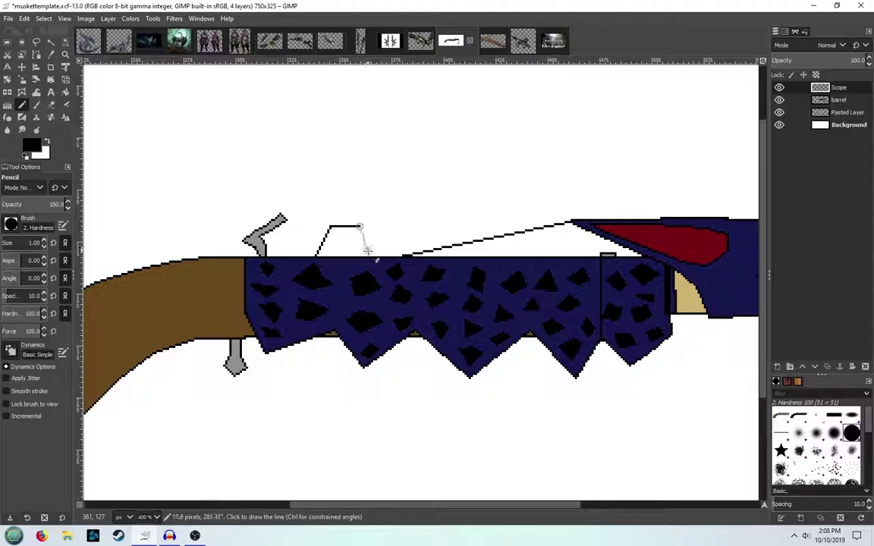
{"action": "left_click", "coordinate": [370, 253], "text": "shift"}
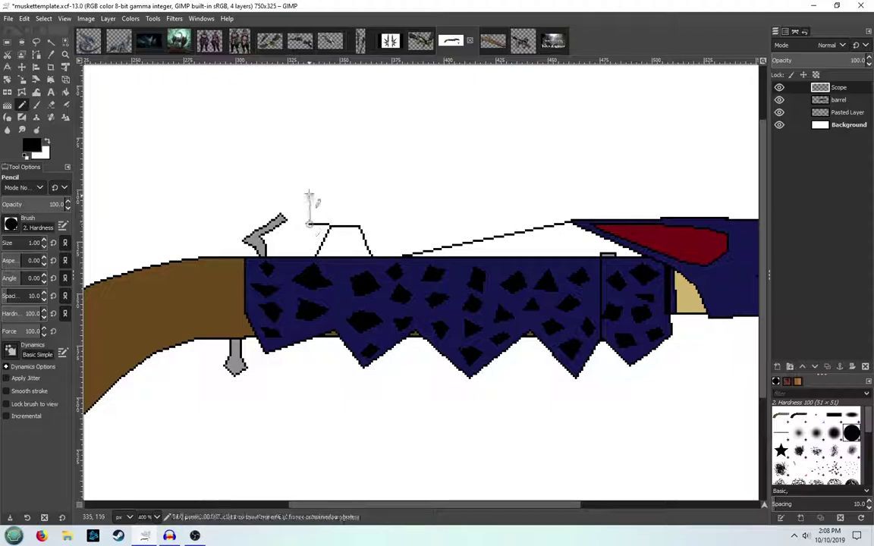
Outline a rectangular scope body about 55 by 19 pixels in black on top of the trapezoid mount
{"action": "left_click", "coordinate": [308, 185], "text": "shift"}
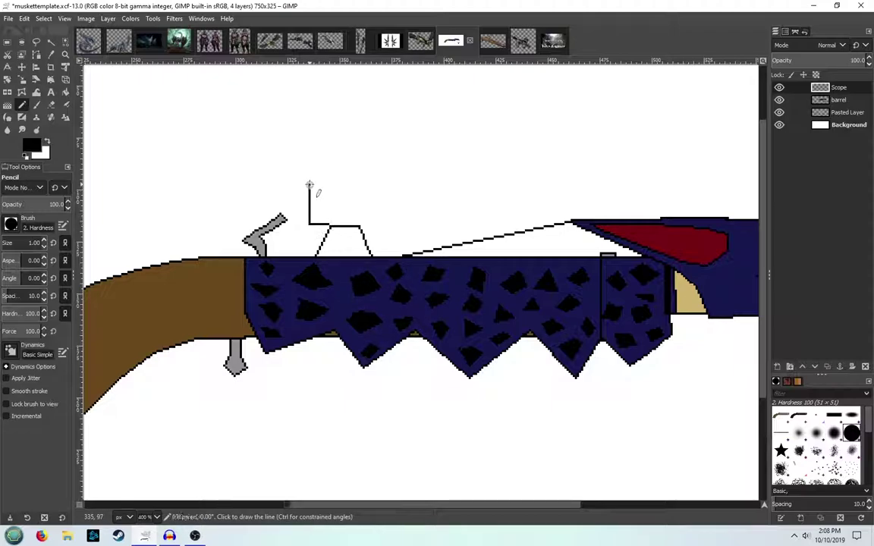
{"action": "left_click", "coordinate": [423, 185], "text": "shift"}
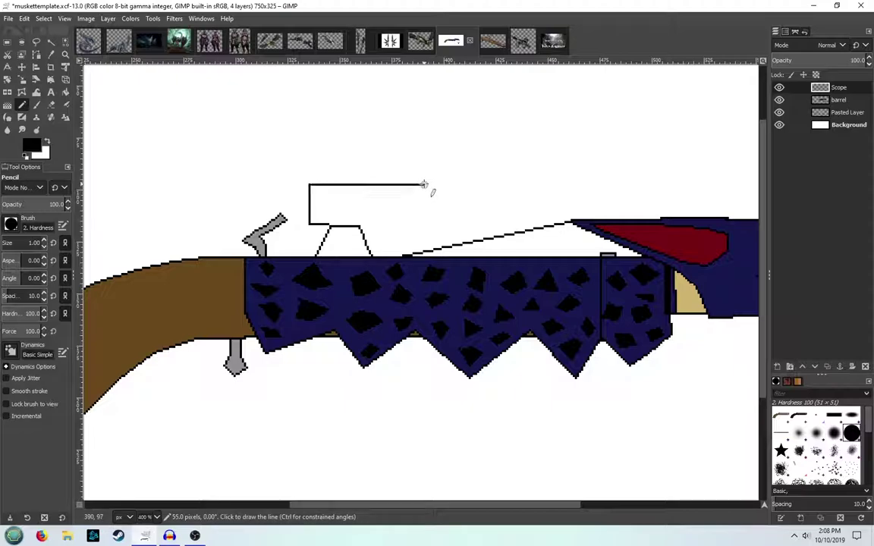
{"action": "left_click", "coordinate": [423, 225], "text": "shift"}
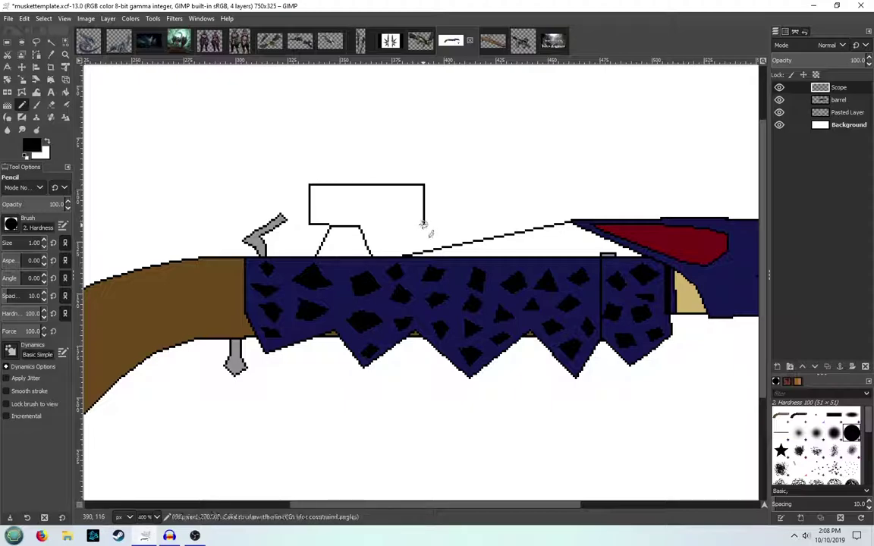
{"action": "left_click", "coordinate": [361, 224], "text": "shift"}
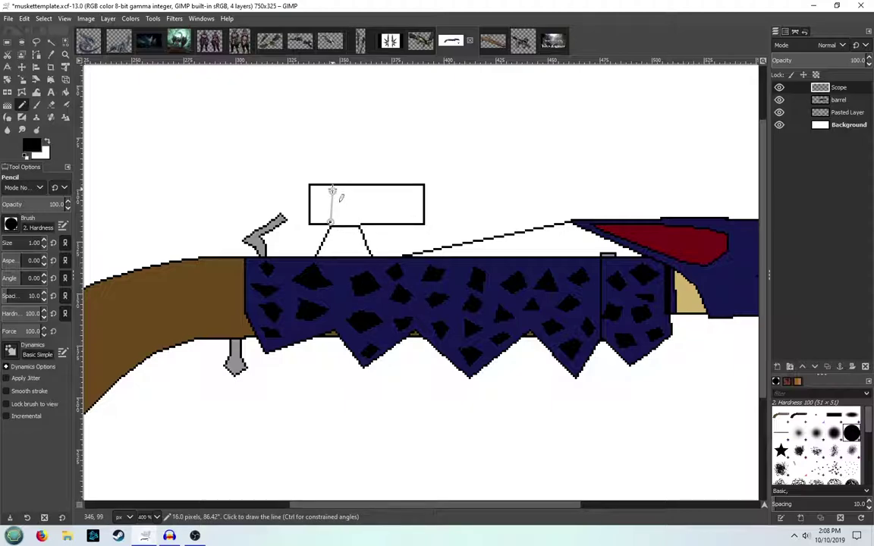
Draw four vertical black divider lines across the scope body, framing two narrow bands around the section above the mount
{"action": "left_click", "coordinate": [330, 184], "text": "shift"}
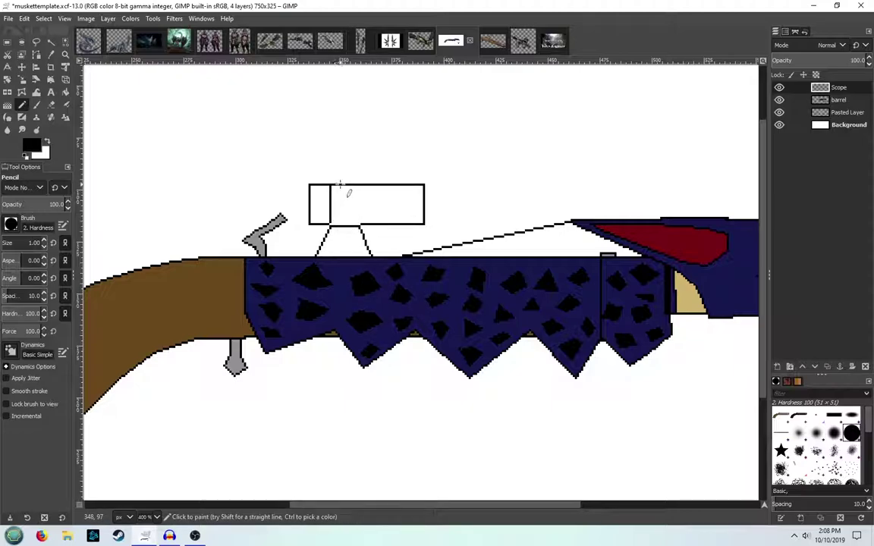
{"action": "left_click", "coordinate": [339, 225], "text": "shift"}
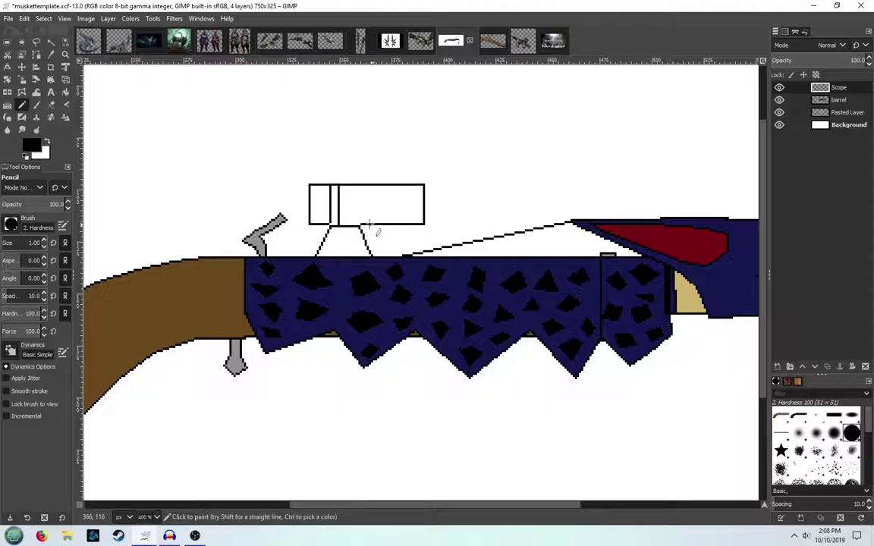
{"action": "left_click", "coordinate": [356, 225]}
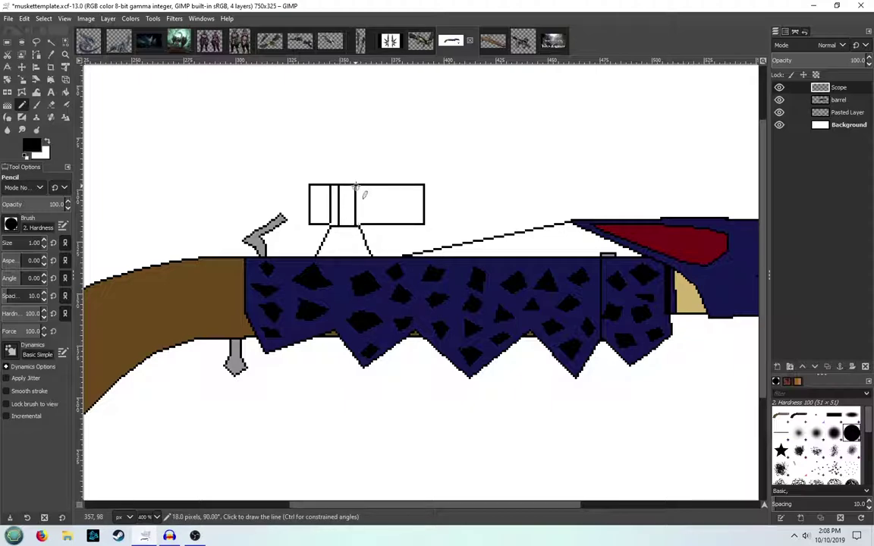
{"action": "left_click", "coordinate": [355, 186], "text": "shift"}
{"action": "left_click", "coordinate": [367, 185]}
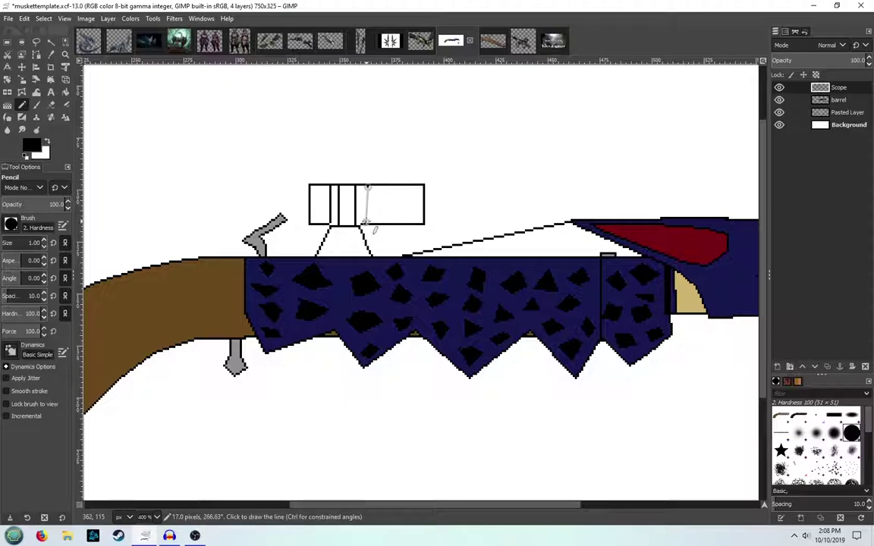
{"action": "left_click", "coordinate": [367, 223], "text": "shift"}
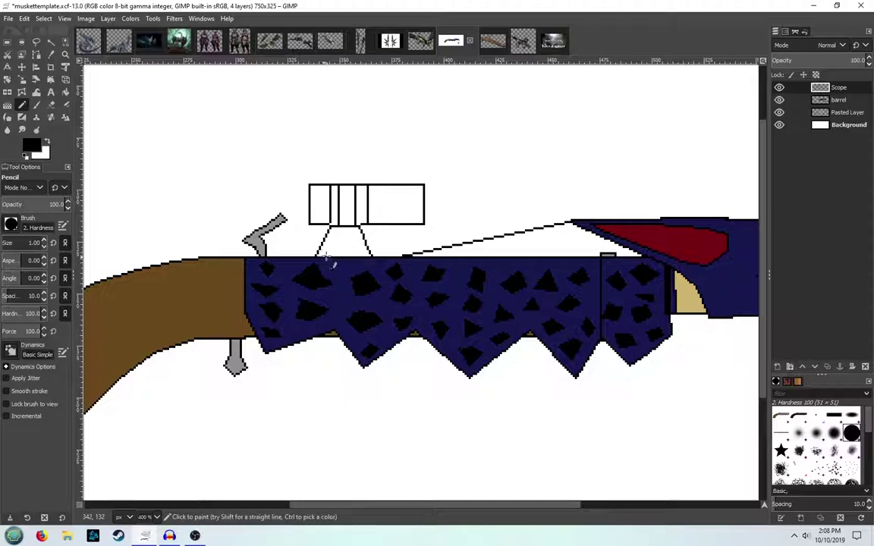
Draw a smaller black trapezoid inside the scope mount to form its inner edge
{"action": "left_click", "coordinate": [326, 256]}
{"action": "left_click", "coordinate": [337, 235], "text": "shift"}
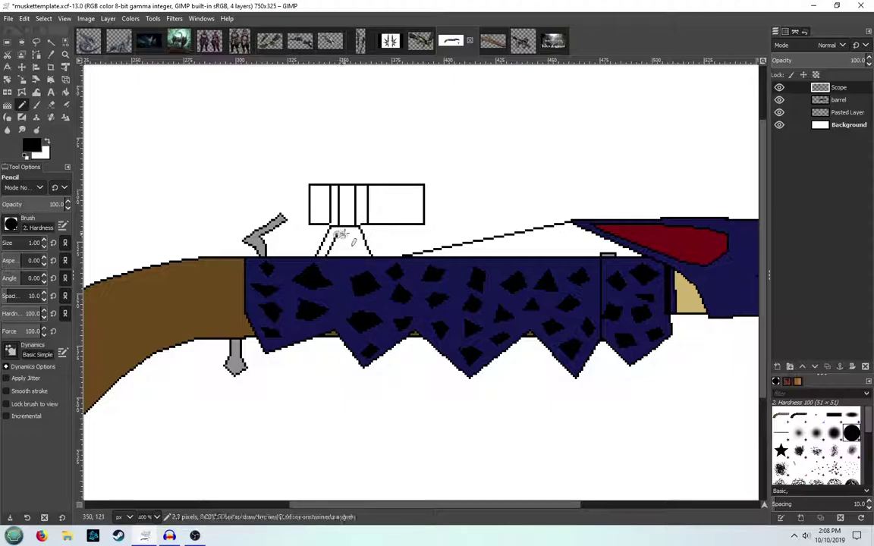
{"action": "left_click", "coordinate": [351, 234], "text": "shift"}
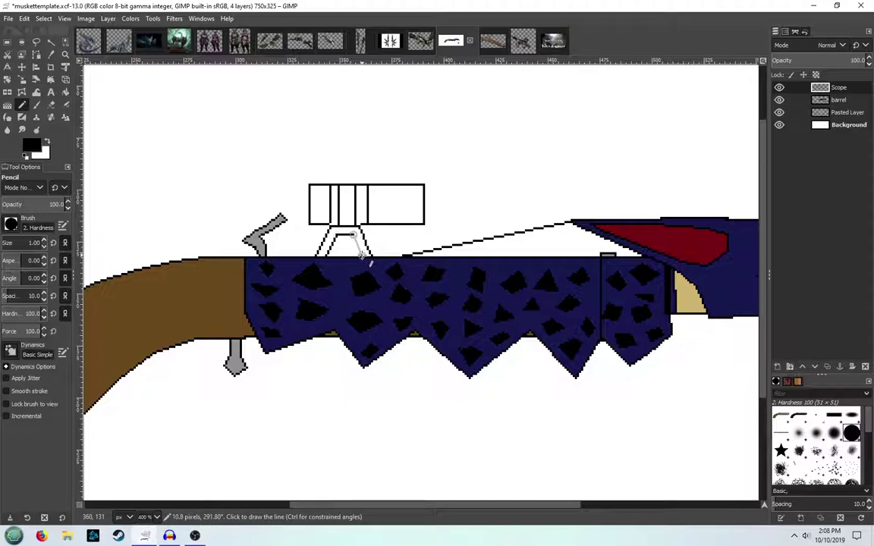
{"action": "left_click", "coordinate": [364, 257], "text": "shift"}
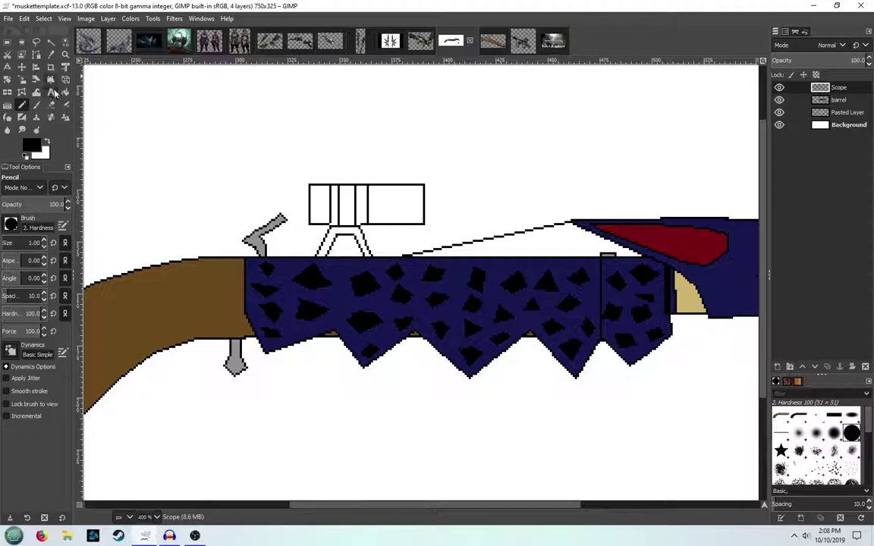
Try to fill the scope mount with the saved dark gray using Bucket Fill
{"action": "left_click", "coordinate": [65, 92]}
{"action": "left_click", "coordinate": [32, 145]}
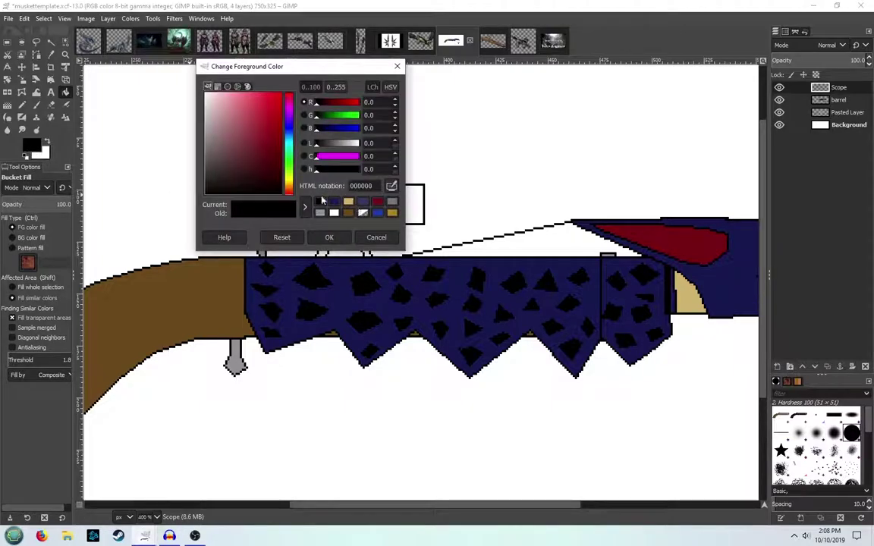
{"action": "left_click", "coordinate": [377, 206]}
{"action": "left_click", "coordinate": [329, 237]}
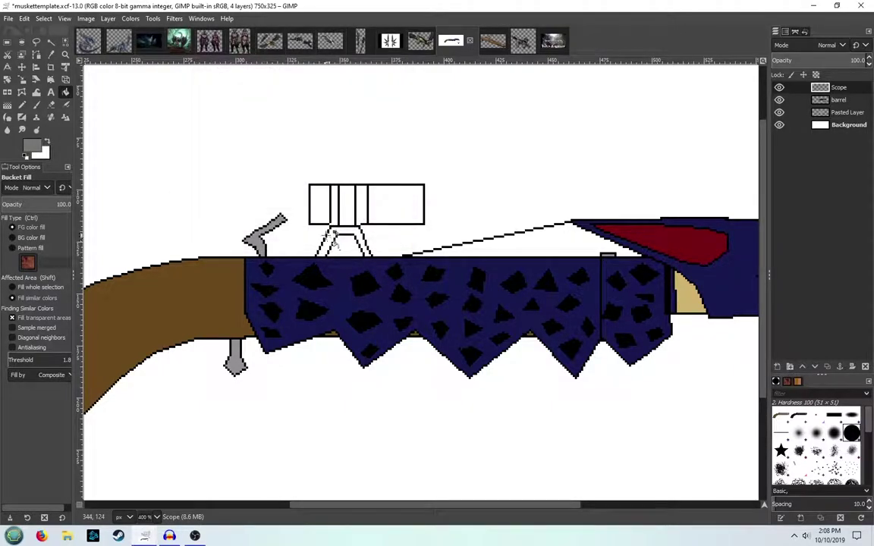
{"action": "left_click", "coordinate": [340, 236]}
{"action": "key", "text": "ctrl+z"}
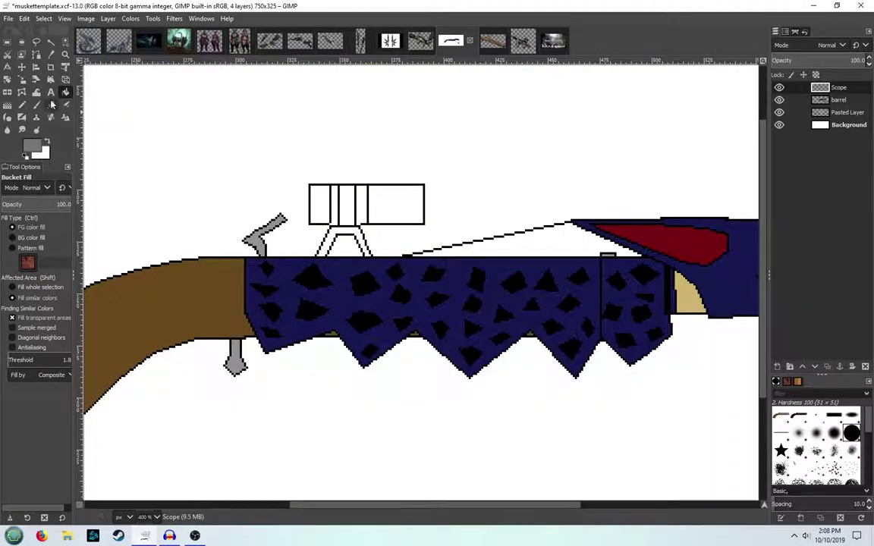
Close the scope mount's outline at its rear foot with the Pencil in the saved black
{"action": "left_click", "coordinate": [21, 105]}
{"action": "left_click", "coordinate": [31, 145]}
{"action": "left_click", "coordinate": [334, 201]}
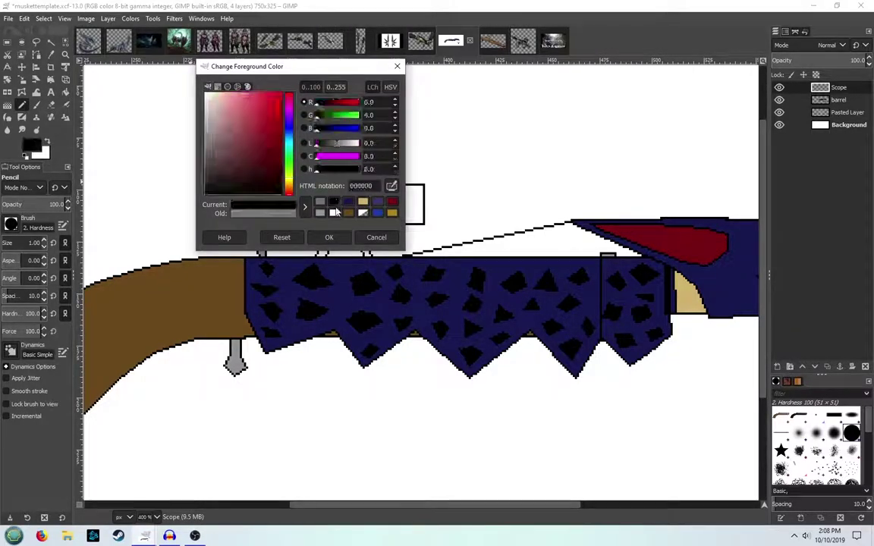
{"action": "left_click", "coordinate": [330, 238]}
{"action": "left_click", "coordinate": [318, 258]}
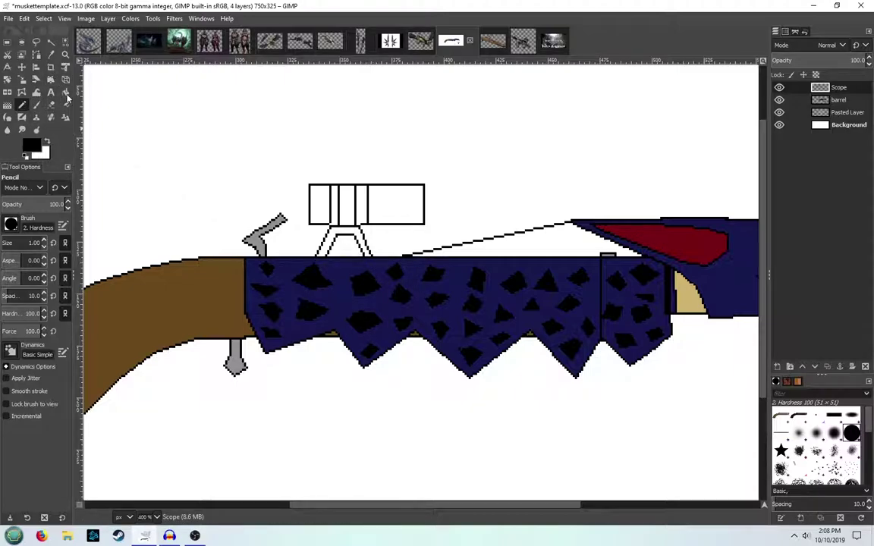
Fill the scope mount and the scope body's rear, middle and front sections with dark gray 757570
{"action": "left_click", "coordinate": [66, 93]}
{"action": "left_click", "coordinate": [32, 145]}
{"action": "left_click", "coordinate": [333, 202]}
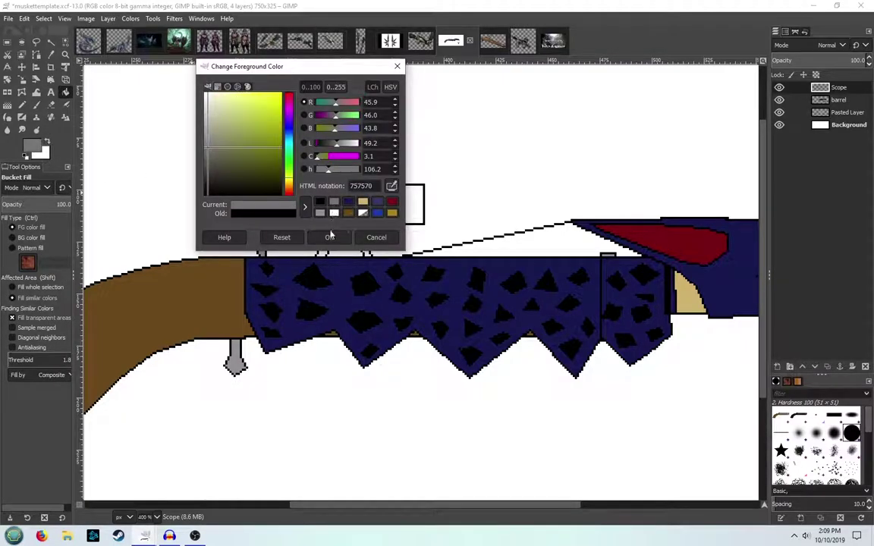
{"action": "left_click", "coordinate": [329, 237]}
{"action": "left_click", "coordinate": [327, 245]}
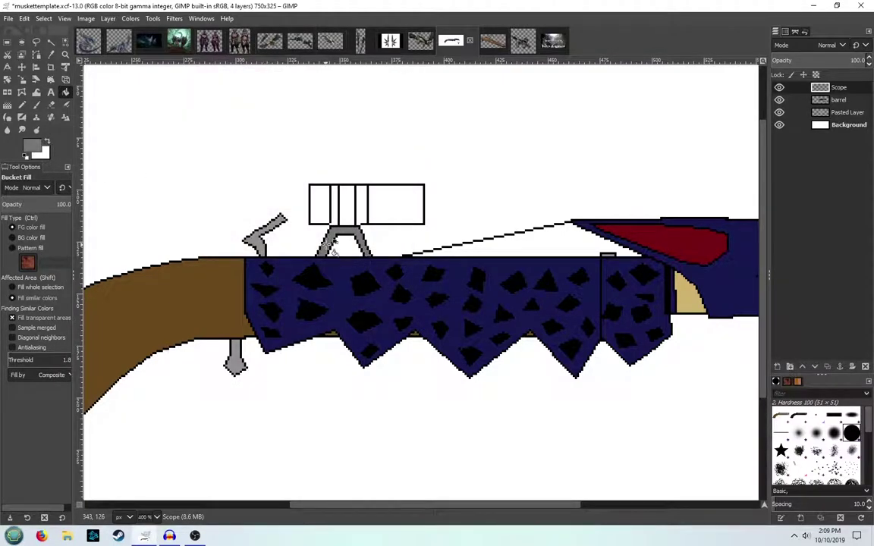
{"action": "left_click", "coordinate": [319, 203]}
{"action": "left_click", "coordinate": [347, 201]}
{"action": "left_click", "coordinate": [394, 204]}
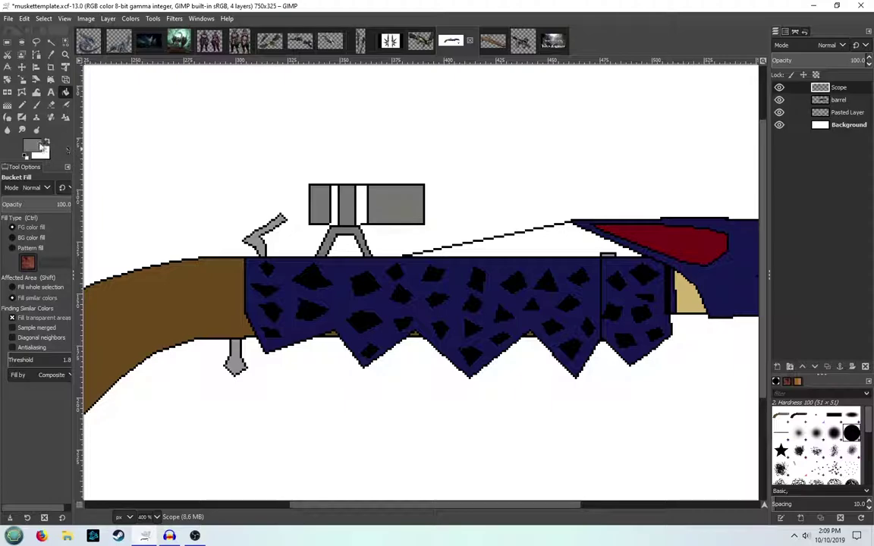
Mix a lighter gray from the saved gray 909293 and fill the scope body's two narrow bands with it
{"action": "left_click", "coordinate": [41, 144]}
{"action": "left_click", "coordinate": [321, 213]}
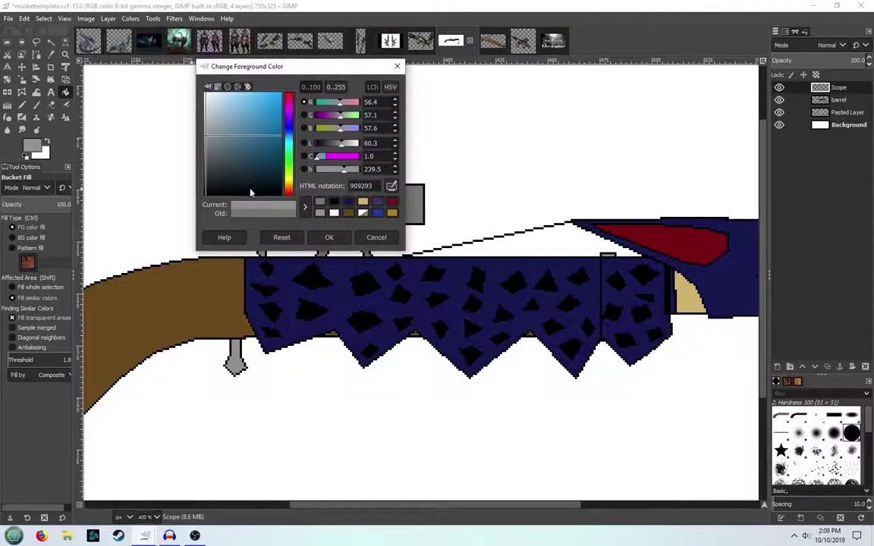
{"action": "left_click", "coordinate": [208, 124]}
{"action": "left_click", "coordinate": [330, 238]}
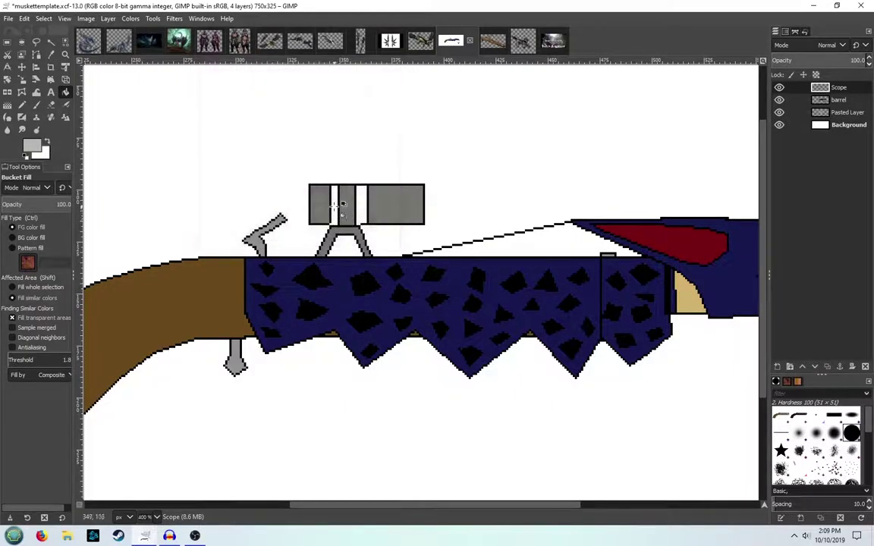
{"action": "left_click", "coordinate": [334, 204]}
Open the layer commands with the Scope layer selected
{"action": "scroll", "coordinate": [471, 215], "scroll_direction": "down", "scroll_amount": 3}
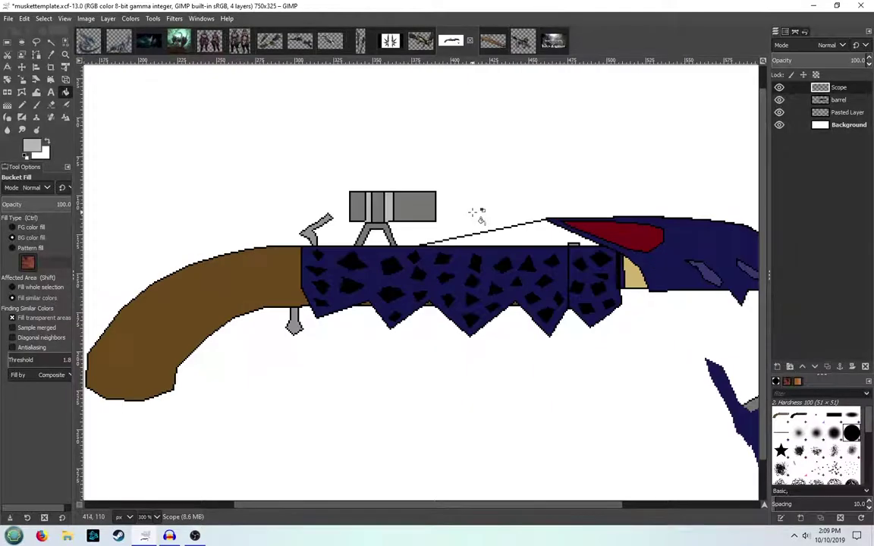
{"action": "scroll", "coordinate": [481, 197], "scroll_direction": "up", "scroll_amount": 1}
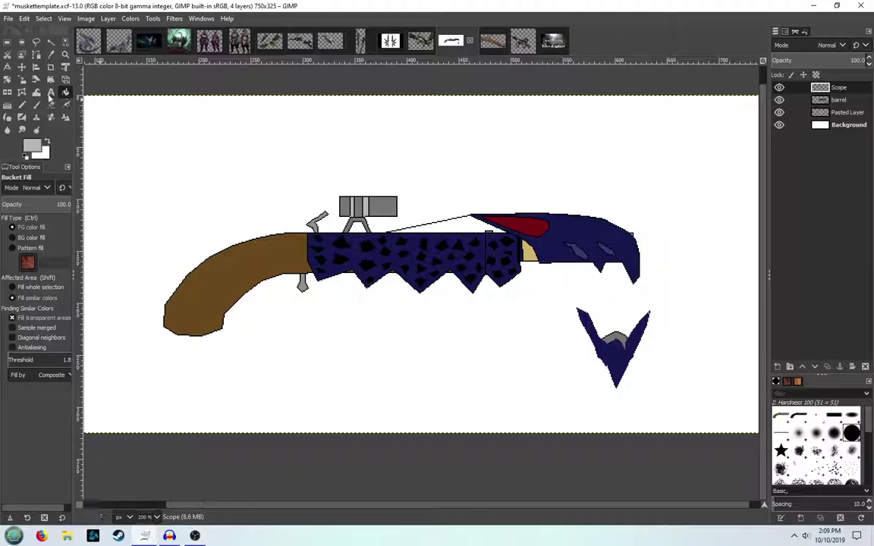
{"action": "scroll", "coordinate": [286, 311], "scroll_direction": "up", "scroll_amount": 1}
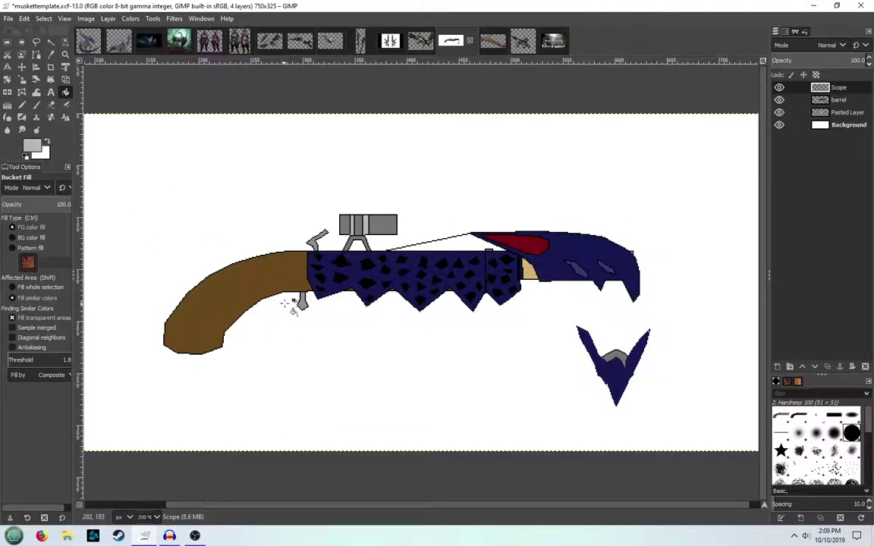
{"action": "right_click", "coordinate": [817, 171]}
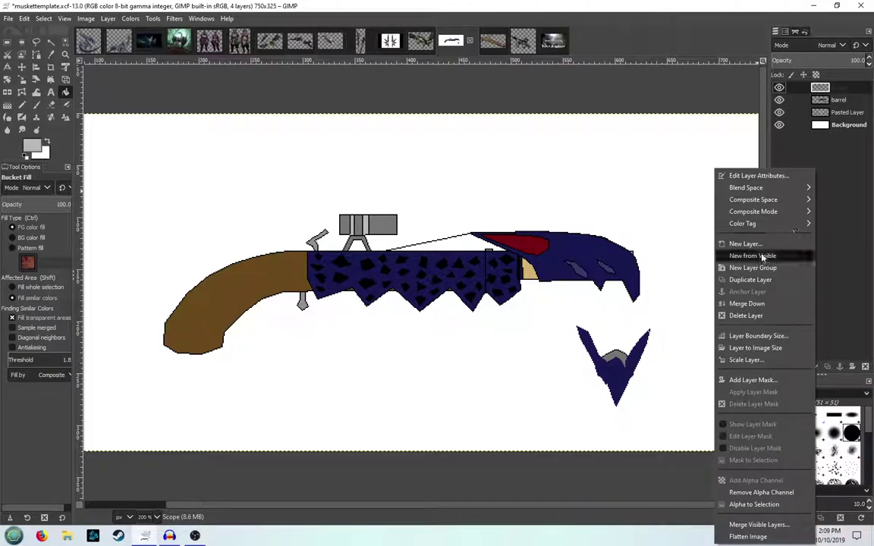
Create a transparent layer named Trigger and check the trigger on the wooden flintlock pistol reference image
{"action": "left_click", "coordinate": [751, 243]}
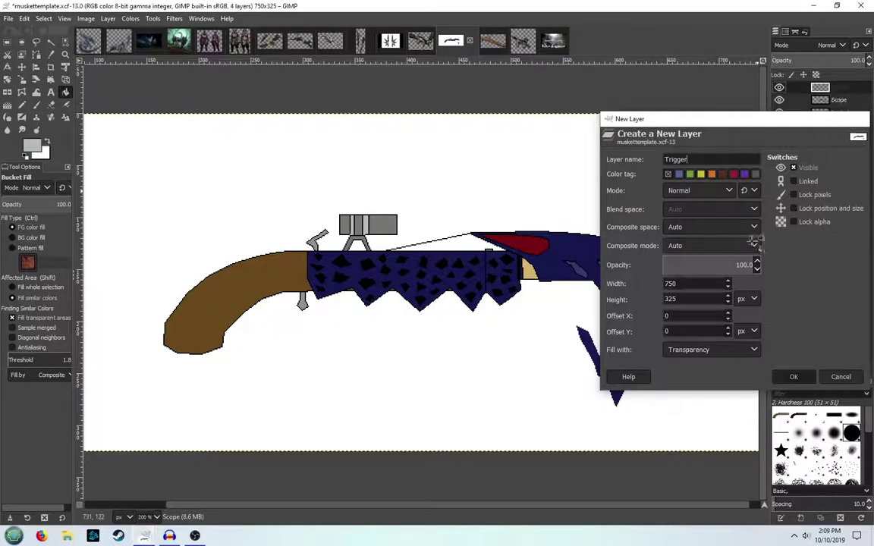
{"action": "key", "text": "Return"}
{"action": "left_click", "coordinate": [493, 40]}
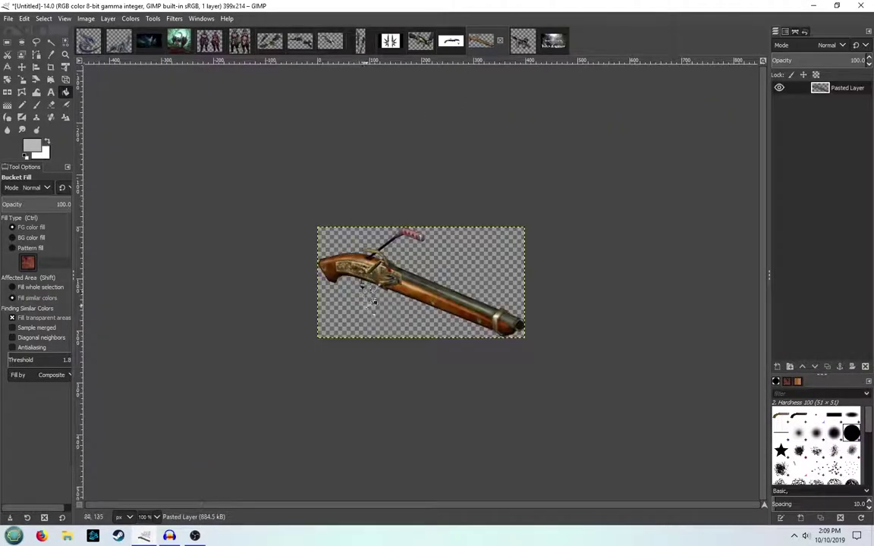
{"action": "left_click", "coordinate": [450, 40]}
Draw the outer outline of a trigger guard below the grip and barrel with a 1 px black Pencil in straight segments
{"action": "scroll", "coordinate": [256, 289], "scroll_direction": "up", "scroll_amount": 2}
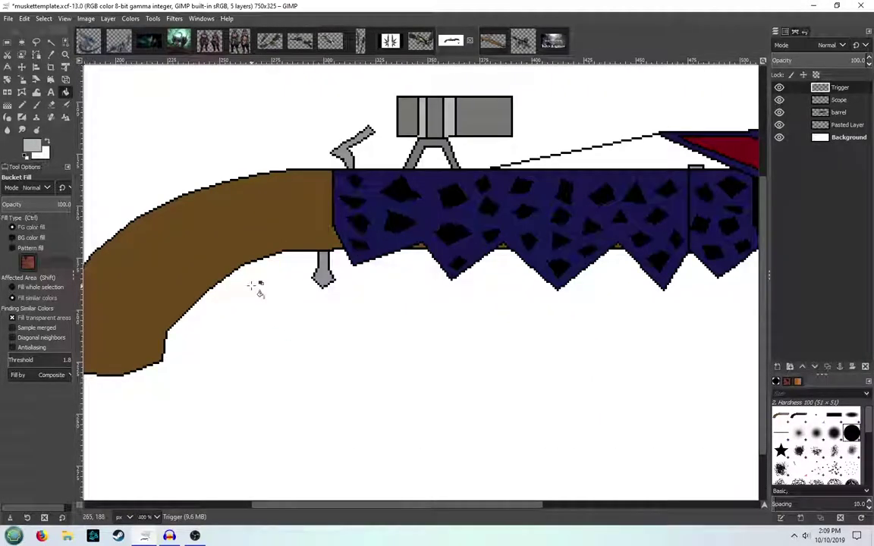
{"action": "left_click_drag", "start_coordinate": [174, 265], "coordinate": [202, 269]}
{"action": "left_click", "coordinate": [35, 105]}
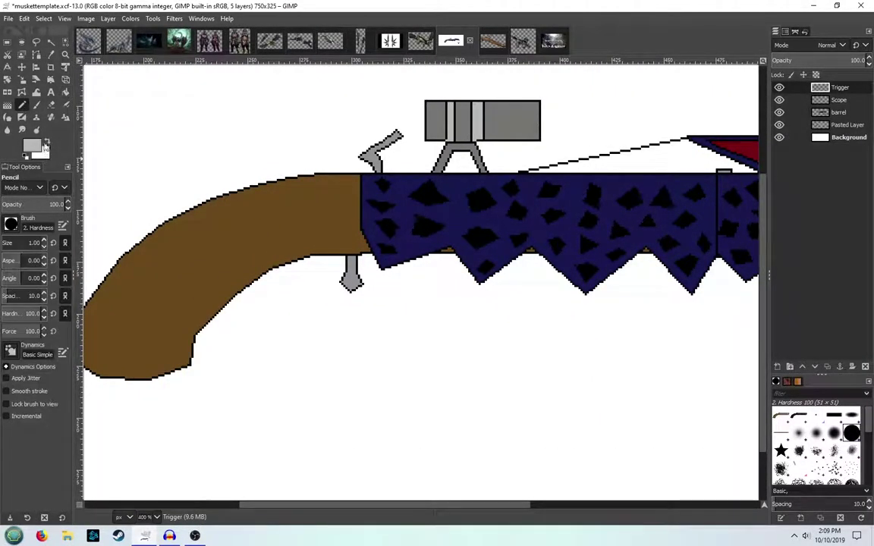
{"action": "left_click", "coordinate": [35, 145]}
{"action": "left_click", "coordinate": [346, 203]}
{"action": "left_click", "coordinate": [330, 236]}
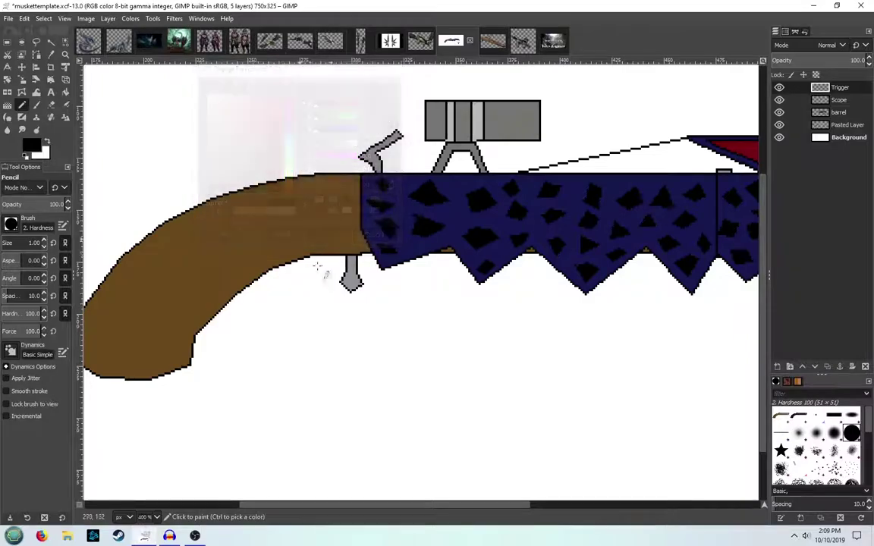
{"action": "left_click", "coordinate": [265, 273]}
{"action": "left_click", "coordinate": [277, 314], "text": "shift"}
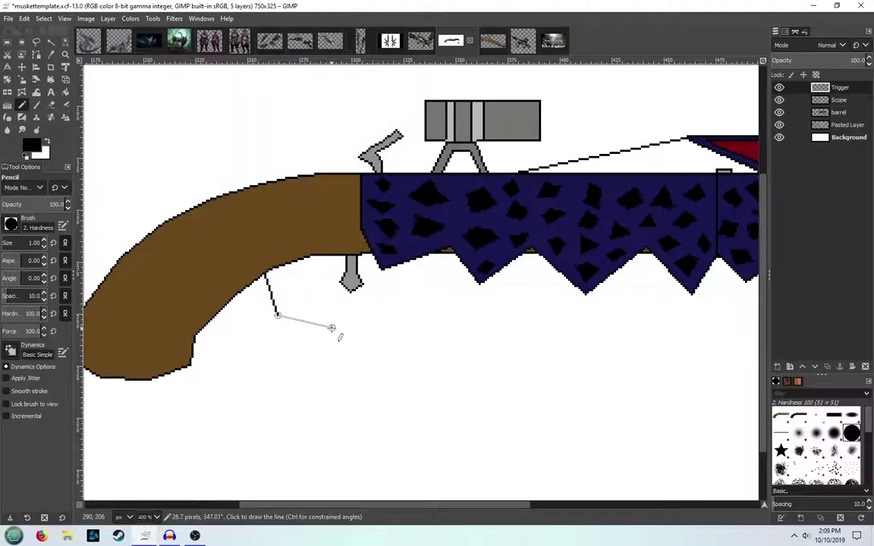
{"action": "left_click", "coordinate": [328, 327], "text": "shift"}
{"action": "left_click", "coordinate": [381, 325], "text": "shift"}
{"action": "left_click", "coordinate": [402, 295], "text": "shift"}
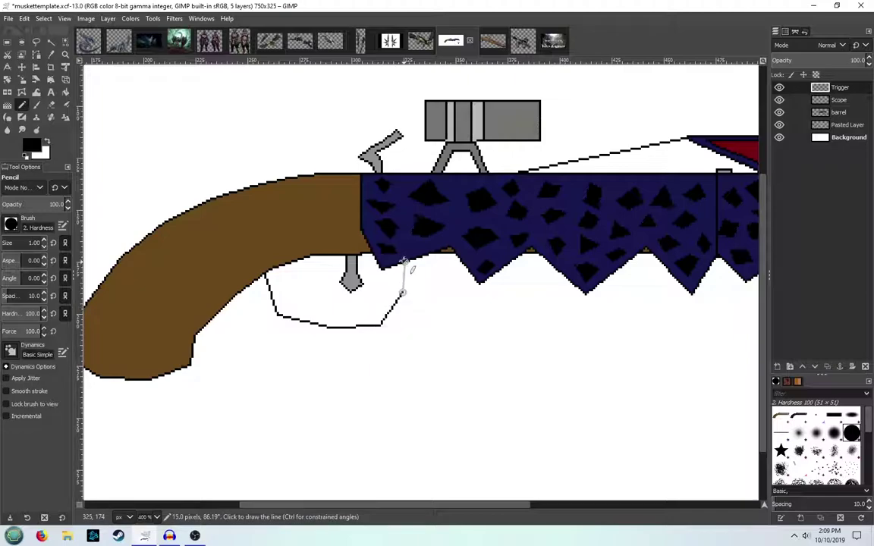
{"action": "left_click", "coordinate": [404, 263], "text": "shift"}
Draw the trigger guard's inner outline in straight black segments, running parallel inside the outer one from the barrel back to the grip
{"action": "left_click", "coordinate": [393, 267]}
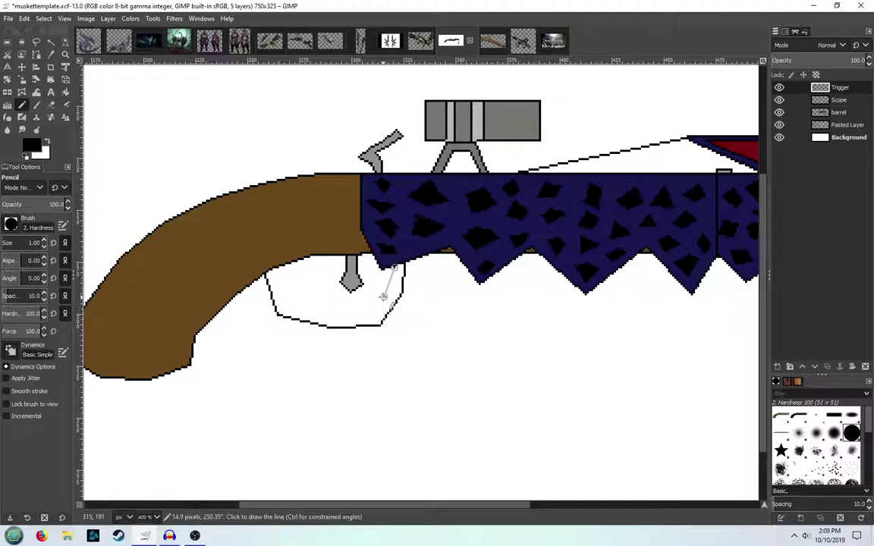
{"action": "left_click", "coordinate": [383, 296], "text": "shift"}
{"action": "left_click", "coordinate": [365, 311], "text": "shift"}
{"action": "left_click", "coordinate": [330, 308], "text": "shift"}
{"action": "left_click", "coordinate": [288, 306], "text": "shift"}
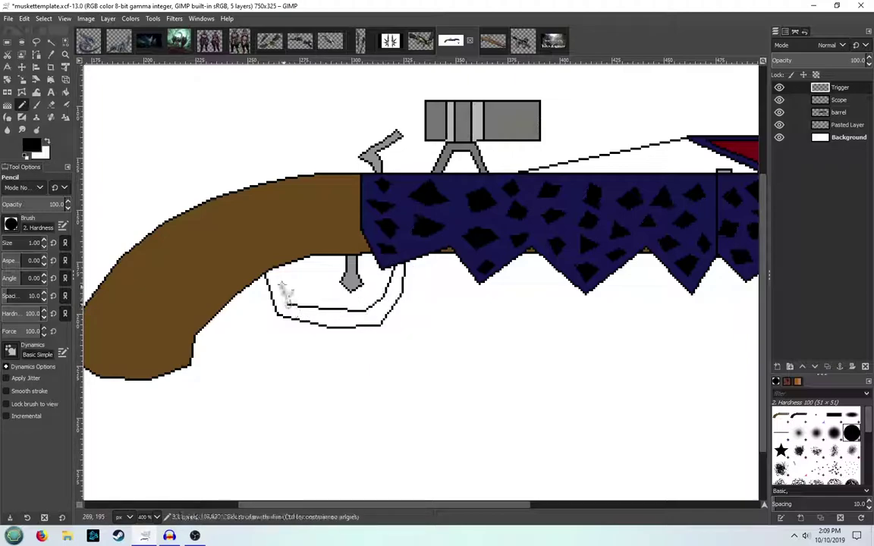
{"action": "left_click", "coordinate": [276, 269], "text": "shift"}
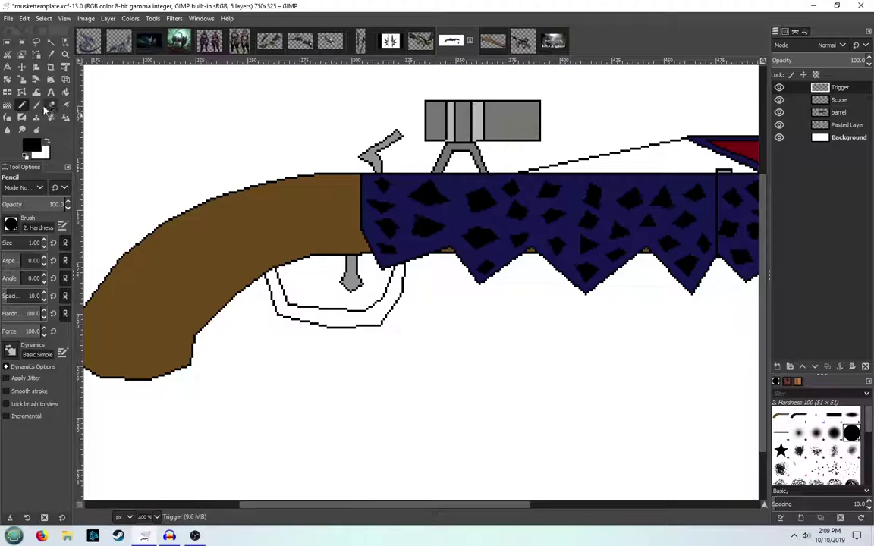
Paint over the old grey trigger below the gun with a white (ffffff) Pencil at size 12
{"action": "left_click", "coordinate": [32, 144]}
{"action": "left_click", "coordinate": [348, 214]}
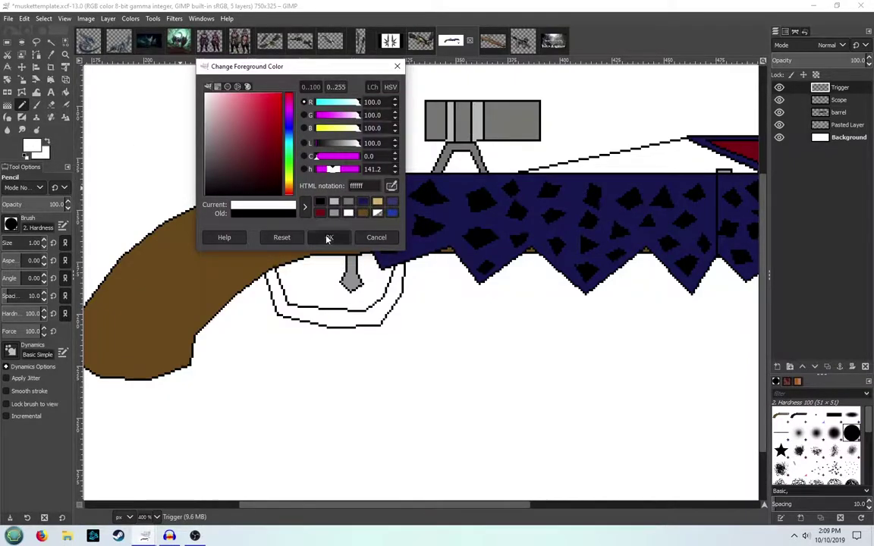
{"action": "left_click", "coordinate": [328, 237]}
{"action": "left_click", "coordinate": [45, 245]}
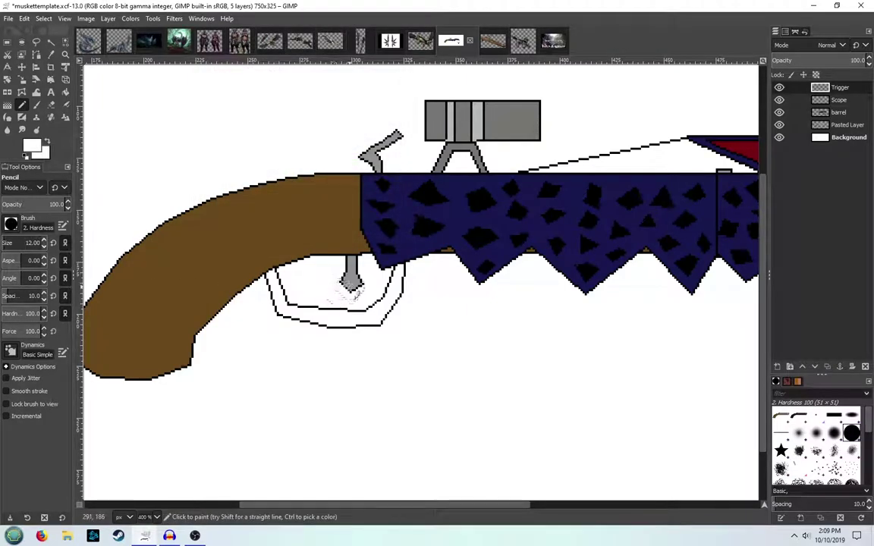
{"action": "left_click_drag", "start_coordinate": [353, 292], "coordinate": [346, 268]}
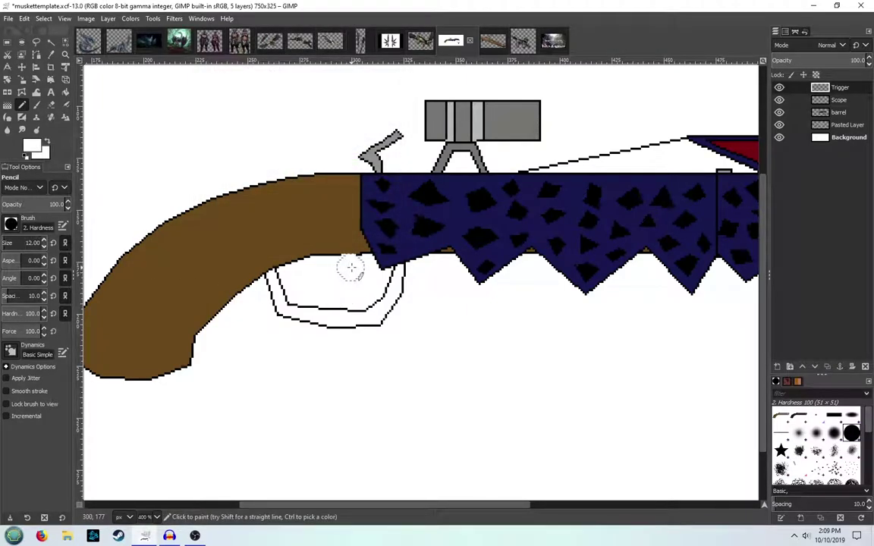
Draw a new curved, pointed trigger outline inside the guard with a black Pencil at size 1
{"action": "left_click", "coordinate": [32, 146]}
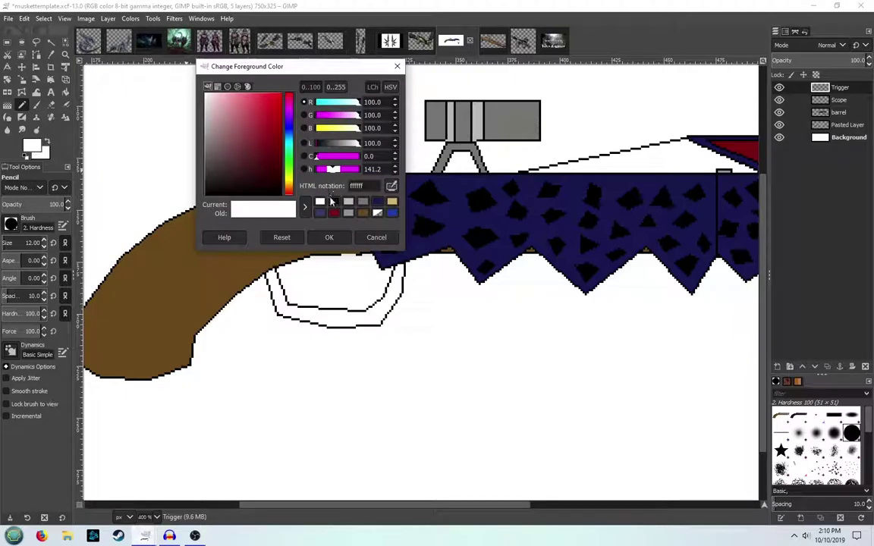
{"action": "left_click", "coordinate": [332, 201]}
{"action": "left_click", "coordinate": [329, 238]}
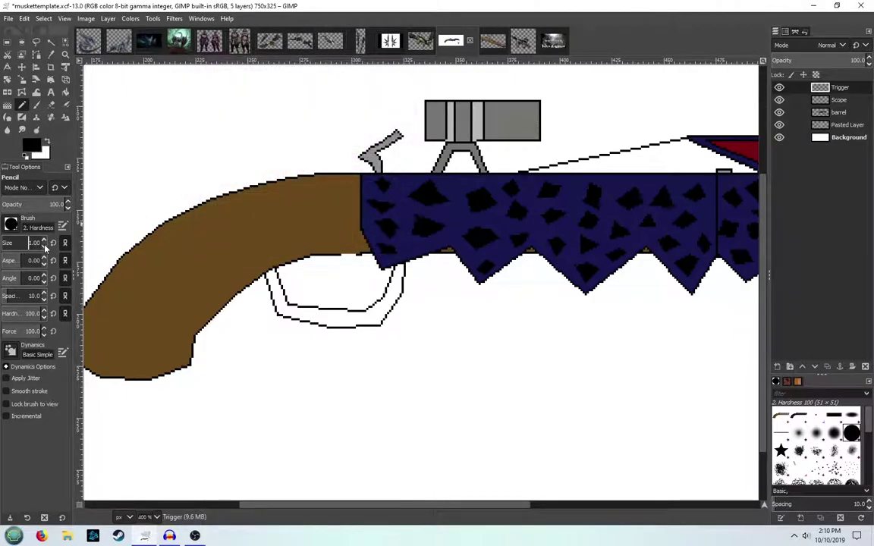
{"action": "mouse_move", "coordinate": [331, 277]}
{"action": "left_mouse_down"}
{"action": "mouse_move", "coordinate": [359, 300]}
{"action": "mouse_move", "coordinate": [347, 256]}
{"action": "left_mouse_up"}
{"action": "left_click", "coordinate": [348, 255], "text": "shift"}
{"action": "left_click", "coordinate": [342, 255], "text": "shift"}
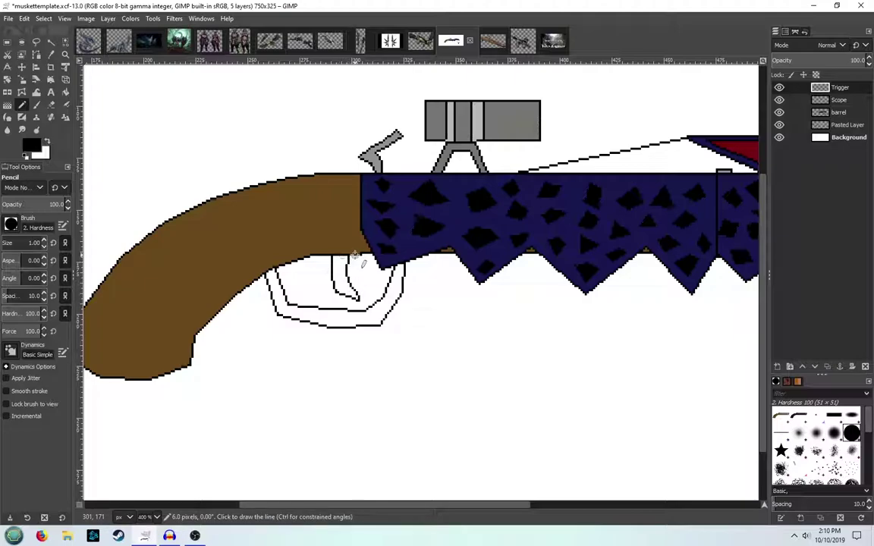
{"action": "left_click", "coordinate": [66, 92]}
{"action": "left_click", "coordinate": [38, 146]}
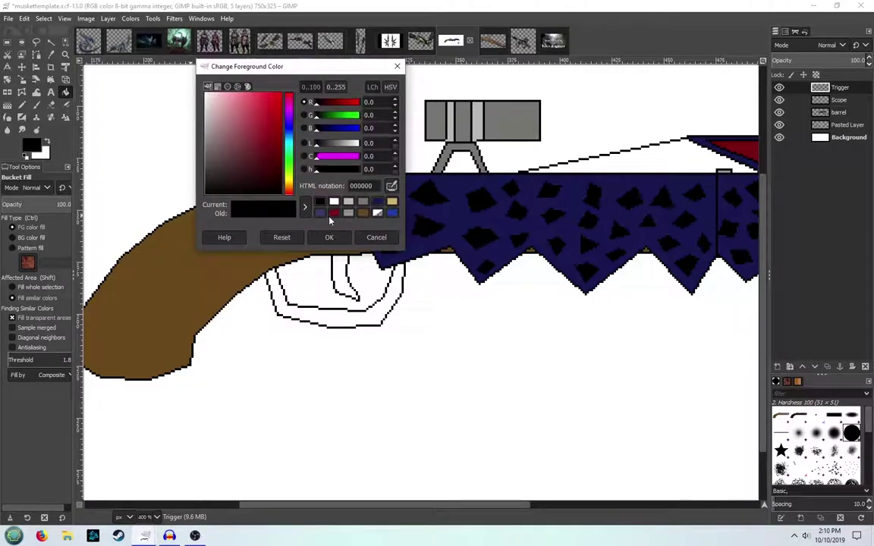
{"action": "left_click", "coordinate": [387, 237]}
Close both upper ends of the trigger guard outline with short black Pencil lines along the grip and the barrel
{"action": "left_click", "coordinate": [21, 105]}
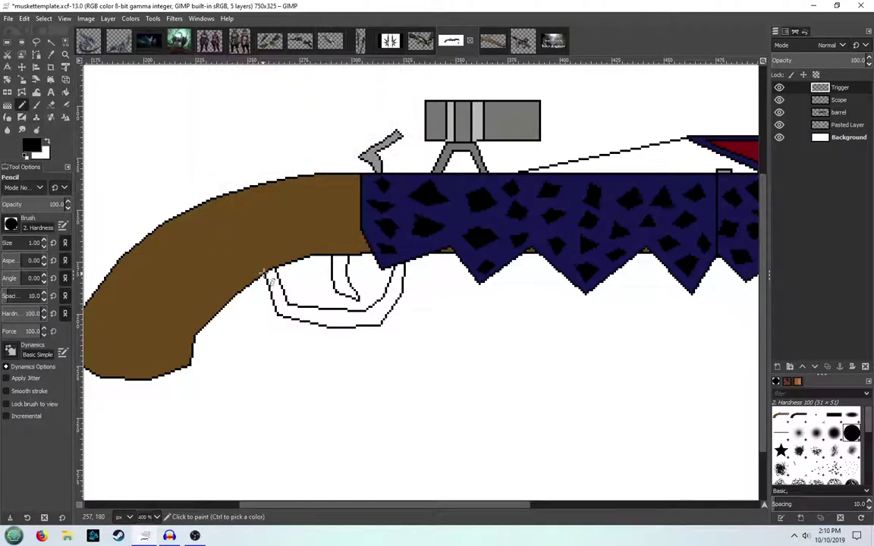
{"action": "left_click", "coordinate": [264, 274]}
{"action": "left_click", "coordinate": [276, 267], "text": "shift"}
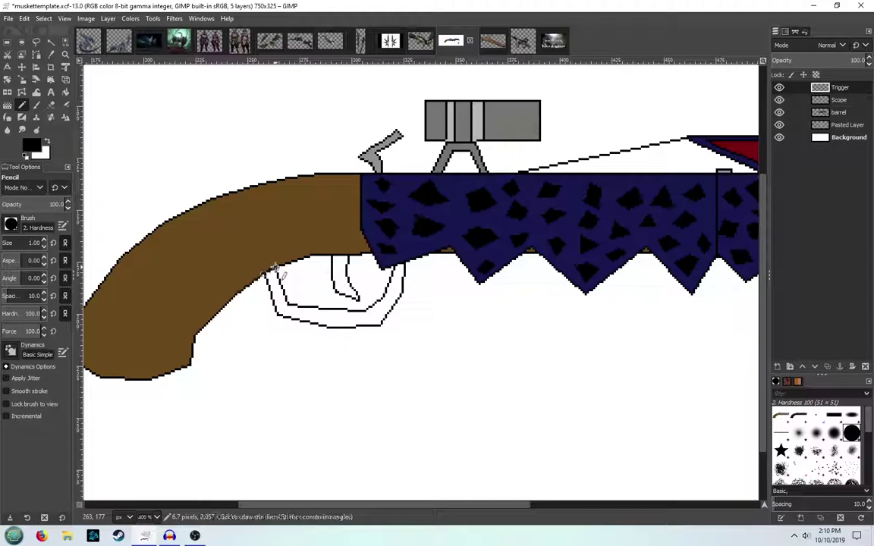
{"action": "left_click", "coordinate": [393, 264]}
{"action": "left_click", "coordinate": [403, 262], "text": "shift"}
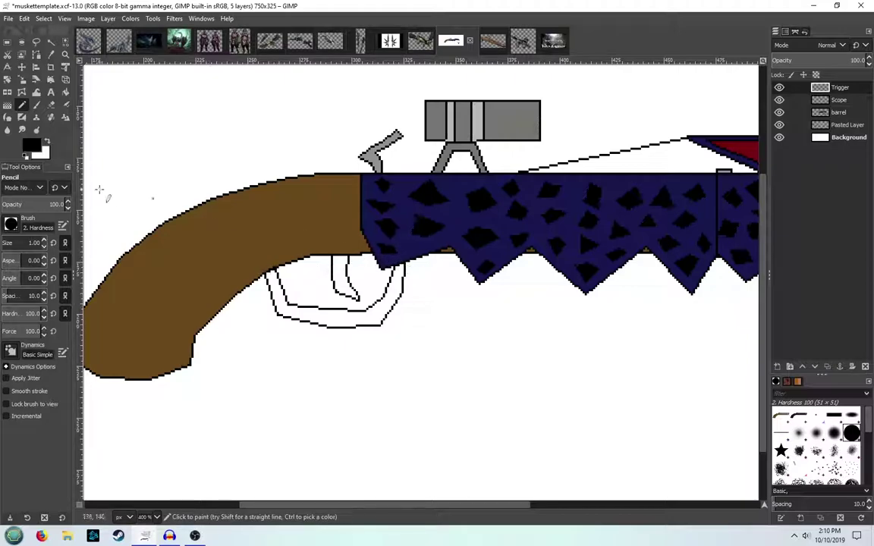
Bucket-fill the trigger guard with the tan colour d4b16b
{"action": "left_click", "coordinate": [66, 92]}
{"action": "left_click", "coordinate": [30, 144]}
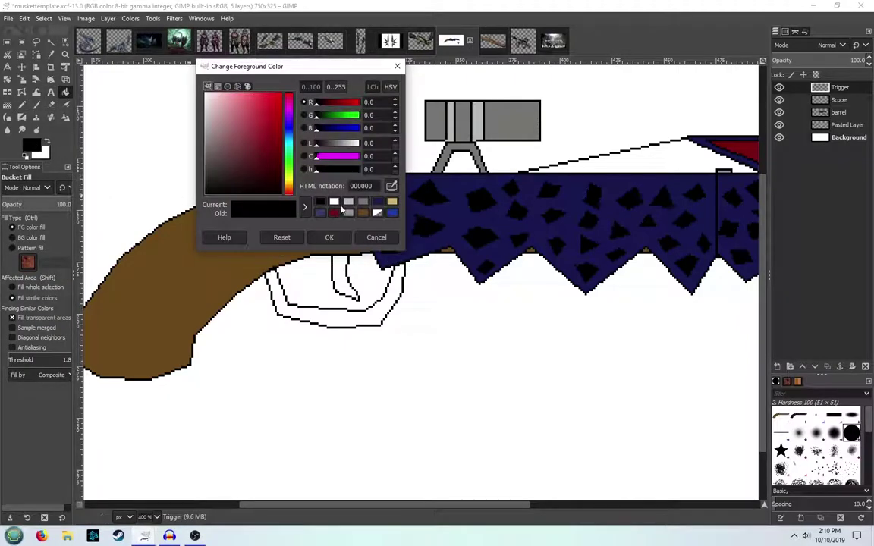
{"action": "left_click", "coordinate": [391, 202]}
{"action": "left_click", "coordinate": [330, 237]}
{"action": "left_click", "coordinate": [344, 319]}
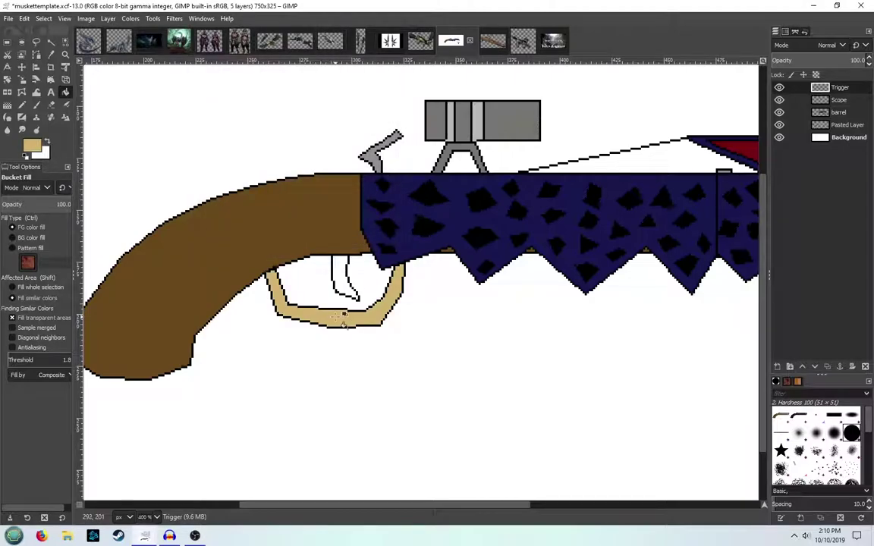
{"action": "left_click", "coordinate": [21, 105]}
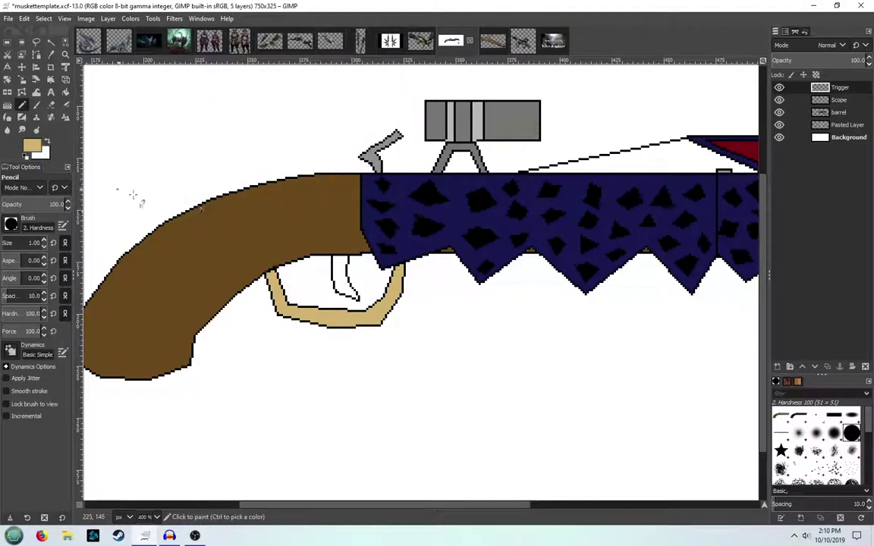
{"action": "left_click", "coordinate": [36, 149]}
{"action": "left_click", "coordinate": [34, 149]}
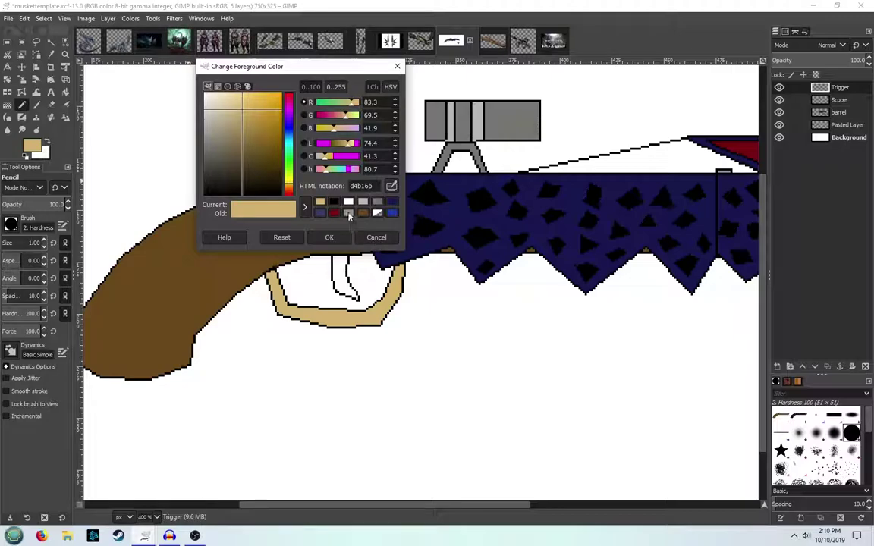
{"action": "left_click", "coordinate": [333, 202]}
{"action": "left_click", "coordinate": [329, 237]}
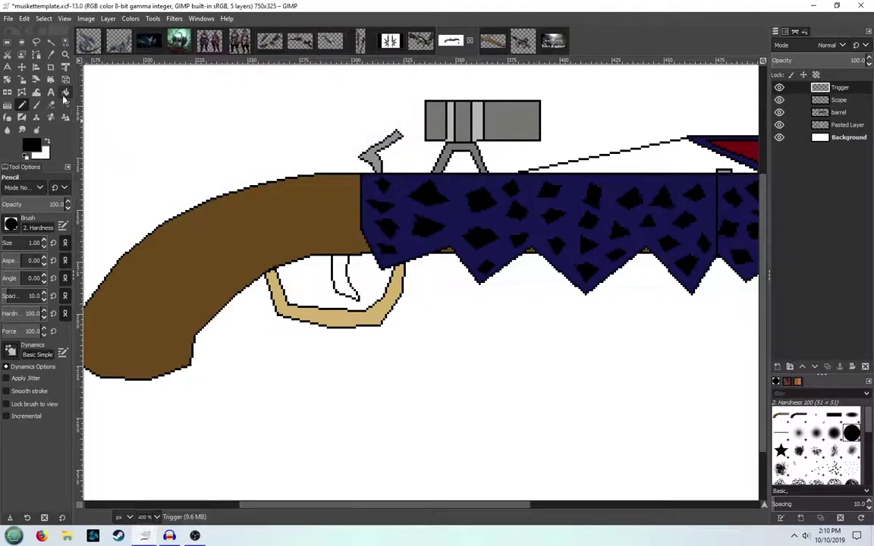
Bucket-fill the curved trigger with the light grey colour b6b9bb
{"action": "left_click", "coordinate": [65, 91]}
{"action": "left_click", "coordinate": [31, 144]}
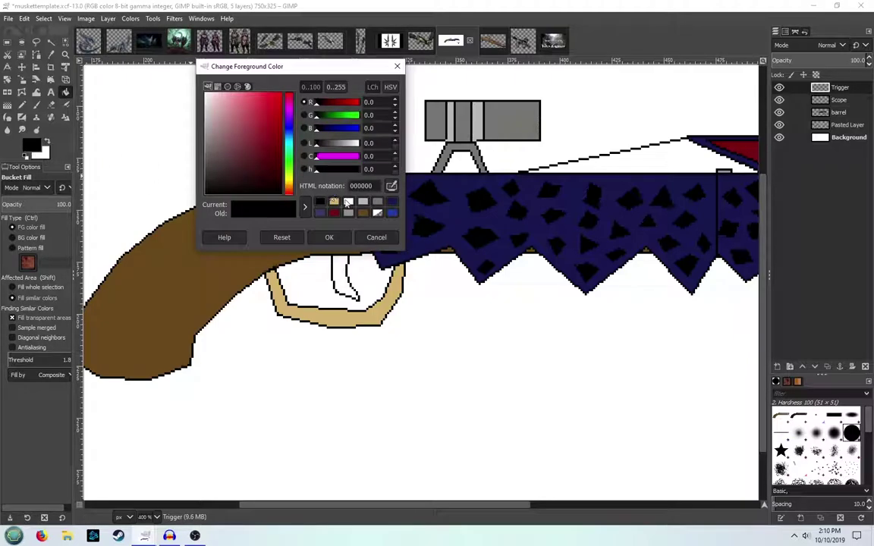
{"action": "left_click", "coordinate": [349, 201]}
{"action": "left_click", "coordinate": [363, 202]}
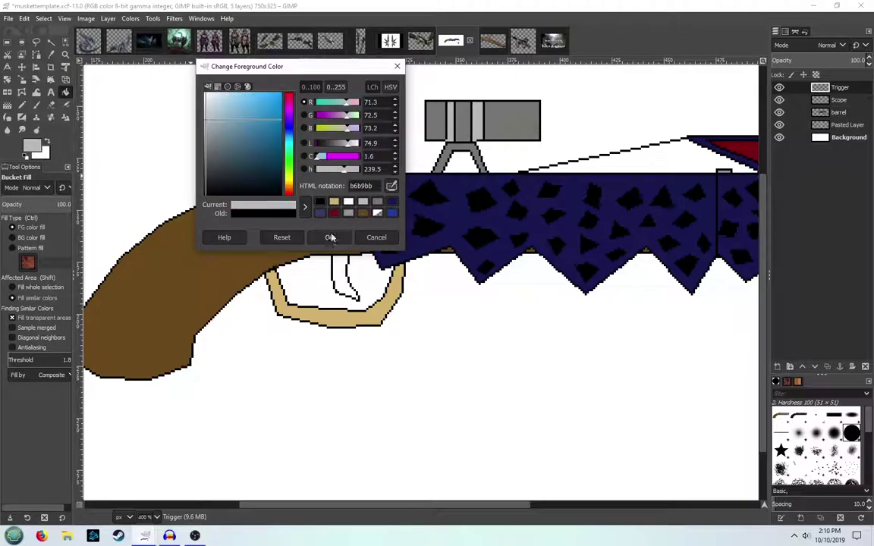
{"action": "left_click", "coordinate": [330, 237]}
{"action": "left_click", "coordinate": [344, 280]}
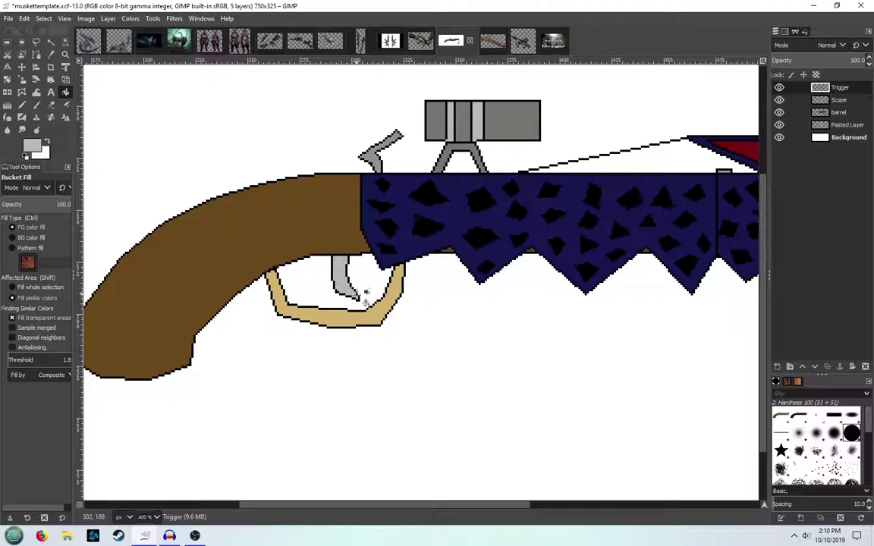
Activate the Pencil tool and create a new transparent layer named Stock above the Trigger layer
{"action": "scroll", "coordinate": [410, 300], "scroll_direction": "down", "scroll_amount": 2}
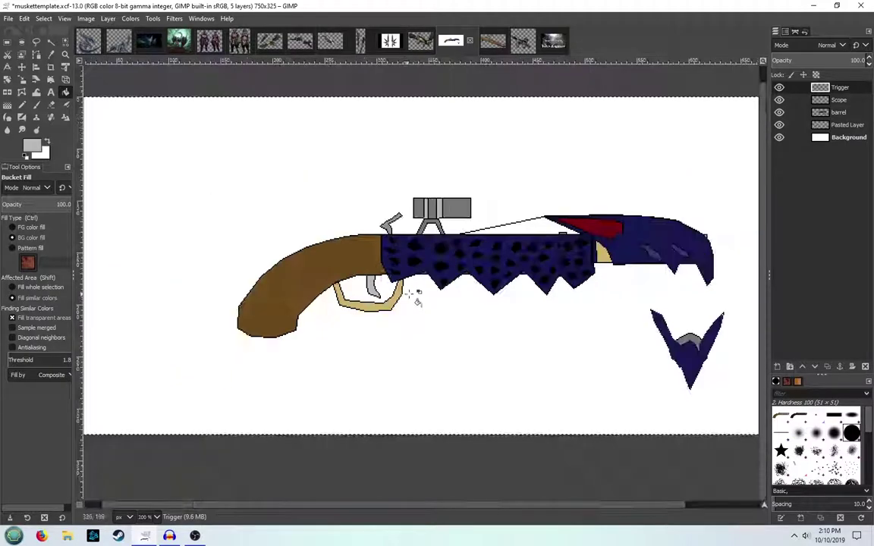
{"action": "left_click_drag", "start_coordinate": [410, 302], "coordinate": [346, 288]}
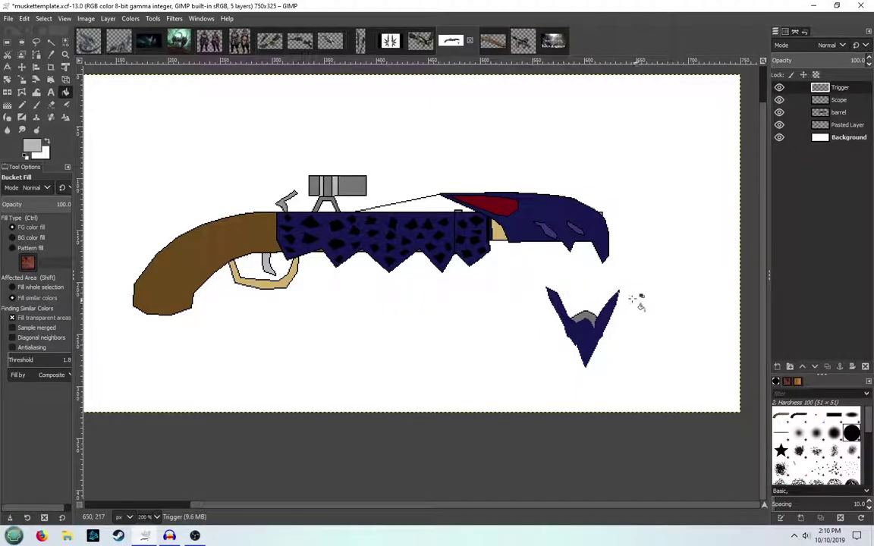
{"action": "key", "text": "n"}
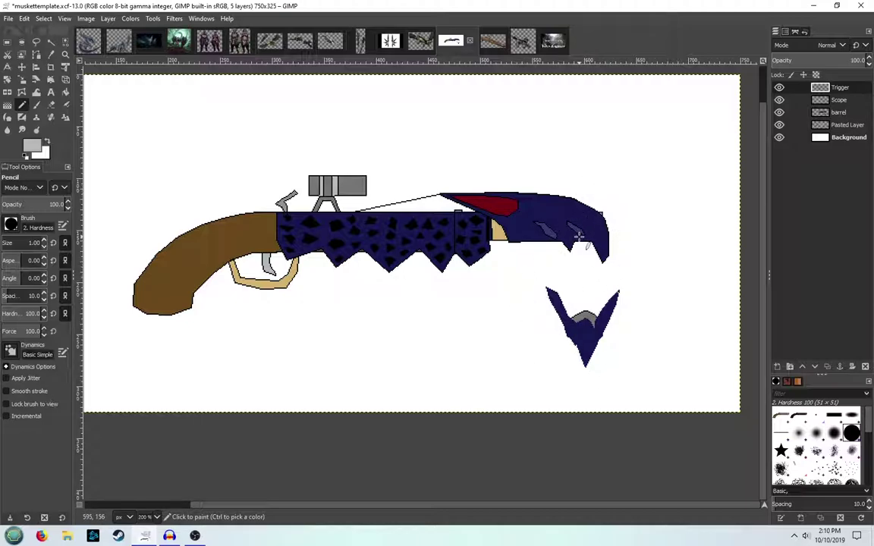
{"action": "left_click_drag", "start_coordinate": [384, 215], "coordinate": [480, 213]}
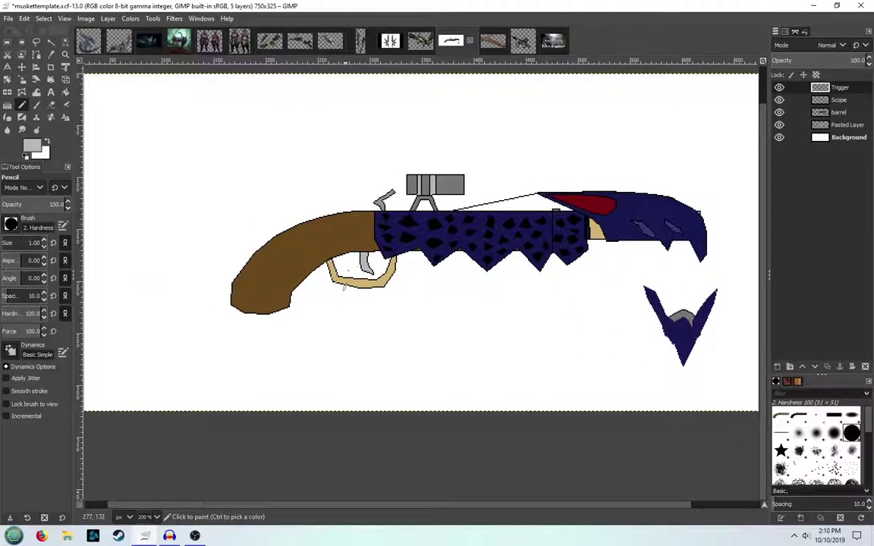
{"action": "scroll", "coordinate": [250, 185], "scroll_direction": "left", "scroll_amount": 1}
{"action": "right_click", "coordinate": [796, 197]}
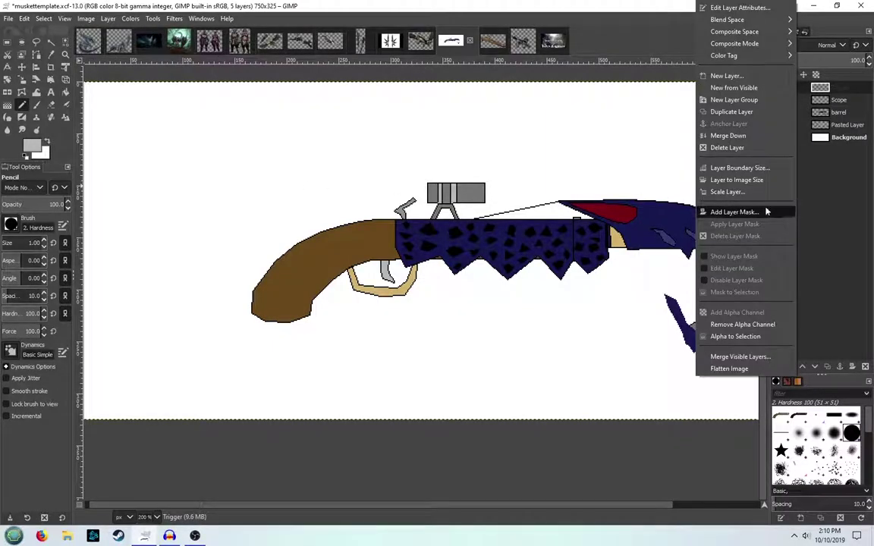
{"action": "left_click", "coordinate": [740, 76]}
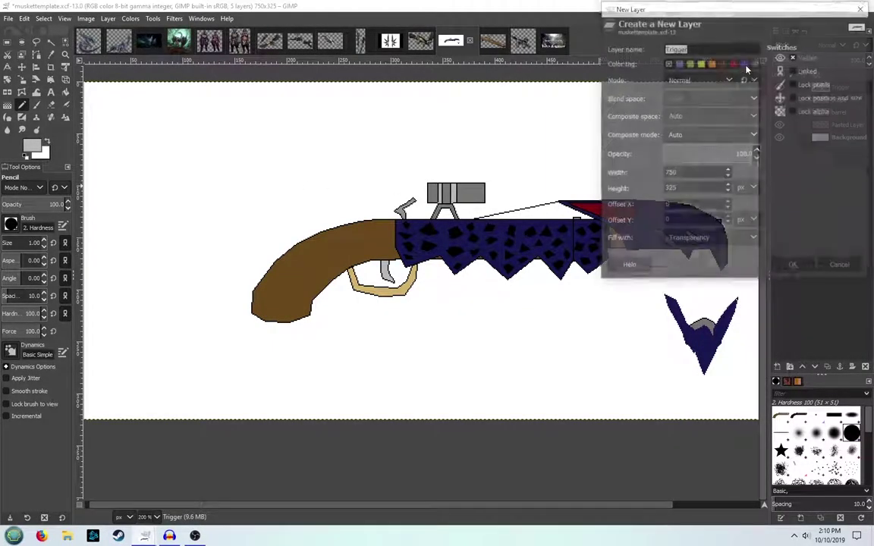
{"action": "type", "text": "Stock"}
{"action": "key", "text": "Return"}
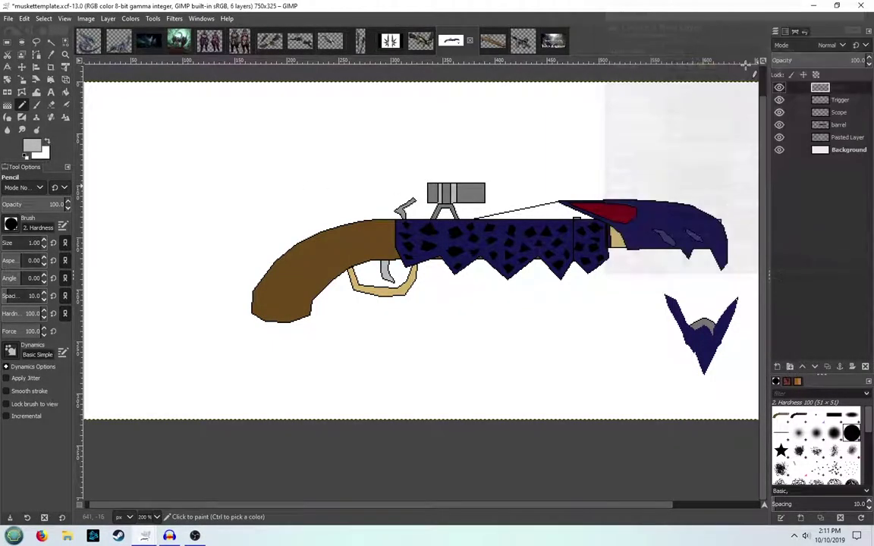
Paint over the brown grip on the Stock layer with the Pencil in white ffffff
{"action": "left_click", "coordinate": [31, 146]}
{"action": "left_click", "coordinate": [365, 203]}
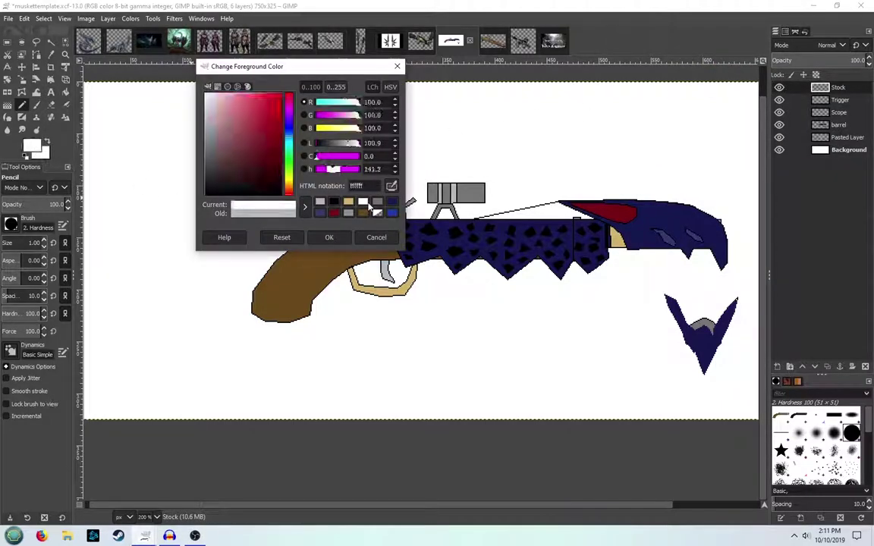
{"action": "left_click", "coordinate": [329, 236]}
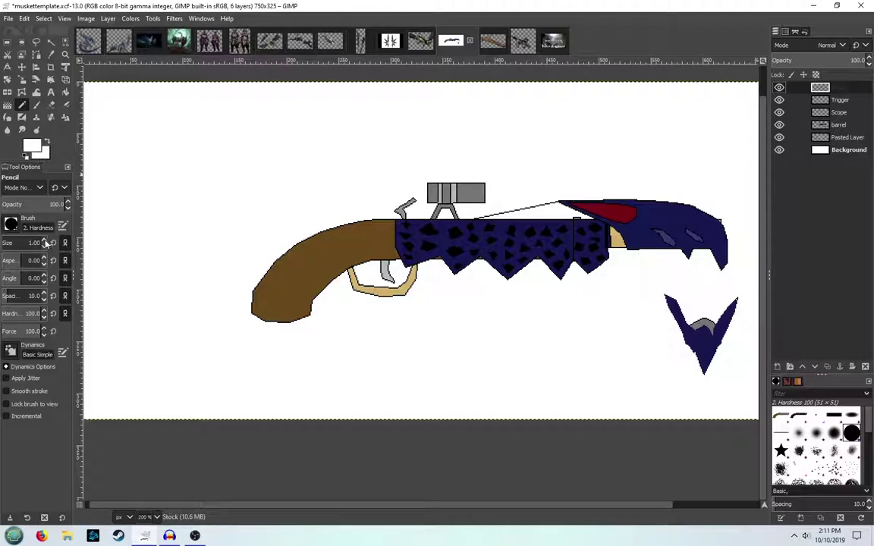
{"action": "mouse_move", "coordinate": [302, 233]}
{"action": "left_mouse_down"}
{"action": "mouse_move", "coordinate": [333, 253]}
{"action": "mouse_move", "coordinate": [339, 273]}
{"action": "mouse_move", "coordinate": [293, 316]}
{"action": "mouse_move", "coordinate": [300, 305]}
{"action": "mouse_move", "coordinate": [236, 316]}
{"action": "mouse_move", "coordinate": [263, 316]}
{"action": "mouse_move", "coordinate": [257, 304]}
{"action": "mouse_move", "coordinate": [274, 317]}
{"action": "mouse_move", "coordinate": [287, 290]}
{"action": "mouse_move", "coordinate": [281, 303]}
{"action": "mouse_move", "coordinate": [273, 251]}
{"action": "mouse_move", "coordinate": [291, 242]}
{"action": "mouse_move", "coordinate": [317, 250]}
{"action": "mouse_move", "coordinate": [325, 266]}
{"action": "mouse_move", "coordinate": [319, 229]}
{"action": "mouse_move", "coordinate": [385, 219]}
{"action": "mouse_move", "coordinate": [387, 250]}
{"action": "mouse_move", "coordinate": [346, 260]}
{"action": "mouse_move", "coordinate": [375, 232]}
{"action": "mouse_move", "coordinate": [359, 257]}
{"action": "mouse_move", "coordinate": [368, 243]}
{"action": "mouse_move", "coordinate": [329, 251]}
{"action": "mouse_move", "coordinate": [360, 244]}
{"action": "mouse_move", "coordinate": [358, 224]}
{"action": "mouse_move", "coordinate": [353, 249]}
{"action": "left_mouse_up"}
Set the Pencil size to 1 and cover the brown remnants along the barrel's rear edge with white
{"action": "scroll", "coordinate": [352, 250], "scroll_direction": "up", "scroll_amount": 3}
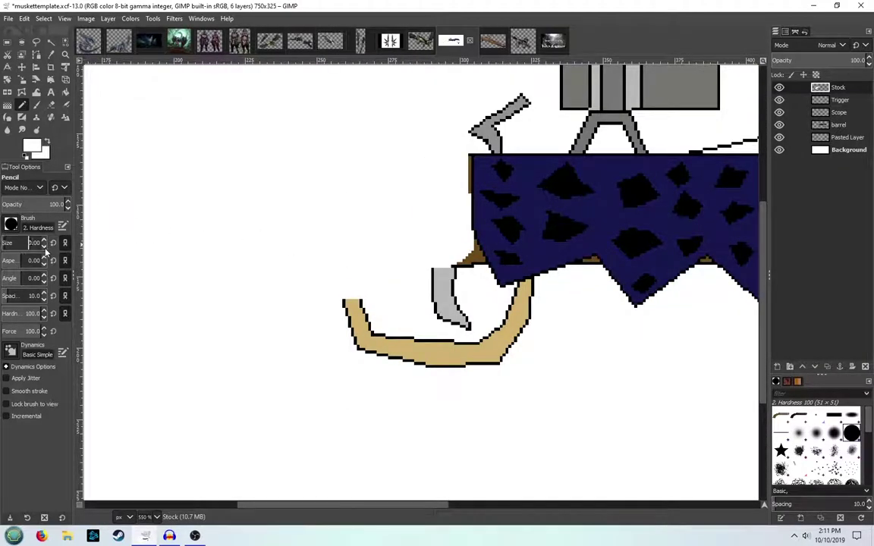
{"action": "type", "text": "1"}
{"action": "key", "text": "Return"}
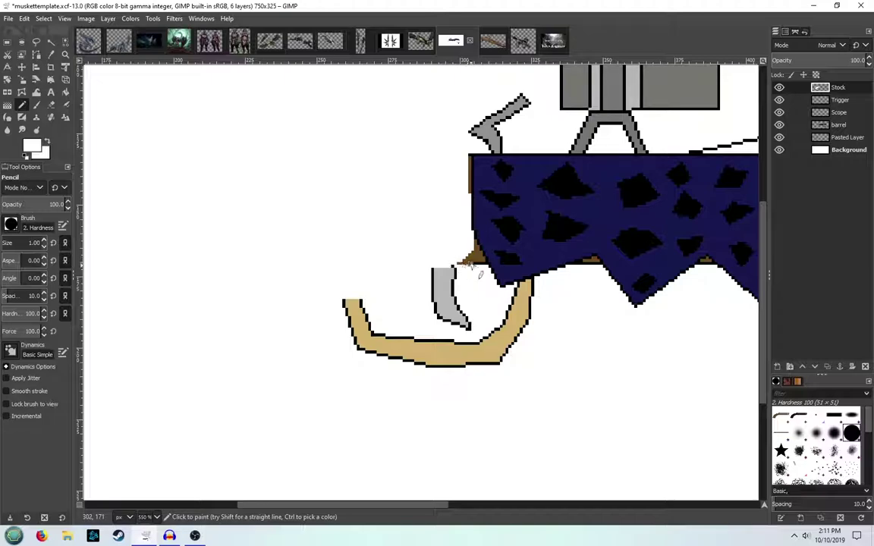
{"action": "mouse_move", "coordinate": [476, 244]}
{"action": "left_mouse_down"}
{"action": "mouse_move", "coordinate": [472, 271]}
{"action": "mouse_move", "coordinate": [469, 249]}
{"action": "left_mouse_up"}
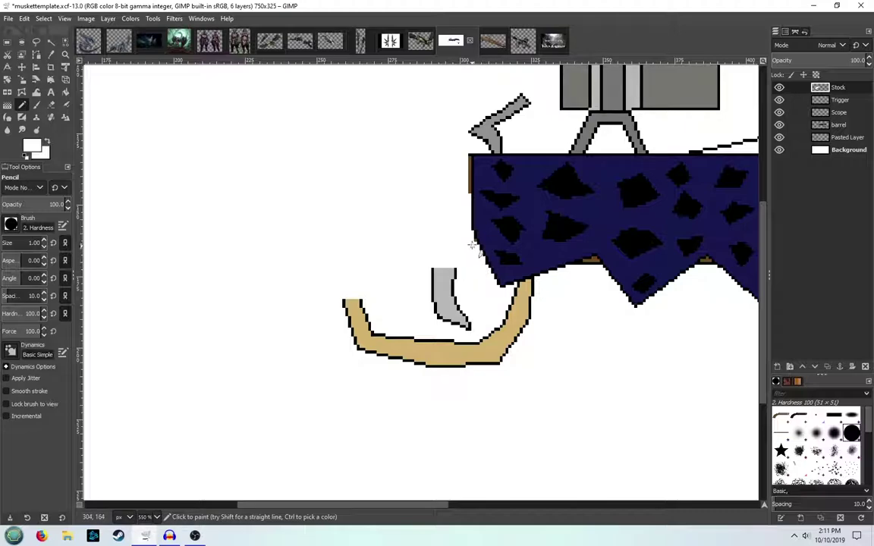
{"action": "left_click_drag", "start_coordinate": [469, 197], "coordinate": [470, 156]}
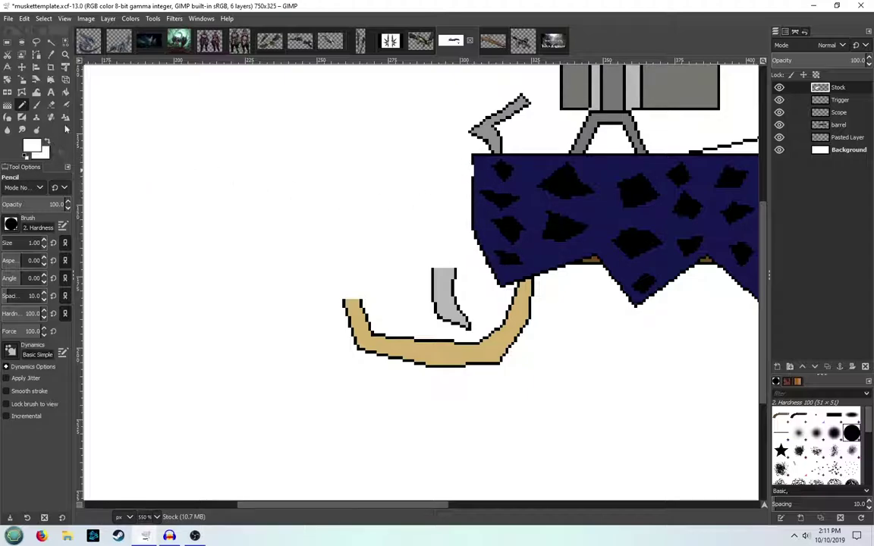
Retouch the barrel's rear edge near its upper corner with the Pencil in the saved dark blue 161b52
{"action": "left_click", "coordinate": [32, 147]}
{"action": "left_click", "coordinate": [392, 201]}
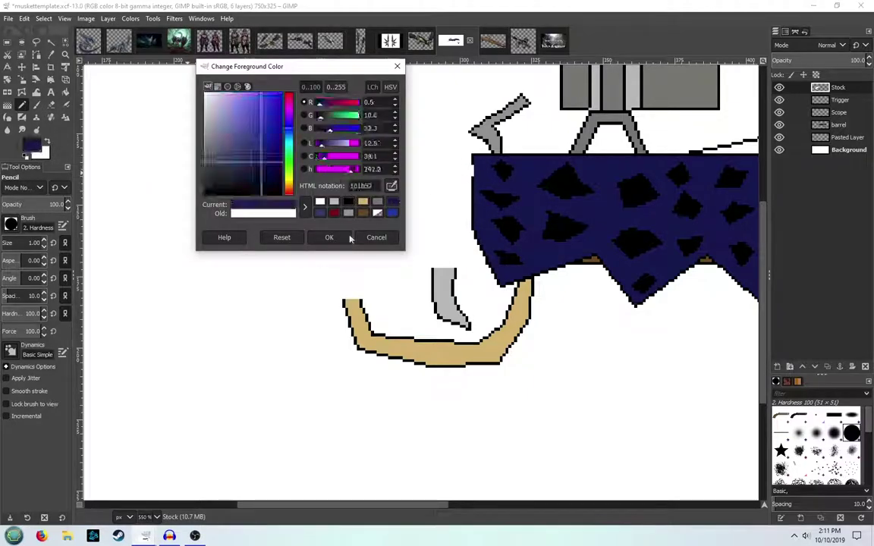
{"action": "left_click", "coordinate": [345, 237]}
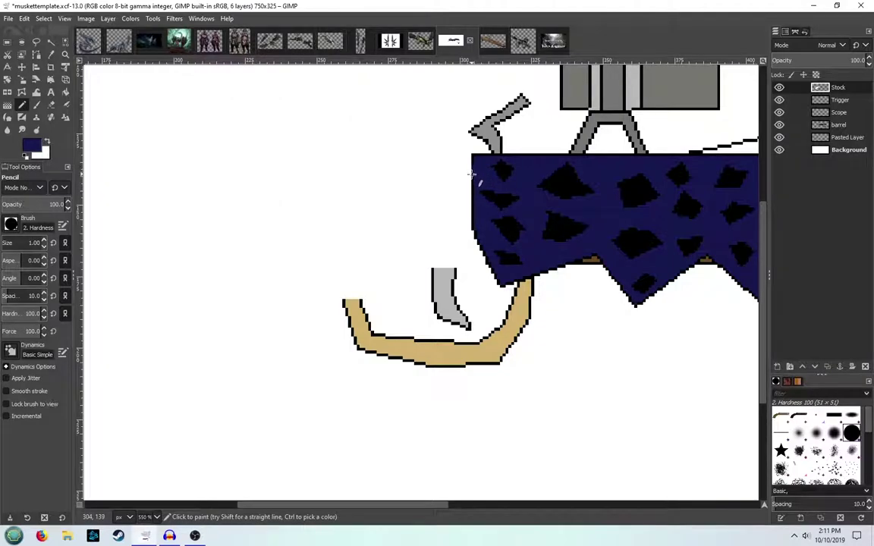
Examine the winged monster's body and spiked tail in the first two reference images, then return to the weapon drawing
{"action": "scroll", "coordinate": [312, 206], "scroll_direction": "down", "scroll_amount": 3}
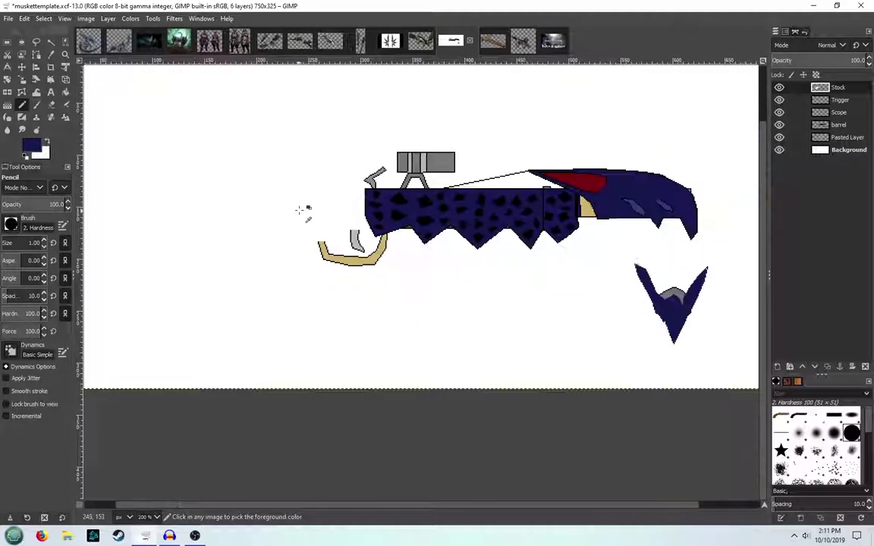
{"action": "left_click_drag", "start_coordinate": [243, 211], "coordinate": [245, 227]}
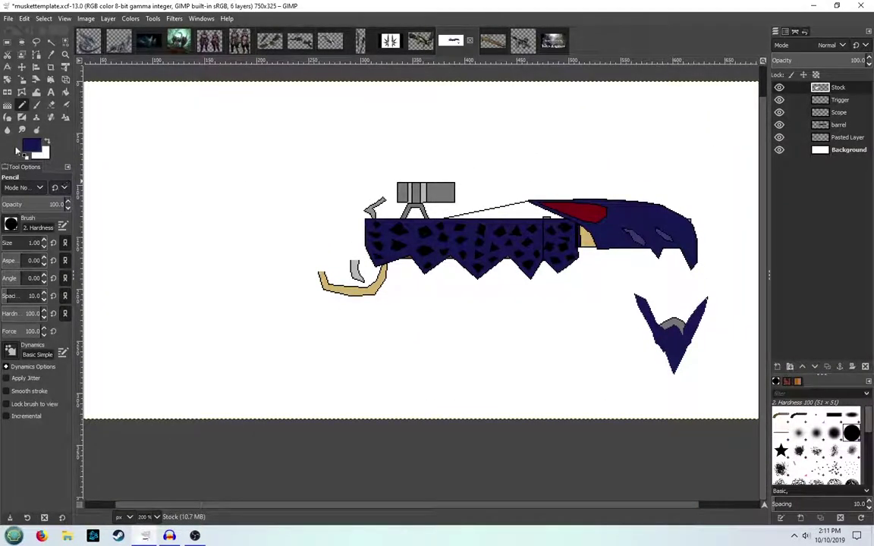
{"action": "left_click", "coordinate": [88, 42]}
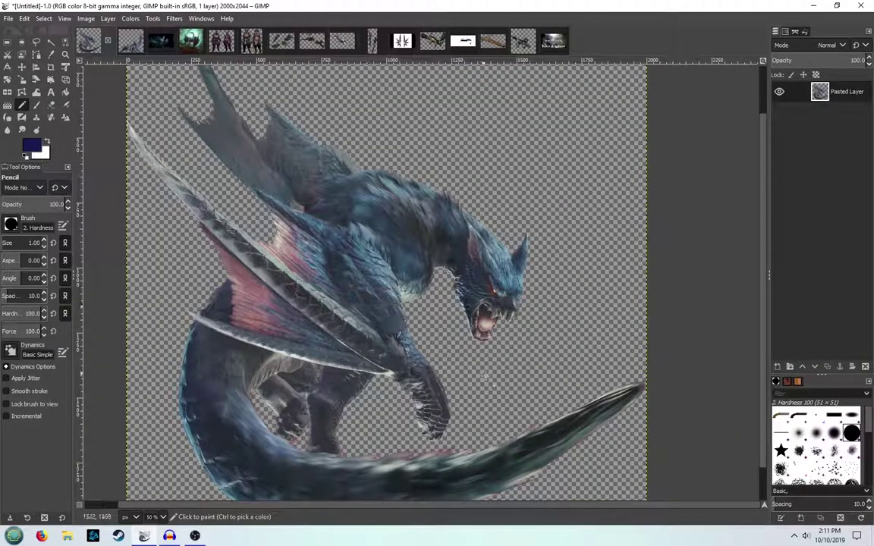
{"action": "left_click", "coordinate": [118, 42]}
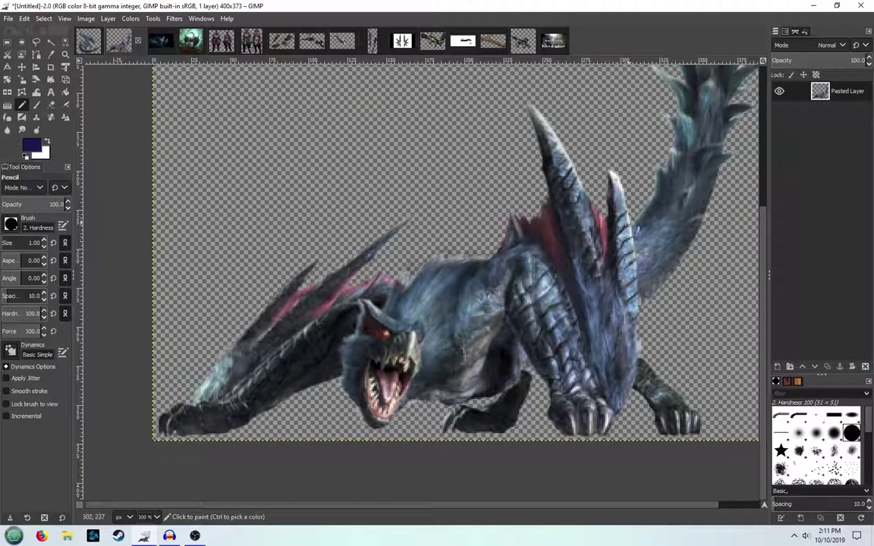
{"action": "left_click_drag", "start_coordinate": [629, 223], "coordinate": [538, 412]}
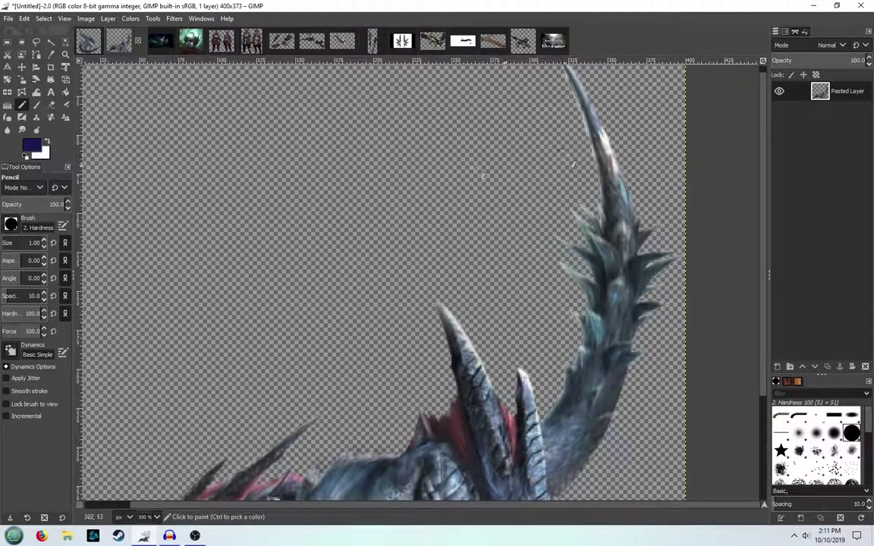
{"action": "left_click", "coordinate": [469, 43]}
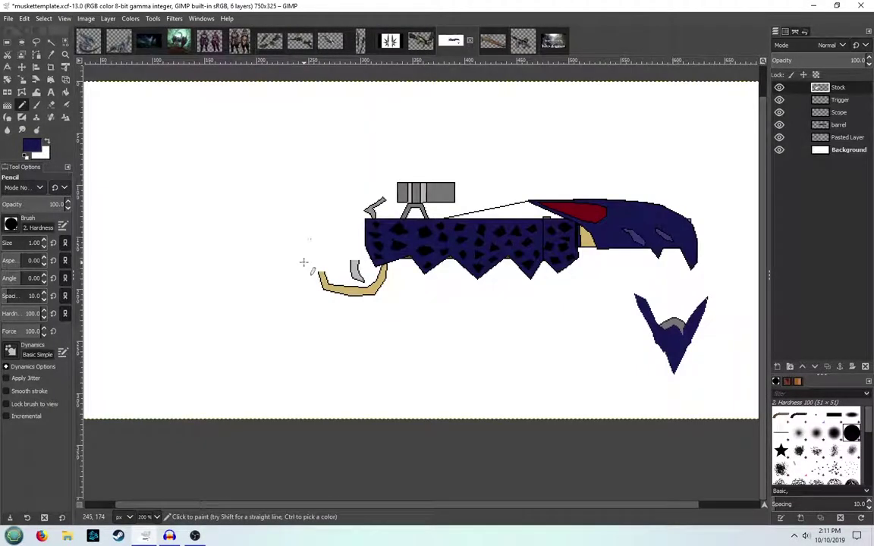
Draw a long pointed stock outline with two straight black Pencil lines running from the barrel's upper and lower rear corners to one tip
{"action": "left_click", "coordinate": [31, 147]}
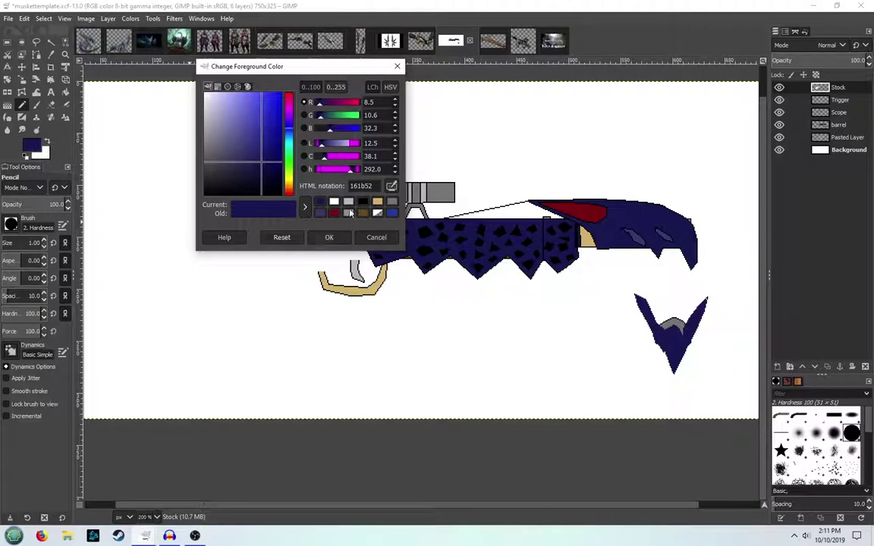
{"action": "left_click", "coordinate": [363, 201]}
{"action": "left_click", "coordinate": [329, 236]}
{"action": "scroll", "coordinate": [324, 254], "scroll_direction": "up", "scroll_amount": 2}
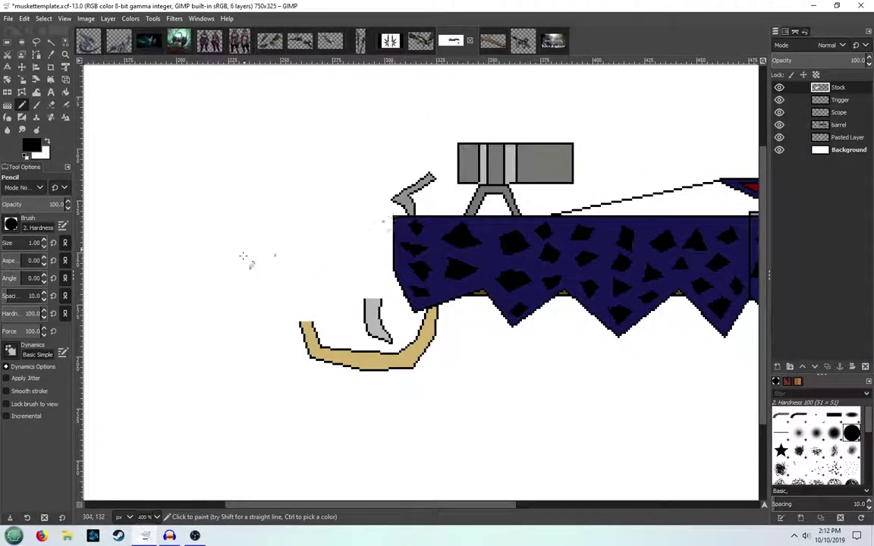
{"action": "left_click_drag", "start_coordinate": [243, 256], "coordinate": [377, 263]}
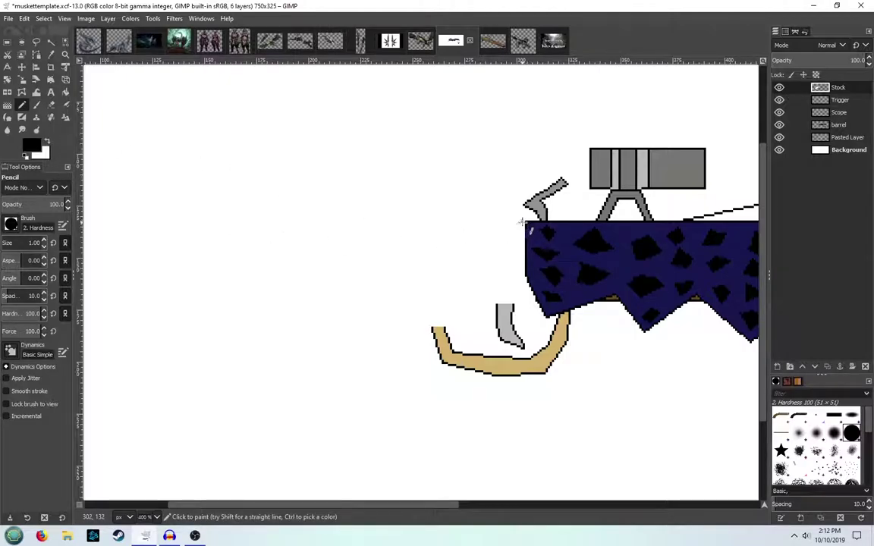
{"action": "scroll", "coordinate": [273, 237], "scroll_direction": "down", "scroll_amount": 2}
{"action": "scroll", "coordinate": [291, 243], "scroll_direction": "up", "scroll_amount": 3}
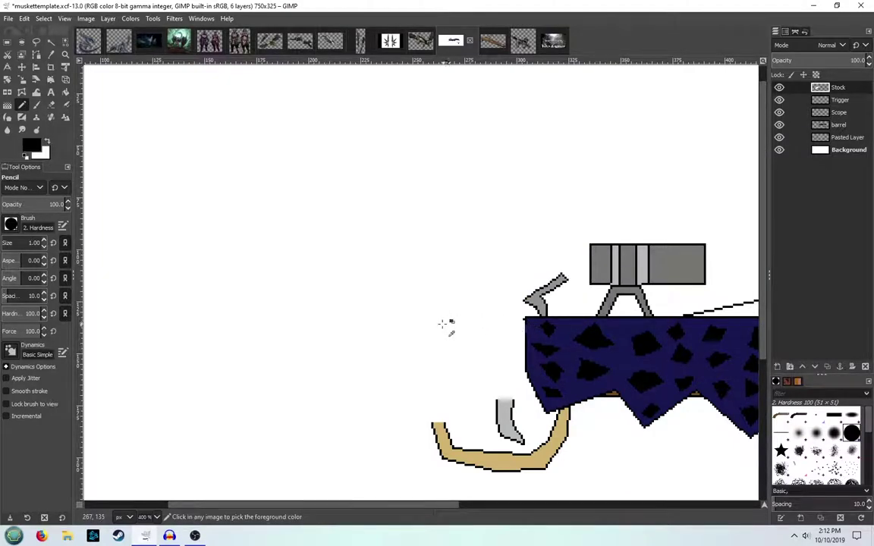
{"action": "scroll", "coordinate": [524, 319], "scroll_direction": "up", "scroll_amount": 2}
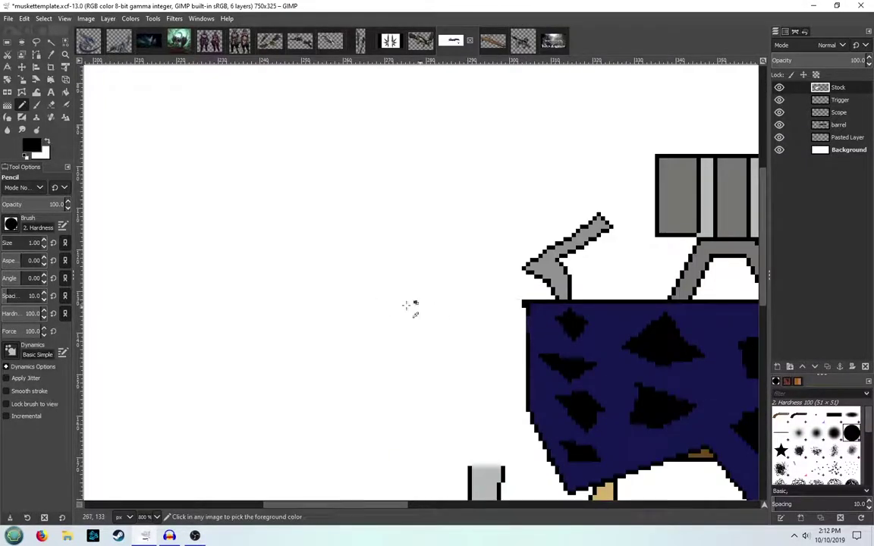
{"action": "scroll", "coordinate": [368, 305], "scroll_direction": "down", "scroll_amount": 5}
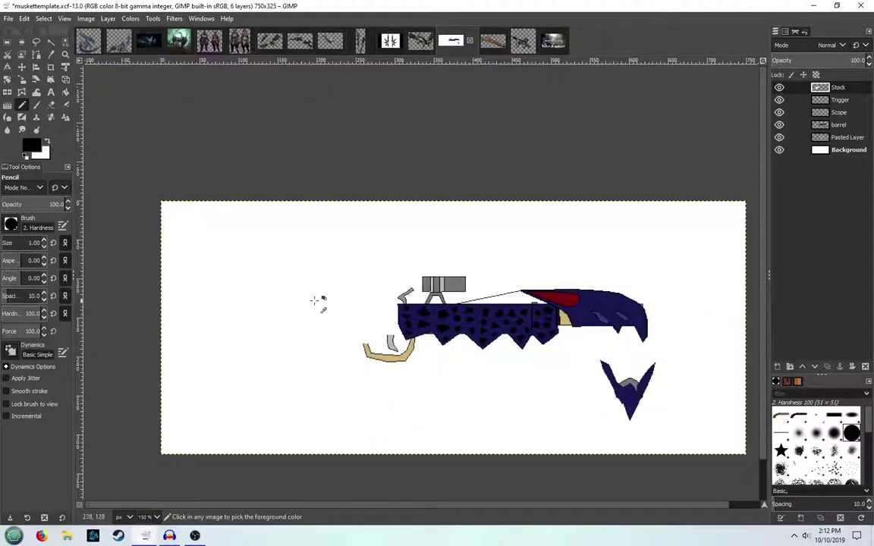
{"action": "left_click", "coordinate": [239, 318]}
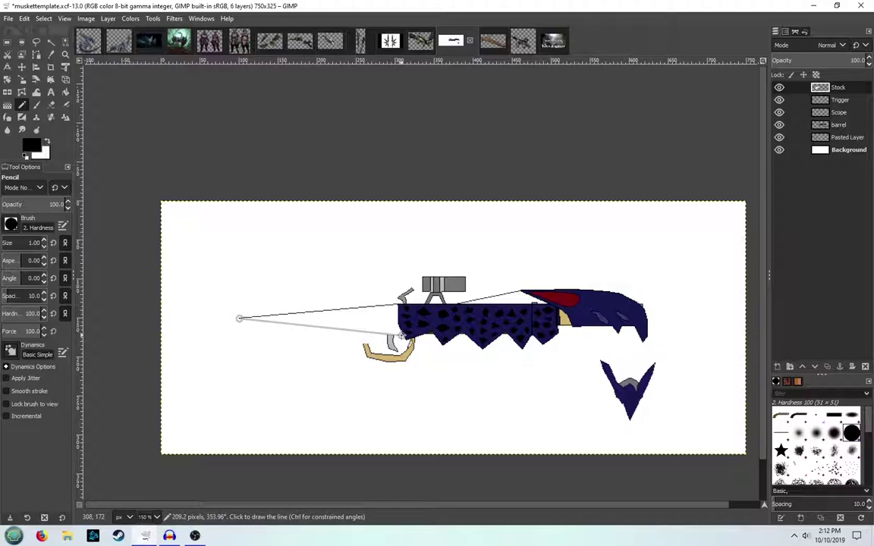
{"action": "left_click", "coordinate": [401, 334]}
Extend the rear end of the trigger guard up to the stock with two vertical black Pencil lines
{"action": "scroll", "coordinate": [400, 334], "scroll_direction": "up", "scroll_amount": 3}
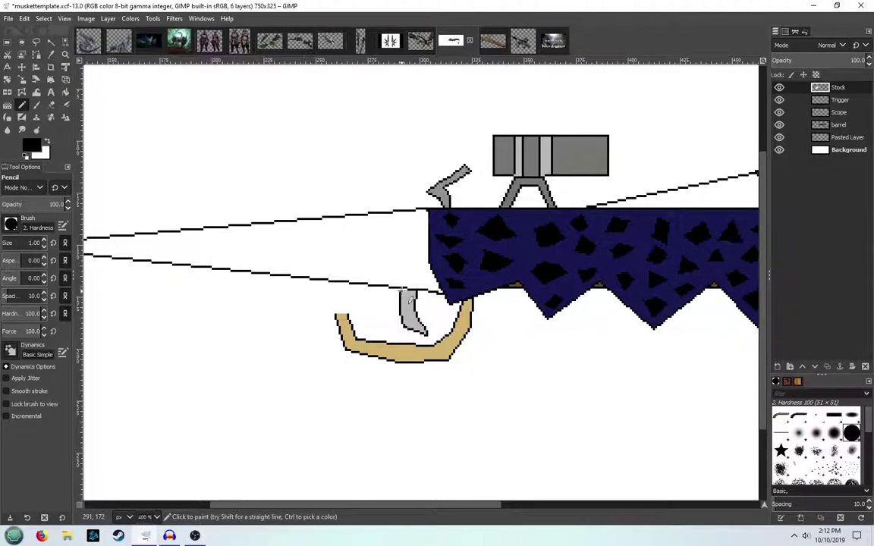
{"action": "left_click", "coordinate": [334, 312]}
{"action": "left_click", "coordinate": [334, 283], "text": "shift"}
{"action": "left_click", "coordinate": [348, 314]}
{"action": "left_click", "coordinate": [349, 284], "text": "shift"}
Divide the pointed stock into three sections with two black chevron lines pointing towards the barrel
{"action": "left_click_drag", "start_coordinate": [248, 299], "coordinate": [357, 306]}
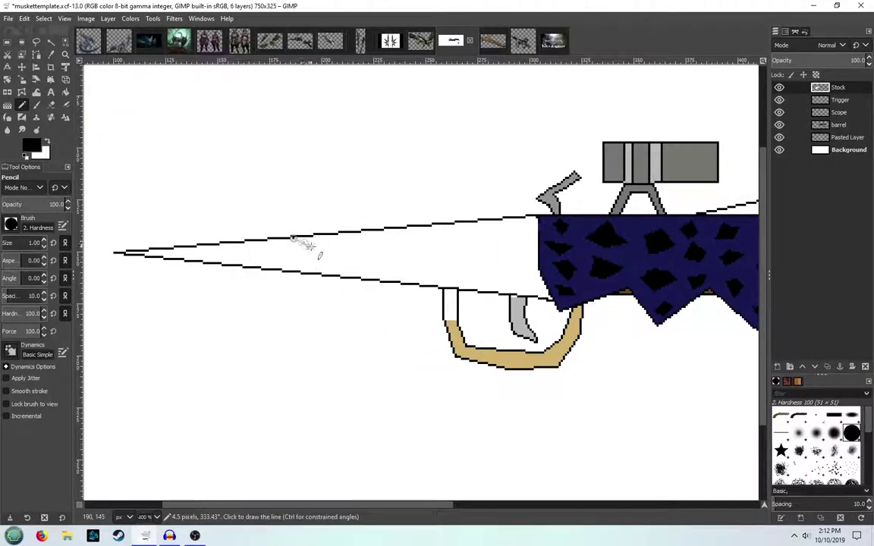
{"action": "left_click_drag", "start_coordinate": [293, 238], "coordinate": [313, 255]}
{"action": "left_click", "coordinate": [295, 270], "text": "shift"}
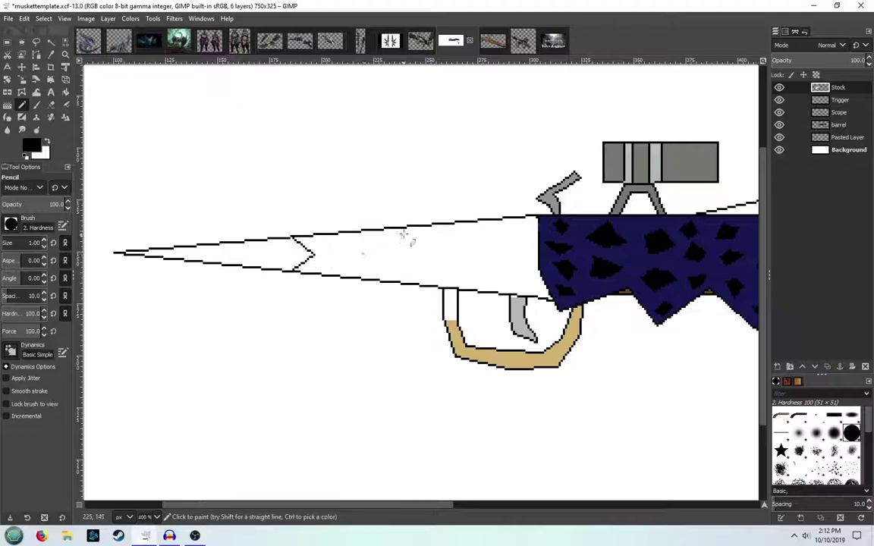
{"action": "left_click", "coordinate": [385, 230]}
{"action": "left_click", "coordinate": [417, 250], "text": "shift"}
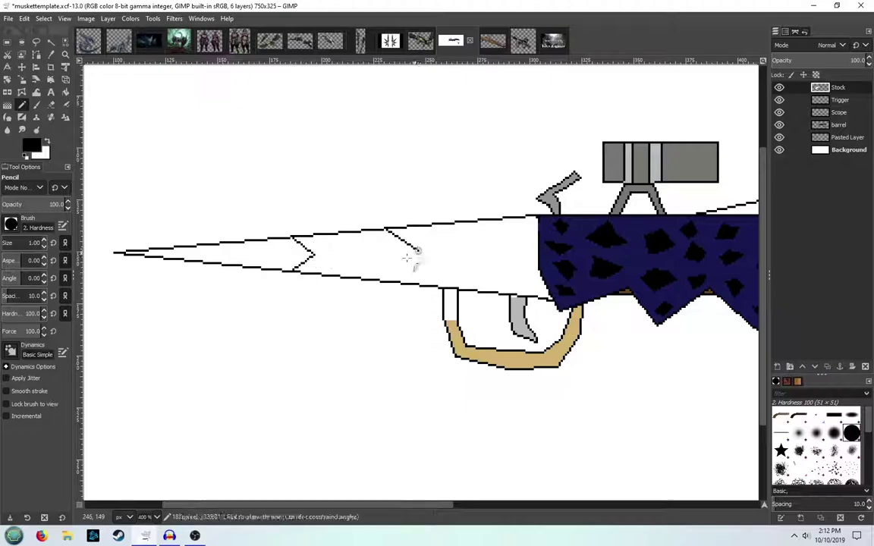
{"action": "left_click", "coordinate": [382, 280], "text": "shift"}
Compare the monster's tail tip and colouring in two reference images, then return to the weapon drawing
{"action": "left_click", "coordinate": [118, 40]}
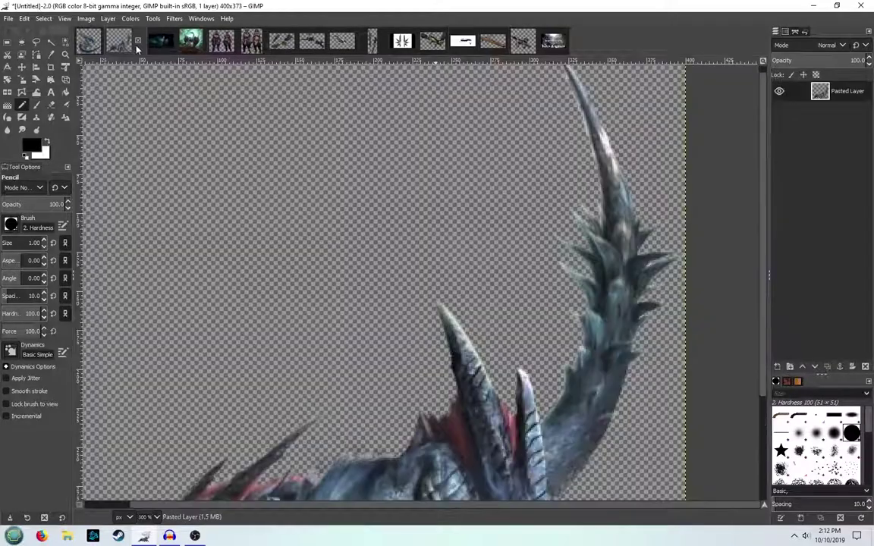
{"action": "left_click", "coordinate": [179, 40]}
{"action": "scroll", "coordinate": [408, 208], "scroll_direction": "down", "scroll_amount": 2}
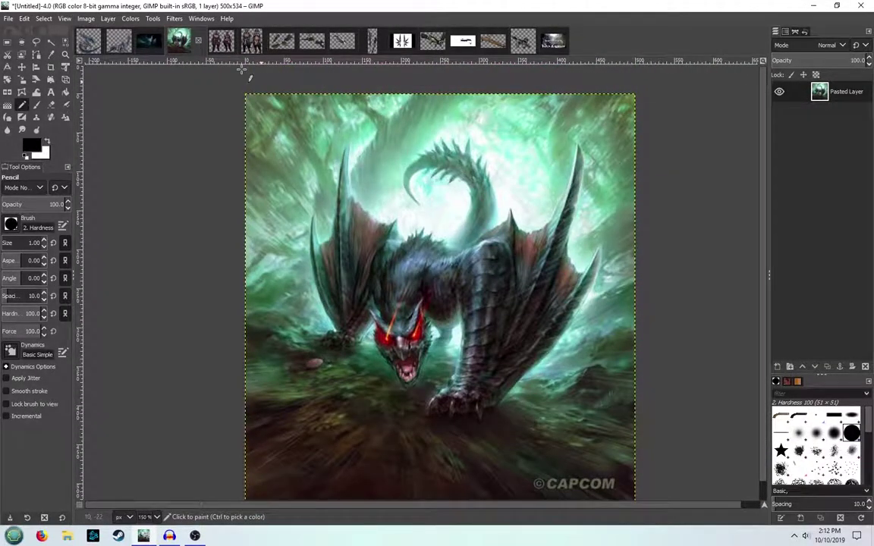
{"action": "left_click", "coordinate": [114, 40]}
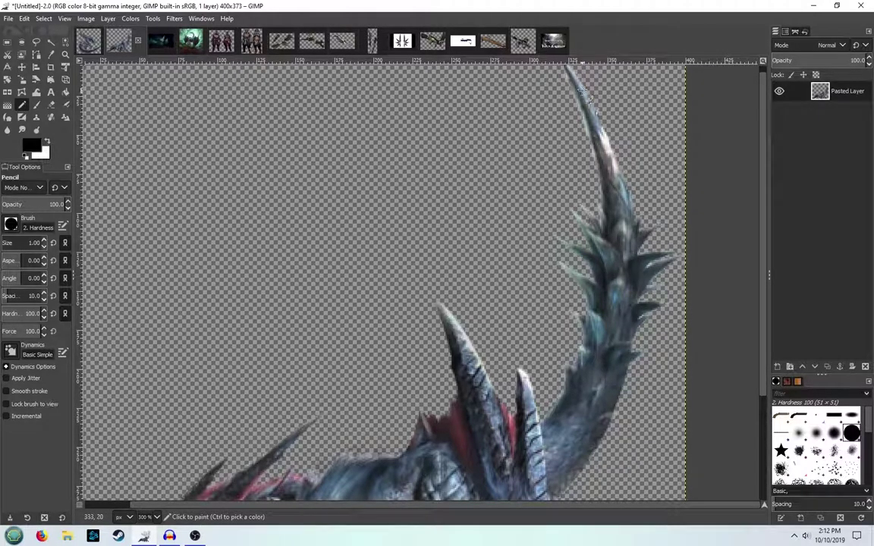
{"action": "left_click", "coordinate": [462, 41]}
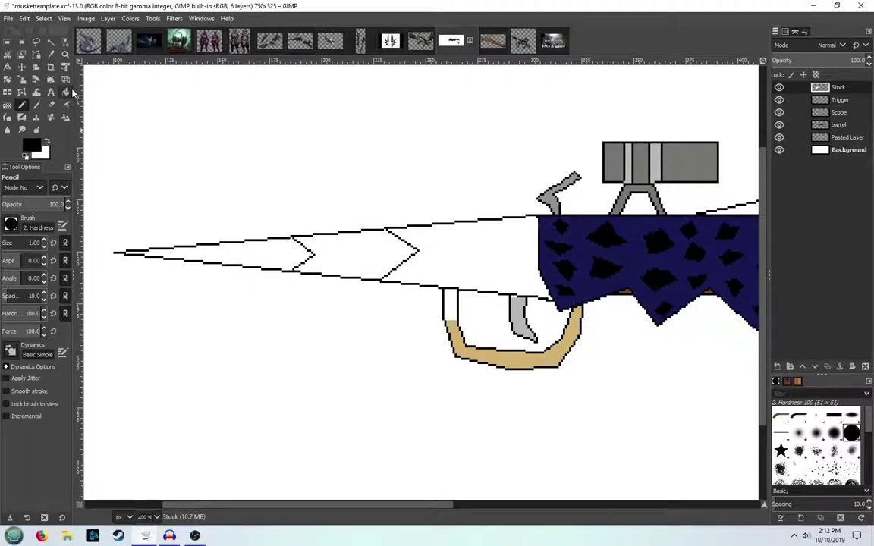
Bucket-fill the whole pointed tip section of the stock with the grey colour 959ca1
{"action": "left_click", "coordinate": [65, 91]}
{"action": "left_click", "coordinate": [31, 145]}
{"action": "left_click", "coordinate": [363, 202]}
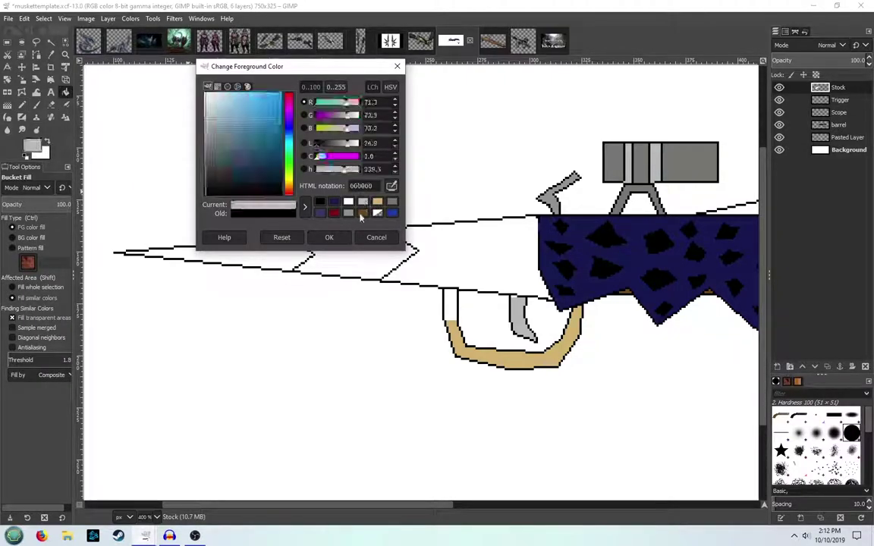
{"action": "left_click_drag", "start_coordinate": [217, 161], "coordinate": [210, 130]}
{"action": "left_click", "coordinate": [342, 239]}
{"action": "left_click", "coordinate": [263, 250]}
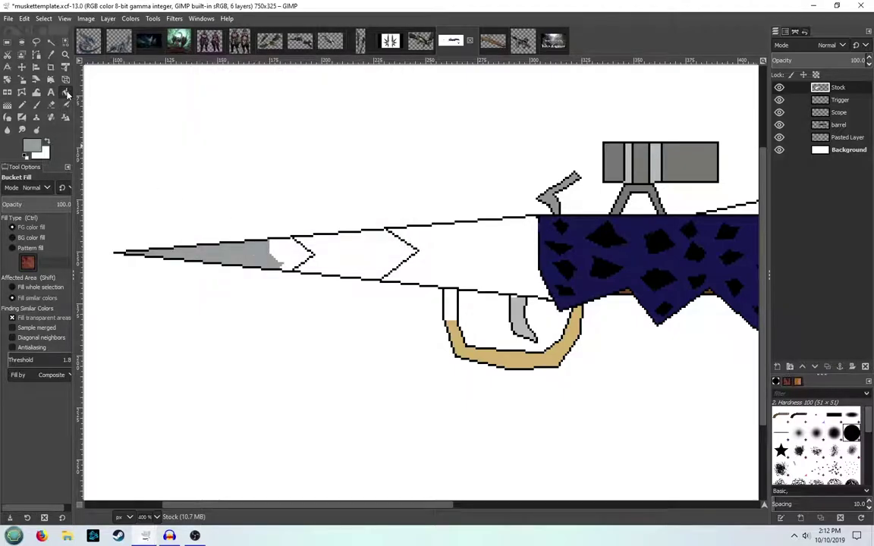
{"action": "left_click", "coordinate": [33, 142]}
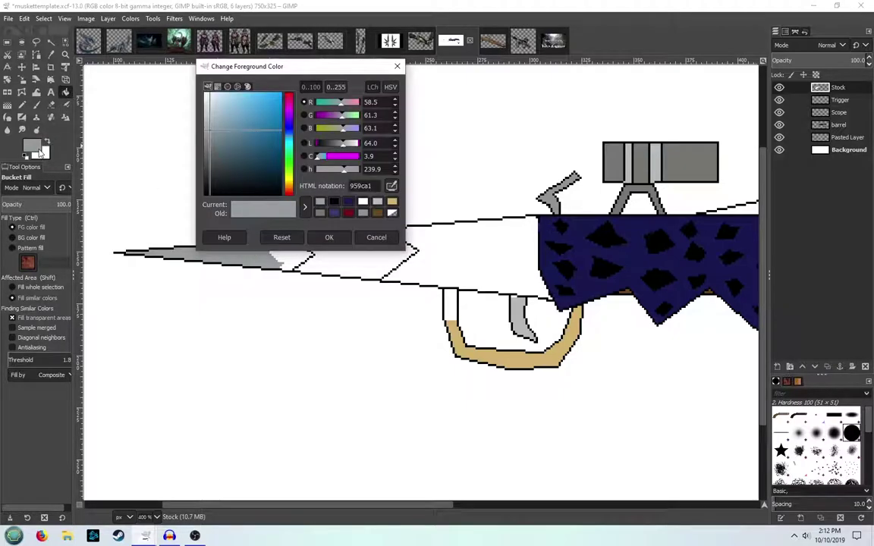
{"action": "left_click", "coordinate": [373, 239]}
{"action": "left_click", "coordinate": [292, 257]}
Bucket-fill the middle section of the pointed stock with the slate grey-blue colour 4a5d6a
{"action": "left_click", "coordinate": [33, 143]}
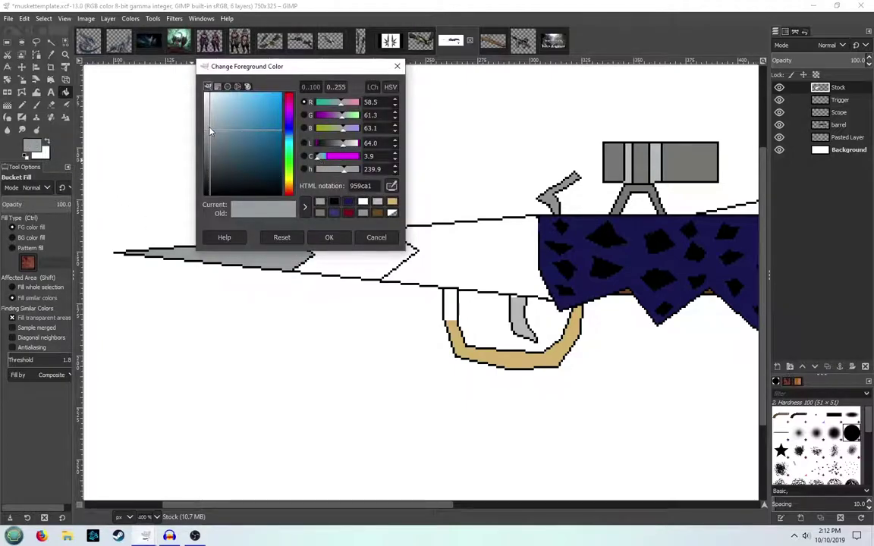
{"action": "left_click_drag", "start_coordinate": [211, 132], "coordinate": [222, 157]}
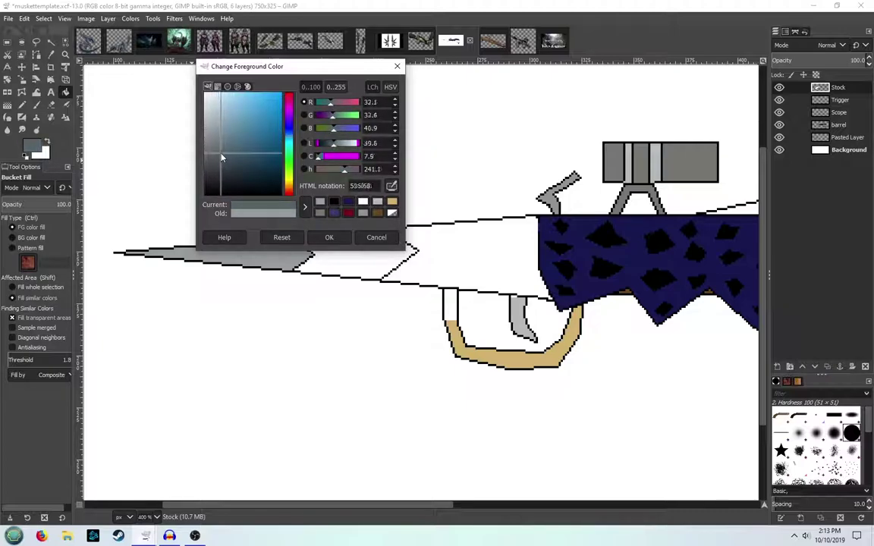
{"action": "left_click", "coordinate": [334, 238]}
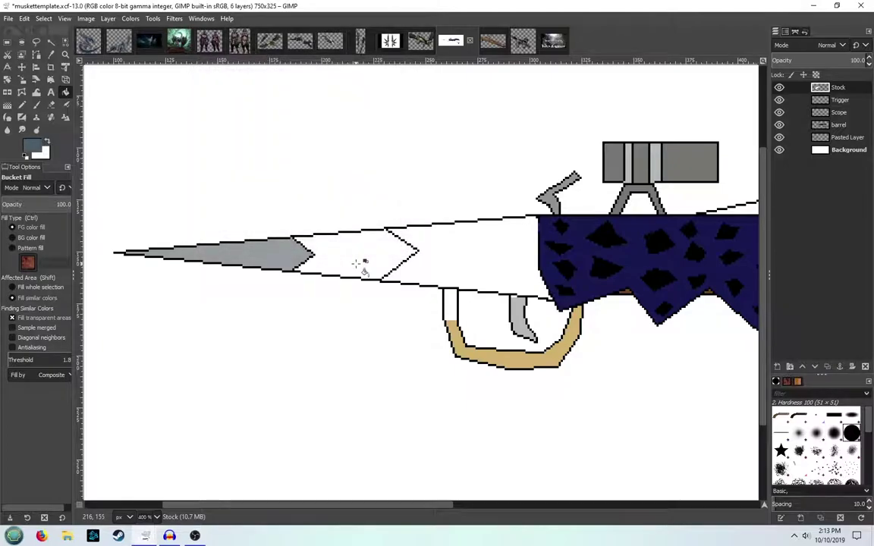
{"action": "left_click", "coordinate": [356, 264]}
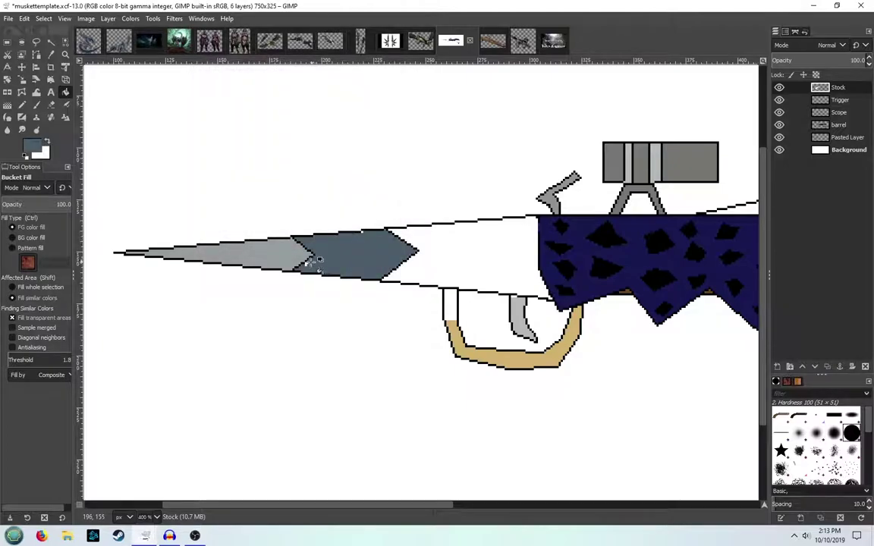
Bucket-fill the front section of the stock next to the barrel with the darker teal-blue colour 2a4b61
{"action": "left_click", "coordinate": [33, 141]}
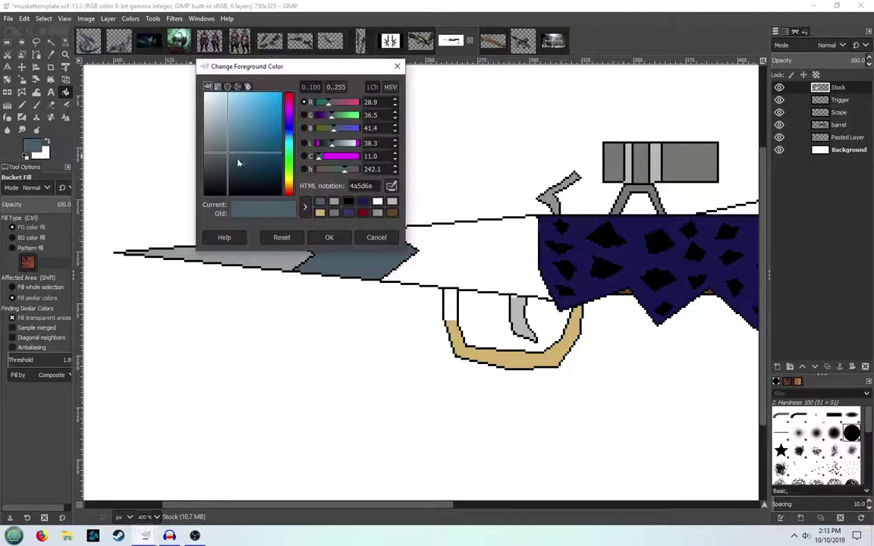
{"action": "left_click", "coordinate": [223, 141]}
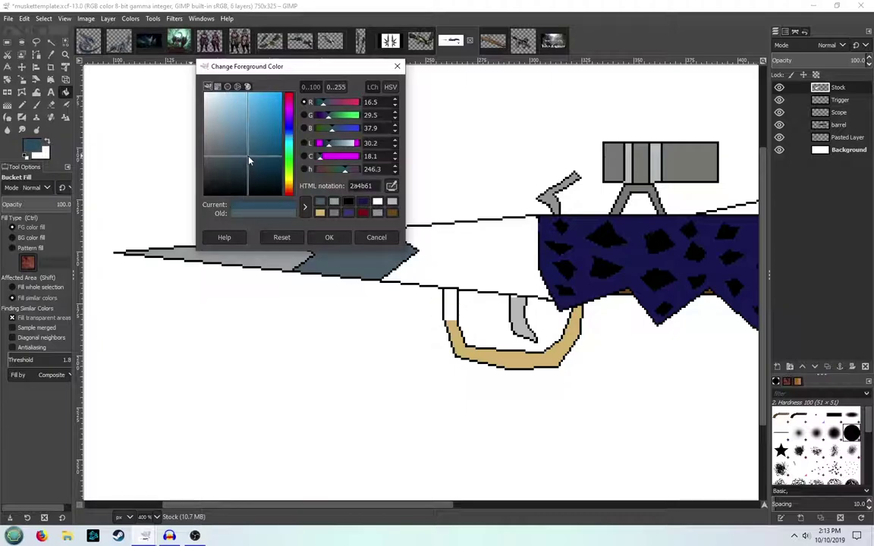
{"action": "left_click", "coordinate": [330, 238]}
{"action": "left_click", "coordinate": [483, 261]}
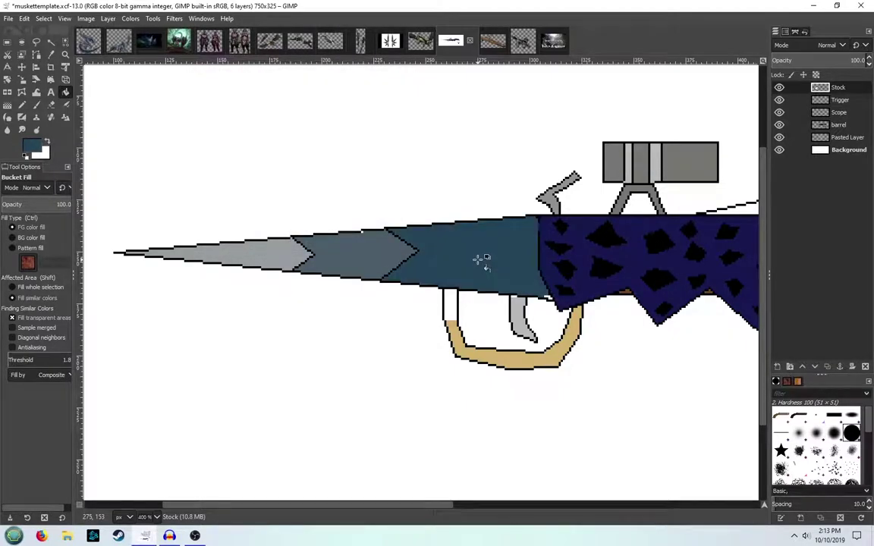
Pencil over the unfilled gap at the stock's lower front corner with the same dark teal-blue
{"action": "left_click", "coordinate": [549, 298]}
{"action": "key", "text": "ctrl+z"}
{"action": "key", "text": "n"}
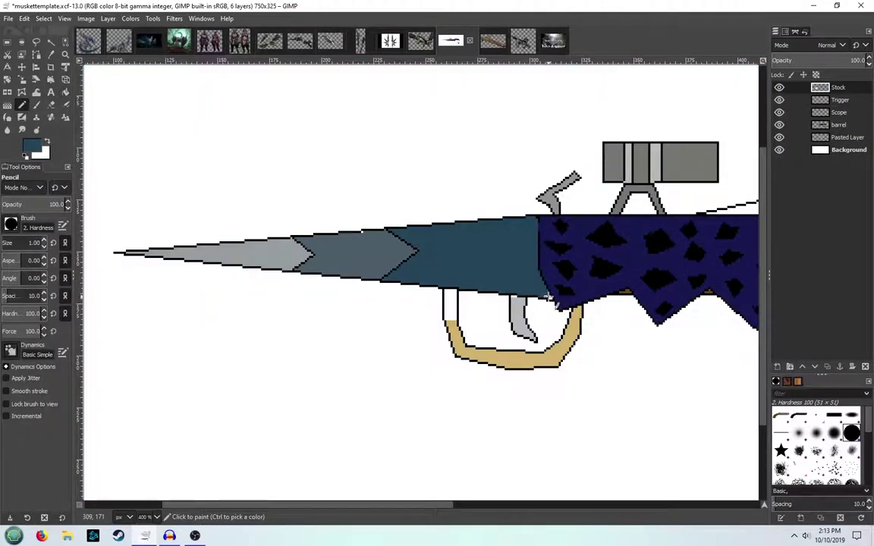
{"action": "left_click_drag", "start_coordinate": [548, 296], "coordinate": [557, 302]}
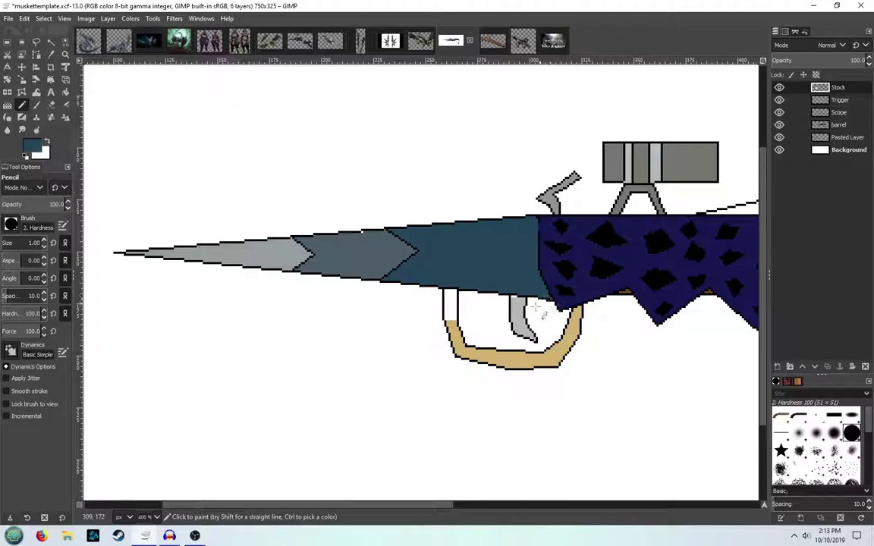
Pencil the white gap between the trigger's top and the stock, using the saved greys until it matches the trigger
{"action": "scroll", "coordinate": [543, 317], "scroll_direction": "up", "scroll_amount": 2}
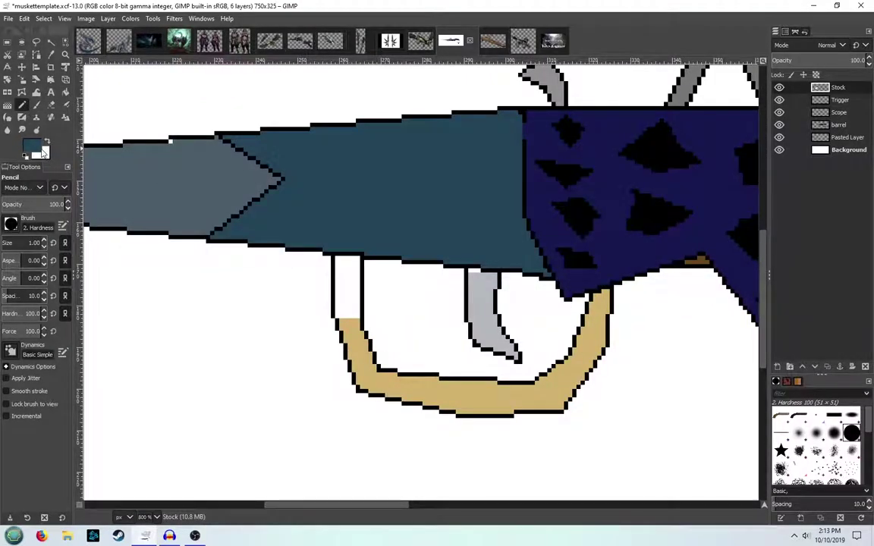
{"action": "left_click", "coordinate": [43, 151]}
{"action": "left_click", "coordinate": [346, 204]}
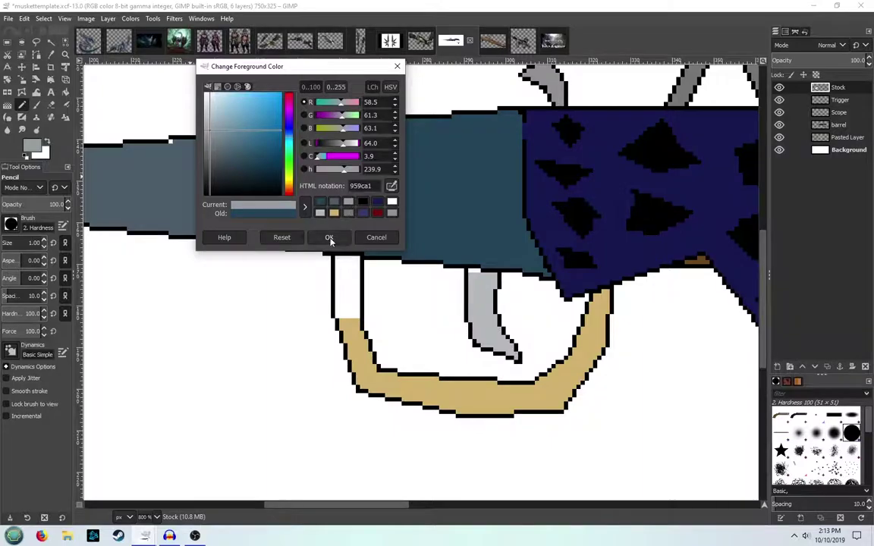
{"action": "left_click", "coordinate": [329, 238]}
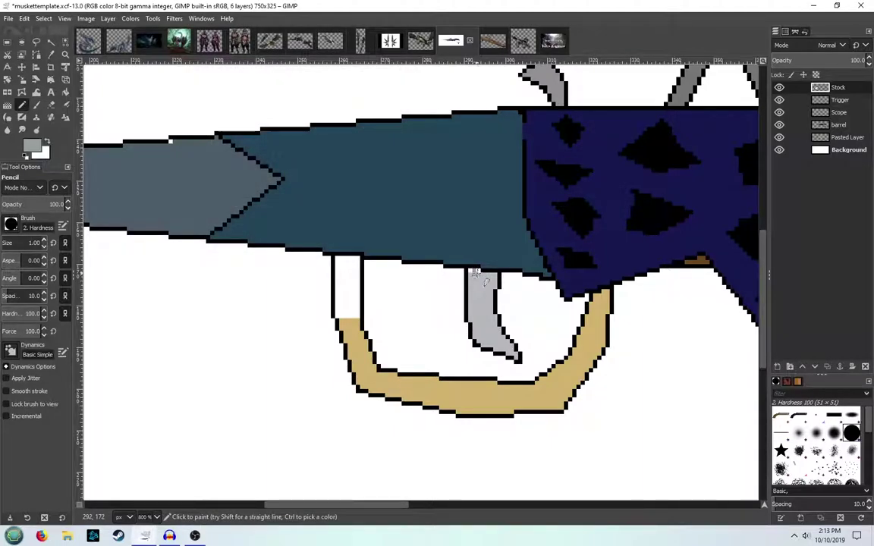
{"action": "left_click", "coordinate": [32, 144]}
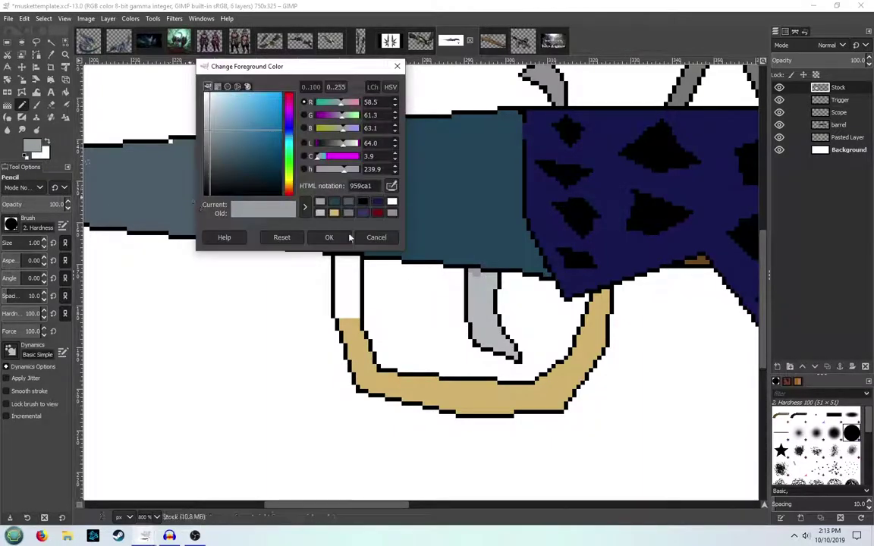
{"action": "left_click", "coordinate": [329, 237]}
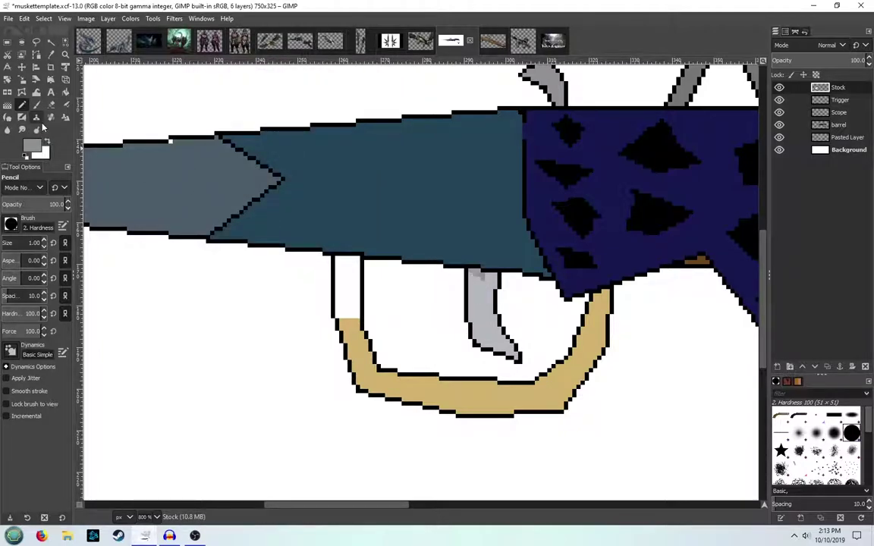
{"action": "left_click", "coordinate": [33, 144]}
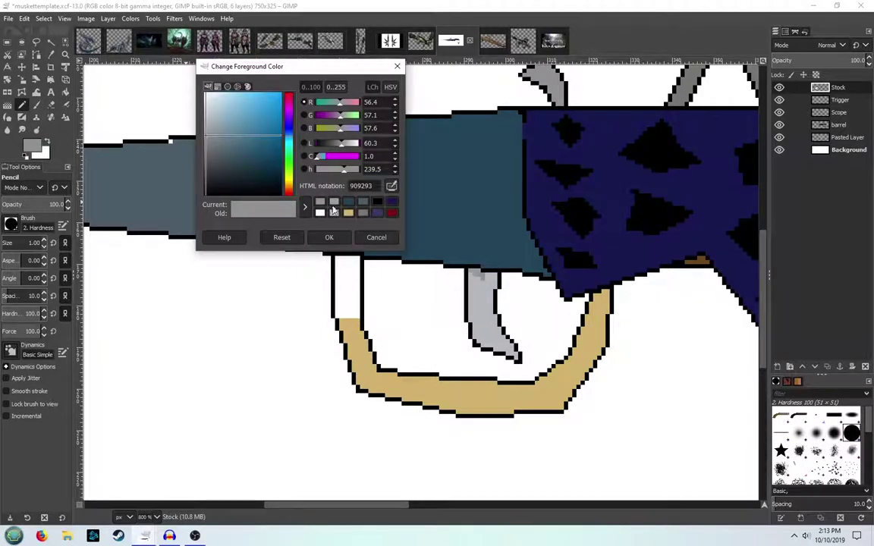
{"action": "left_click", "coordinate": [329, 237]}
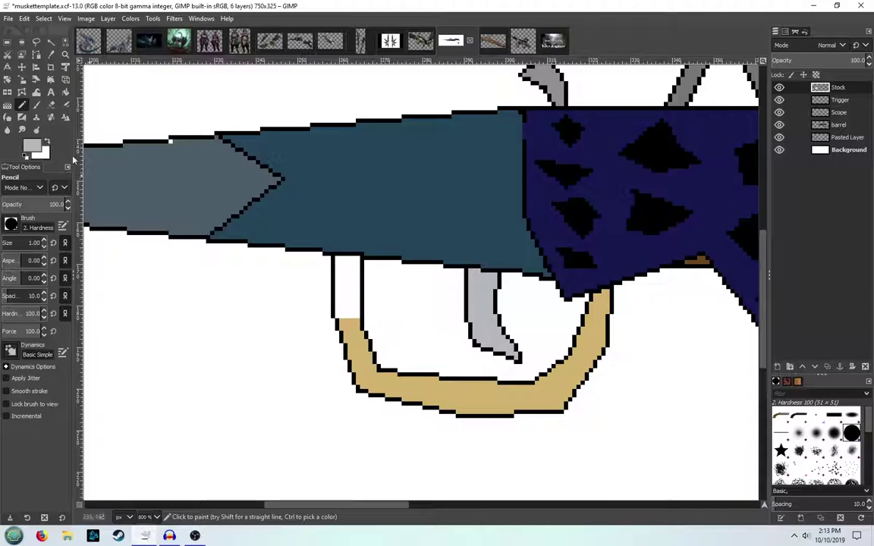
Bucket-fill the white rear extension of the trigger guard with the tan colour d4b16b and review the whole weapon
{"action": "left_click", "coordinate": [65, 91]}
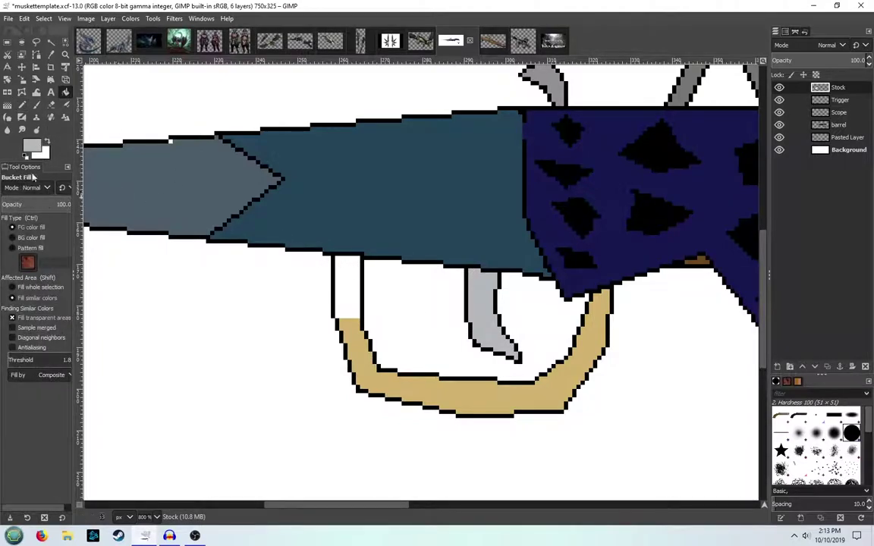
{"action": "left_click", "coordinate": [32, 144]}
{"action": "left_click", "coordinate": [347, 213]}
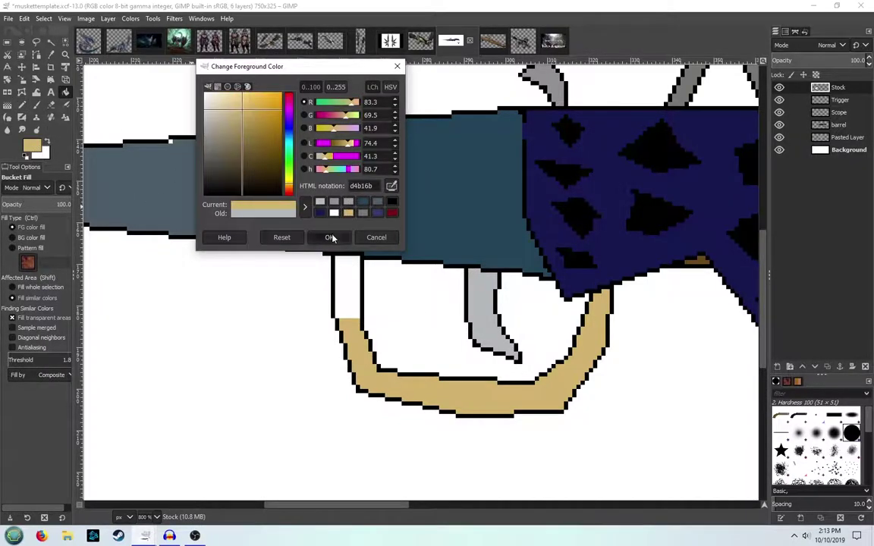
{"action": "left_click", "coordinate": [329, 236]}
{"action": "scroll", "coordinate": [438, 291], "scroll_direction": "down", "scroll_amount": 3, "text": "ctrl"}
{"action": "scroll", "coordinate": [438, 291], "scroll_direction": "down", "scroll_amount": 3, "text": "ctrl"}
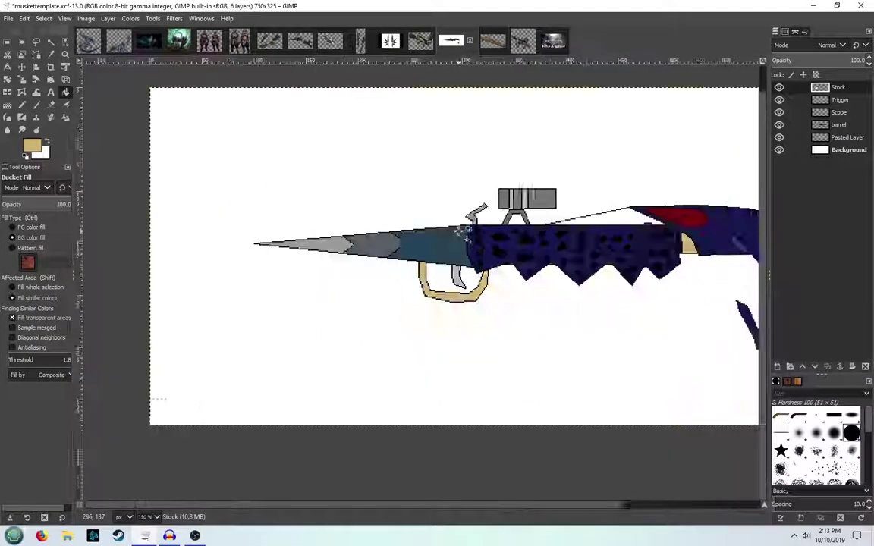
{"action": "scroll", "coordinate": [422, 303], "scroll_direction": "up", "scroll_amount": 2, "text": "ctrl"}
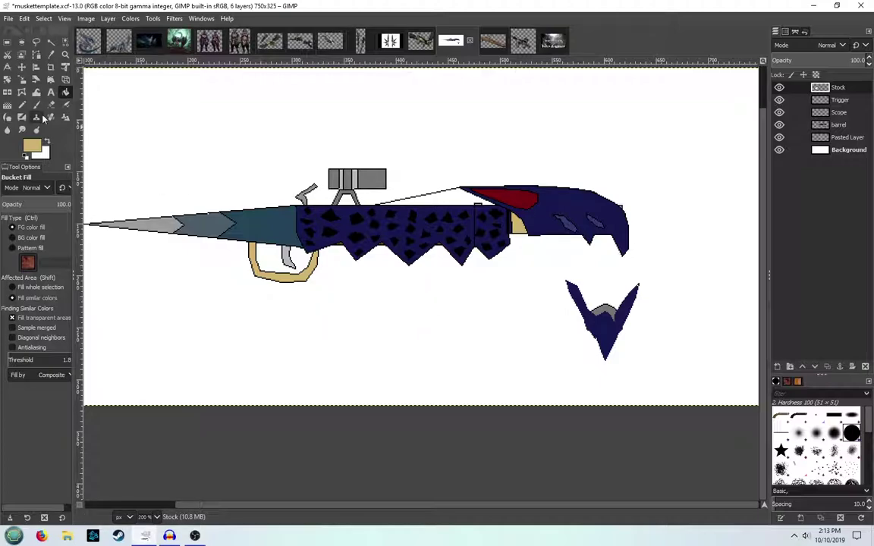
Try adding two slanted black Pencil lines behind the trigger, from stock to guard, and a diagonal line across the tan guard
{"action": "left_click", "coordinate": [23, 105]}
{"action": "left_click", "coordinate": [32, 146]}
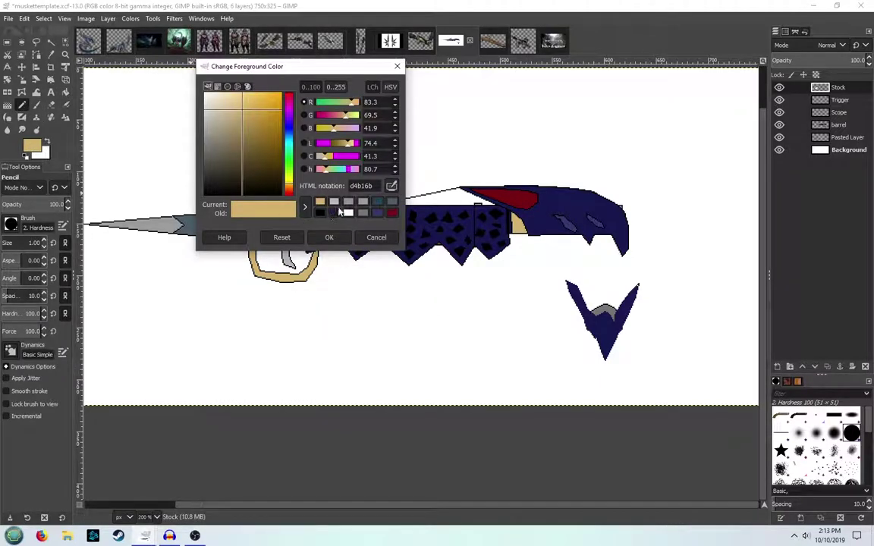
{"action": "left_click", "coordinate": [320, 212]}
{"action": "left_click", "coordinate": [328, 238]}
{"action": "scroll", "coordinate": [320, 265], "scroll_direction": "up", "scroll_amount": 5}
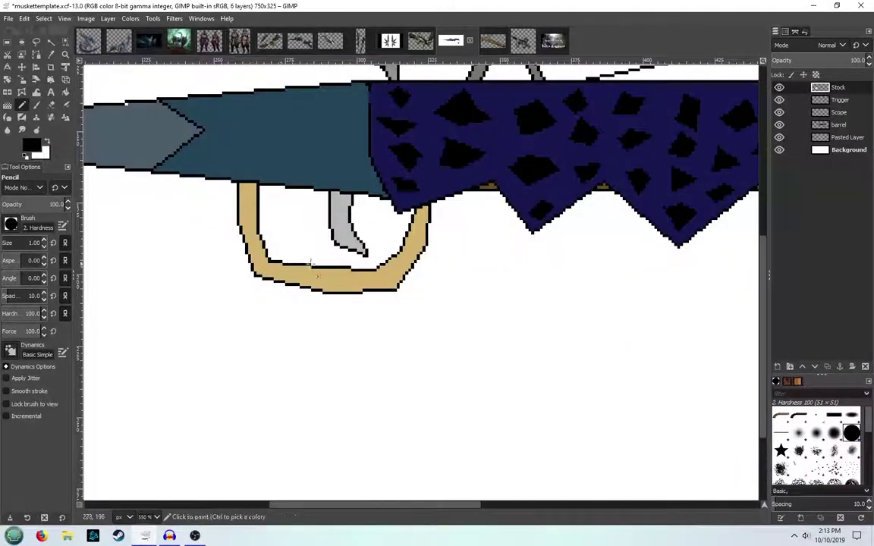
{"action": "left_click", "coordinate": [320, 264]}
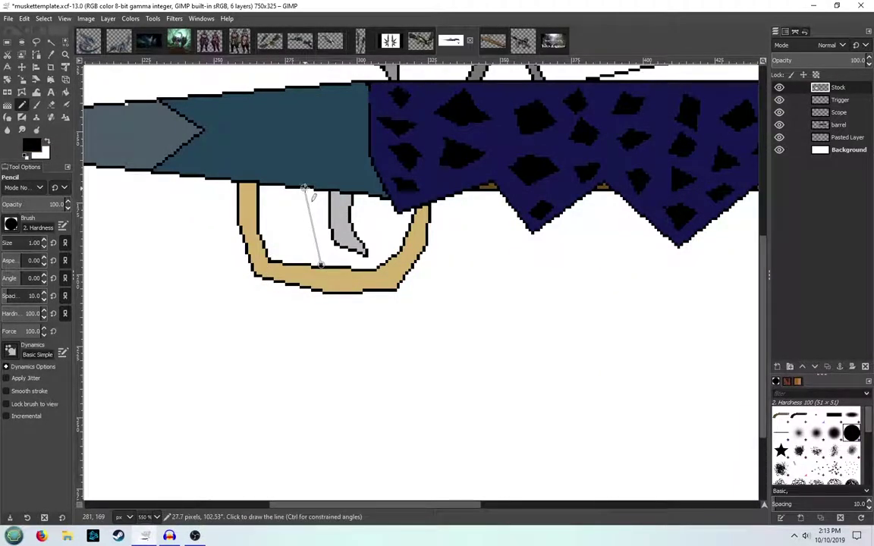
{"action": "left_click", "coordinate": [304, 188], "text": "shift"}
{"action": "left_click", "coordinate": [286, 189]}
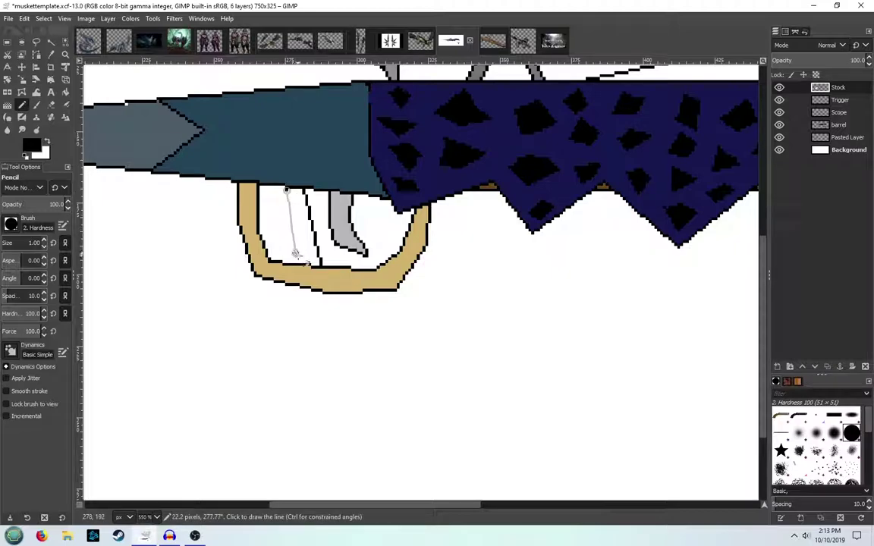
{"action": "left_click", "coordinate": [301, 262], "text": "shift"}
{"action": "left_click_drag", "start_coordinate": [188, 255], "coordinate": [235, 267]}
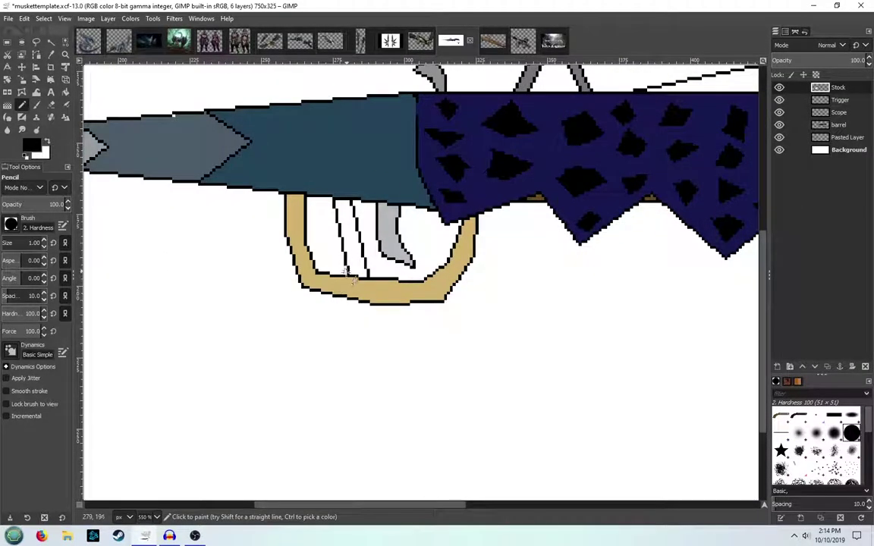
{"action": "left_click", "coordinate": [366, 299], "text": "shift"}
Try to bucket-fill the narrow strip between the two slanted lines with the tan colour of the guard
{"action": "left_click", "coordinate": [65, 92]}
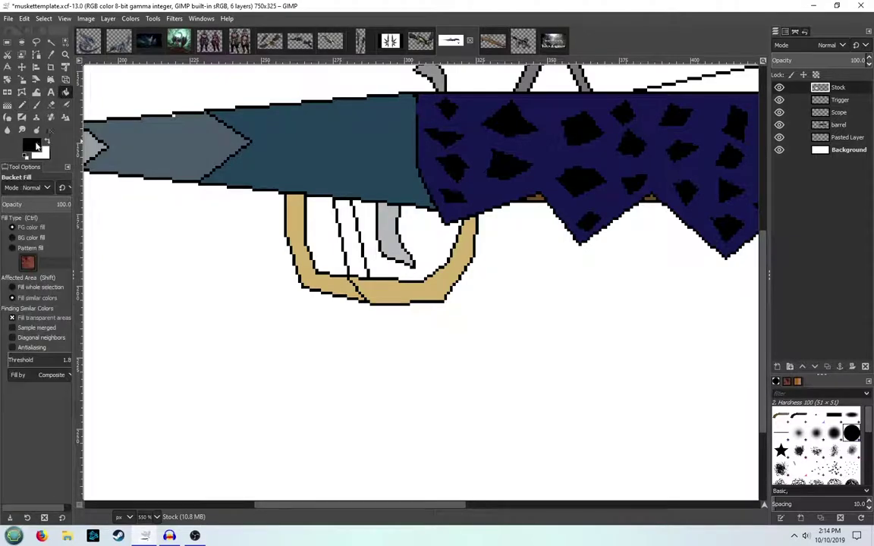
{"action": "left_click", "coordinate": [31, 146]}
{"action": "left_click", "coordinate": [334, 202]}
{"action": "left_click", "coordinate": [329, 236]}
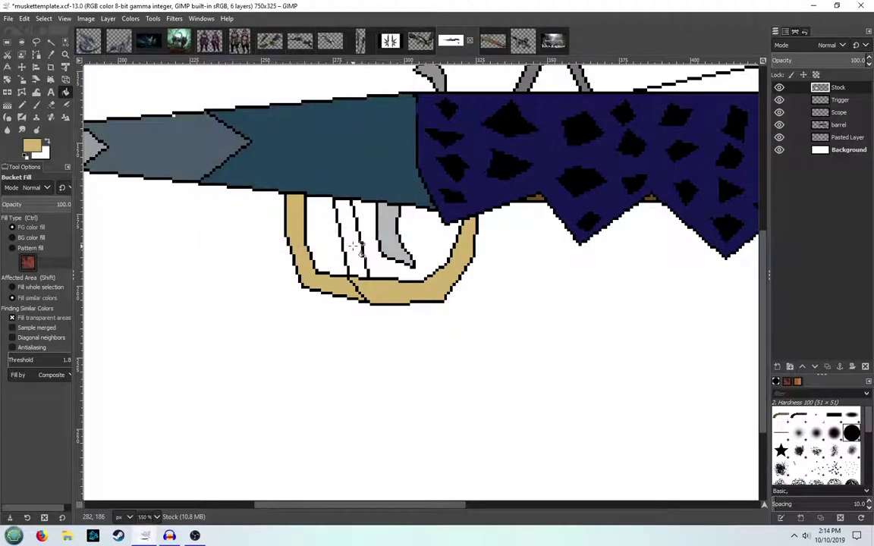
{"action": "left_click", "coordinate": [361, 250]}
{"action": "key", "text": "ctrl+z"}
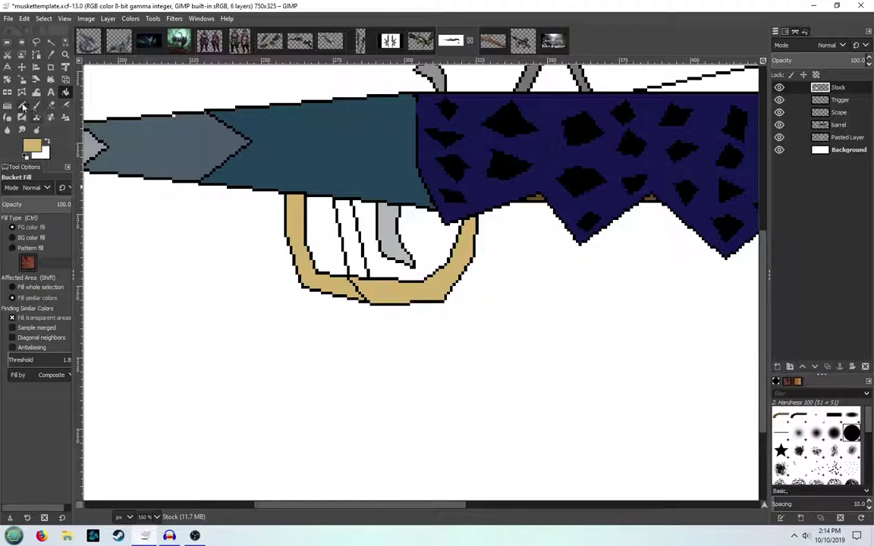
{"action": "left_click", "coordinate": [22, 106]}
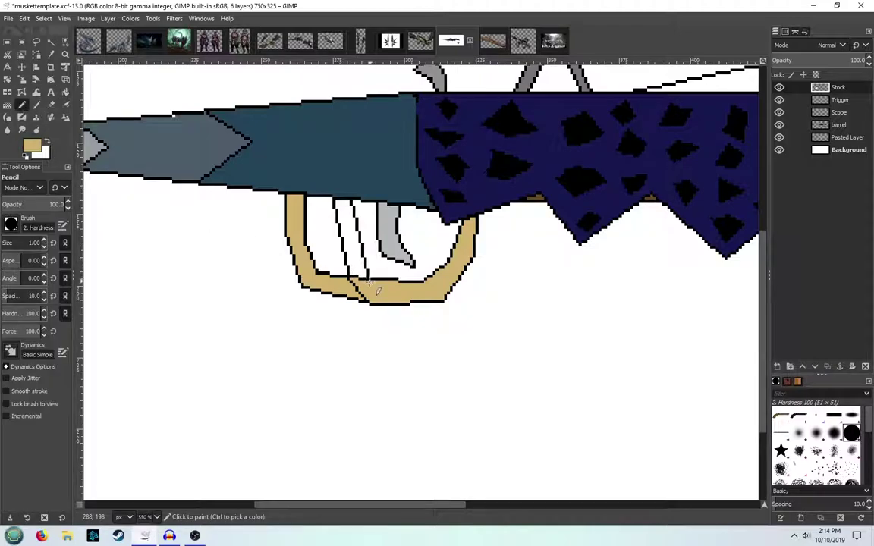
{"action": "left_click", "coordinate": [65, 92]}
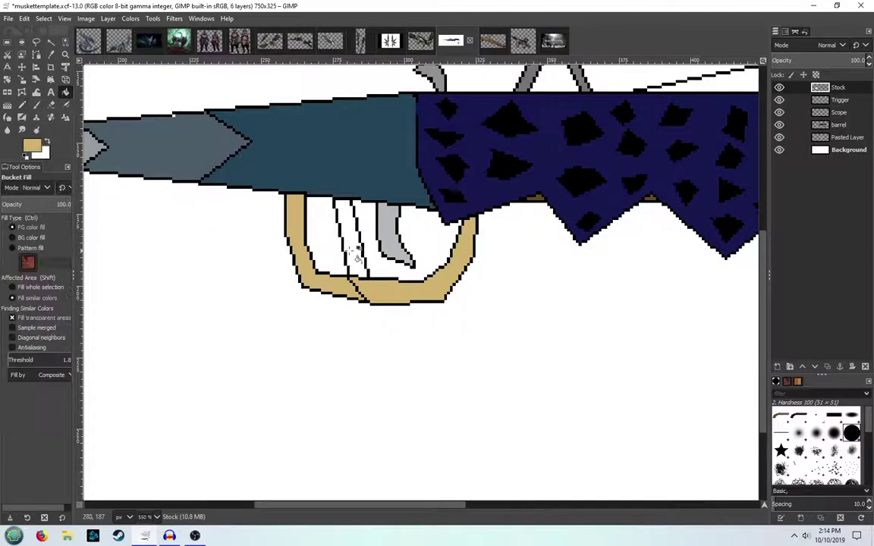
{"action": "left_click", "coordinate": [359, 251]}
{"action": "key", "text": "ctrl+z"}
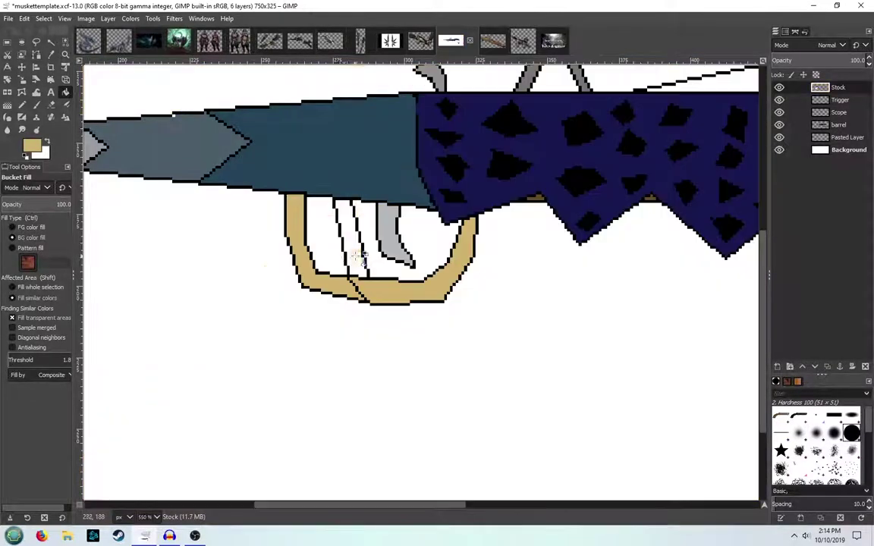
Undo the black lines drawn inside and across the trigger guard
{"action": "left_click", "coordinate": [23, 106]}
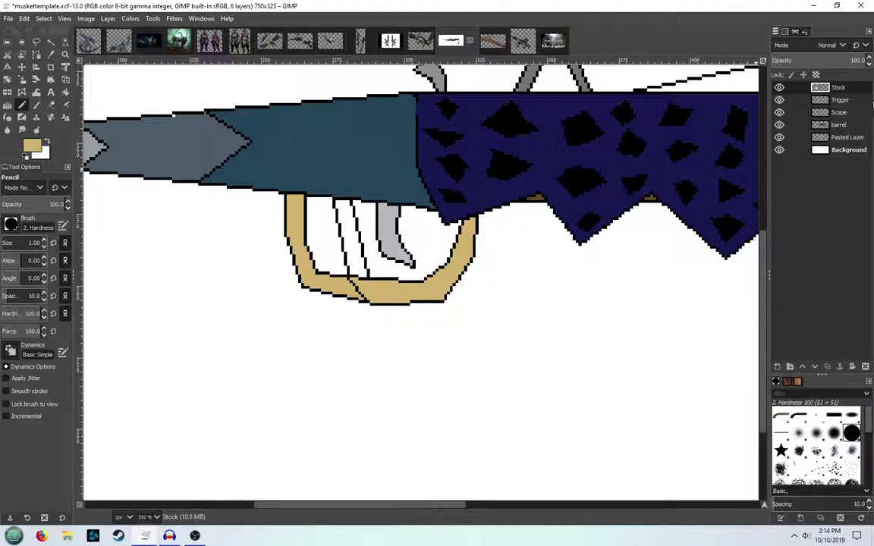
{"action": "key", "text": "ctrl+z"}
{"action": "key", "text": "ctrl+z"}
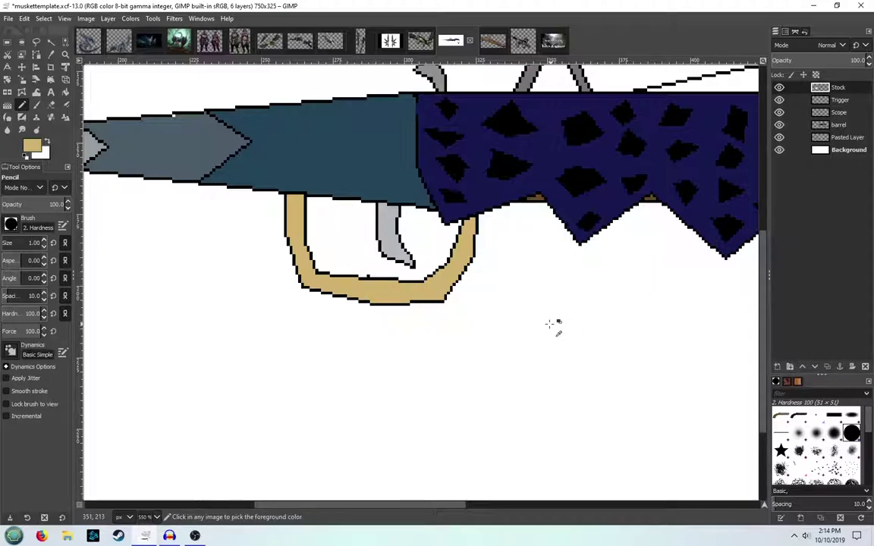
On the Trigger layer, draw a black slanted Pencil line from below the stock down across the tan trigger guard
{"action": "left_click", "coordinate": [834, 100]}
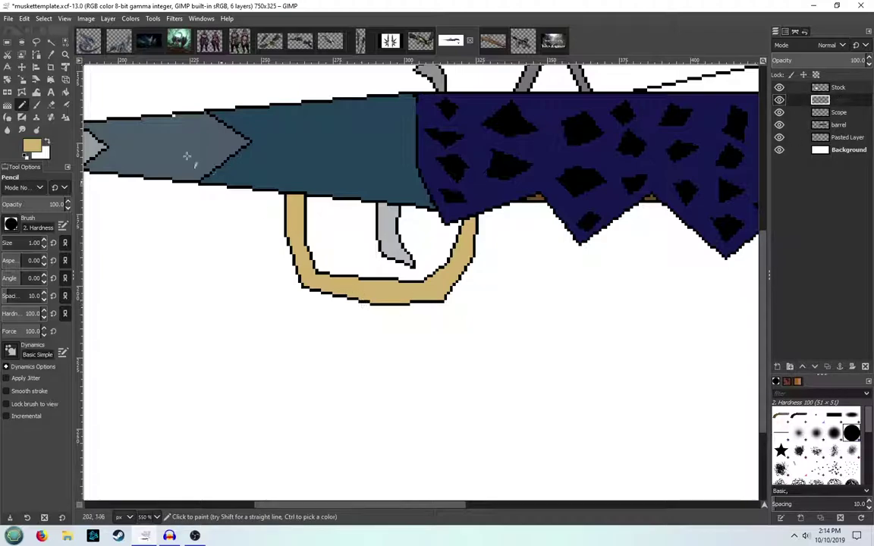
{"action": "left_click", "coordinate": [31, 146]}
{"action": "left_click", "coordinate": [334, 201]}
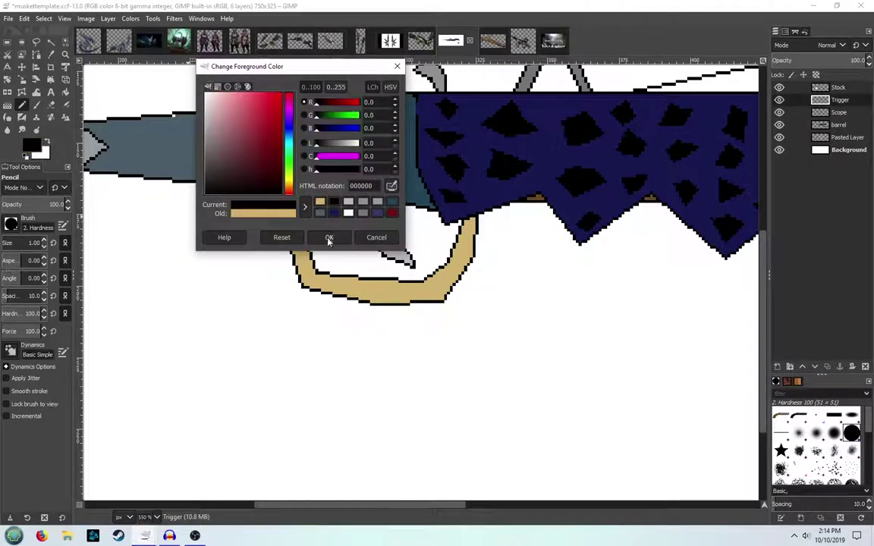
{"action": "left_click", "coordinate": [329, 239]}
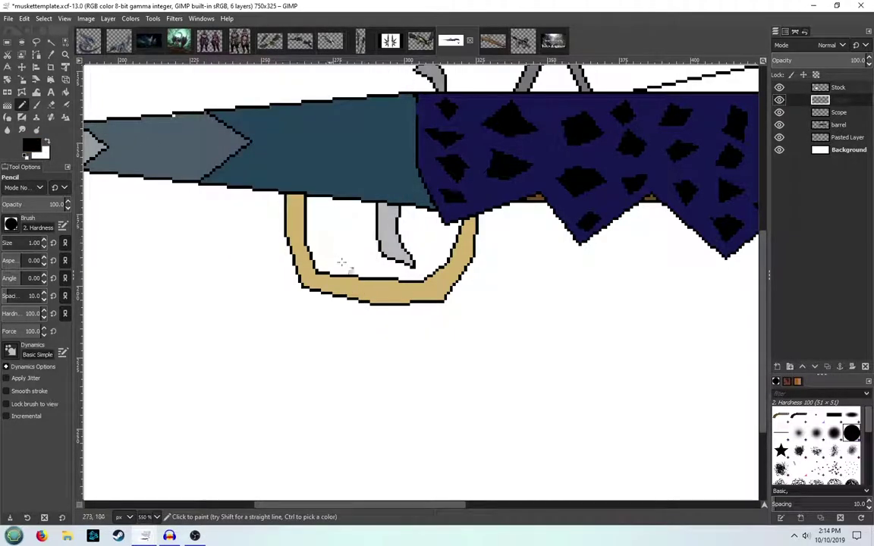
{"action": "left_click", "coordinate": [331, 211], "text": "shift"}
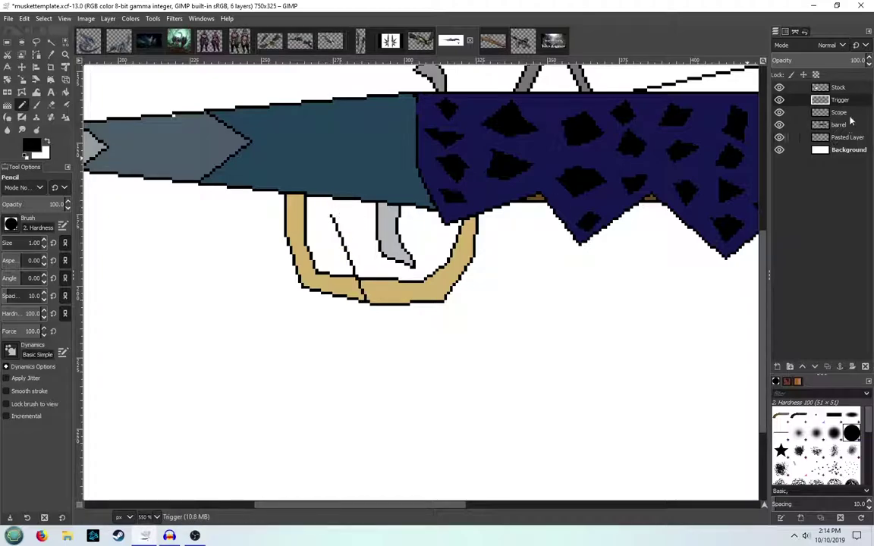
Raise the Trigger layer above Stock and draw a second slanted black line between the first line and the trigger
{"action": "left_click_drag", "start_coordinate": [846, 105], "coordinate": [838, 85]}
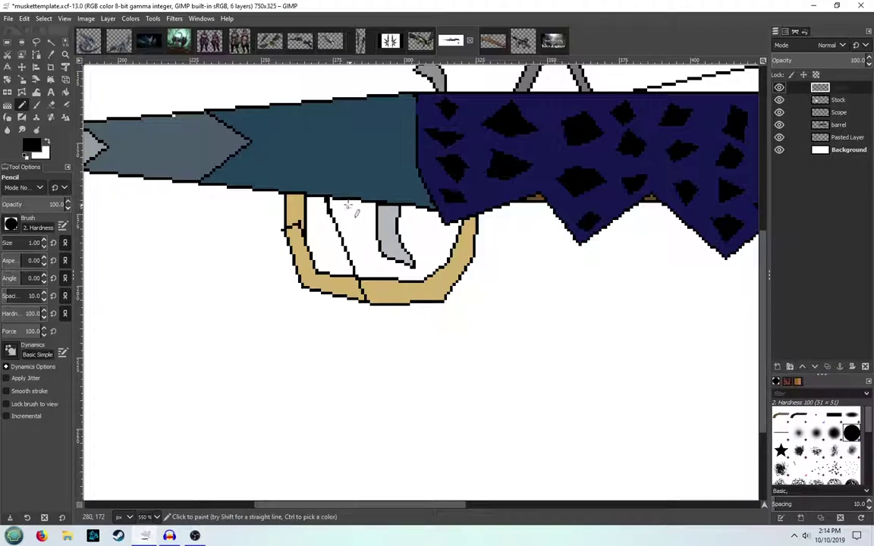
{"action": "left_click", "coordinate": [346, 202]}
{"action": "left_click", "coordinate": [383, 277], "text": "shift"}
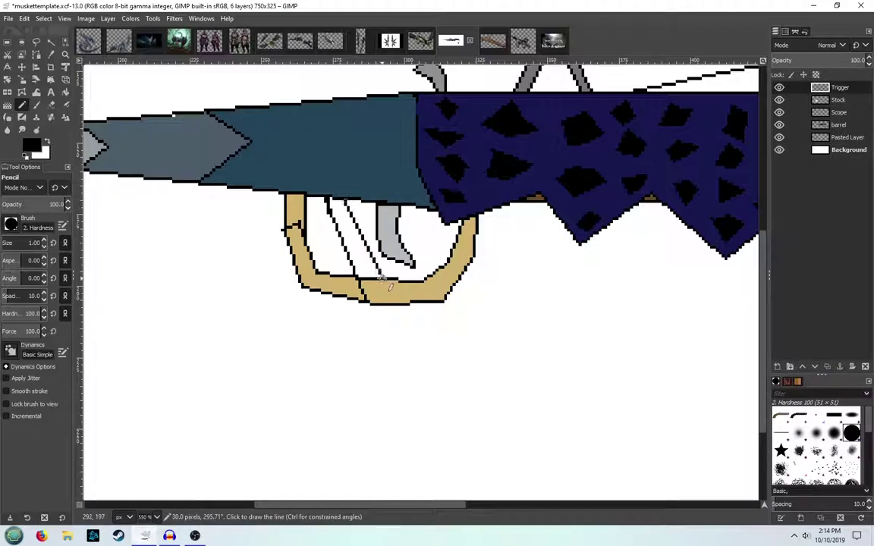
Try to bucket-fill the strip between the two slanted lines with the tan guard colour, and undo the fill
{"action": "left_click", "coordinate": [66, 92]}
{"action": "left_click", "coordinate": [30, 145]}
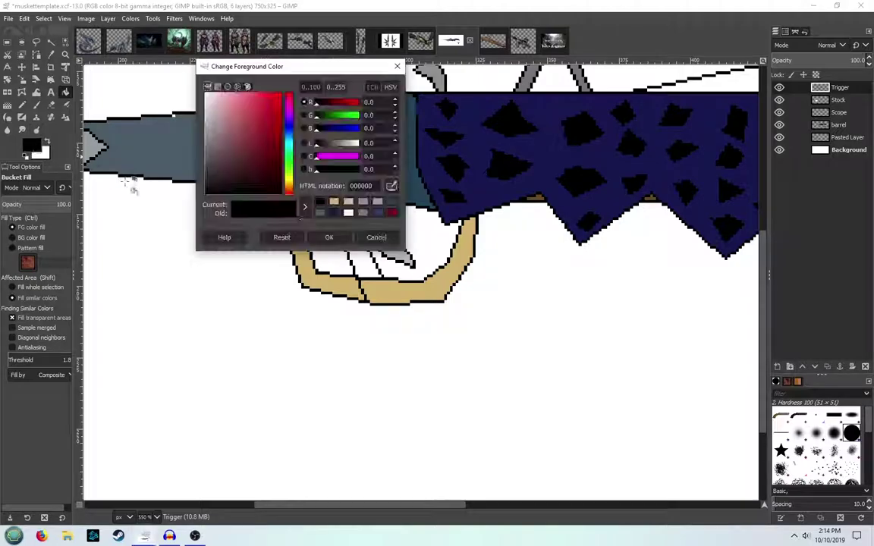
{"action": "left_click", "coordinate": [334, 201]}
{"action": "left_click", "coordinate": [328, 237]}
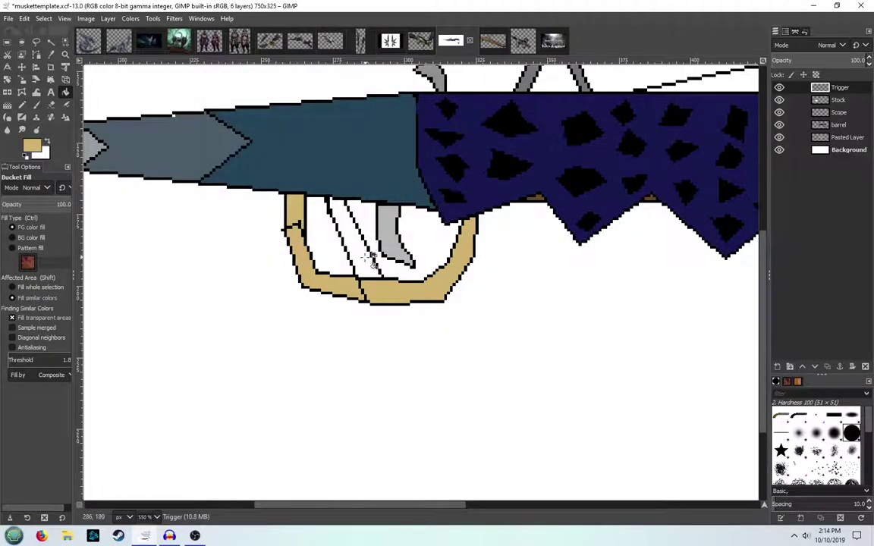
{"action": "left_click", "coordinate": [367, 261]}
{"action": "key", "text": "ctrl+z"}
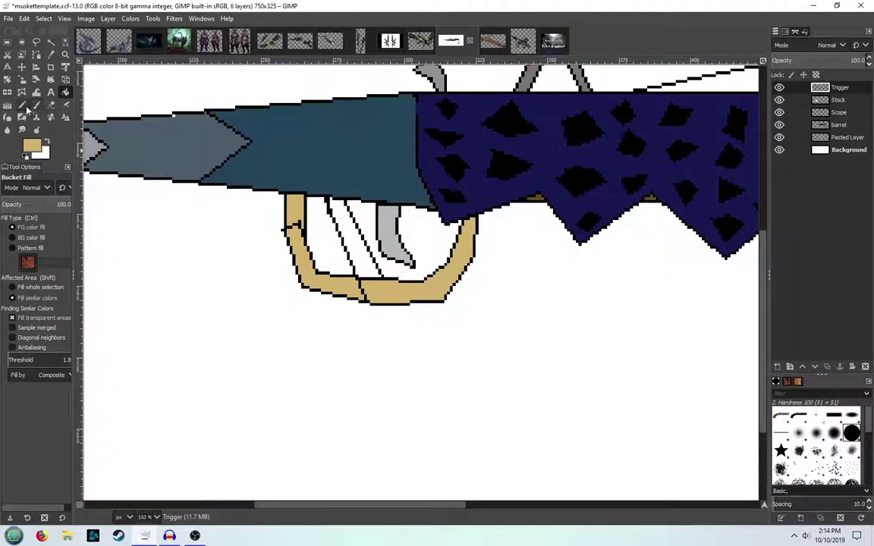
Close the upper gap between the two slanted lines with a short black Pencil line along the stock's underside
{"action": "left_click", "coordinate": [21, 104]}
{"action": "left_click", "coordinate": [30, 145]}
{"action": "left_click", "coordinate": [343, 201]}
{"action": "left_click", "coordinate": [329, 237]}
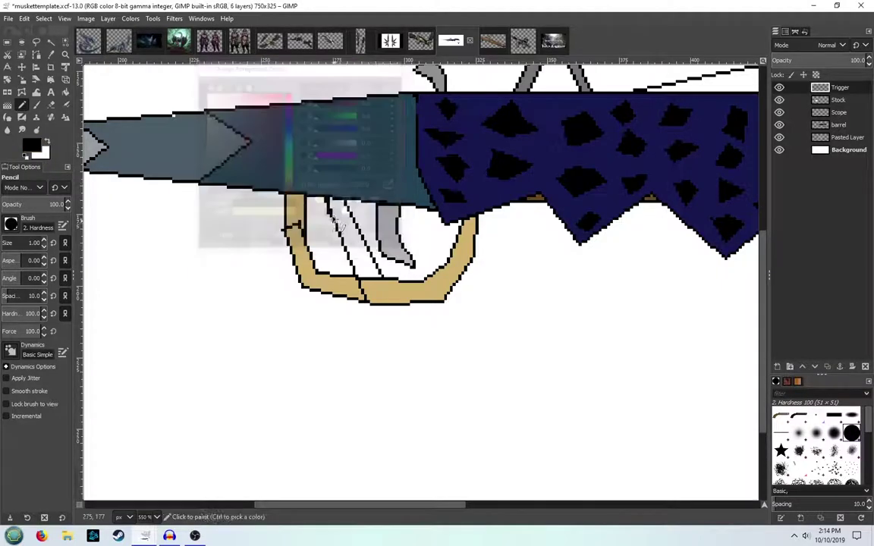
{"action": "left_click", "coordinate": [330, 199]}
{"action": "left_click", "coordinate": [343, 202], "text": "shift"}
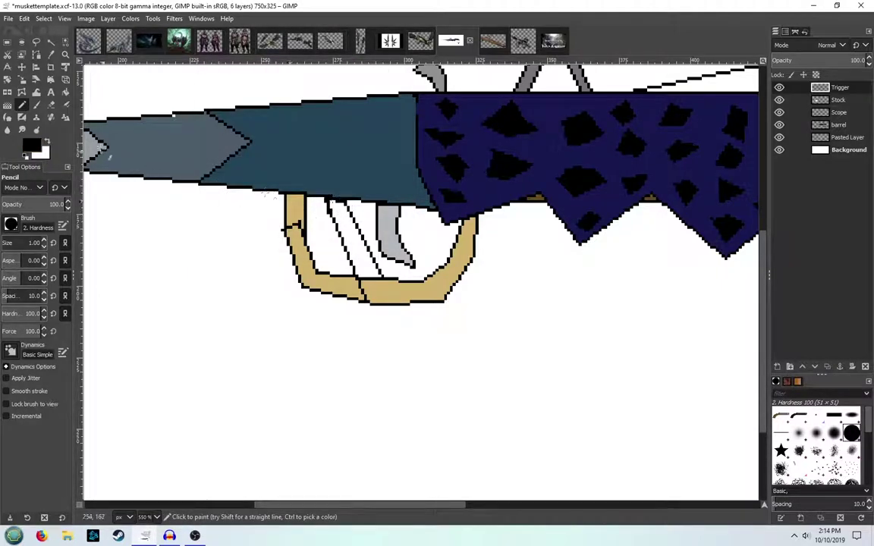
Bucket-fill the closed strip between the two slanted lines with the tan colour d4b16b
{"action": "left_click", "coordinate": [65, 92]}
{"action": "left_click", "coordinate": [339, 235]}
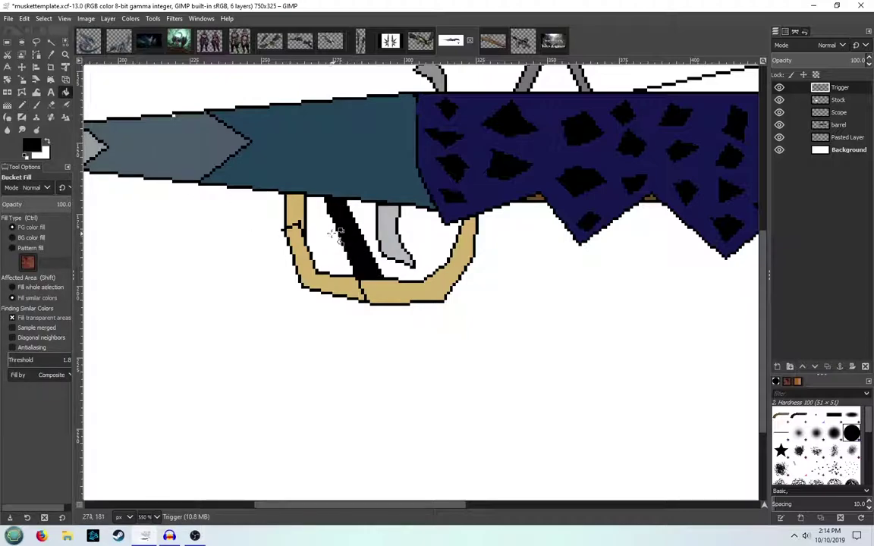
{"action": "key", "text": "ctrl+z"}
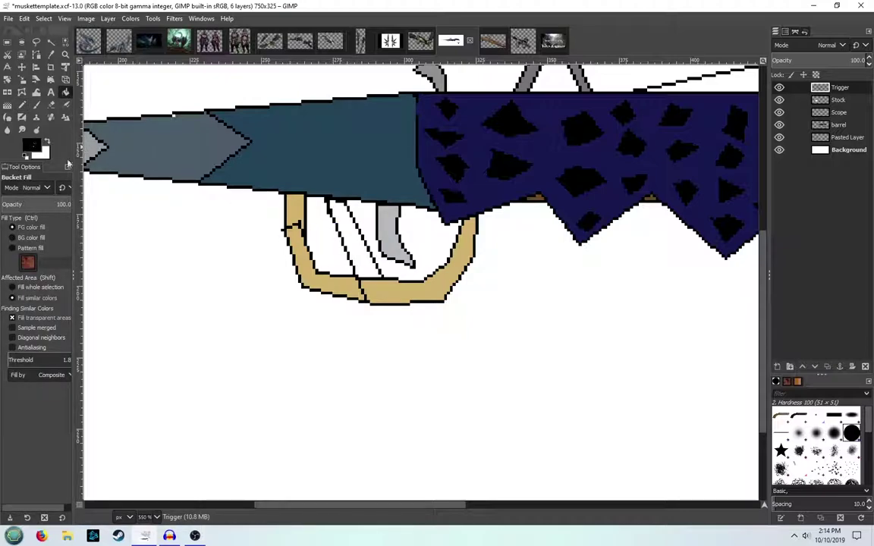
{"action": "left_click", "coordinate": [30, 144]}
{"action": "left_click", "coordinate": [334, 202]}
{"action": "left_click", "coordinate": [329, 237]}
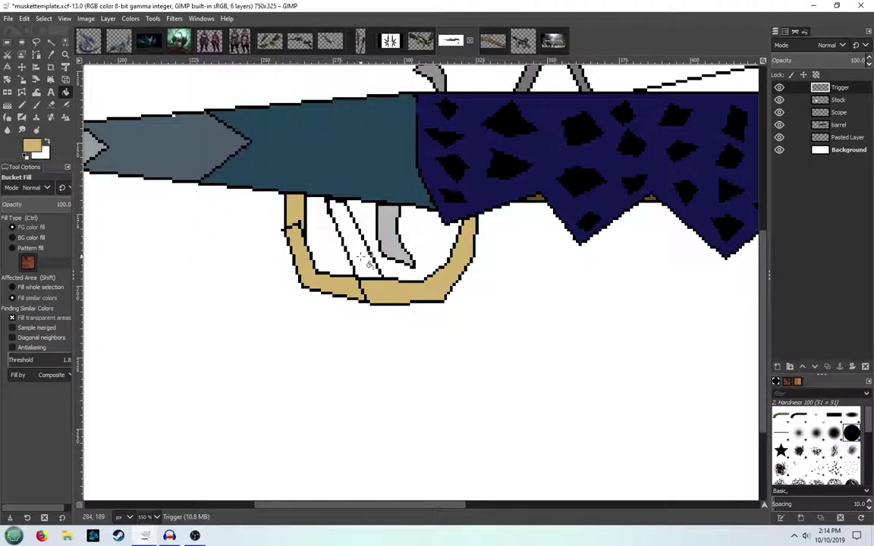
{"action": "left_click", "coordinate": [338, 228]}
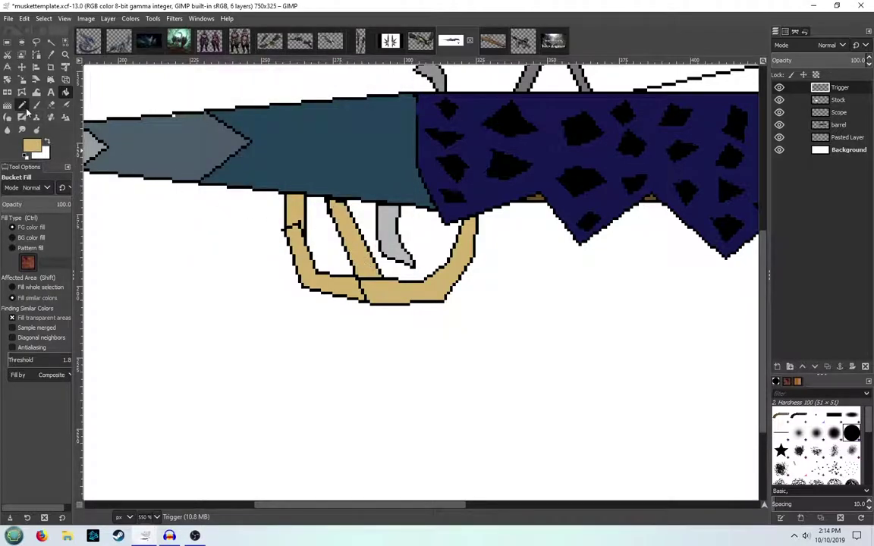
Cover the black line separating the new slanted strip from the guard's lower section with a tan Pencil line
{"action": "left_click", "coordinate": [22, 105]}
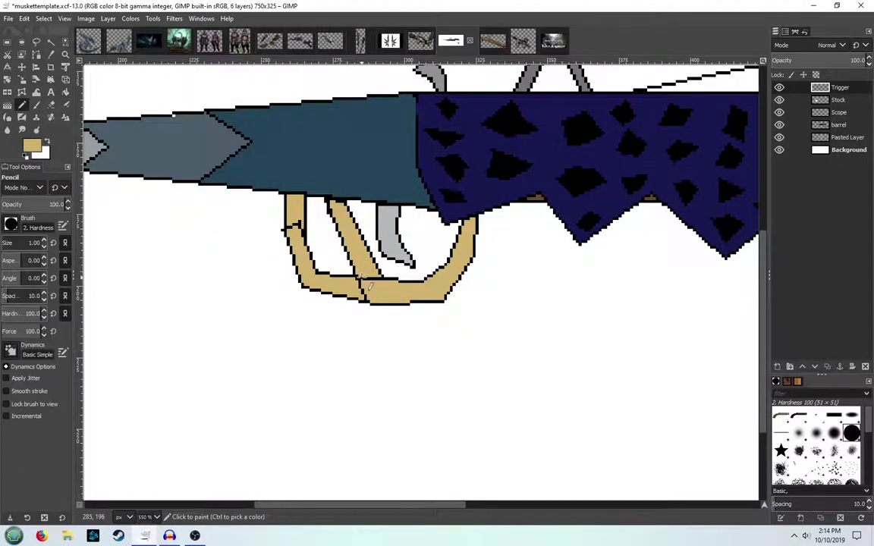
{"action": "left_click", "coordinate": [362, 279]}
{"action": "left_click", "coordinate": [378, 278], "text": "shift"}
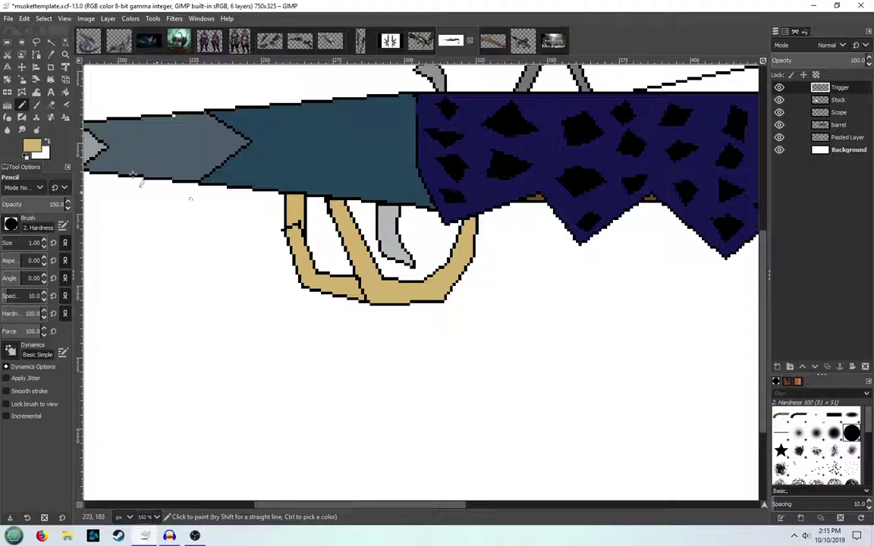
Paint over the old rear section of the trigger guard behind the new strip using a white Pencil at size 17
{"action": "left_click", "coordinate": [51, 104]}
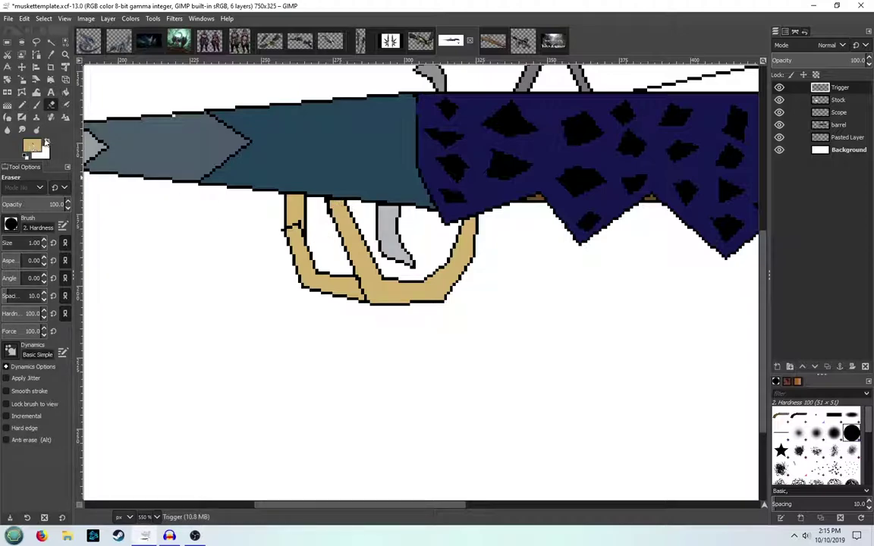
{"action": "left_click", "coordinate": [22, 104]}
{"action": "left_click", "coordinate": [32, 146]}
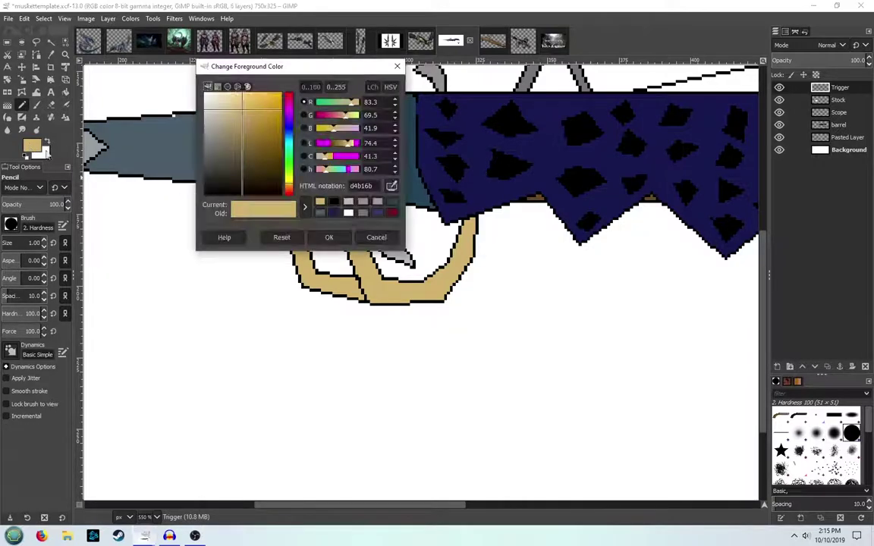
{"action": "left_click", "coordinate": [349, 212]}
{"action": "left_click", "coordinate": [330, 237]}
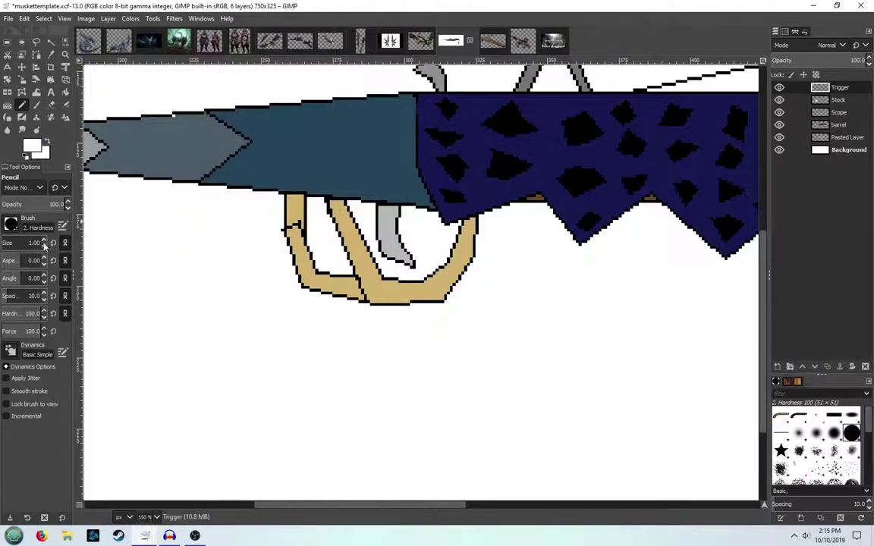
{"action": "mouse_move", "coordinate": [262, 283]}
{"action": "left_mouse_down"}
{"action": "mouse_move", "coordinate": [300, 261]}
{"action": "mouse_move", "coordinate": [290, 220]}
{"action": "left_mouse_up"}
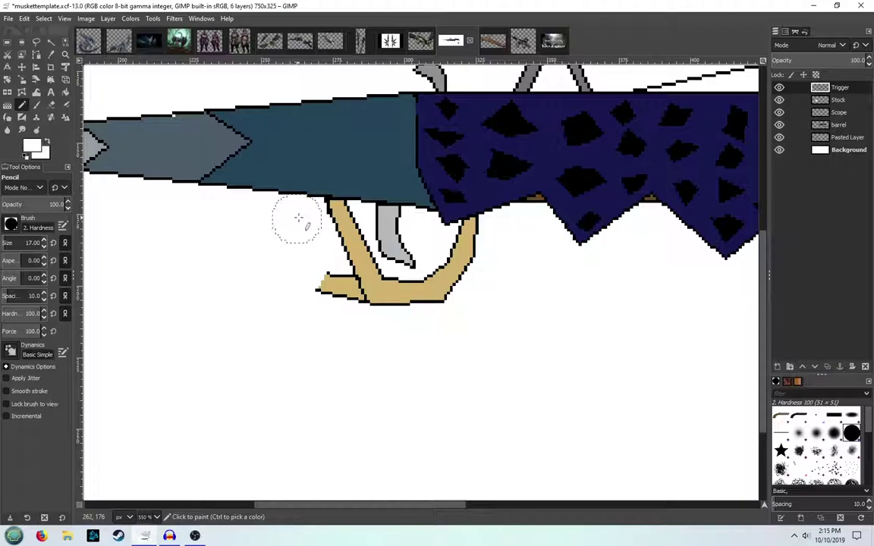
{"action": "left_click_drag", "start_coordinate": [307, 256], "coordinate": [337, 304]}
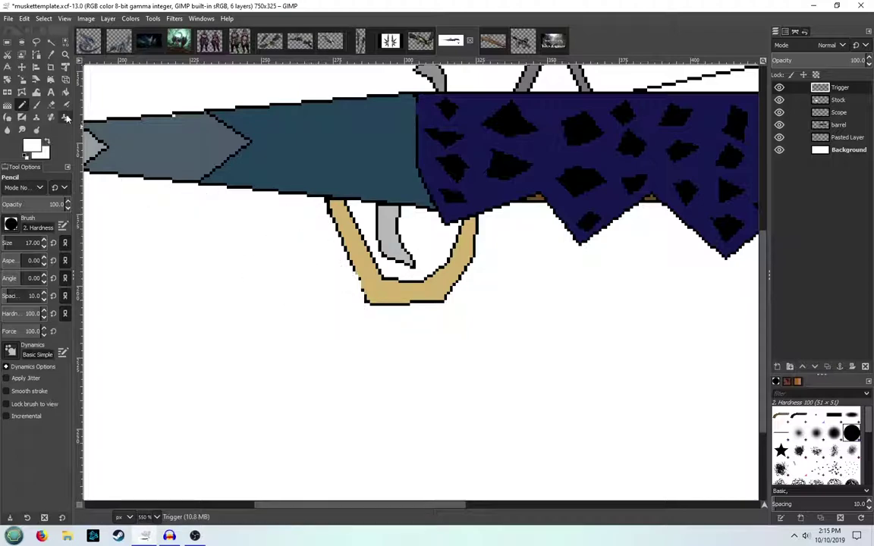
Restore the black outline along the guard's rear edge using a black Pencil at size 1
{"action": "left_click", "coordinate": [32, 145]}
{"action": "left_click", "coordinate": [346, 202]}
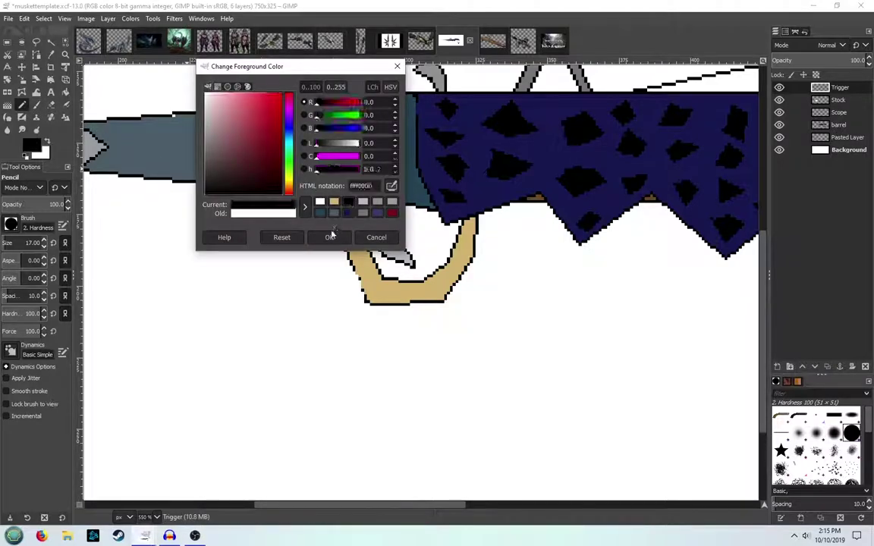
{"action": "left_click", "coordinate": [329, 237]}
{"action": "left_click", "coordinate": [45, 248]}
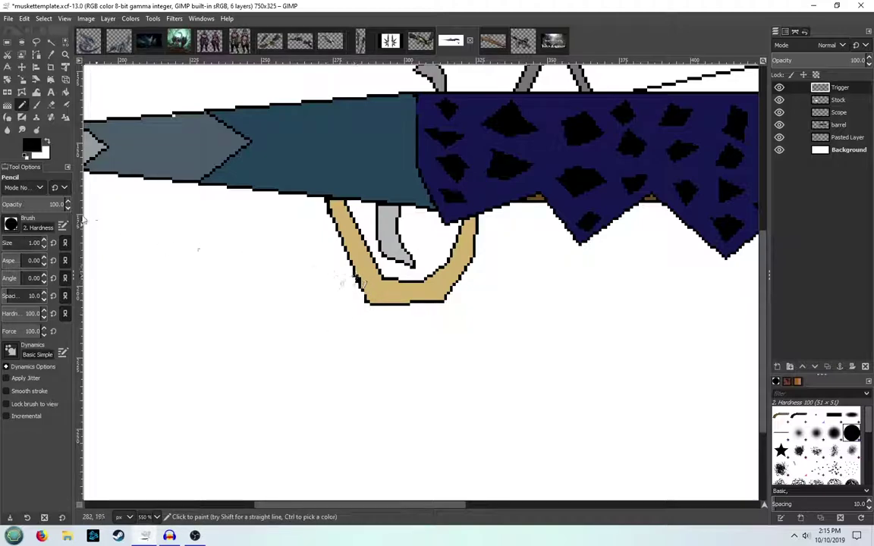
Touch up the guard's rear edge with tan d4b16b and black Pencil pixels near its lower corner
{"action": "left_click", "coordinate": [31, 144]}
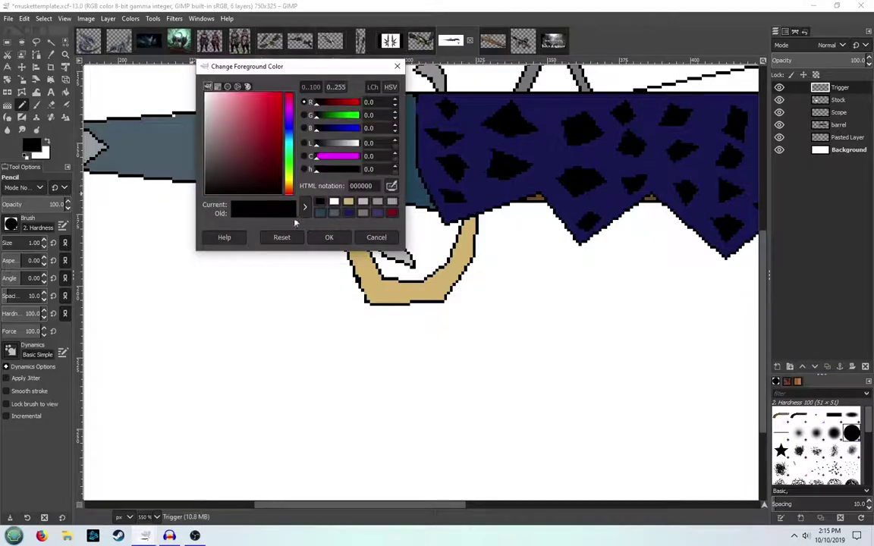
{"action": "left_click", "coordinate": [349, 201]}
{"action": "key", "text": "Return"}
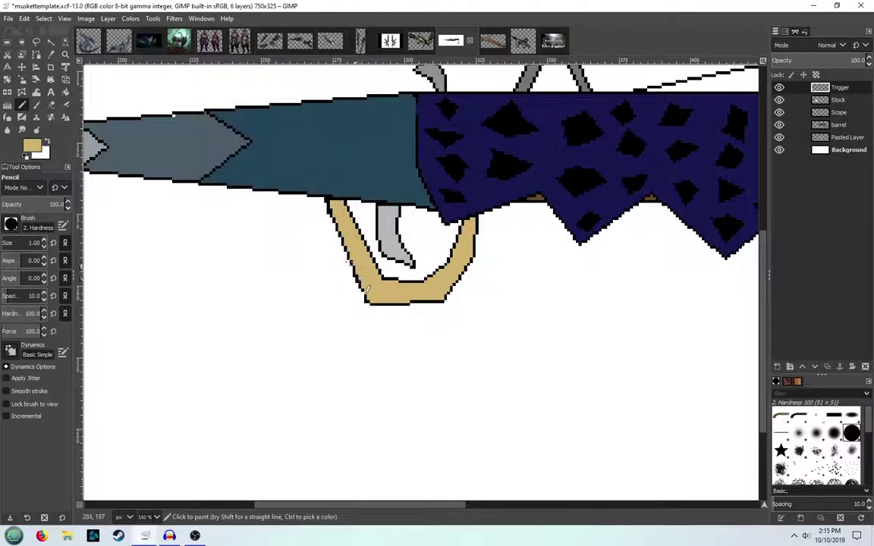
{"action": "left_click", "coordinate": [31, 144]}
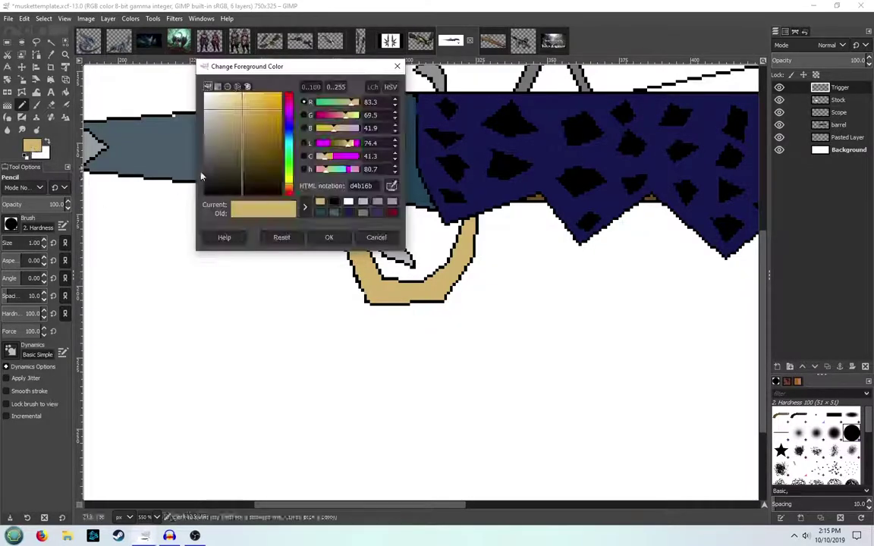
{"action": "left_click", "coordinate": [331, 202]}
{"action": "left_click", "coordinate": [329, 238]}
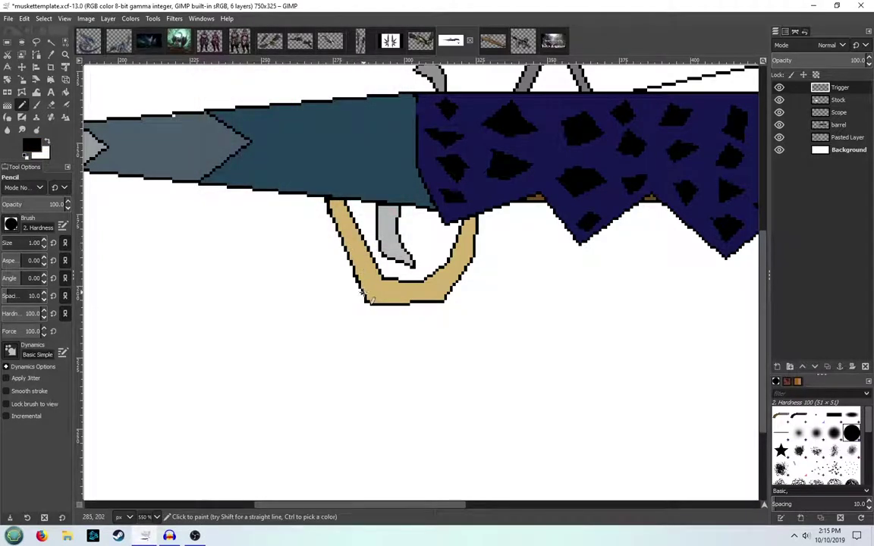
Outline an angular pistol grip beneath the tail-like stock on the Stock layer, using a black Pencil at size 1
{"action": "scroll", "coordinate": [369, 297], "scroll_direction": "down", "scroll_amount": 3}
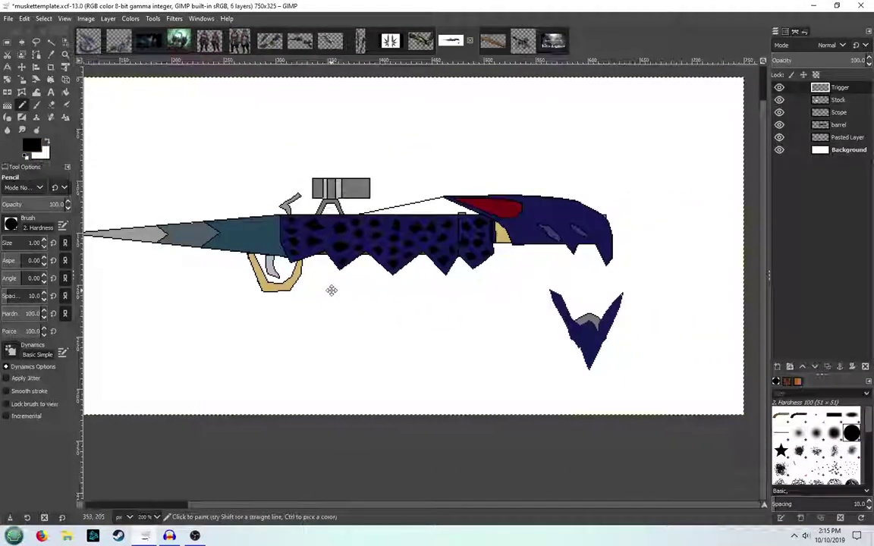
{"action": "left_click_drag", "start_coordinate": [332, 289], "coordinate": [423, 297]}
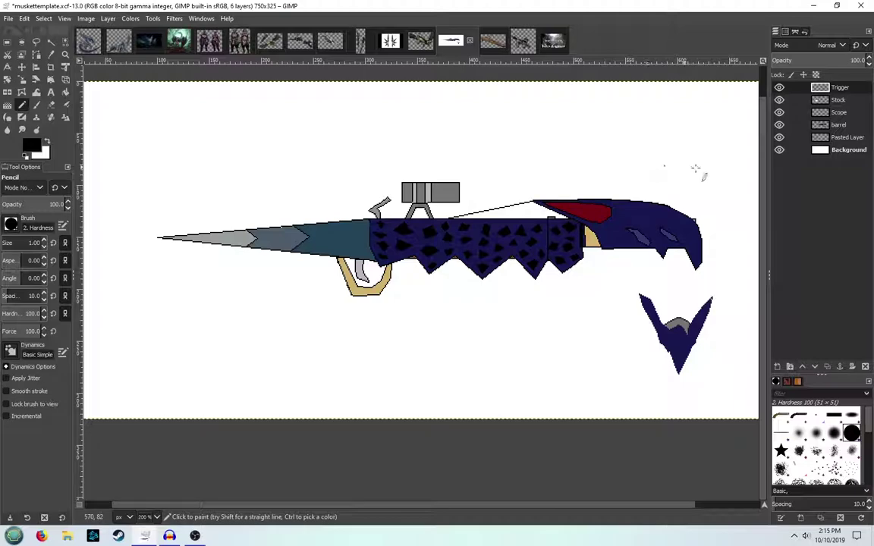
{"action": "left_click", "coordinate": [847, 99]}
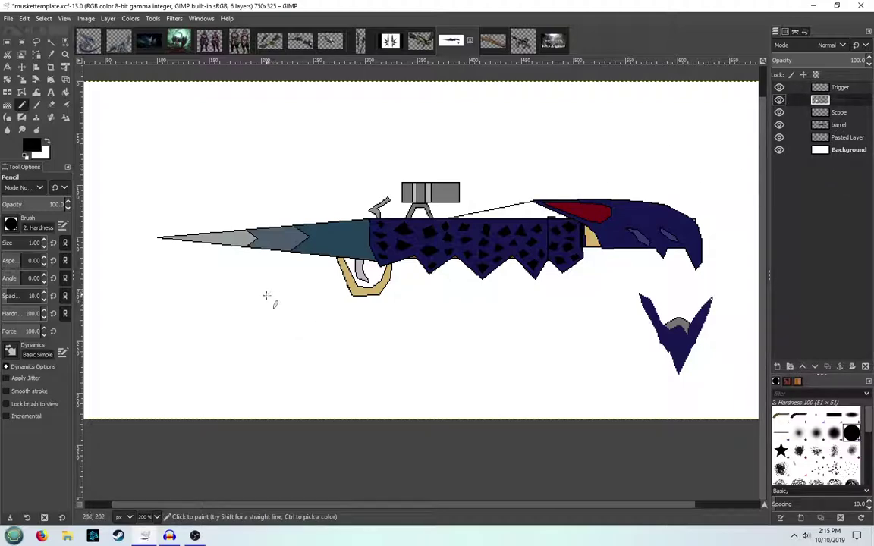
{"action": "scroll", "coordinate": [266, 296], "scroll_direction": "up", "scroll_amount": 1}
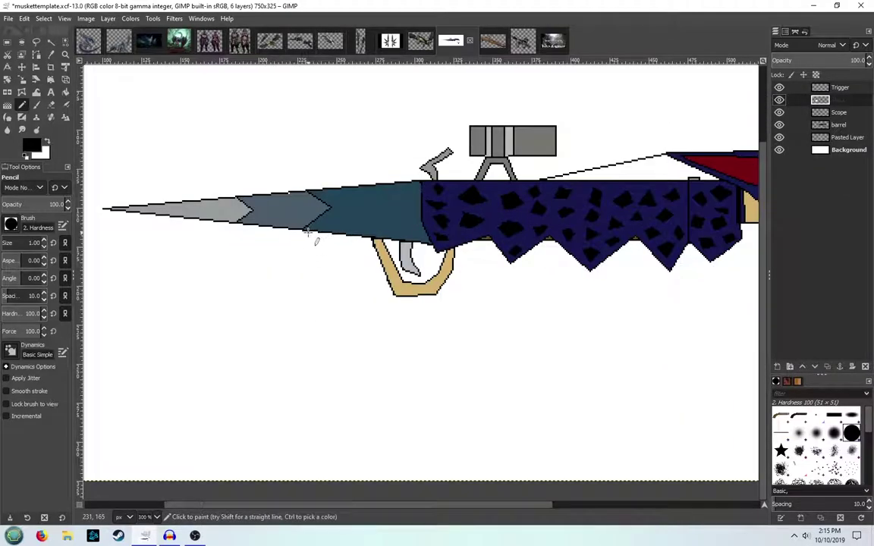
{"action": "left_click", "coordinate": [308, 232]}
{"action": "left_click", "coordinate": [307, 287], "text": "shift"}
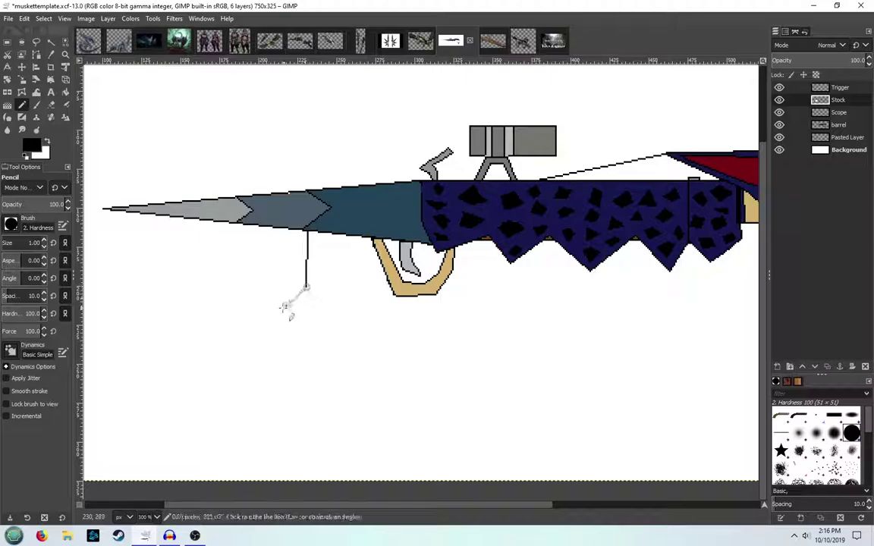
{"action": "left_click", "coordinate": [245, 328], "text": "shift"}
{"action": "left_click", "coordinate": [282, 357], "text": "shift"}
{"action": "left_click", "coordinate": [343, 360], "text": "shift"}
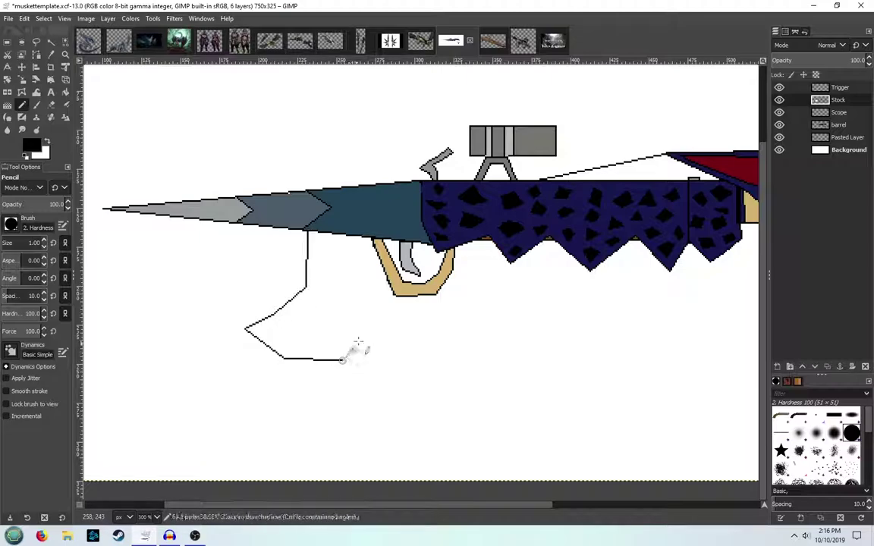
{"action": "left_click", "coordinate": [367, 334], "text": "shift"}
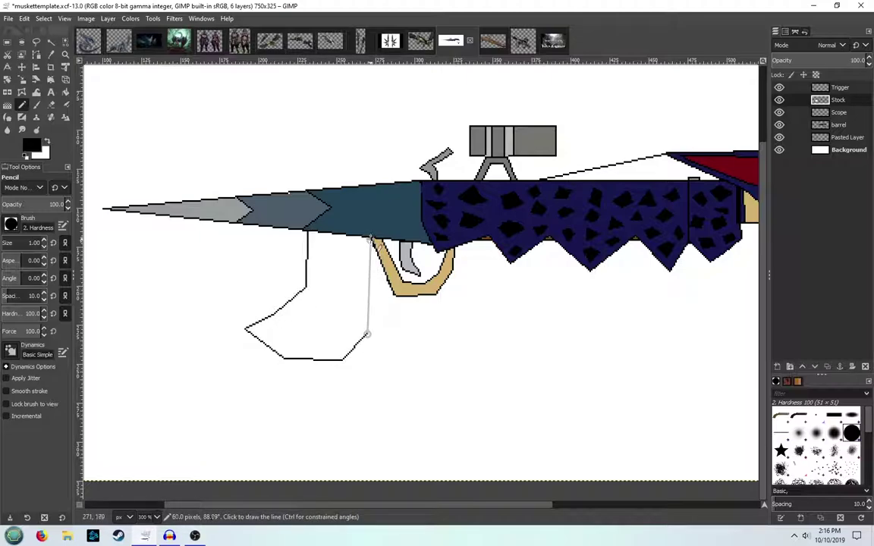
{"action": "left_click", "coordinate": [370, 240], "text": "shift"}
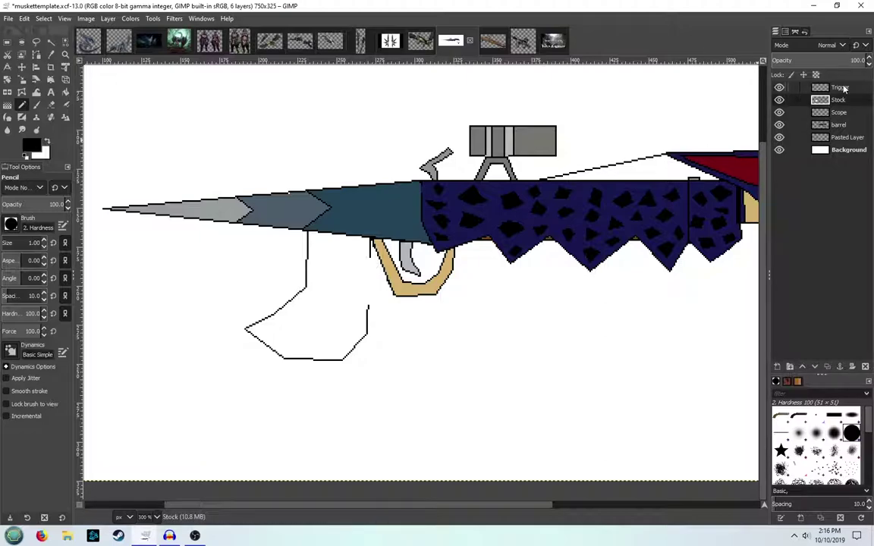
Move the Trigger layer beneath the Stock layer and make the upper layer active
{"action": "left_click", "coordinate": [845, 89]}
{"action": "left_click_drag", "start_coordinate": [845, 89], "coordinate": [840, 111]}
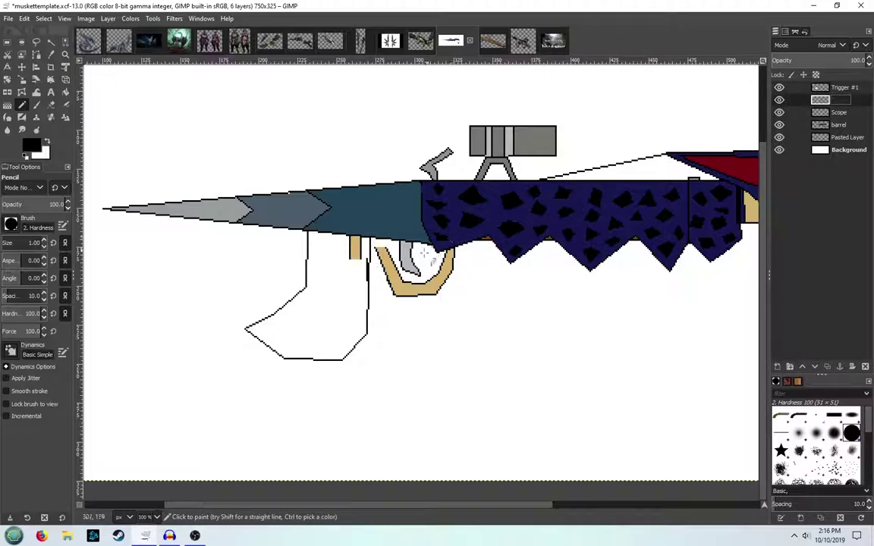
{"action": "scroll", "coordinate": [377, 231], "scroll_direction": "up", "scroll_amount": 3}
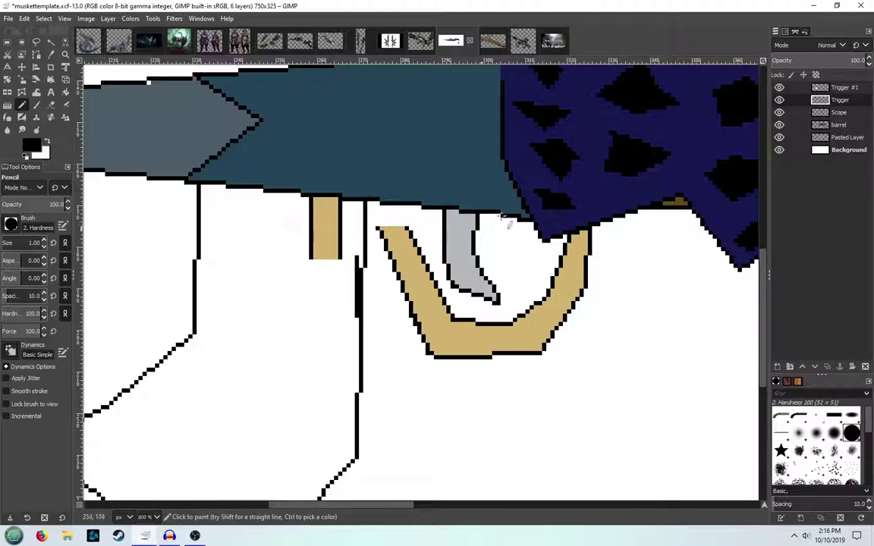
{"action": "double_click", "coordinate": [842, 87]}
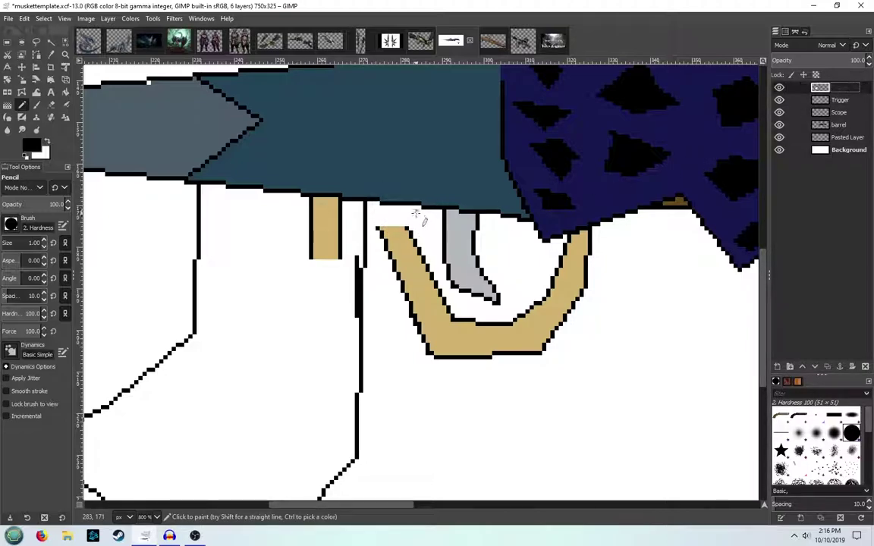
{"action": "key", "text": "Return"}
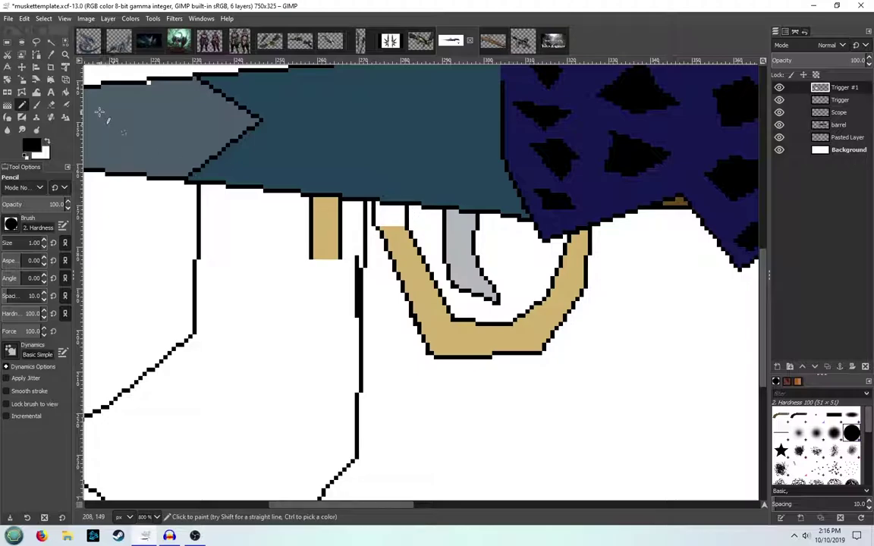
Fill the gap between the guard's rear arm and the stock with tan using the Pencil at size 4
{"action": "left_click", "coordinate": [65, 92]}
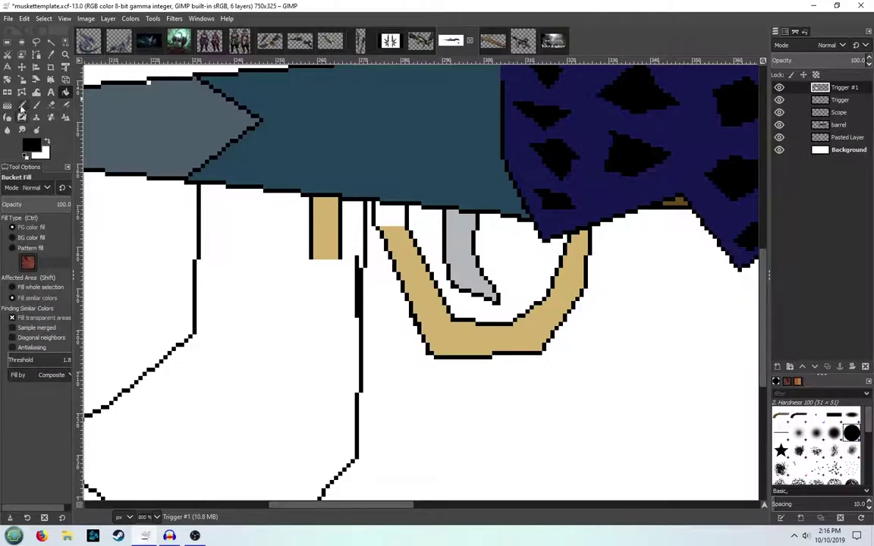
{"action": "left_click", "coordinate": [22, 105]}
{"action": "left_click", "coordinate": [31, 146]}
{"action": "left_click", "coordinate": [334, 202]}
{"action": "left_click", "coordinate": [329, 237]}
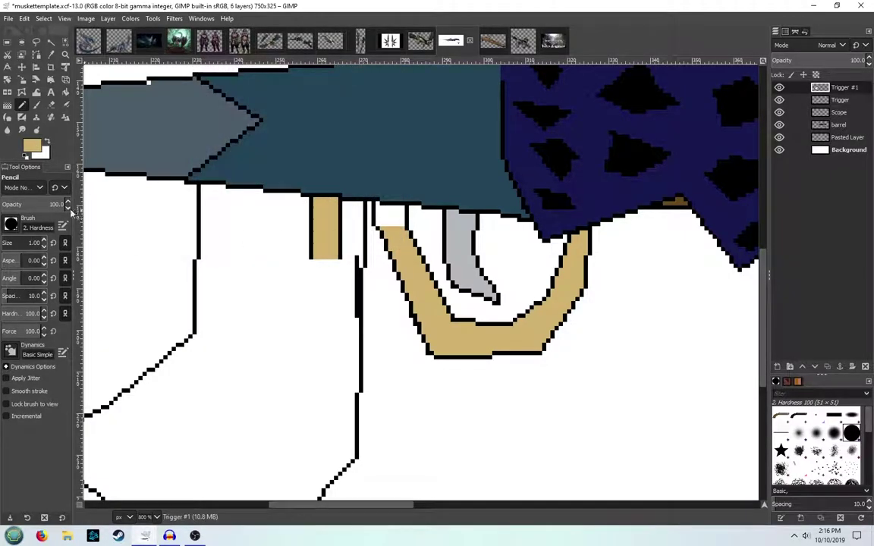
{"action": "left_click", "coordinate": [45, 240]}
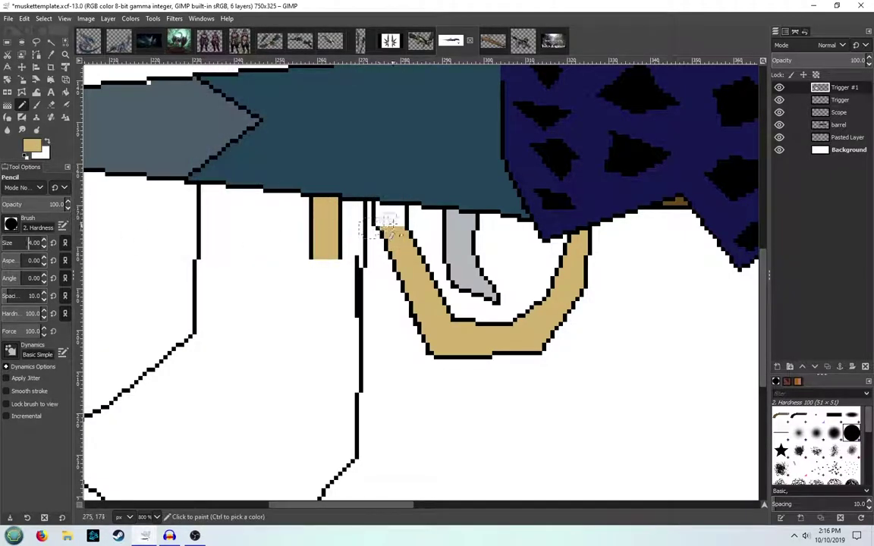
{"action": "left_click_drag", "start_coordinate": [397, 218], "coordinate": [391, 220]}
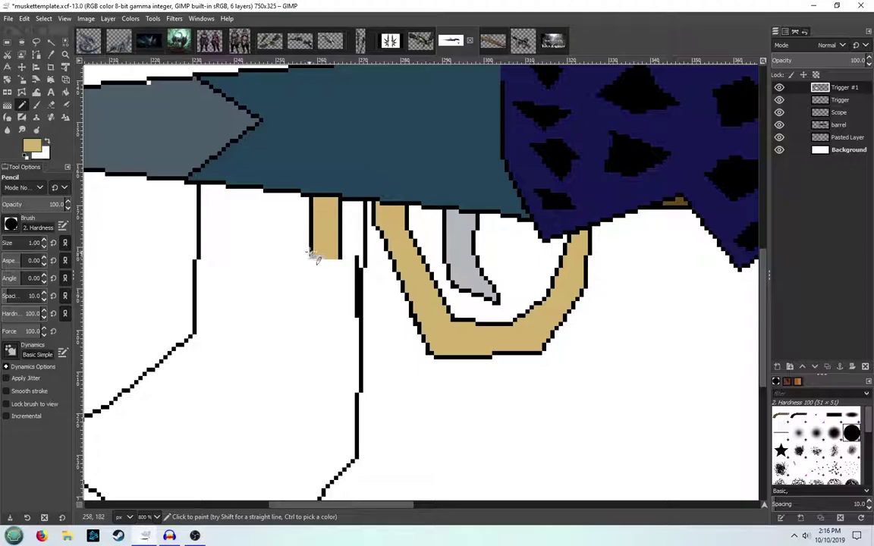
Paint over the leftover black lines of the old tan strip inside the grip with a tan Pencil at size 1
{"action": "mouse_move", "coordinate": [312, 255]}
{"action": "left_mouse_down"}
{"action": "mouse_move", "coordinate": [318, 217]}
{"action": "mouse_move", "coordinate": [310, 222]}
{"action": "left_mouse_up"}
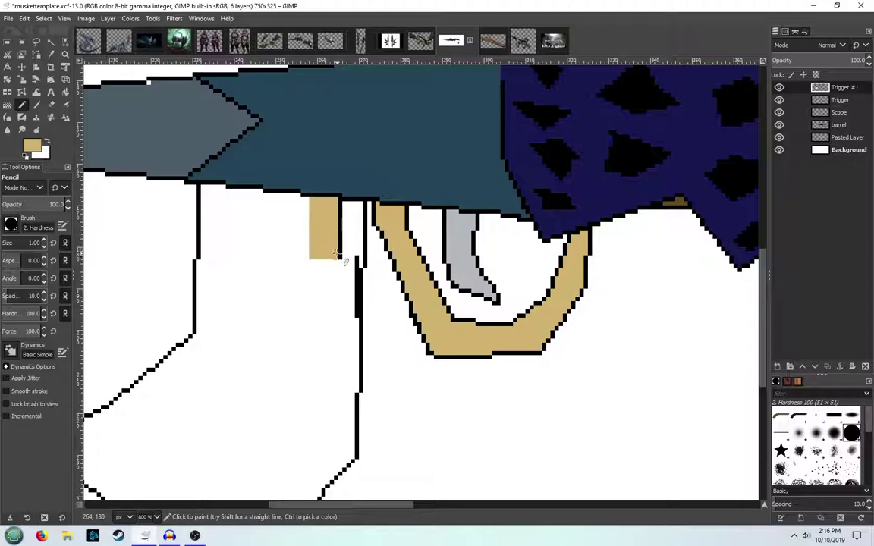
{"action": "left_click_drag", "start_coordinate": [336, 254], "coordinate": [340, 220]}
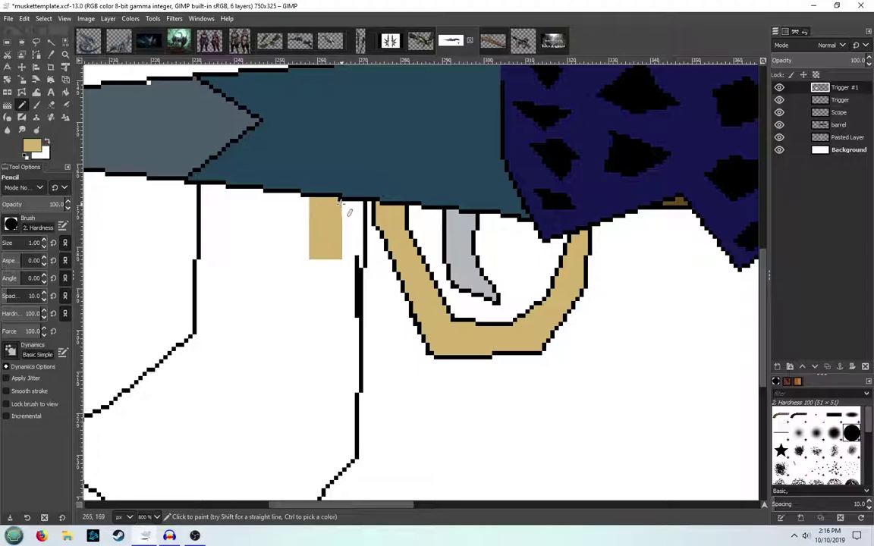
{"action": "left_click_drag", "start_coordinate": [340, 207], "coordinate": [353, 247]}
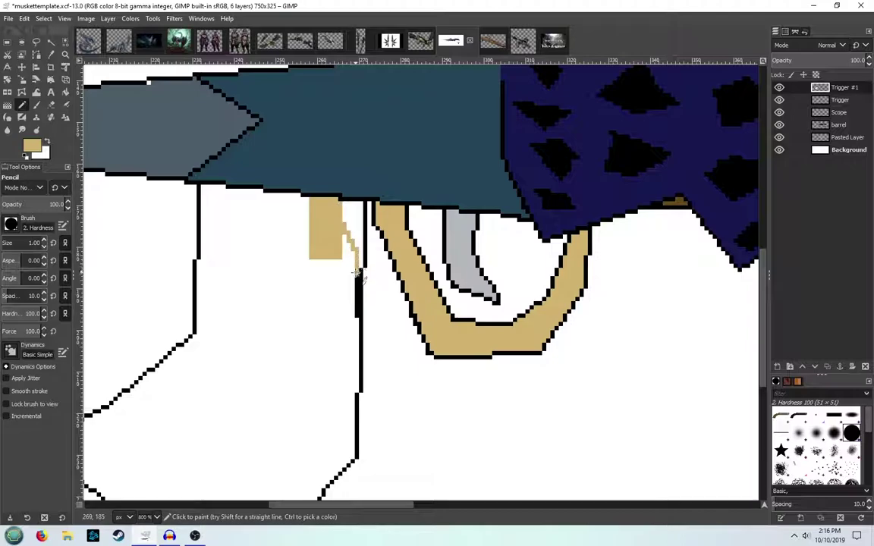
{"action": "left_click_drag", "start_coordinate": [357, 308], "coordinate": [356, 316]}
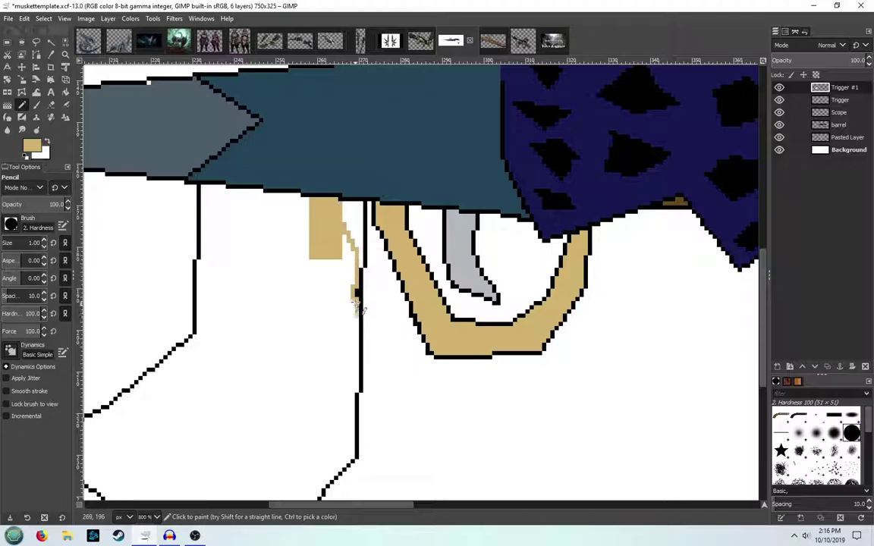
Bucket-fill the grip outline with tan, including the small unfilled pixels near its upper front edge
{"action": "scroll", "coordinate": [302, 289], "scroll_direction": "down", "scroll_amount": 2}
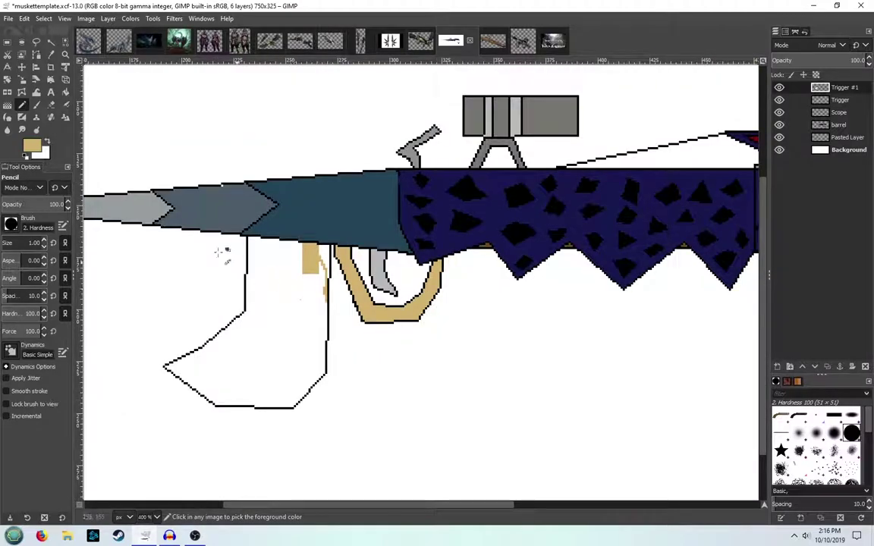
{"action": "left_click", "coordinate": [66, 92]}
{"action": "left_click", "coordinate": [296, 329]}
{"action": "left_click", "coordinate": [234, 356]}
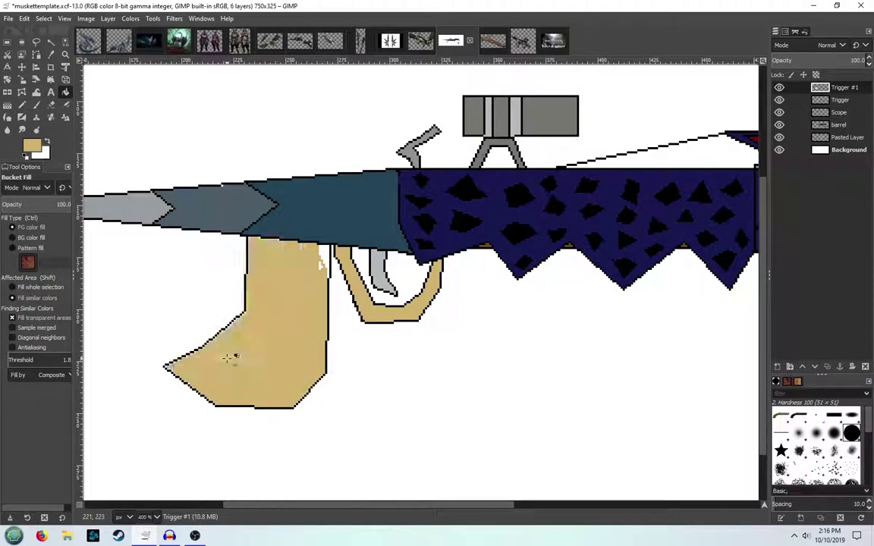
{"action": "left_click", "coordinate": [320, 251]}
{"action": "left_click_drag", "start_coordinate": [322, 258], "coordinate": [327, 269]}
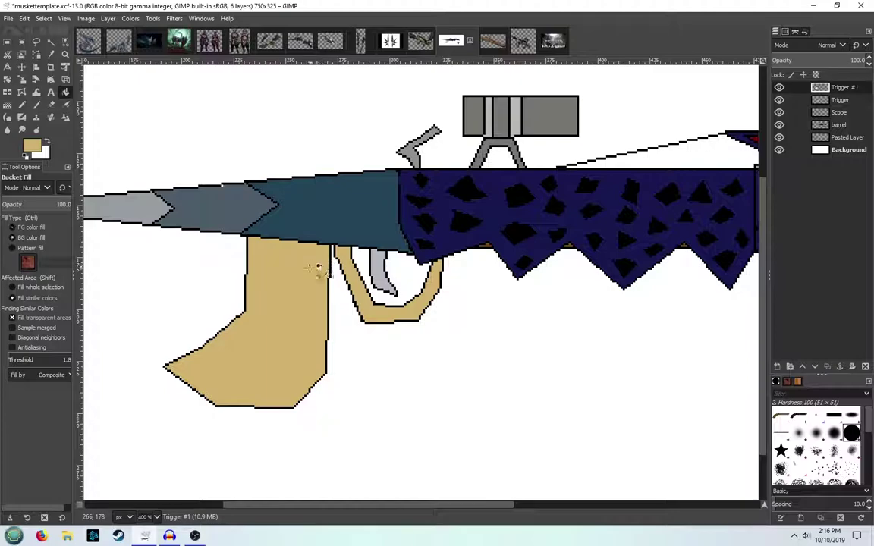
Undo the grip's recent tan fills and redo them
{"action": "scroll", "coordinate": [318, 270], "scroll_direction": "down", "scroll_amount": 3}
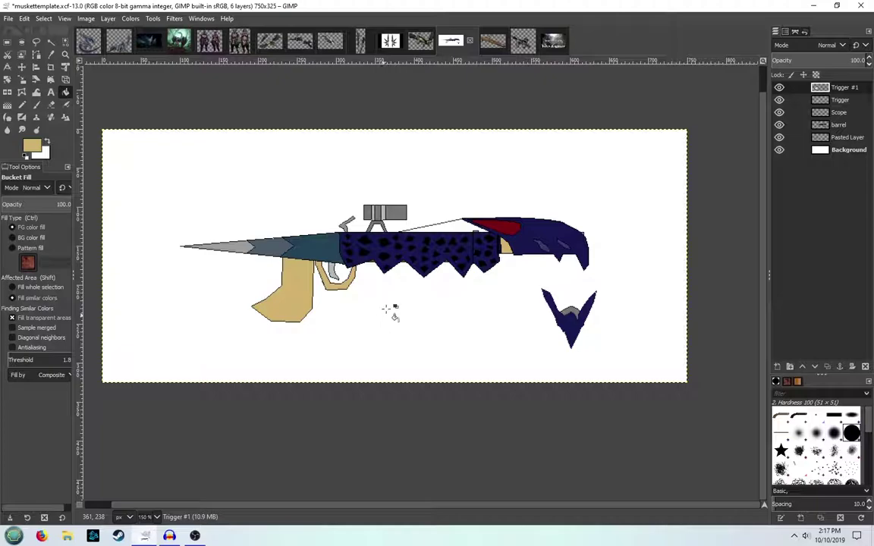
{"action": "key", "text": "ctrl"}
{"action": "key", "text": "ctrl+z"}
{"action": "key", "text": "ctrl+z"}
{"action": "key", "text": "ctrl+z"}
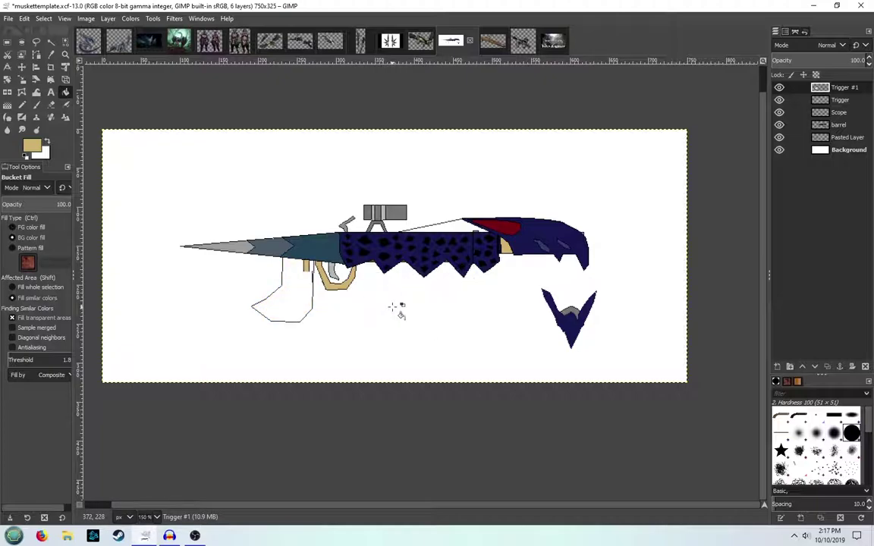
{"action": "left_click", "coordinate": [27, 19]}
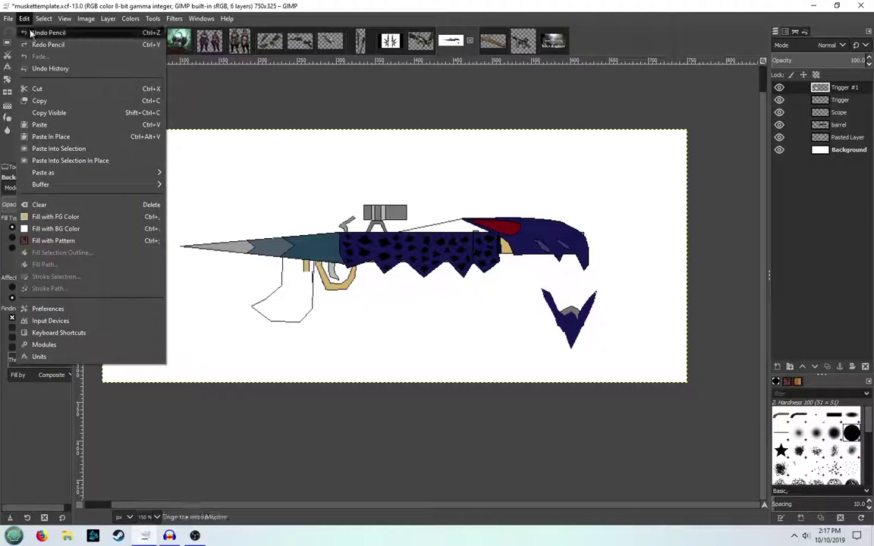
{"action": "left_click", "coordinate": [26, 20]}
{"action": "left_click", "coordinate": [25, 20]}
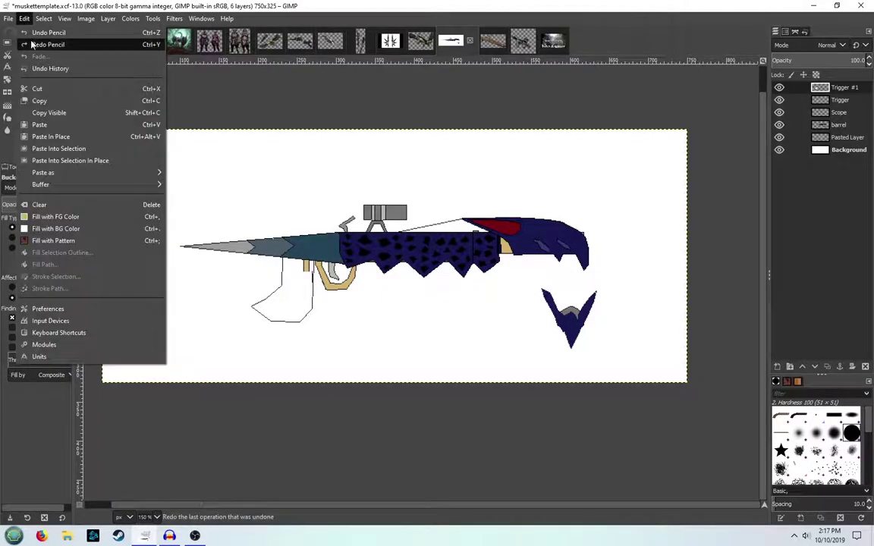
{"action": "left_click", "coordinate": [32, 44]}
{"action": "key", "text": "ctrl+y"}
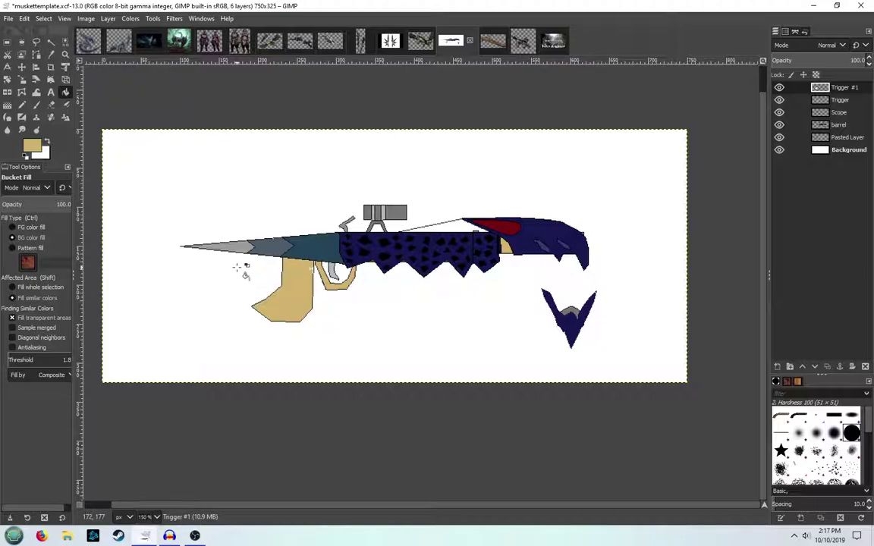
Draw a bent black Pencil line across the grip from its bottom edge up to its front edge, cutting off the lower front corner
{"action": "scroll", "coordinate": [242, 316], "scroll_direction": "up", "scroll_amount": 3}
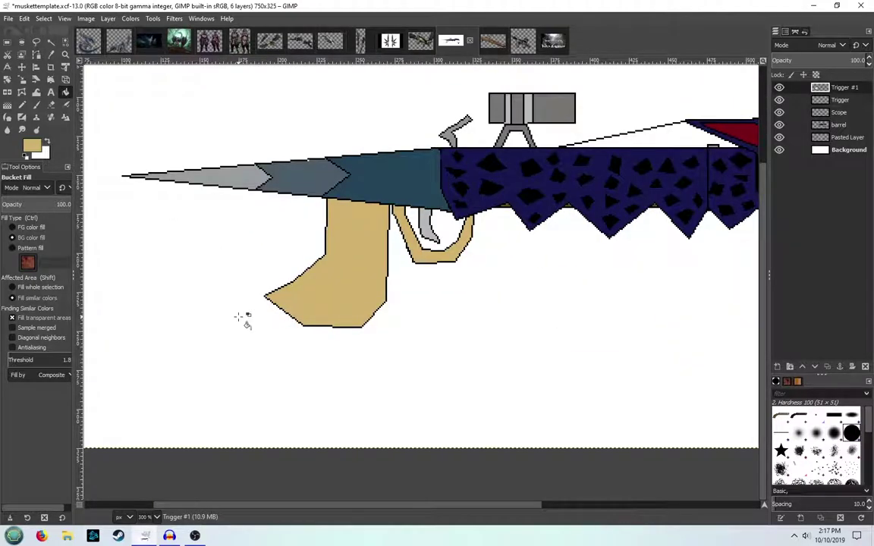
{"action": "left_click", "coordinate": [21, 105]}
{"action": "left_click", "coordinate": [32, 146]}
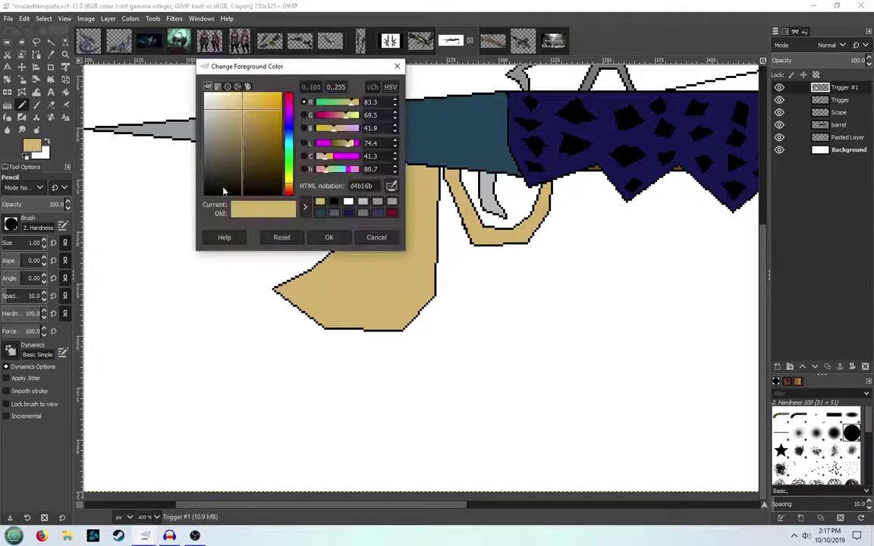
{"action": "left_click", "coordinate": [335, 202]}
{"action": "left_click", "coordinate": [329, 236]}
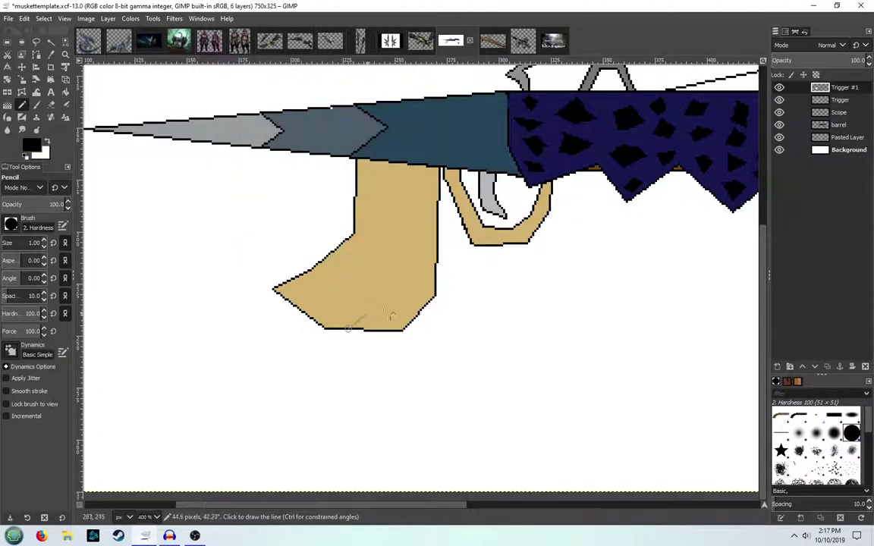
{"action": "left_click", "coordinate": [416, 267]}
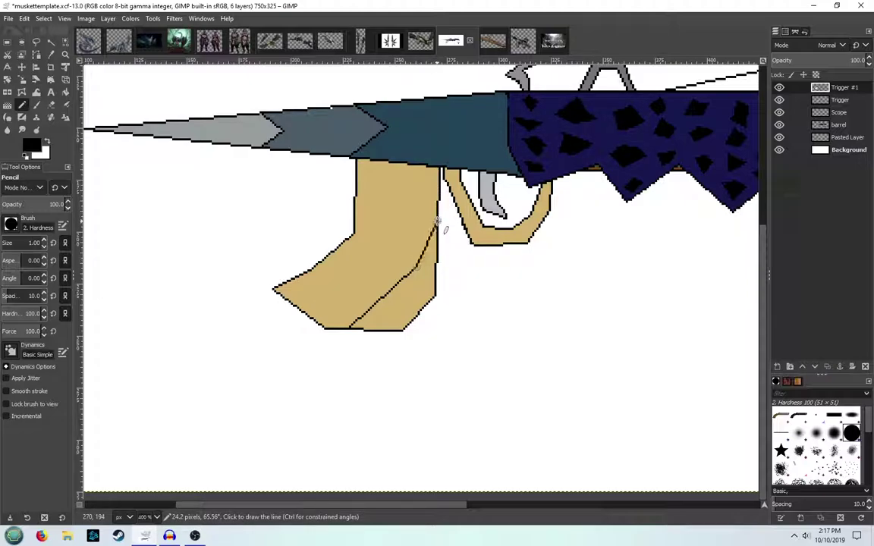
{"action": "left_click", "coordinate": [437, 221]}
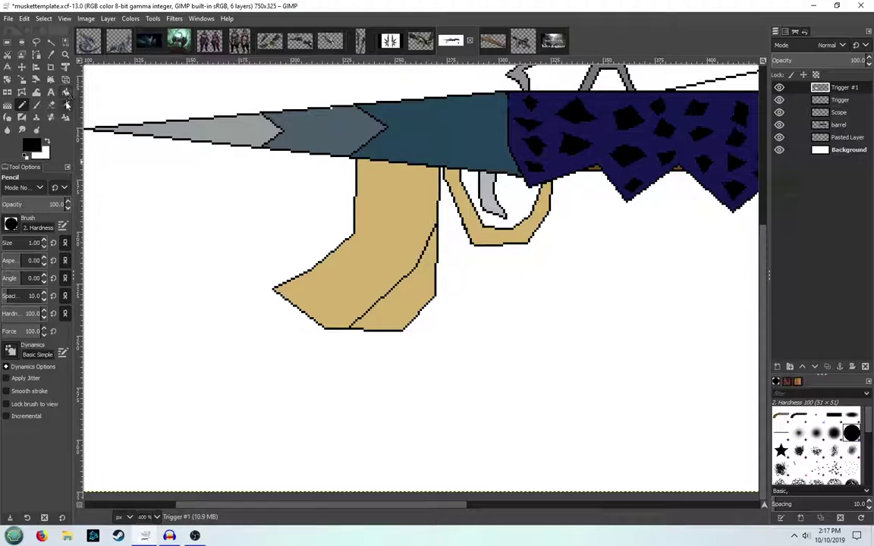
Bucket-fill the cut-off lower front corner of the grip with white ffffff
{"action": "left_click", "coordinate": [66, 92]}
{"action": "left_click", "coordinate": [31, 145]}
{"action": "left_click", "coordinate": [348, 201]}
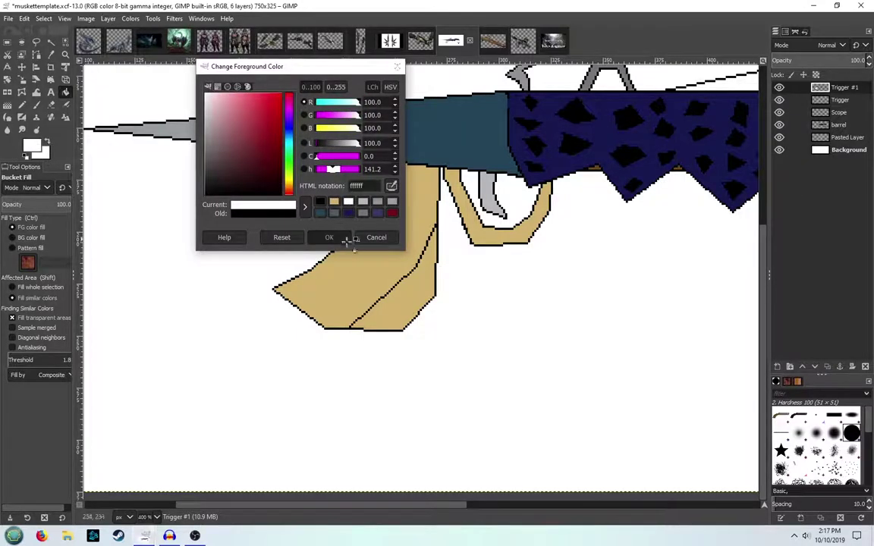
{"action": "left_click", "coordinate": [329, 238]}
{"action": "left_click", "coordinate": [410, 302]}
Erase the leftover outline of the grip's cut-off lower front corner with a white Pencil at brush size 12
{"action": "left_click", "coordinate": [22, 105]}
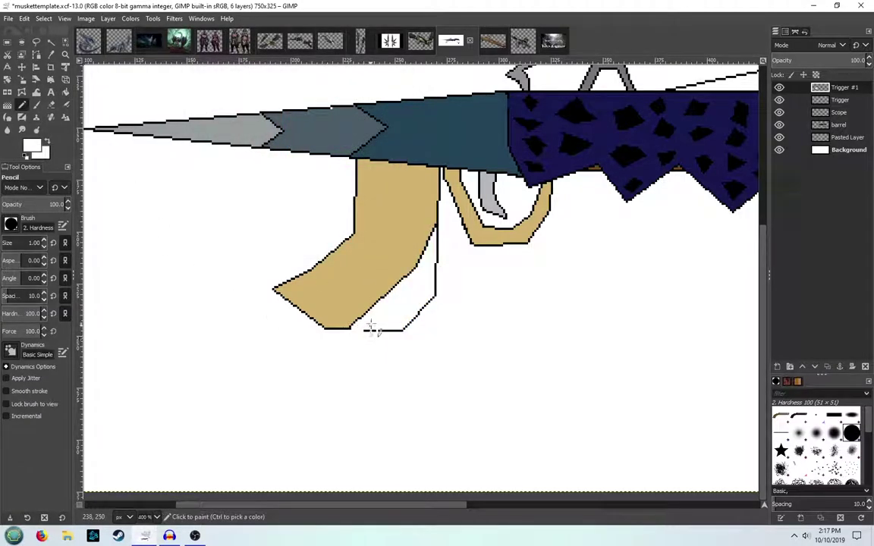
{"action": "mouse_move", "coordinate": [360, 332]}
{"action": "left_mouse_down"}
{"action": "mouse_move", "coordinate": [414, 330]}
{"action": "mouse_move", "coordinate": [380, 330]}
{"action": "mouse_move", "coordinate": [397, 333]}
{"action": "mouse_move", "coordinate": [383, 349]}
{"action": "mouse_move", "coordinate": [409, 337]}
{"action": "mouse_move", "coordinate": [436, 304]}
{"action": "mouse_move", "coordinate": [446, 241]}
{"action": "left_mouse_up"}
{"action": "type", "text": "1"}
{"action": "key", "text": "Return"}
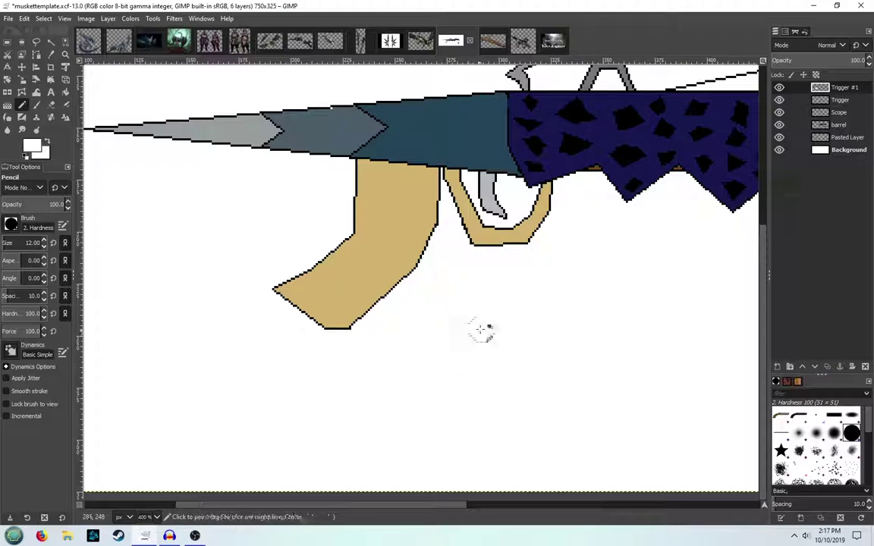
{"action": "scroll", "coordinate": [484, 332], "scroll_direction": "down", "scroll_amount": 4}
{"action": "scroll", "coordinate": [497, 322], "scroll_direction": "up", "scroll_amount": 2}
{"action": "scroll", "coordinate": [468, 331], "scroll_direction": "right", "scroll_amount": 3}
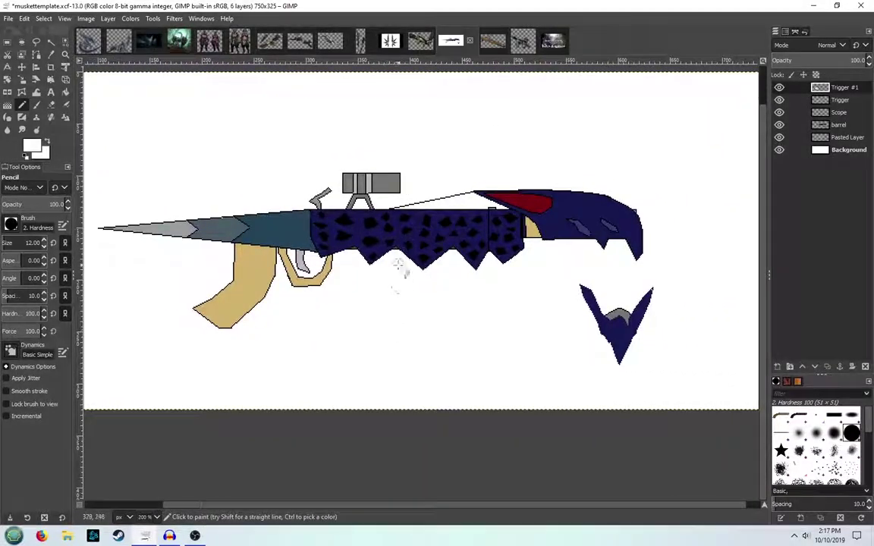
Set the Pencil's foreground color to black and its brush size to 1
{"action": "left_click", "coordinate": [32, 146]}
{"action": "left_click", "coordinate": [334, 201]}
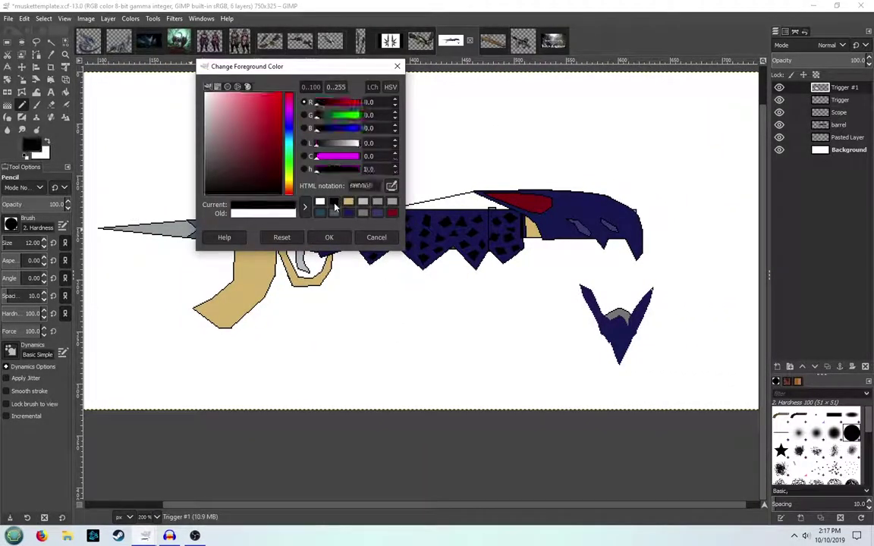
{"action": "left_click", "coordinate": [330, 237]}
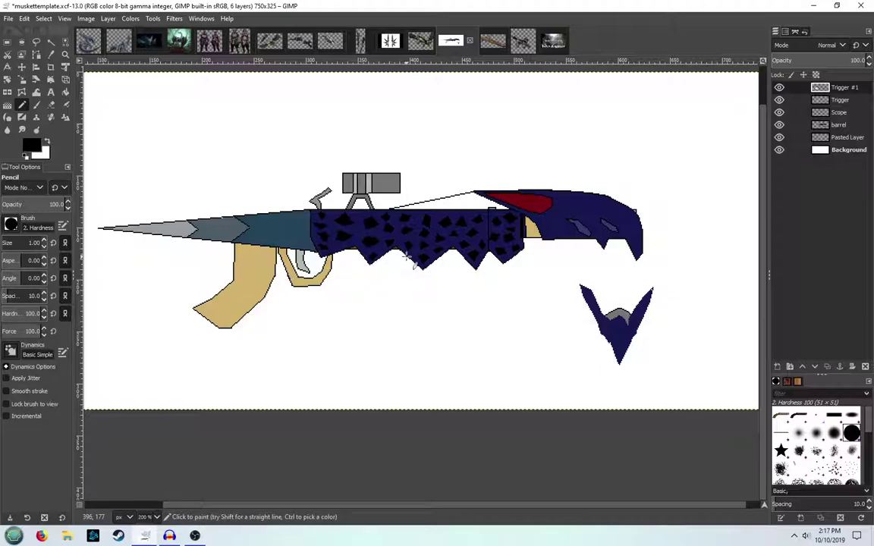
{"action": "left_click", "coordinate": [406, 258]}
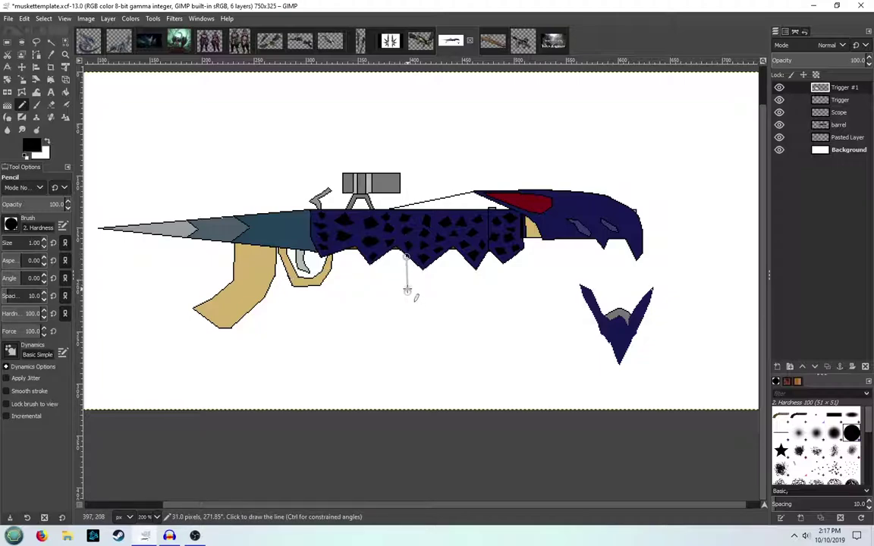
{"action": "left_click", "coordinate": [407, 289]}
{"action": "left_click", "coordinate": [423, 289]}
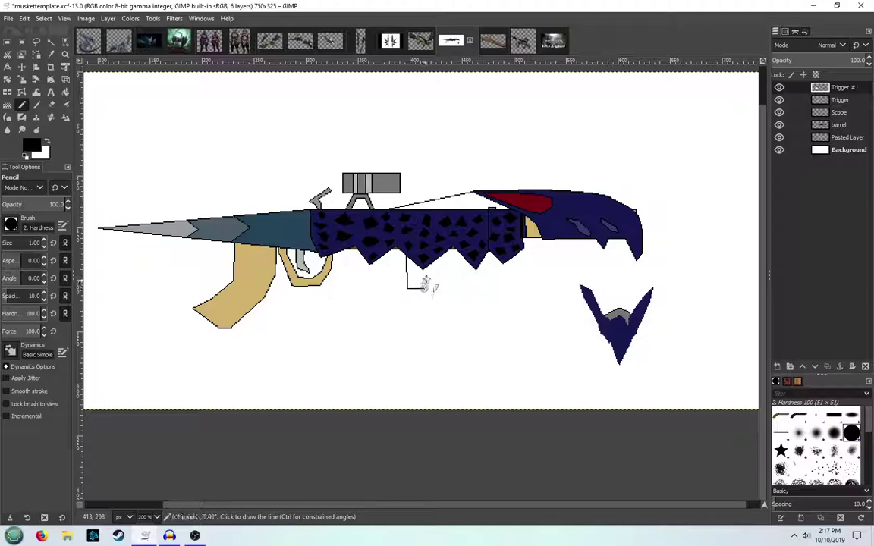
{"action": "left_click", "coordinate": [423, 272]}
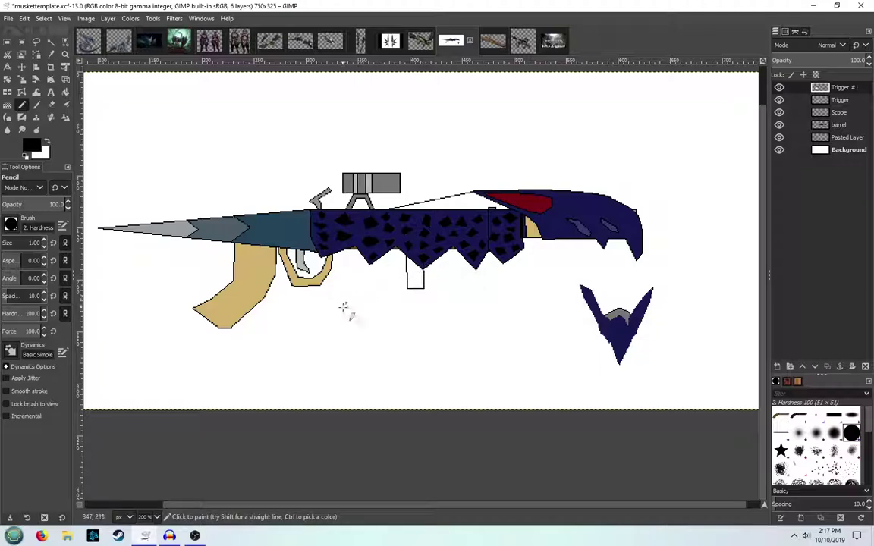
{"action": "scroll", "coordinate": [347, 309], "scroll_direction": "up", "scroll_amount": 2}
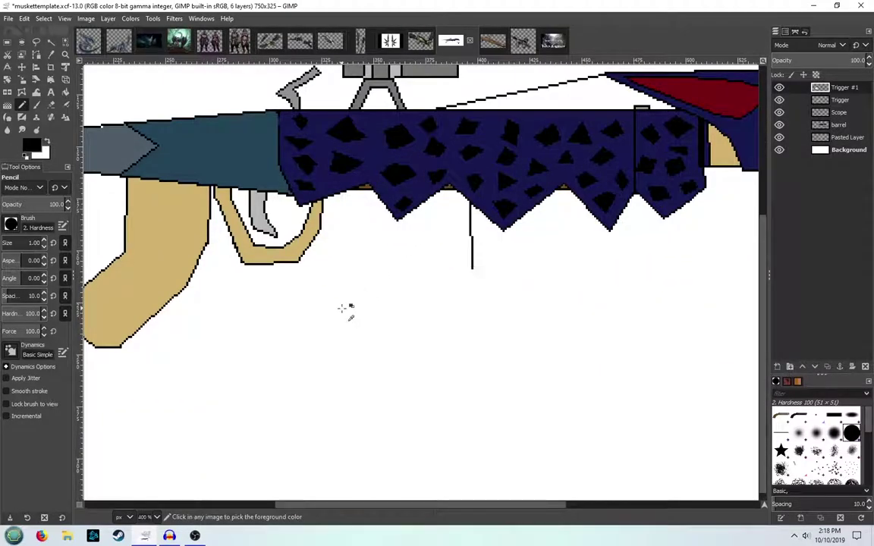
{"action": "key", "text": "ctrl+z"}
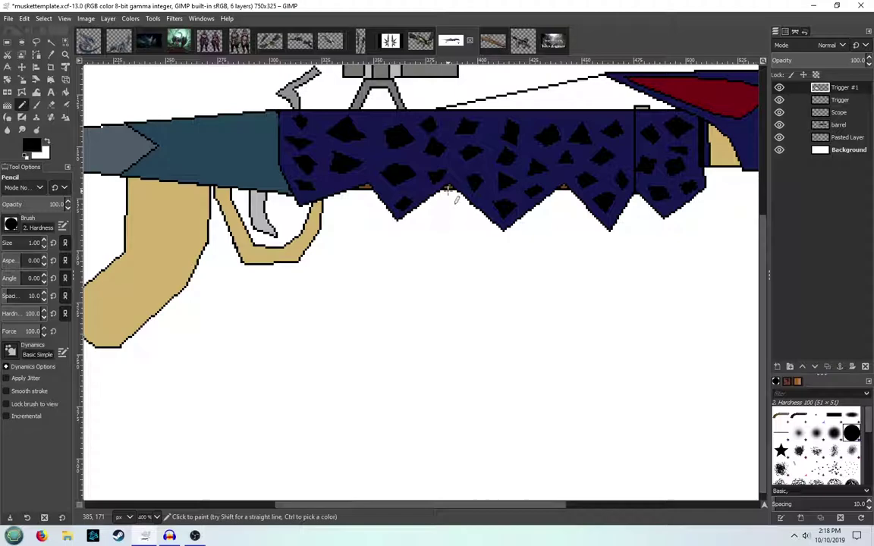
Draw the wavy rear edge of a turned foregrip in straight black Pencil segments, hanging below the middle of the spotted barrel cover
{"action": "key", "text": "shift"}
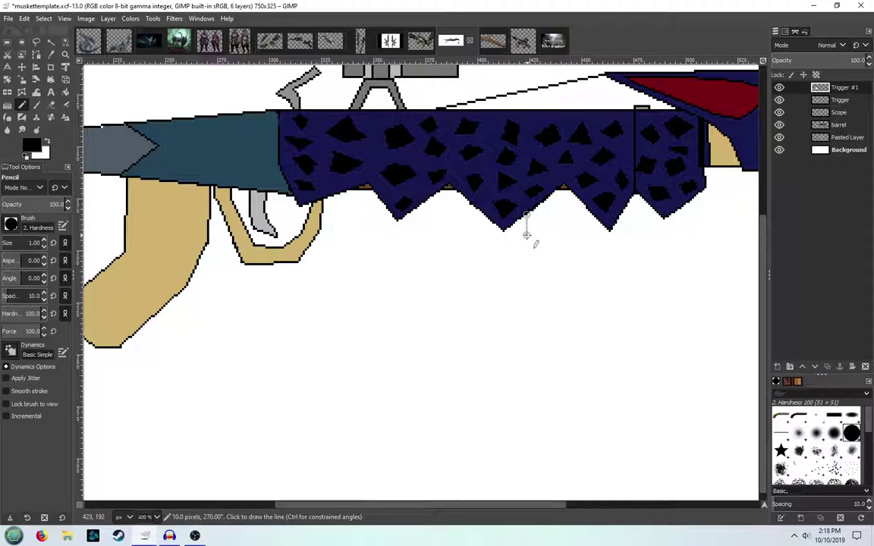
{"action": "left_click", "coordinate": [526, 235], "text": "shift"}
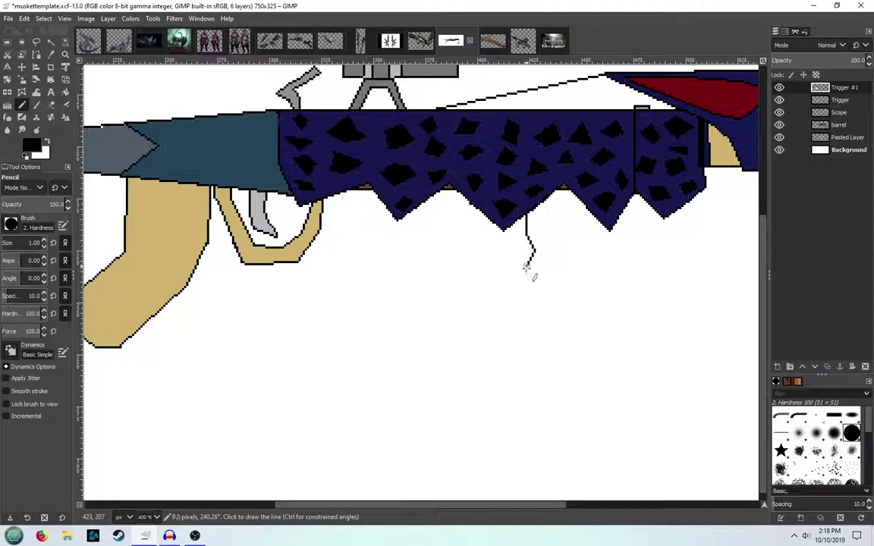
{"action": "left_click", "coordinate": [526, 280], "text": "shift"}
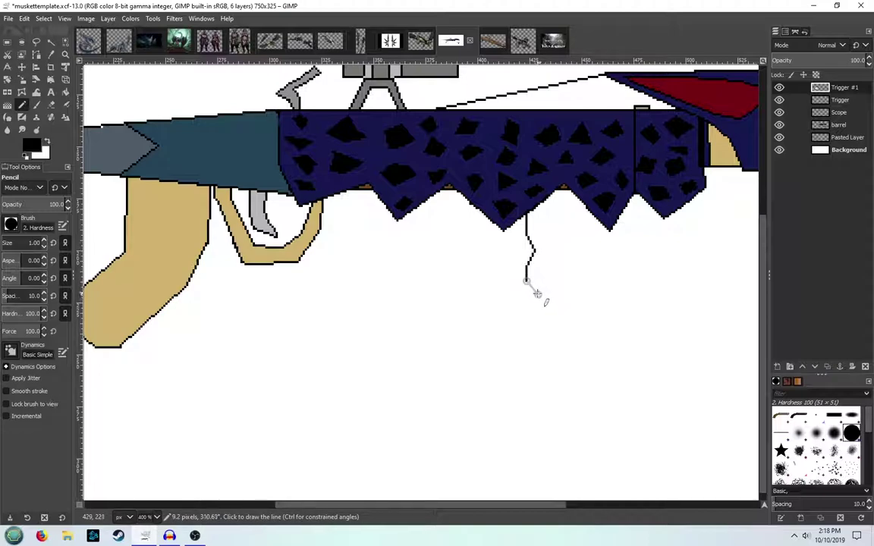
{"action": "left_click", "coordinate": [536, 293], "text": "shift"}
{"action": "left_click", "coordinate": [529, 303], "text": "shift"}
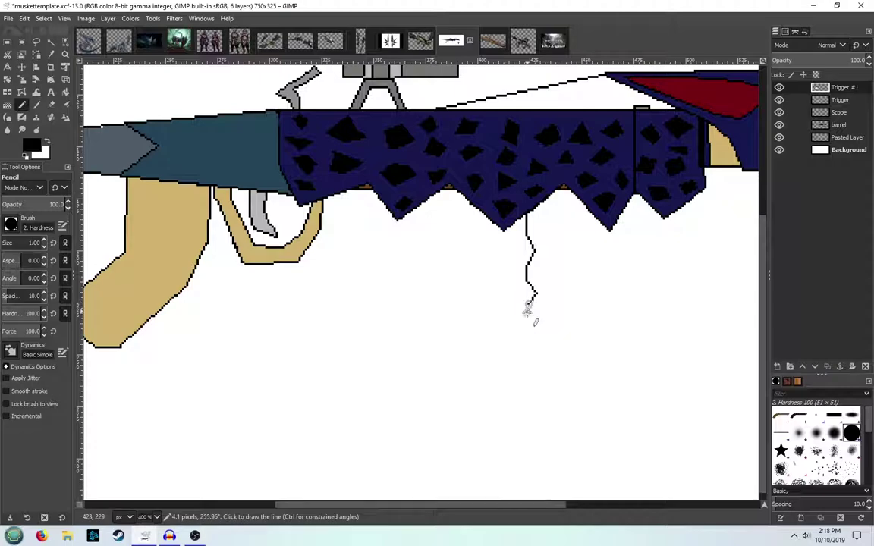
{"action": "left_click", "coordinate": [528, 317], "text": "shift"}
Draw the foregrip's flat base and a mirrored wavy front edge up to the barrel cover, closing the outline along its underside
{"action": "left_click", "coordinate": [560, 317], "text": "shift"}
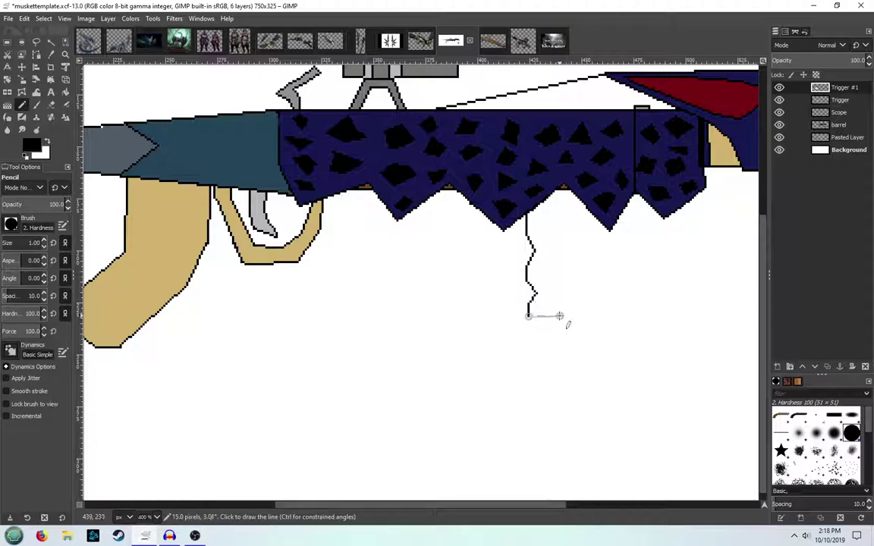
{"action": "left_click", "coordinate": [560, 304], "text": "shift"}
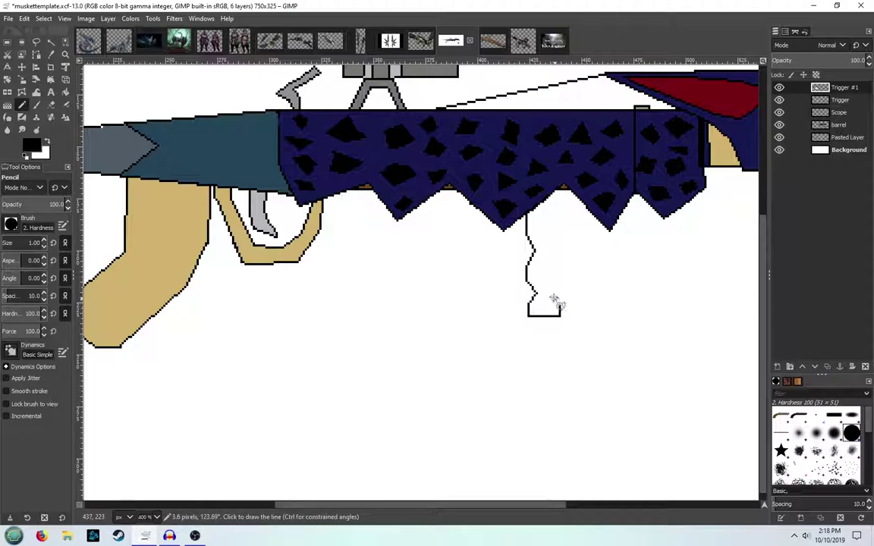
{"action": "left_click", "coordinate": [551, 297], "text": "shift"}
{"action": "left_click", "coordinate": [561, 285], "text": "shift"}
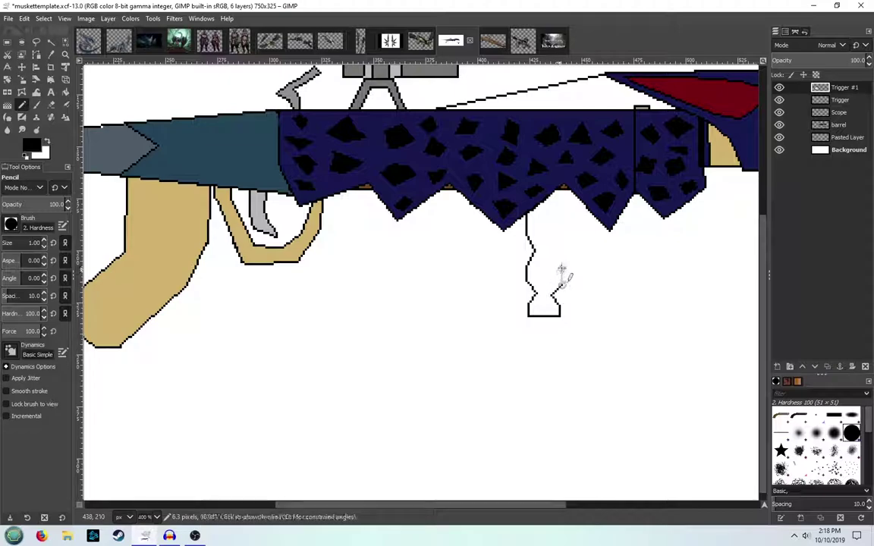
{"action": "left_click", "coordinate": [561, 267], "text": "shift"}
{"action": "left_click", "coordinate": [551, 251], "text": "shift"}
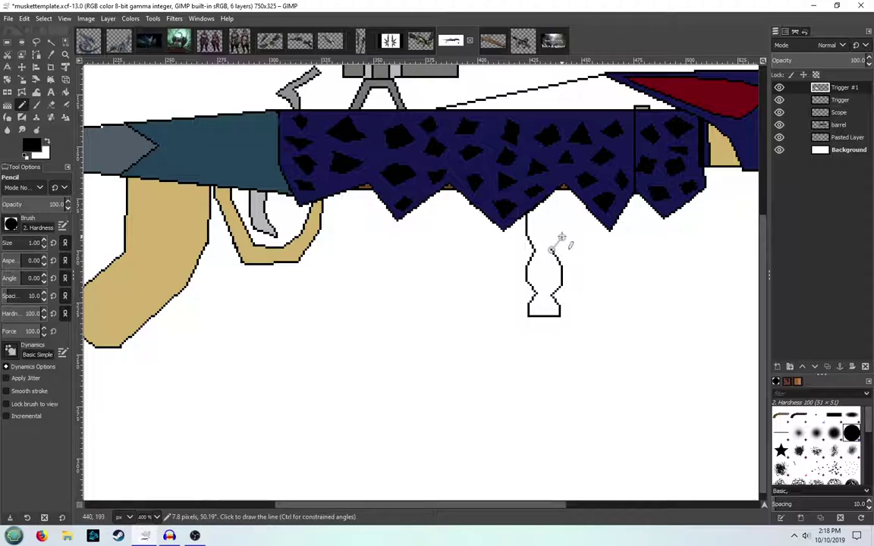
{"action": "left_click", "coordinate": [561, 238], "text": "shift"}
{"action": "left_click", "coordinate": [564, 192], "text": "shift"}
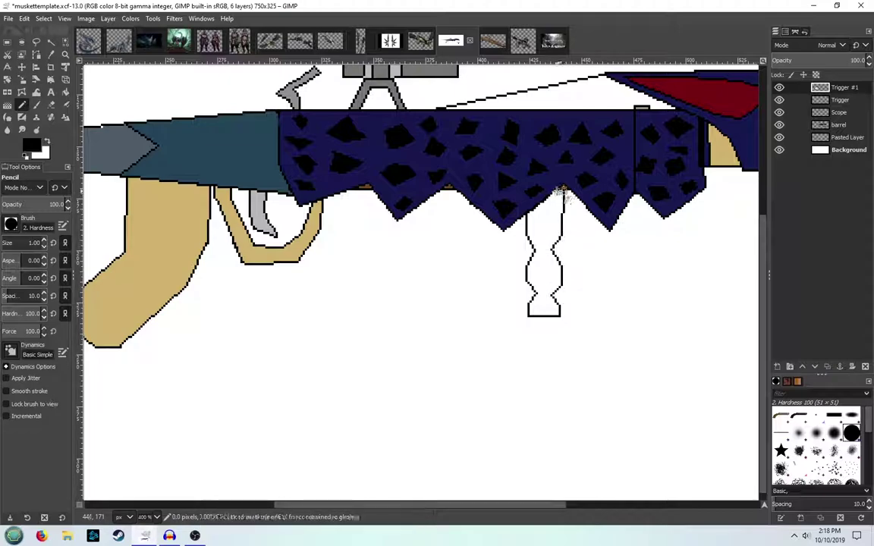
{"action": "left_click", "coordinate": [554, 192], "text": "shift"}
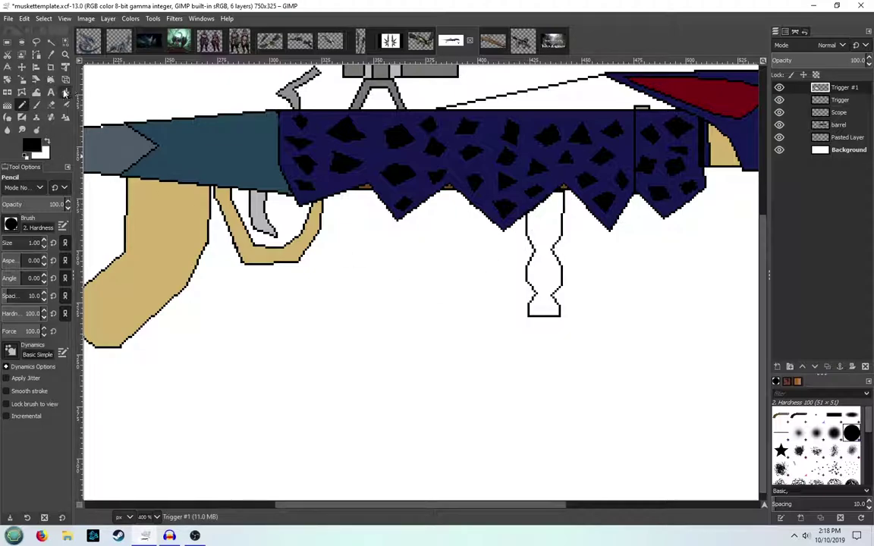
Bucket-fill the foregrip outline with tan d4b16b
{"action": "left_click", "coordinate": [66, 93]}
{"action": "left_click", "coordinate": [31, 146]}
{"action": "left_click", "coordinate": [346, 202]}
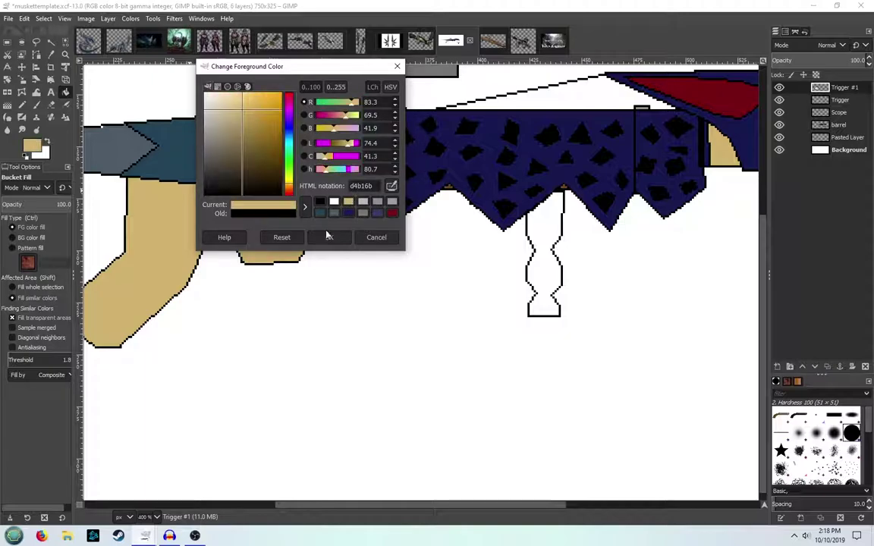
{"action": "left_click", "coordinate": [328, 237]}
{"action": "left_click", "coordinate": [552, 235]}
{"action": "scroll", "coordinate": [553, 240], "scroll_direction": "down", "scroll_amount": 2}
{"action": "scroll", "coordinate": [553, 240], "scroll_direction": "down", "scroll_amount": 1}
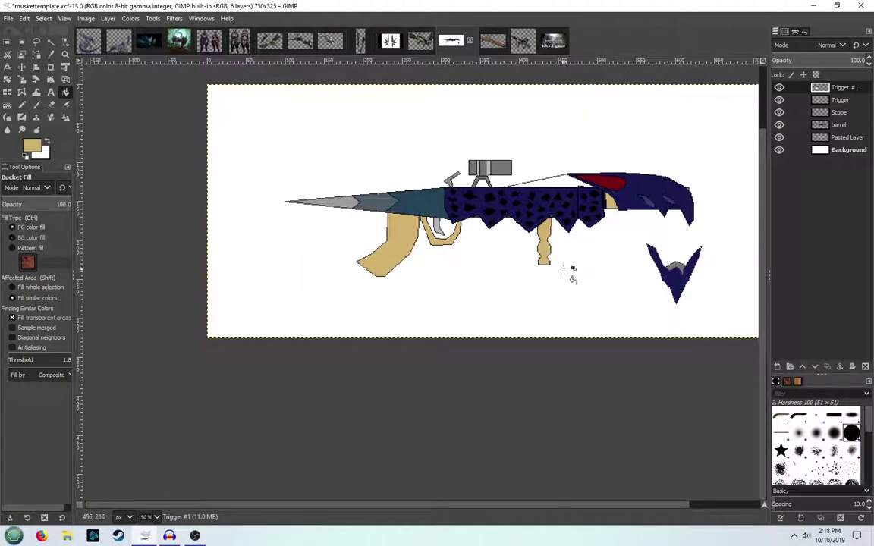
Set the foreground color back to black and switch to the Pencil tool
{"action": "scroll", "coordinate": [571, 271], "scroll_direction": "up", "scroll_amount": 3}
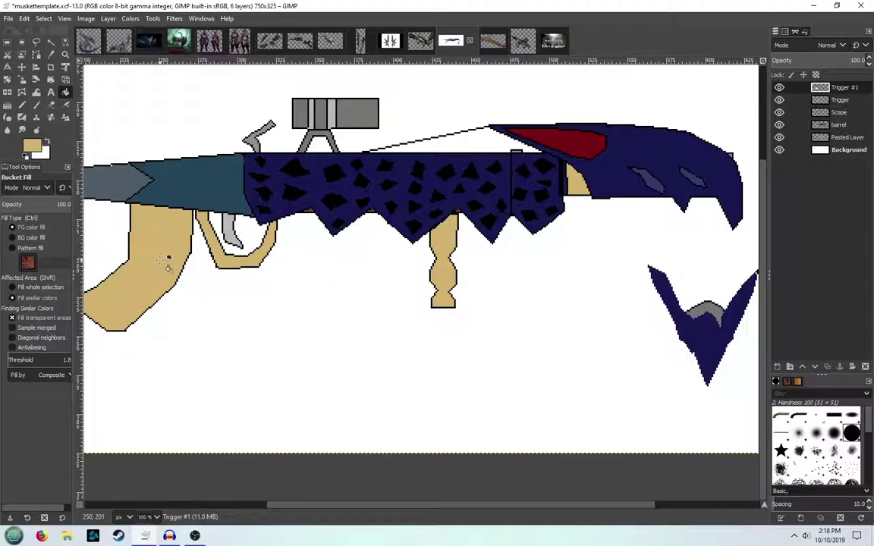
{"action": "left_click", "coordinate": [33, 142]}
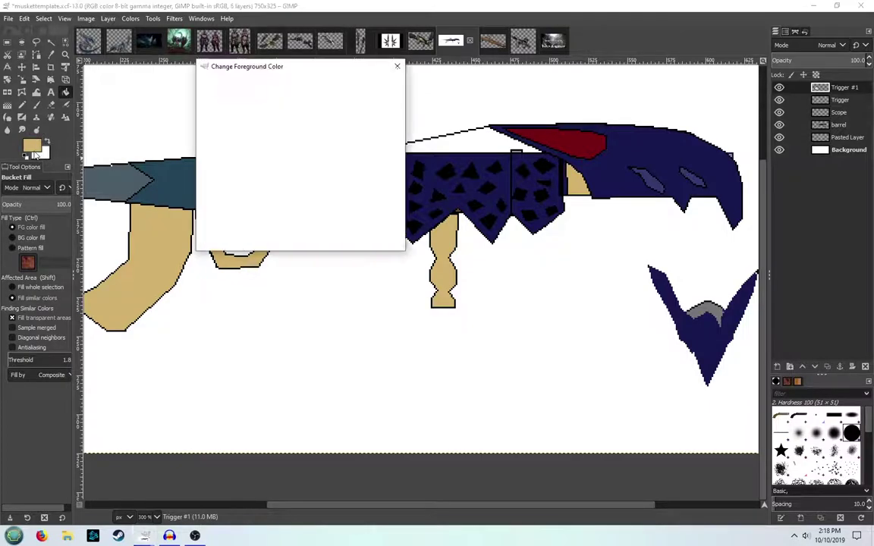
{"action": "left_click", "coordinate": [334, 201]}
{"action": "left_click", "coordinate": [329, 237]}
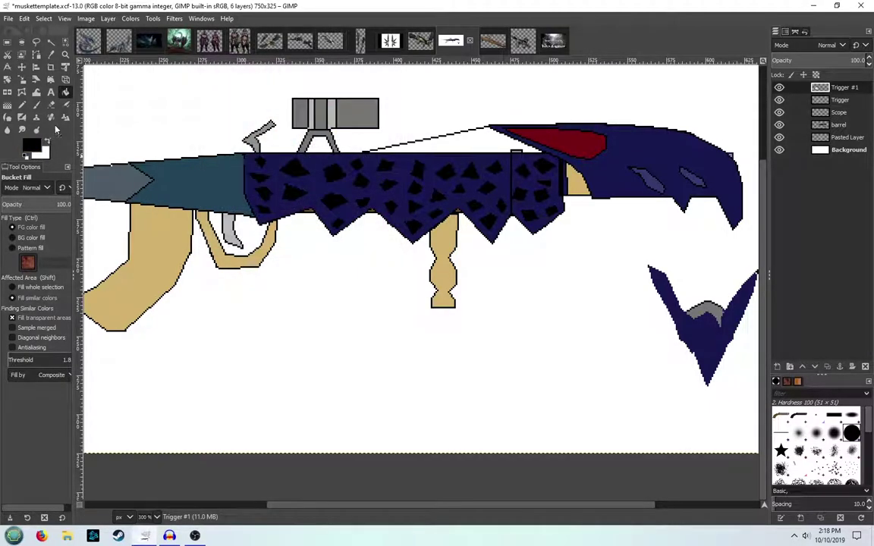
{"action": "left_click", "coordinate": [22, 105]}
{"action": "left_click", "coordinate": [154, 225]}
{"action": "left_click", "coordinate": [148, 246]}
{"action": "left_click", "coordinate": [148, 274]}
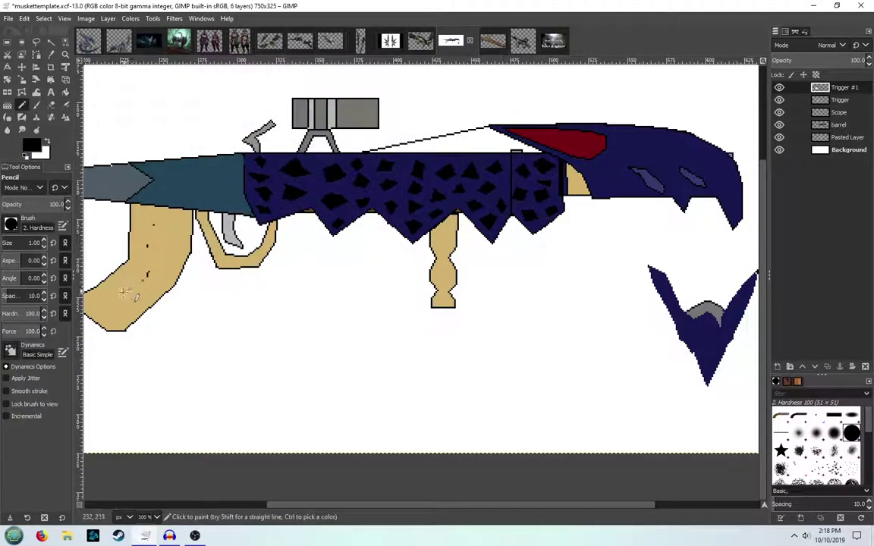
{"action": "left_click", "coordinate": [107, 304]}
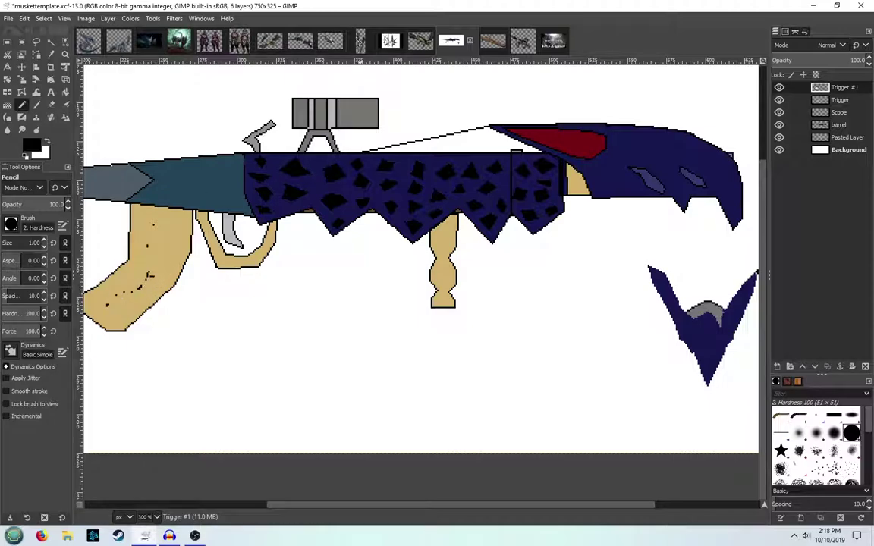
Consult the scaled weapon reference image and draw a horizontal black line across the upper part of the musket's foregrip
{"action": "left_click", "coordinate": [420, 41]}
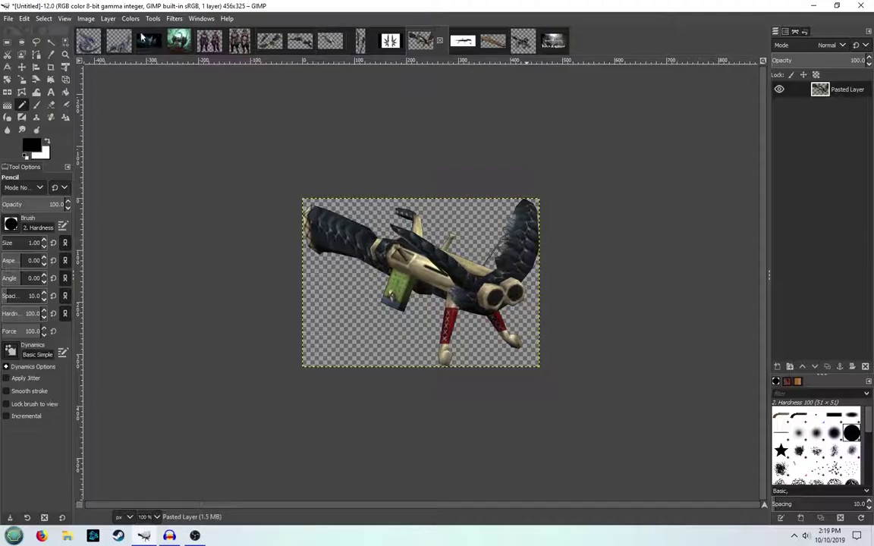
{"action": "left_click", "coordinate": [463, 42]}
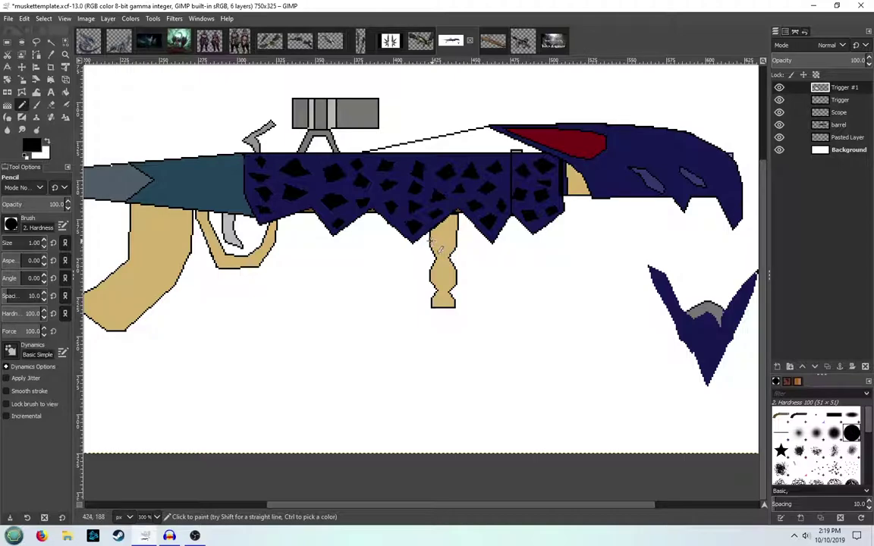
{"action": "left_click", "coordinate": [432, 241]}
{"action": "scroll", "coordinate": [353, 300], "scroll_direction": "up", "scroll_amount": 1}
Bucket-fill the foregrip section below the dividing line with dark teal 214359
{"action": "left_click", "coordinate": [65, 92]}
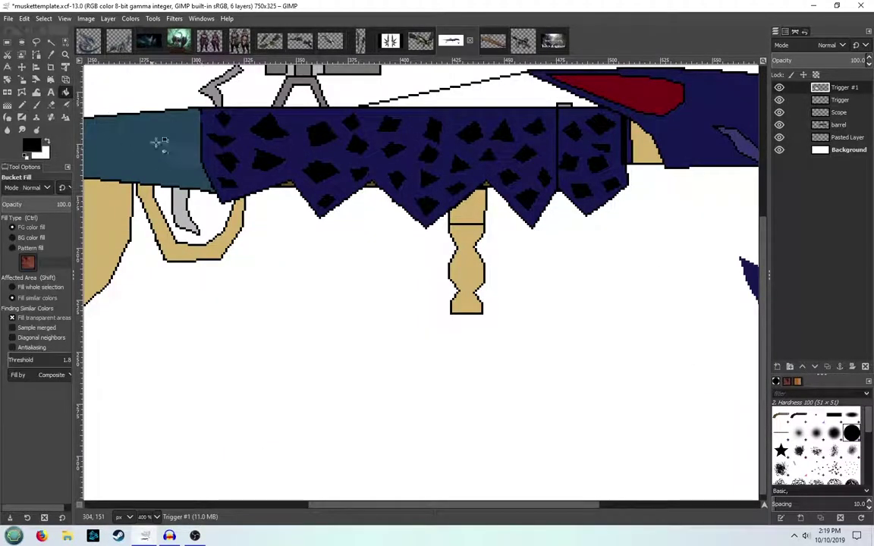
{"action": "left_click", "coordinate": [32, 145]}
{"action": "left_click", "coordinate": [334, 213]}
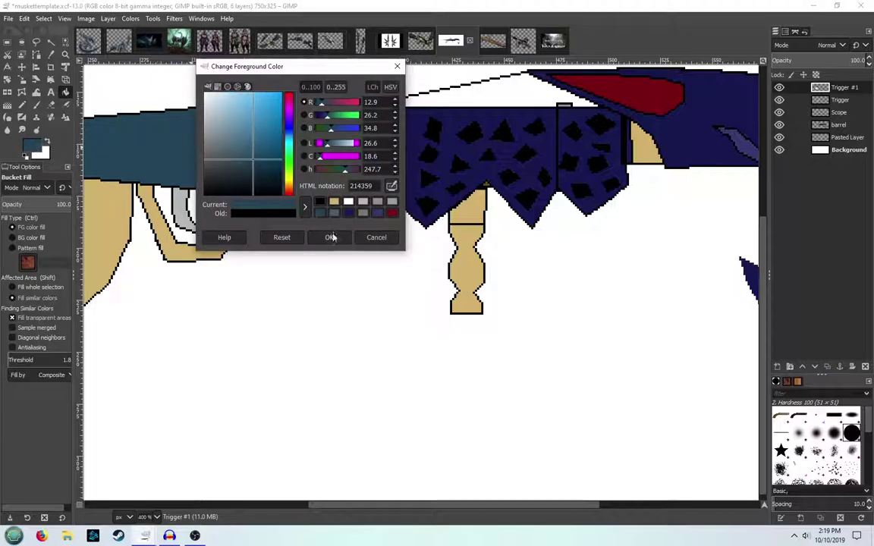
{"action": "left_click", "coordinate": [329, 237]}
{"action": "left_click", "coordinate": [462, 237]}
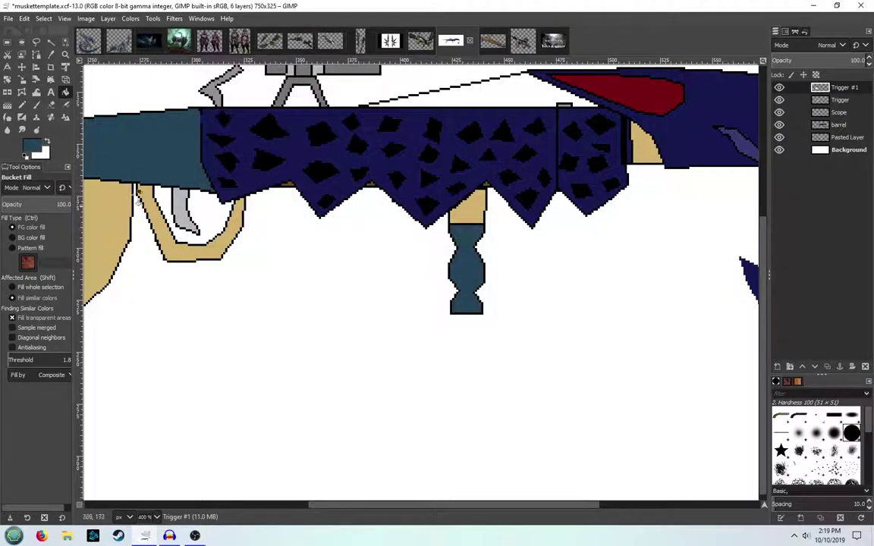
Set the foreground color to black and pencil four small rectangular outlines down the center of the teal foregrip
{"action": "left_click", "coordinate": [21, 105]}
{"action": "left_click", "coordinate": [32, 145]}
{"action": "left_click", "coordinate": [334, 201]}
{"action": "left_click", "coordinate": [330, 237]}
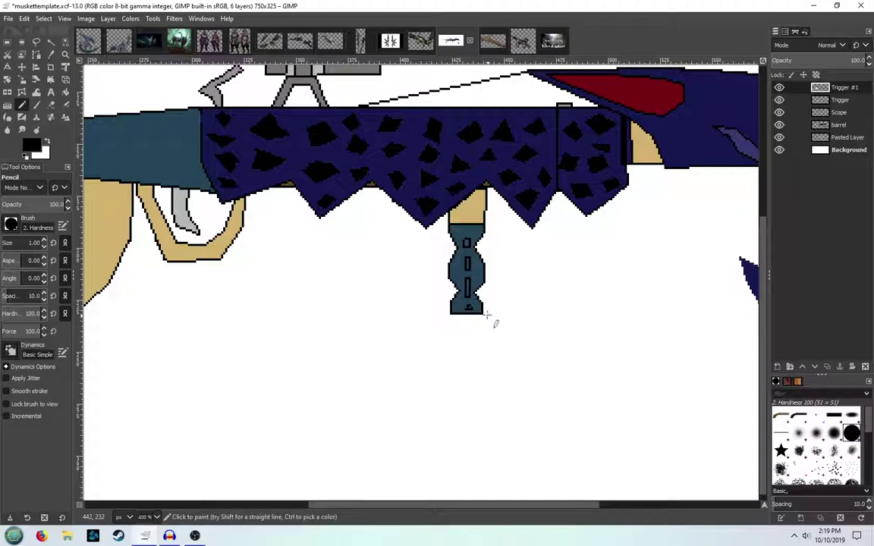
Fill in the four small rectangles on the foregrip with solid black using the Pencil tool
{"action": "scroll", "coordinate": [488, 317], "scroll_direction": "up", "scroll_amount": 3}
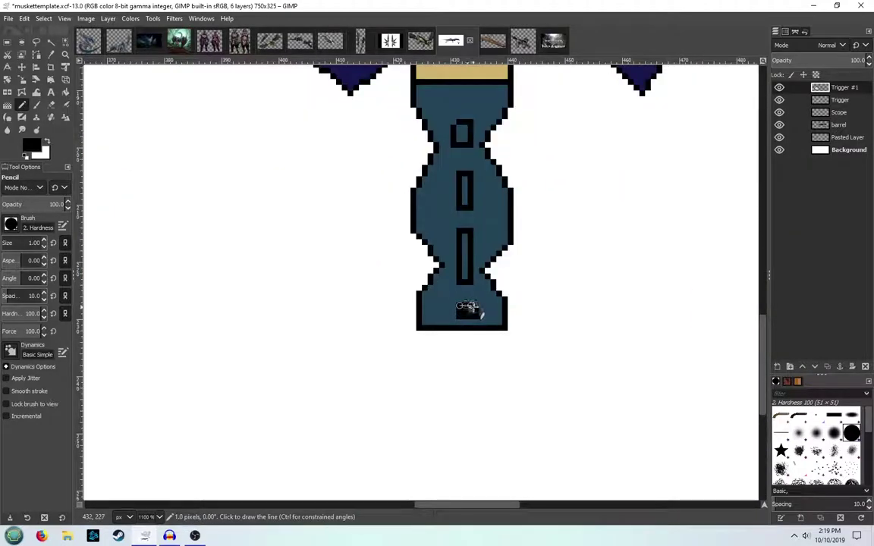
{"action": "left_click", "coordinate": [465, 276]}
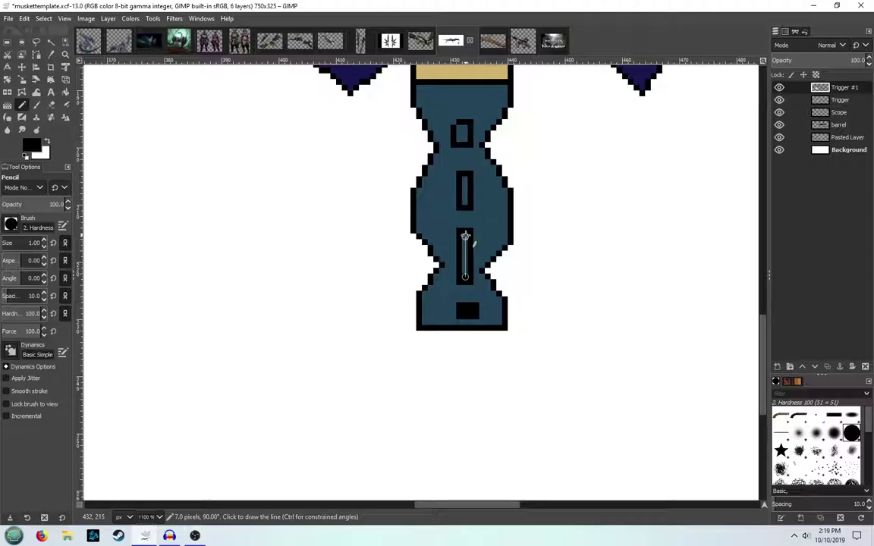
{"action": "left_click", "coordinate": [465, 236], "text": "shift"}
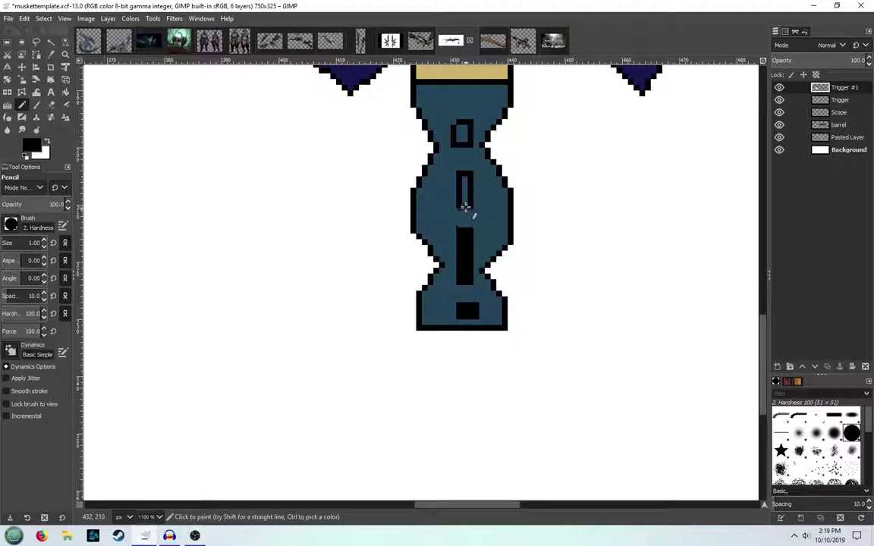
{"action": "left_click", "coordinate": [461, 134]}
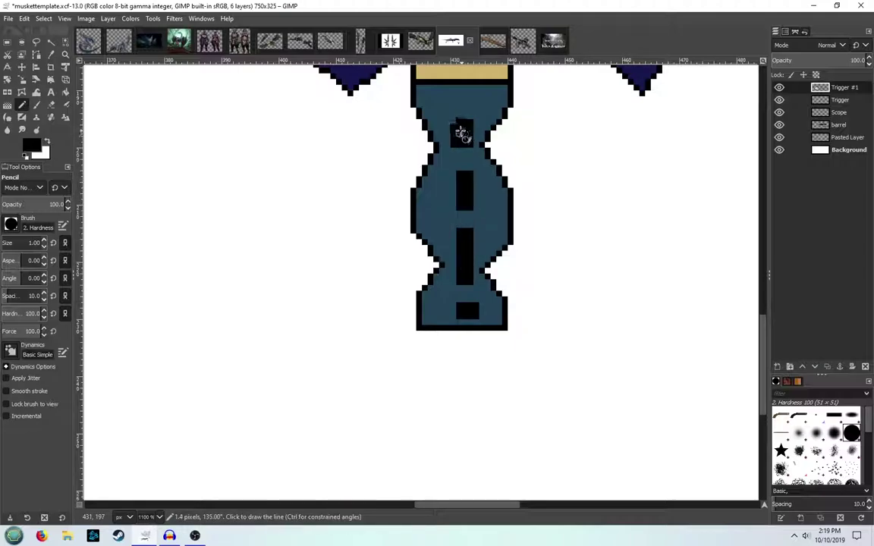
{"action": "scroll", "coordinate": [471, 151], "scroll_direction": "down", "scroll_amount": 4}
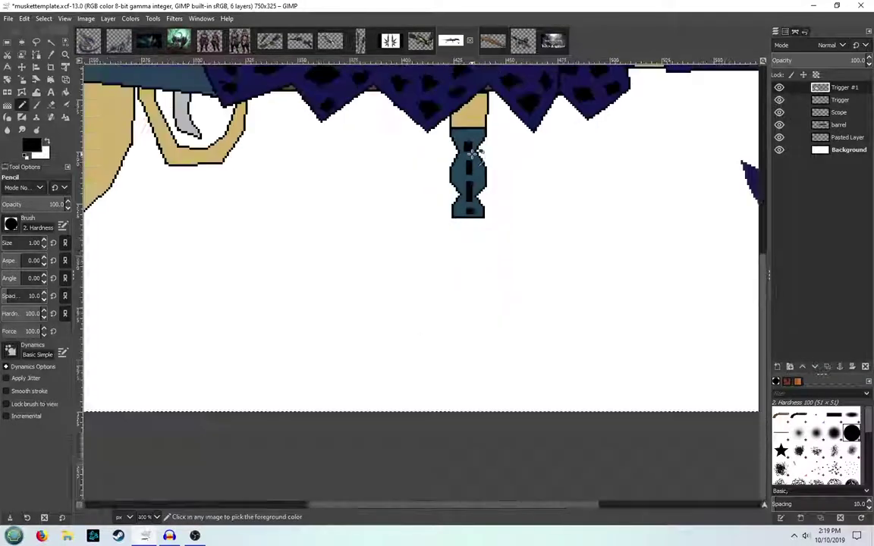
Draw the black outline of a short tapered end cap beneath the foregrip
{"action": "left_click_drag", "start_coordinate": [385, 194], "coordinate": [377, 297]}
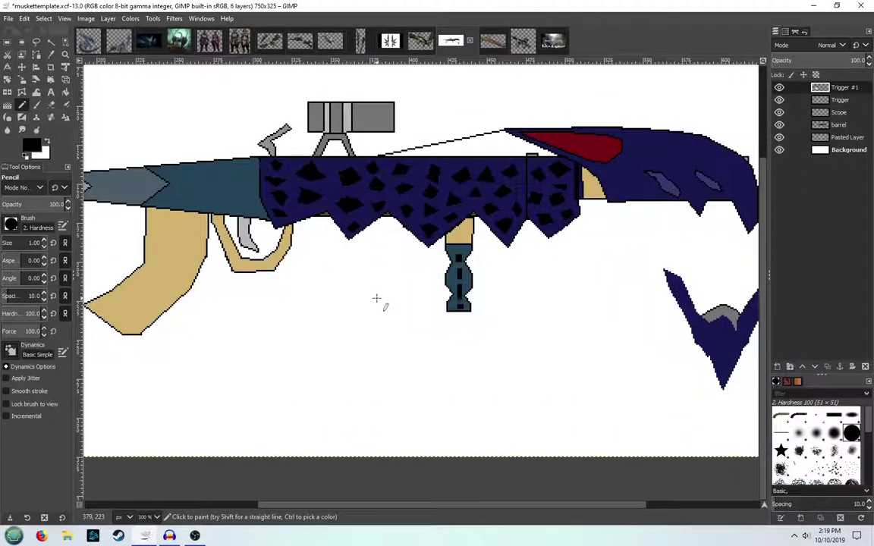
{"action": "scroll", "coordinate": [382, 293], "scroll_direction": "down", "scroll_amount": 1}
{"action": "scroll", "coordinate": [418, 318], "scroll_direction": "up", "scroll_amount": 1}
{"action": "scroll", "coordinate": [417, 321], "scroll_direction": "up", "scroll_amount": 5}
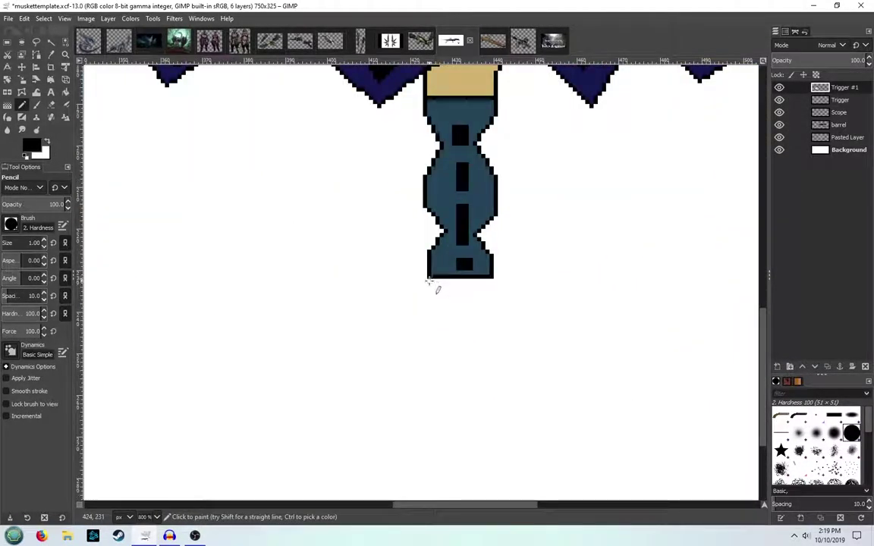
{"action": "left_click", "coordinate": [440, 298], "text": "shift"}
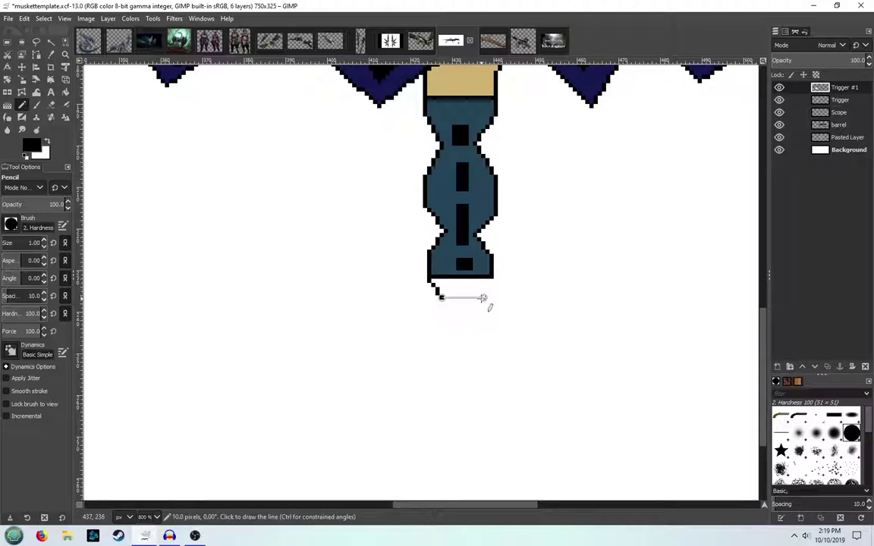
{"action": "left_click", "coordinate": [483, 297], "text": "shift"}
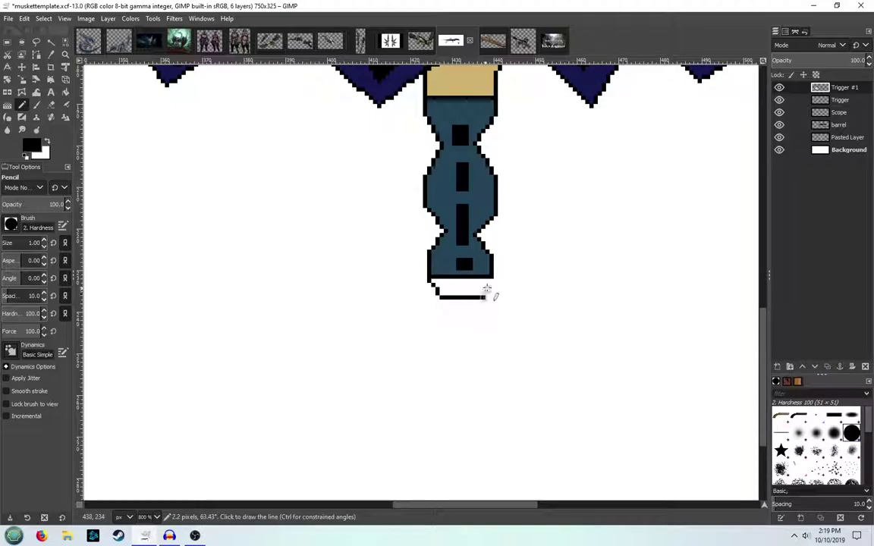
Bucket-fill the foregrip's end cap with tan d4b16b
{"action": "left_click", "coordinate": [66, 92]}
{"action": "left_click", "coordinate": [28, 147]}
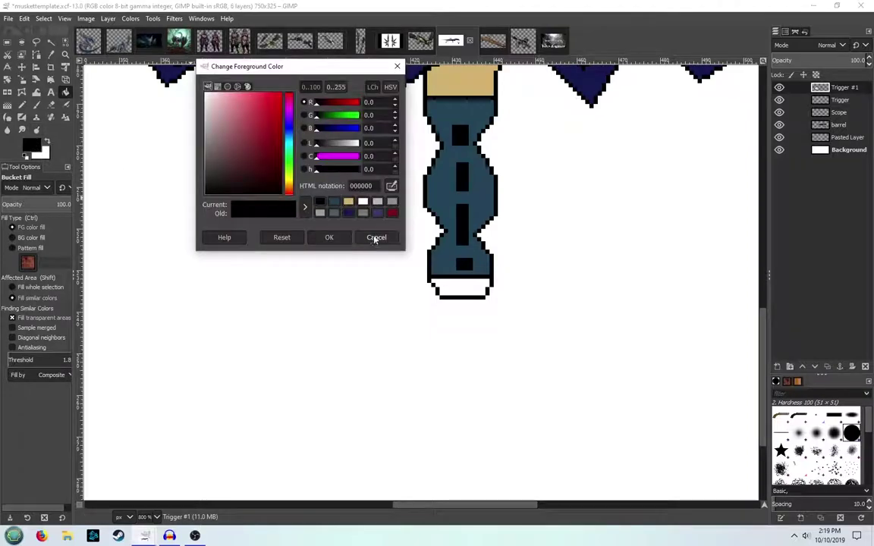
{"action": "left_click", "coordinate": [349, 201]}
{"action": "left_click", "coordinate": [330, 237]}
{"action": "left_click", "coordinate": [462, 290]}
{"action": "scroll", "coordinate": [322, 240], "scroll_direction": "down", "scroll_amount": 4, "text": "ctrl"}
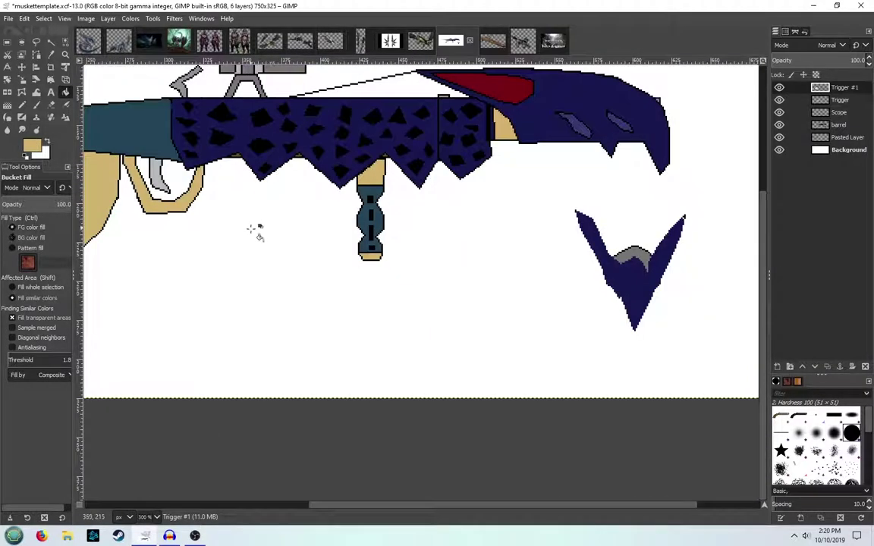
Pencil black dividing lines across the rear grip, one near its upper end and one near its lower end
{"action": "scroll", "coordinate": [529, 273], "scroll_direction": "up", "scroll_amount": 1, "text": "ctrl"}
{"action": "left_click", "coordinate": [21, 105]}
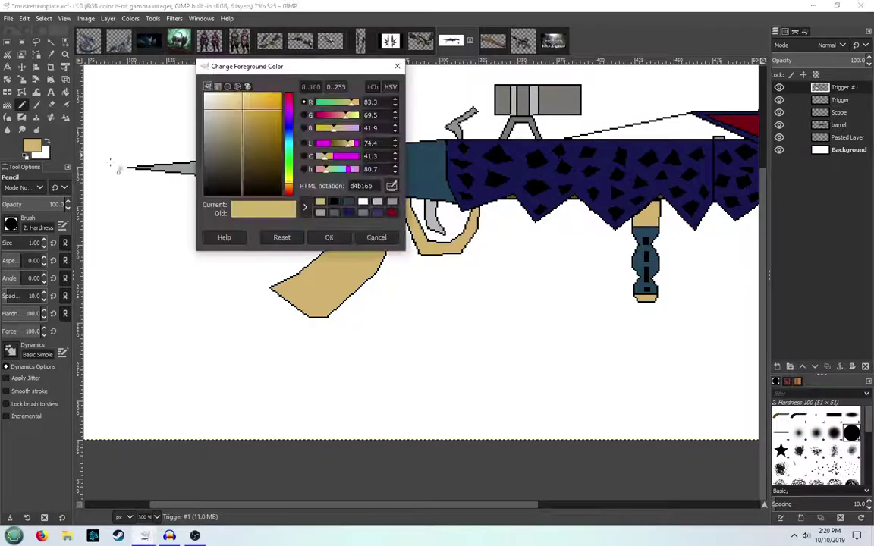
{"action": "left_click", "coordinate": [334, 201]}
{"action": "left_click", "coordinate": [329, 236]}
{"action": "left_click", "coordinate": [285, 281]}
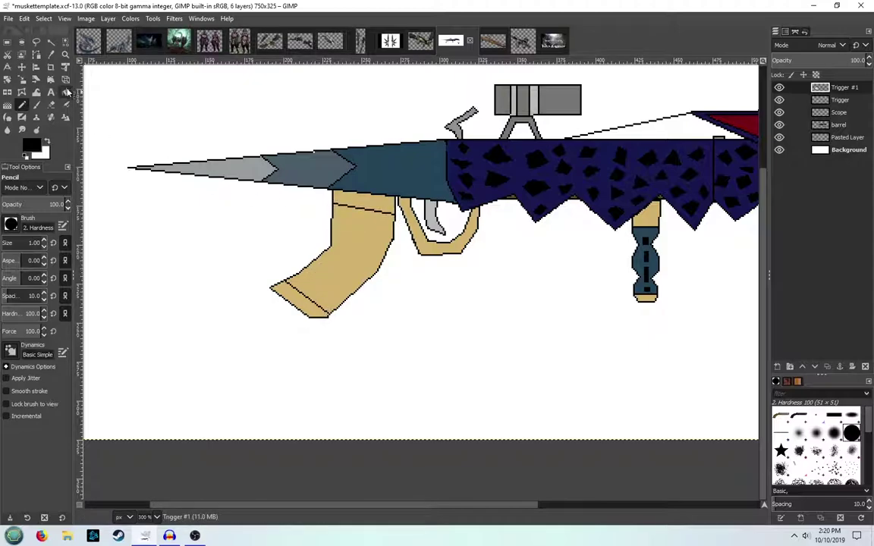
Bucket-fill the rear grip's middle section between the dividing lines with dark teal 214359
{"action": "left_click", "coordinate": [65, 92]}
{"action": "left_click", "coordinate": [32, 146]}
{"action": "left_click", "coordinate": [335, 212]}
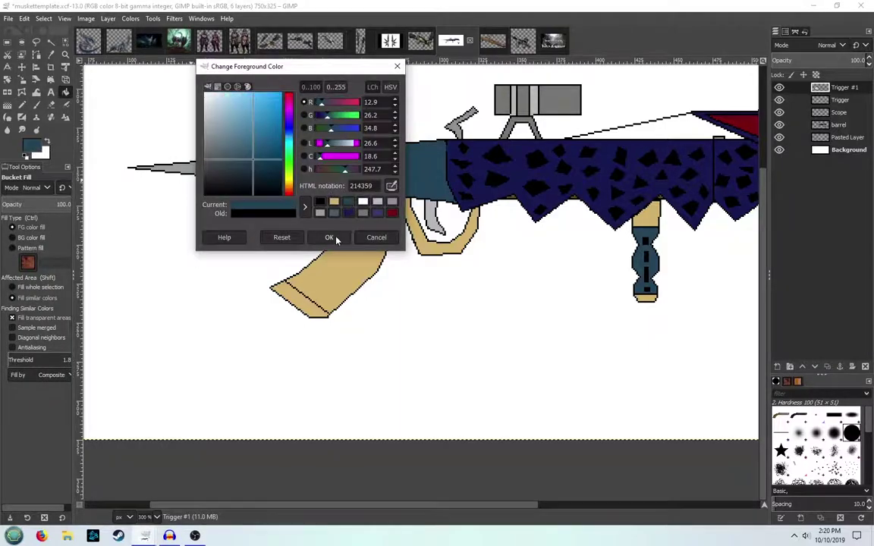
{"action": "left_click", "coordinate": [335, 237]}
{"action": "left_click", "coordinate": [355, 257]}
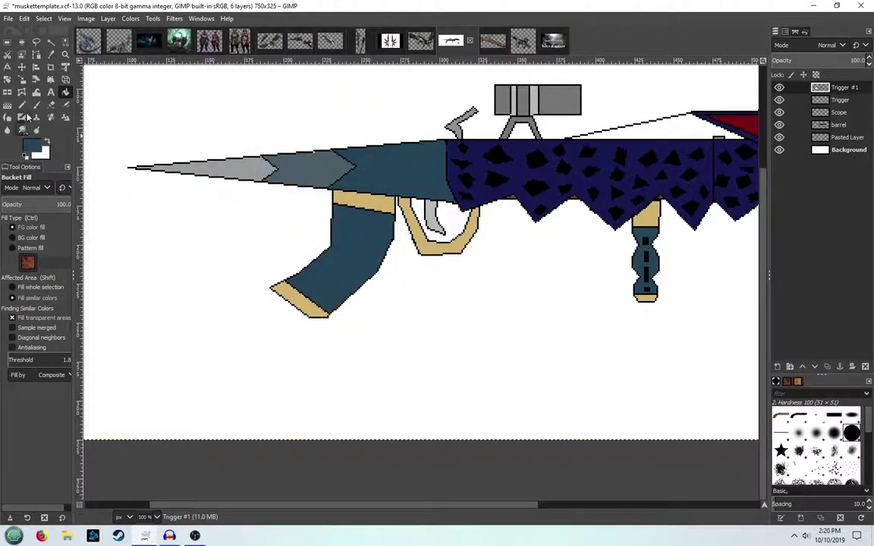
Set the Pencil color to black and outline an elongated slanted rectangle in the lower part of the rear grip
{"action": "left_click", "coordinate": [22, 107]}
{"action": "left_click", "coordinate": [32, 148]}
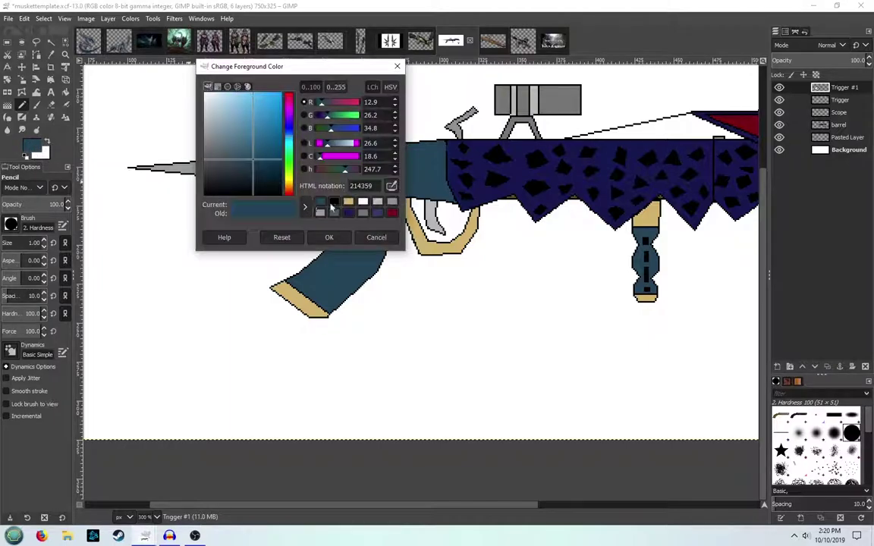
{"action": "left_click", "coordinate": [343, 199]}
{"action": "left_click", "coordinate": [332, 236]}
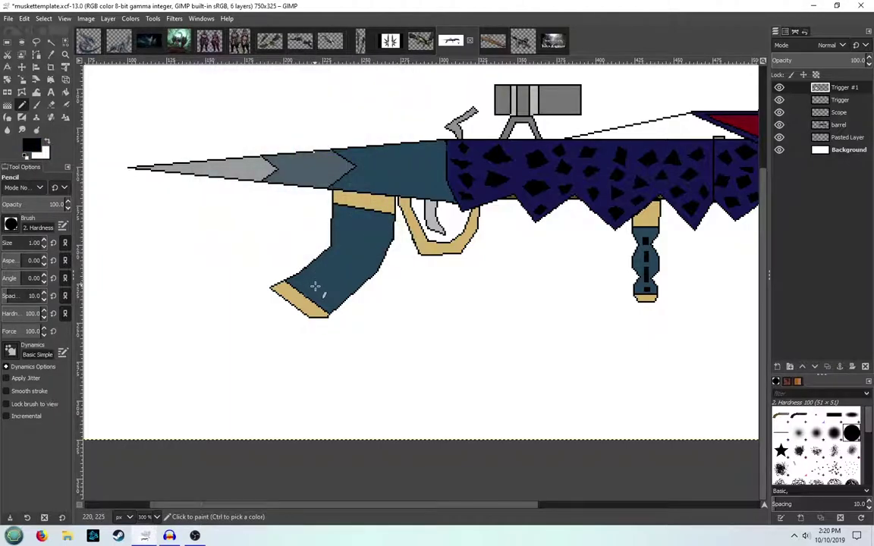
{"action": "scroll", "coordinate": [315, 286], "scroll_direction": "up", "scroll_amount": 5}
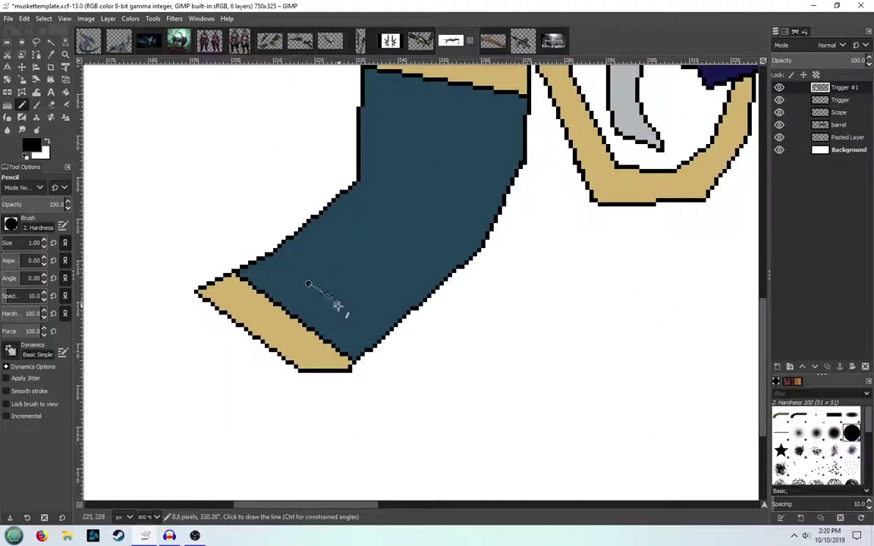
{"action": "left_click", "coordinate": [342, 307], "text": "shift"}
{"action": "left_click", "coordinate": [414, 238], "text": "shift"}
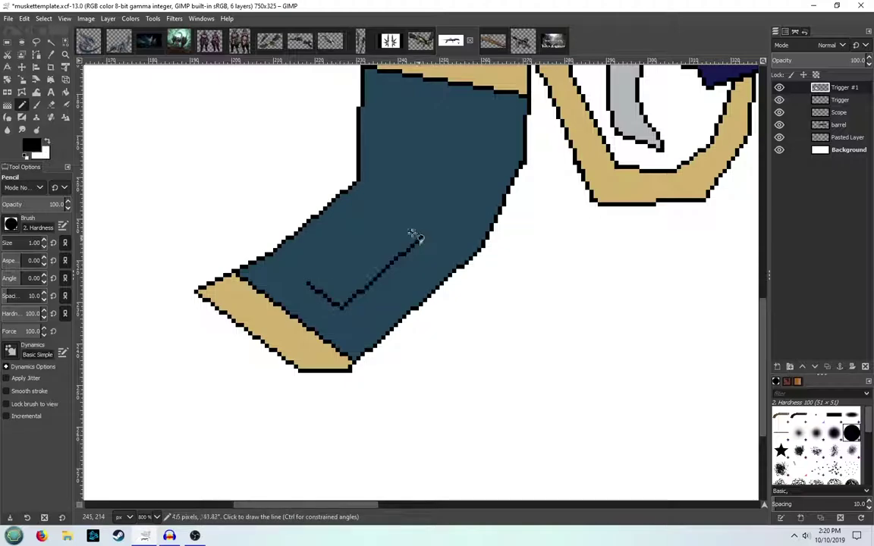
{"action": "left_click", "coordinate": [380, 215], "text": "shift"}
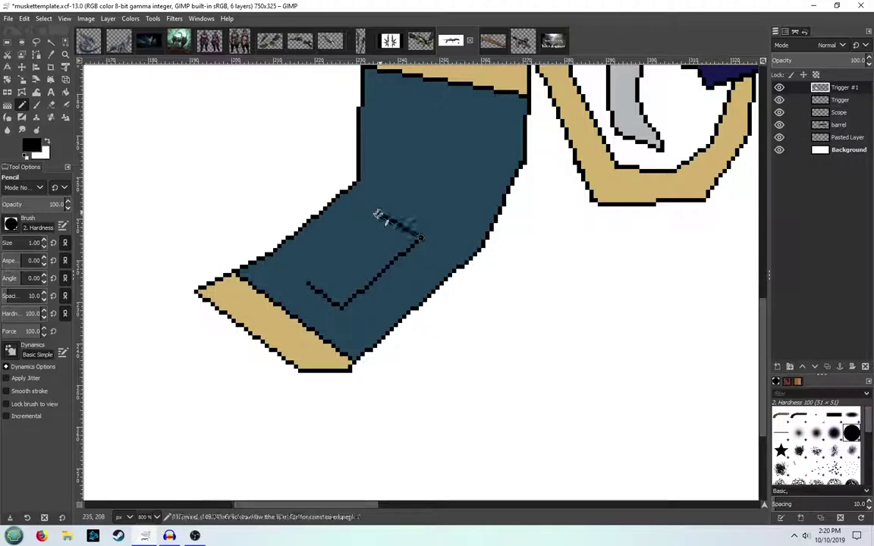
{"action": "left_click", "coordinate": [310, 280], "text": "shift"}
Draw a second black four-sided outline at the bend of the rear grip, just above the elongated one
{"action": "left_click", "coordinate": [382, 197]}
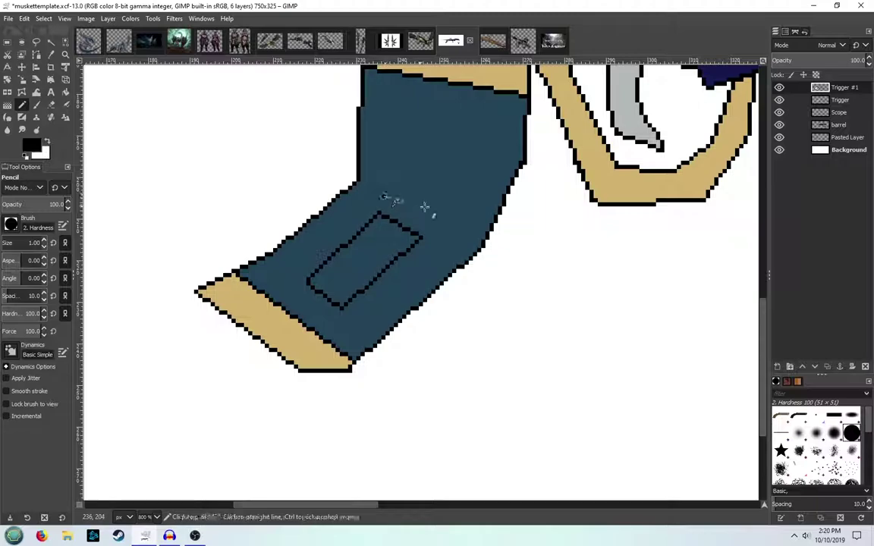
{"action": "left_click", "coordinate": [429, 221], "text": "shift"}
{"action": "left_click", "coordinate": [462, 169], "text": "shift"}
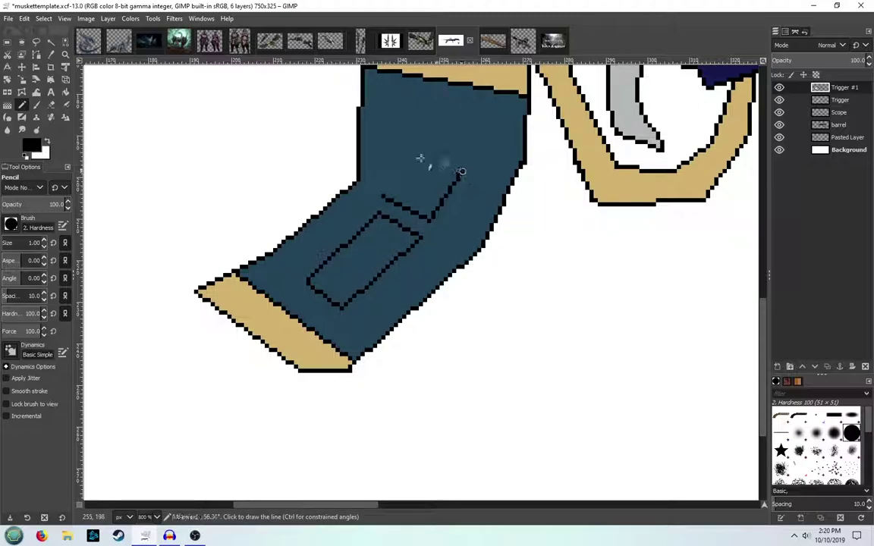
{"action": "left_click", "coordinate": [405, 155], "text": "shift"}
{"action": "left_click", "coordinate": [384, 193], "text": "shift"}
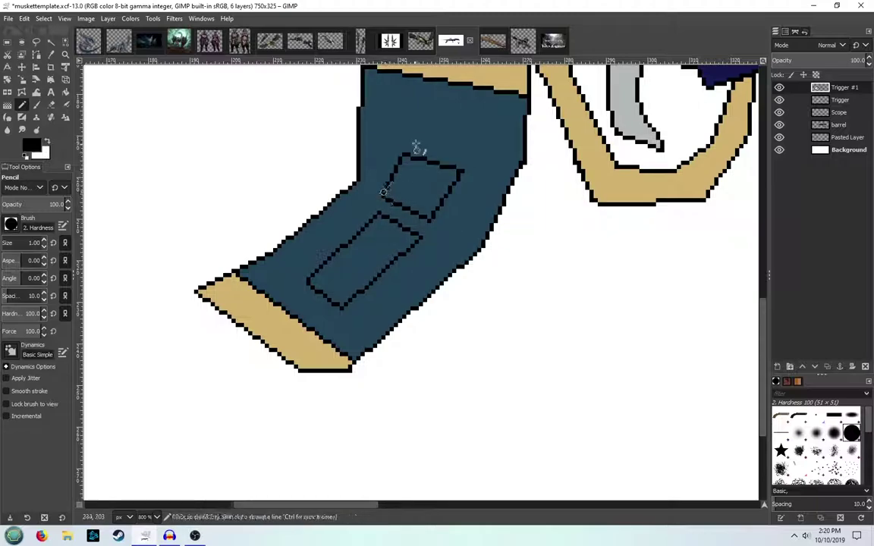
Draw a third black four-sided panel outline above the other two, reaching the rear grip's upper dividing line
{"action": "left_click", "coordinate": [409, 138]}
{"action": "left_click", "coordinate": [466, 149], "text": "shift"}
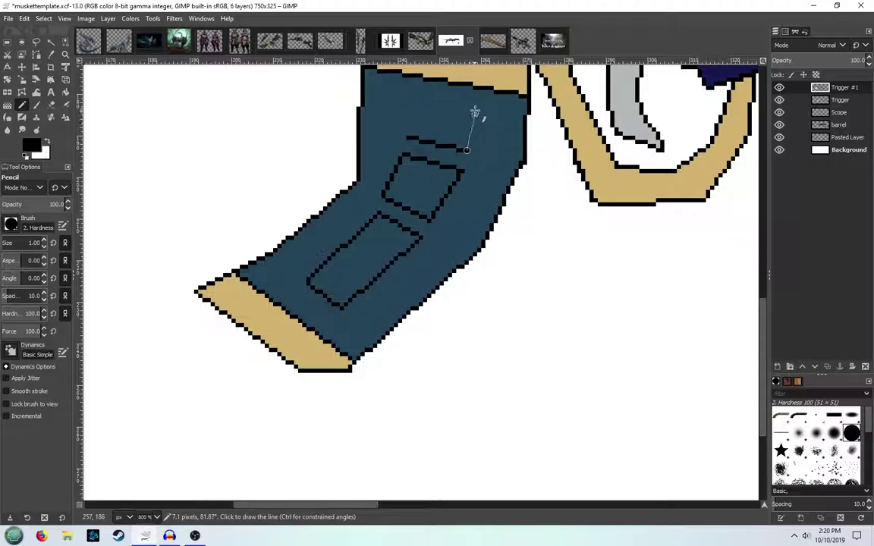
{"action": "left_click", "coordinate": [478, 92], "text": "shift"}
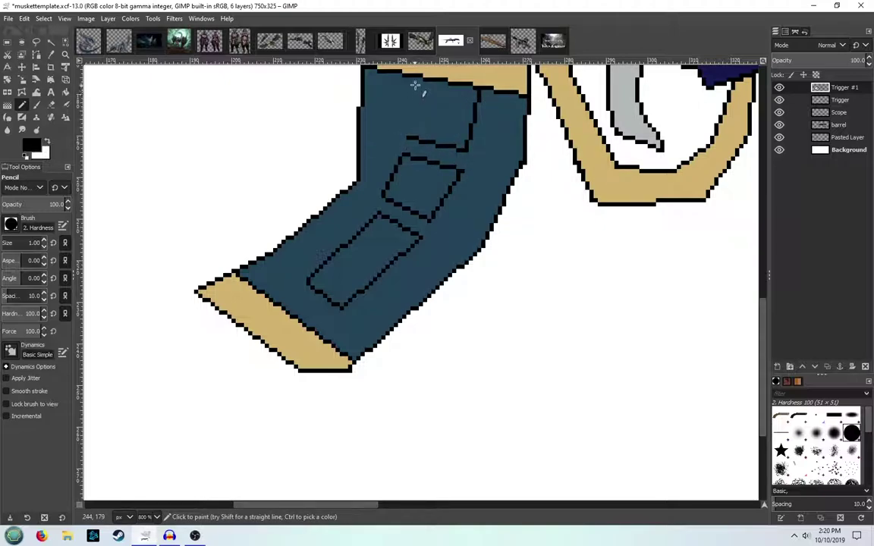
{"action": "left_click", "coordinate": [409, 134]}
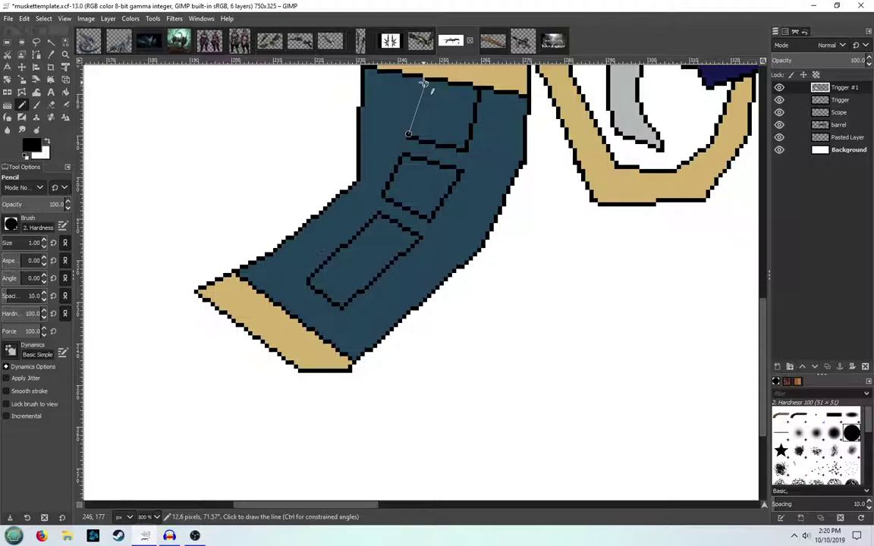
Bucket-fill the three outlined panels on the rear grip with black
{"action": "key", "text": "shift+b"}
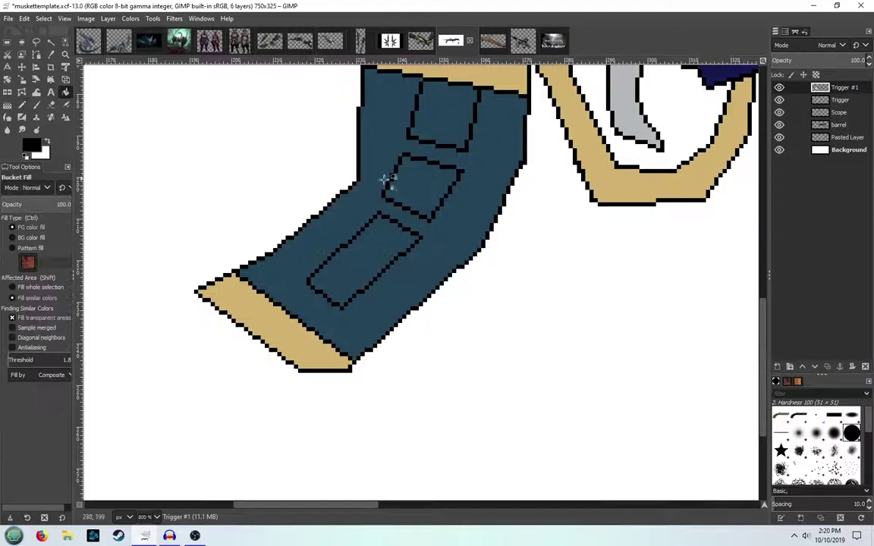
{"action": "scroll", "coordinate": [421, 193], "scroll_direction": "down", "scroll_amount": 3}
{"action": "left_click", "coordinate": [391, 217]}
{"action": "left_click", "coordinate": [415, 189]}
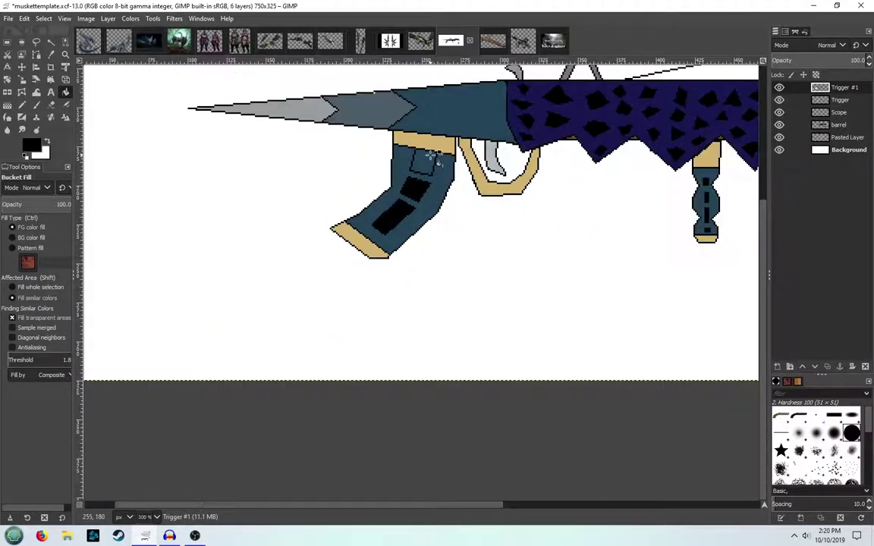
{"action": "left_click", "coordinate": [422, 162]}
{"action": "scroll", "coordinate": [434, 273], "scroll_direction": "down", "scroll_amount": 4}
{"action": "scroll", "coordinate": [465, 260], "scroll_direction": "up", "scroll_amount": 3}
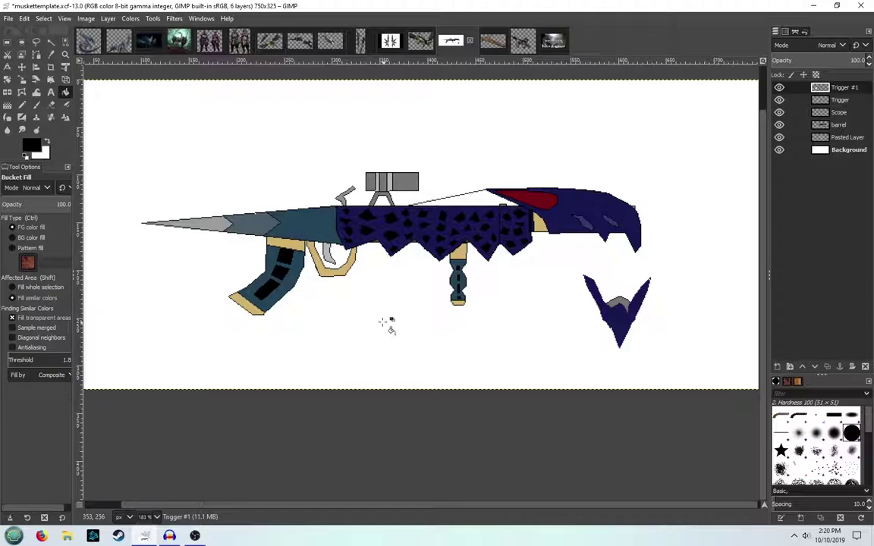
Create a new transparent layer named Fx above the Trigger #1 layer
{"action": "right_click", "coordinate": [836, 188]}
{"action": "left_click", "coordinate": [763, 72]}
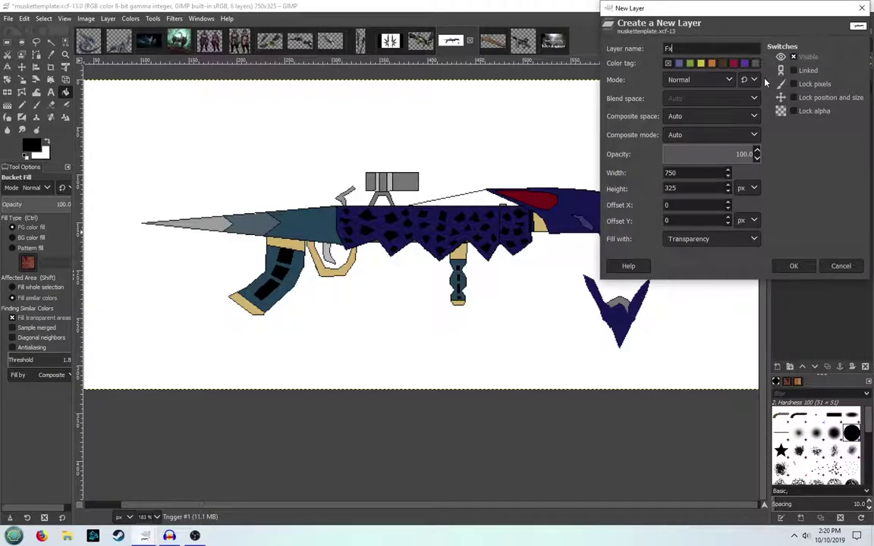
{"action": "key", "text": "Return"}
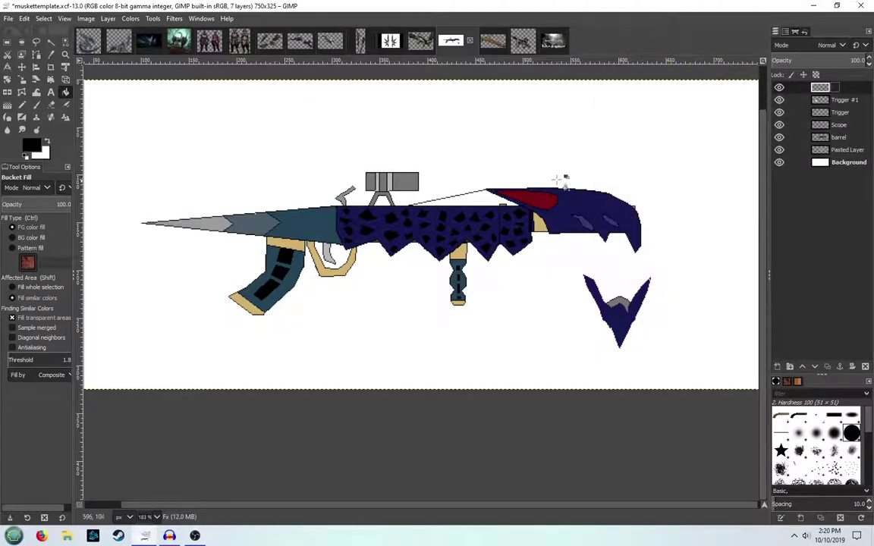
Outline a black panel with a pointed rear end on the front of the creature's head, following the head's curved upper edge
{"action": "left_click", "coordinate": [22, 107]}
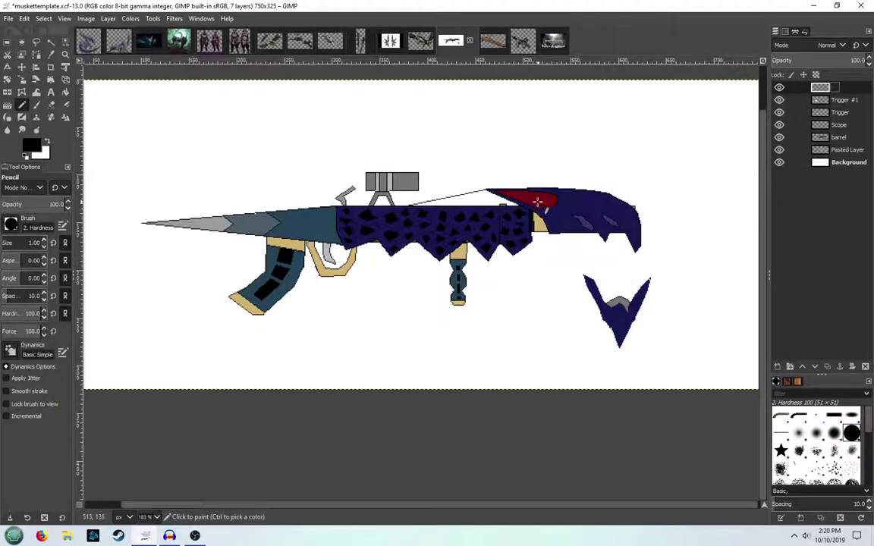
{"action": "scroll", "coordinate": [628, 205], "scroll_direction": "up", "scroll_amount": 4}
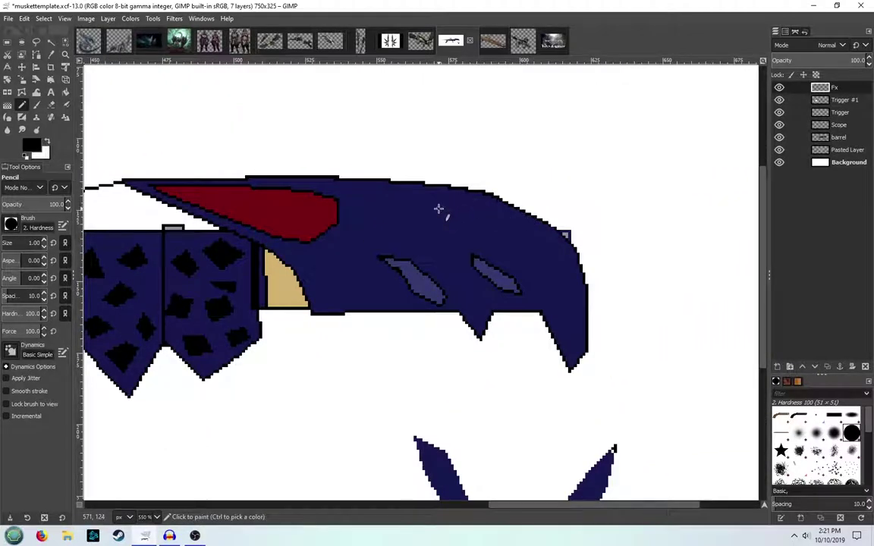
{"action": "mouse_move", "coordinate": [439, 209]}
{"action": "left_mouse_down"}
{"action": "mouse_move", "coordinate": [419, 225]}
{"action": "mouse_move", "coordinate": [438, 248]}
{"action": "left_mouse_up"}
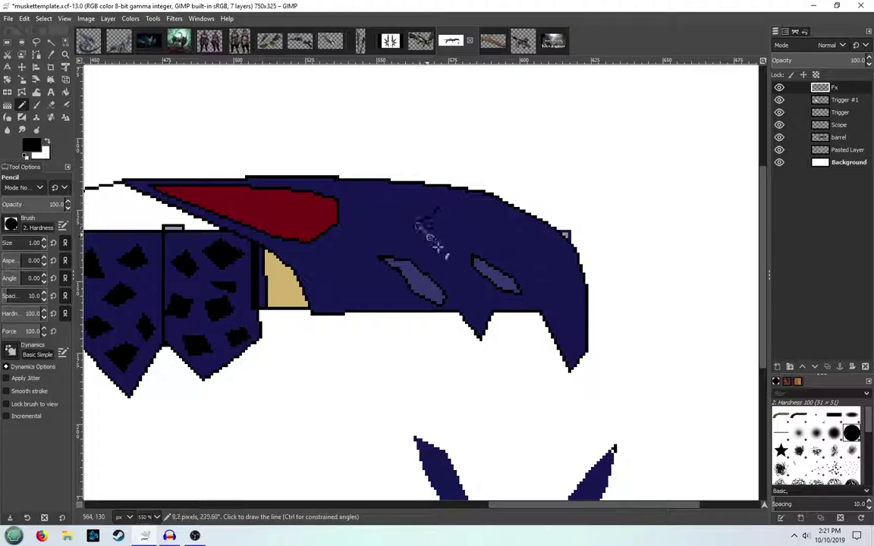
{"action": "left_click", "coordinate": [569, 247], "text": "shift"}
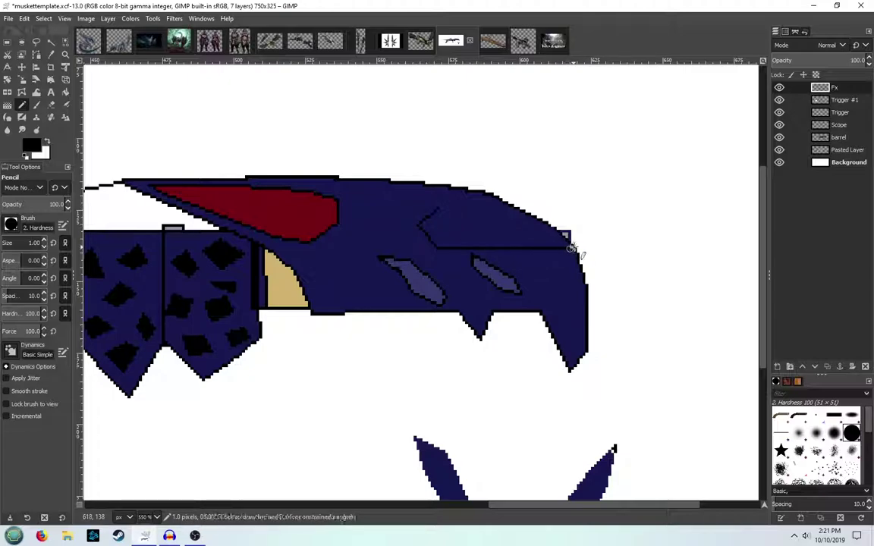
{"action": "left_click", "coordinate": [445, 206]}
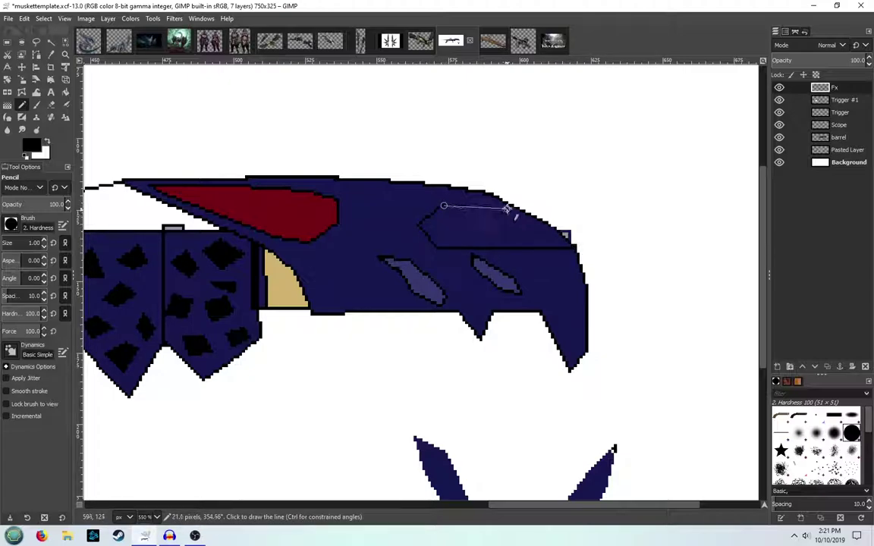
{"action": "left_click", "coordinate": [510, 208], "text": "shift"}
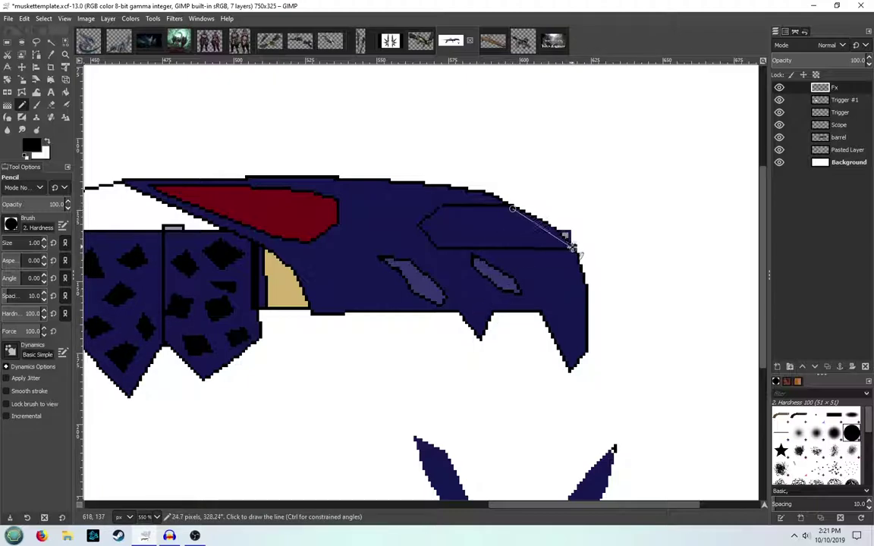
{"action": "left_click", "coordinate": [574, 248], "text": "shift"}
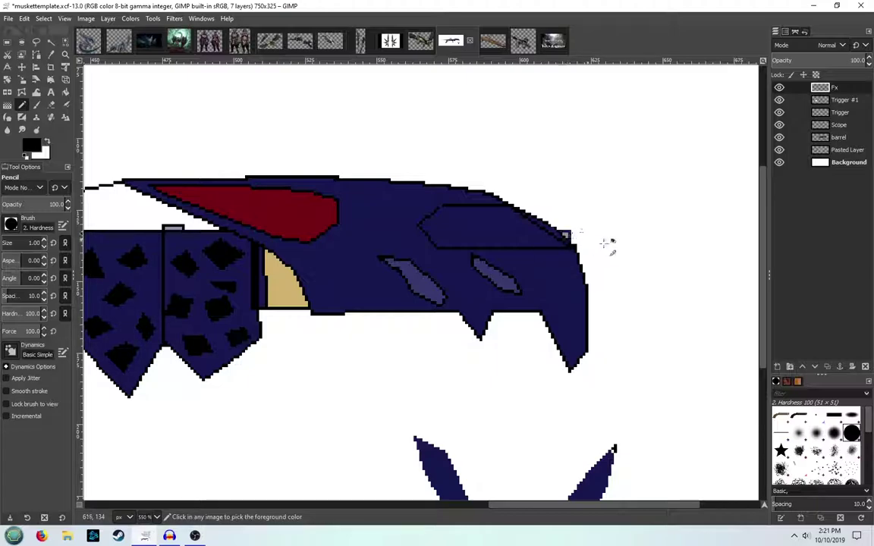
{"action": "key", "text": "5"}
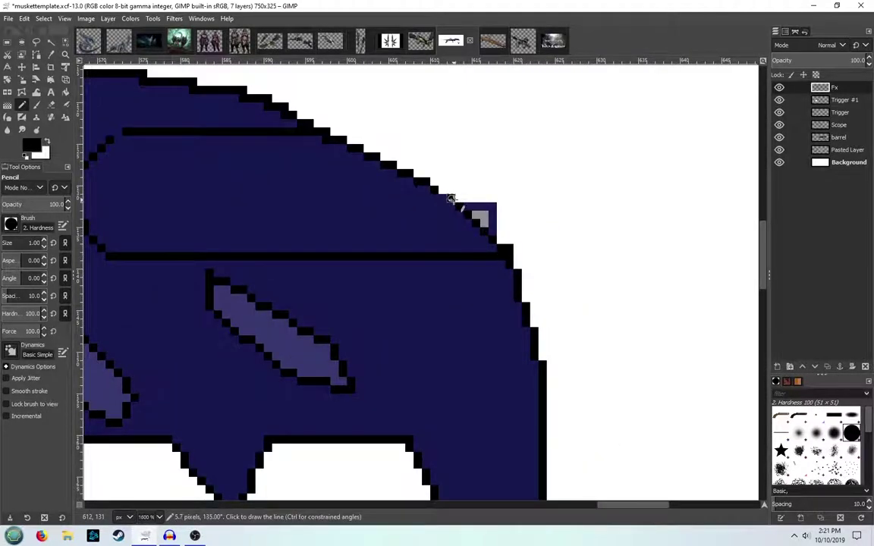
{"action": "left_click", "coordinate": [401, 173], "text": "shift"}
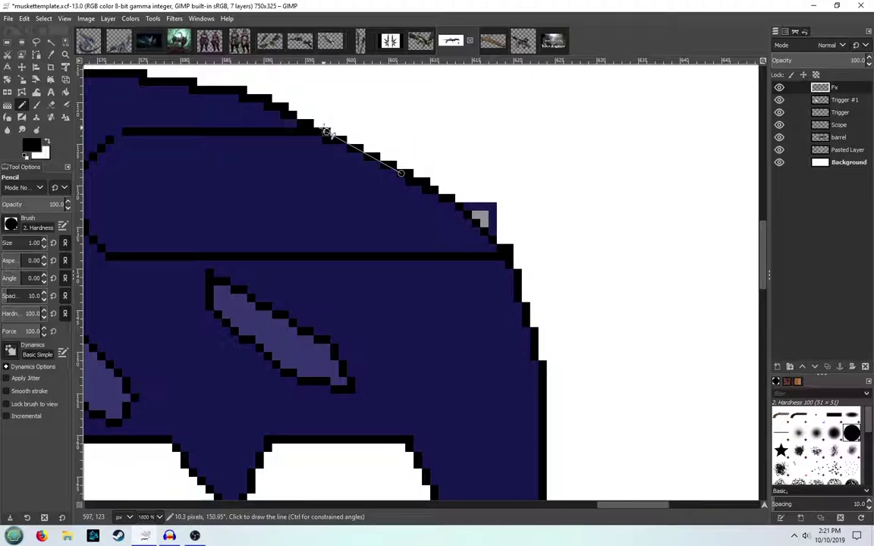
Trace the outer edge of the V-shaped piece's left prong in black, from its tip down to the prong's base
{"action": "scroll", "coordinate": [340, 201], "scroll_direction": "down", "scroll_amount": 3, "text": "ctrl"}
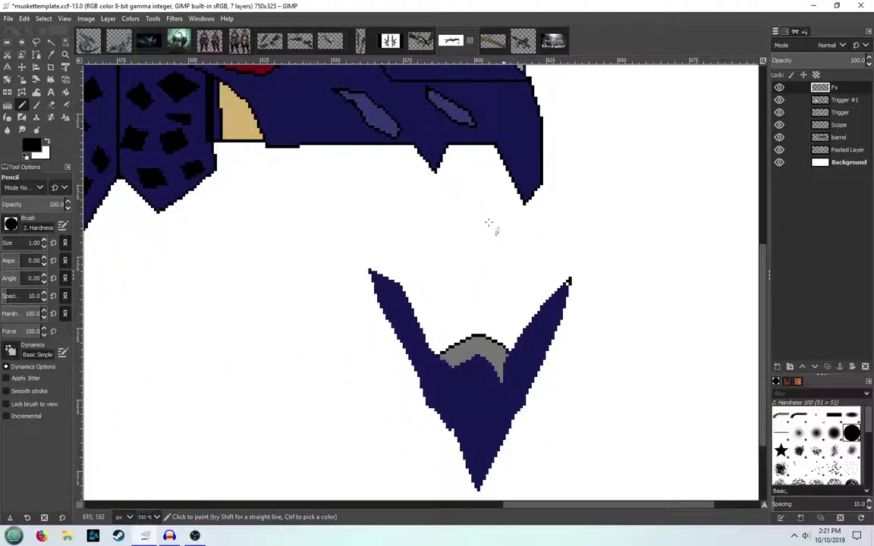
{"action": "scroll", "coordinate": [438, 379], "scroll_direction": "up", "scroll_amount": 2, "text": "ctrl"}
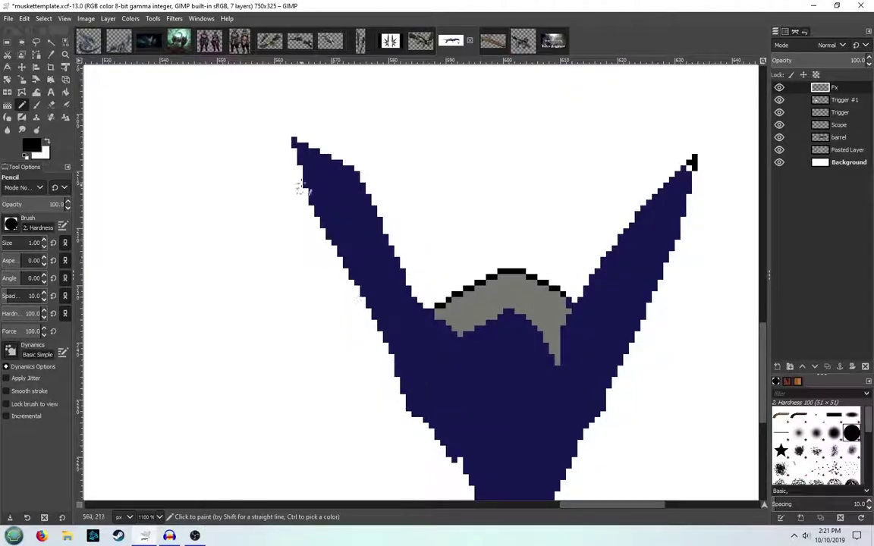
{"action": "left_click", "coordinate": [292, 140]}
{"action": "left_click", "coordinate": [316, 219], "text": "shift"}
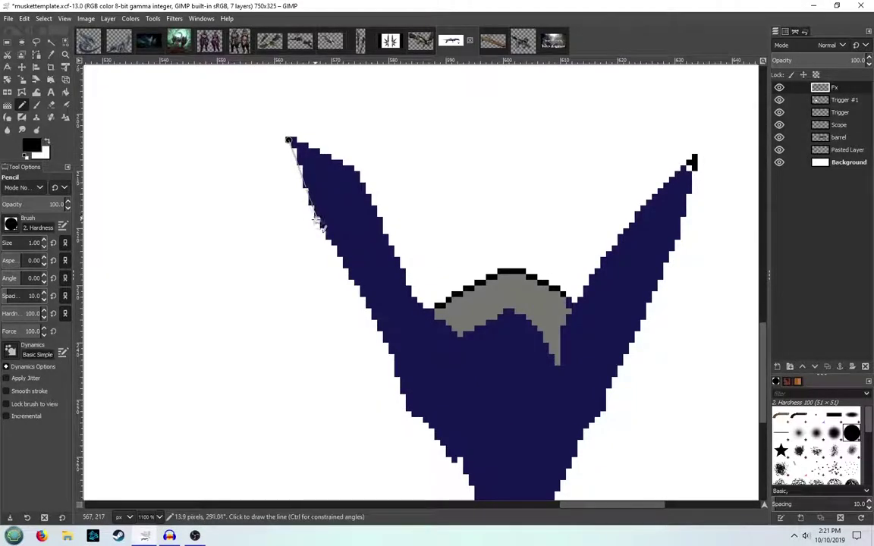
{"action": "left_click", "coordinate": [386, 351], "text": "shift"}
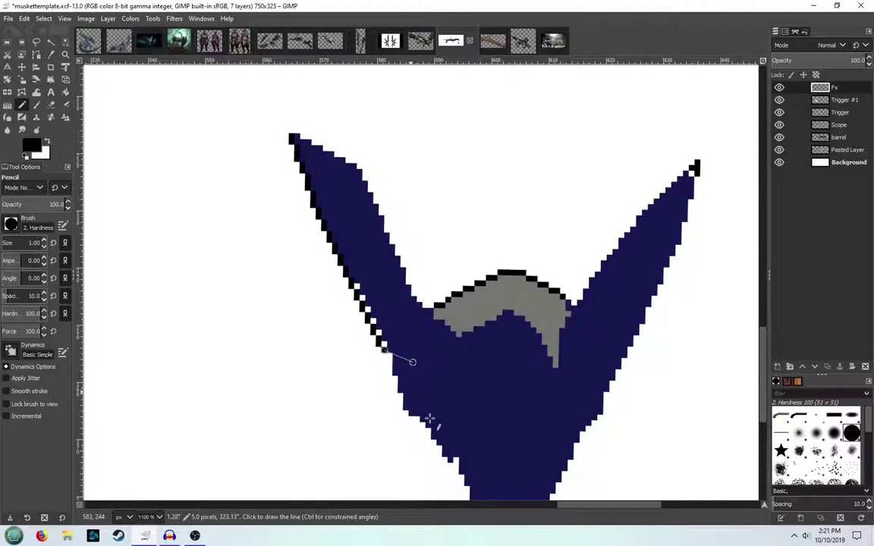
Continue the black outline along the V-shaped piece's lower left edge down to its bottom point
{"action": "right_click", "coordinate": [397, 406]}
{"action": "left_click", "coordinate": [363, 425]}
{"action": "left_click_drag", "start_coordinate": [354, 384], "coordinate": [320, 242]}
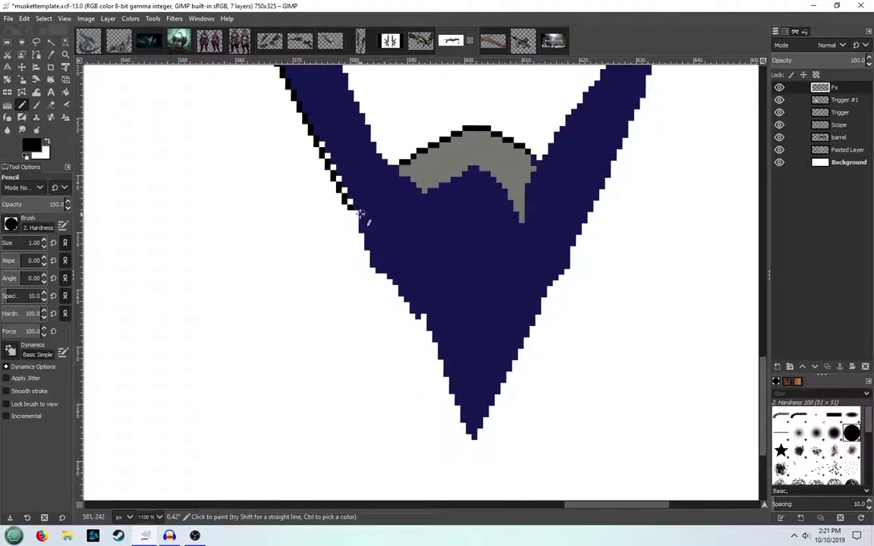
{"action": "left_click", "coordinate": [366, 270], "text": "shift"}
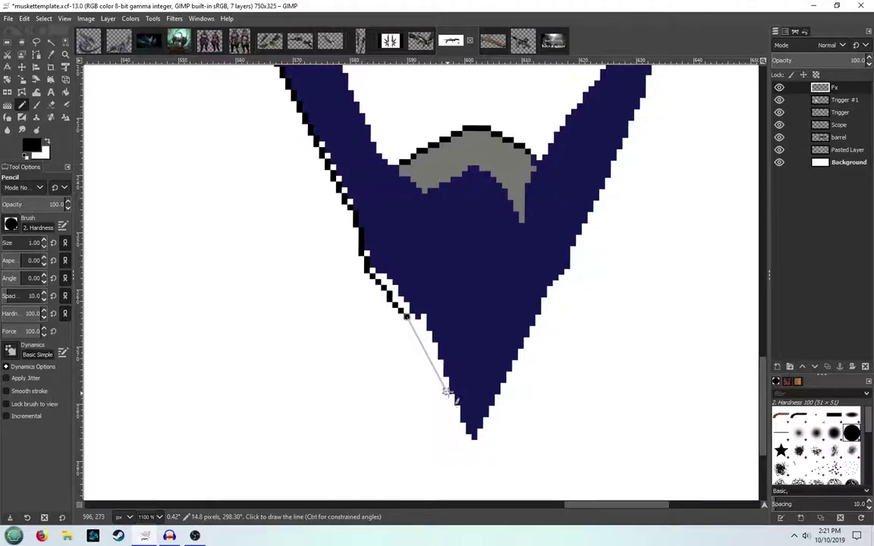
{"action": "left_click", "coordinate": [446, 391], "text": "shift"}
{"action": "left_click", "coordinate": [473, 442], "text": "shift"}
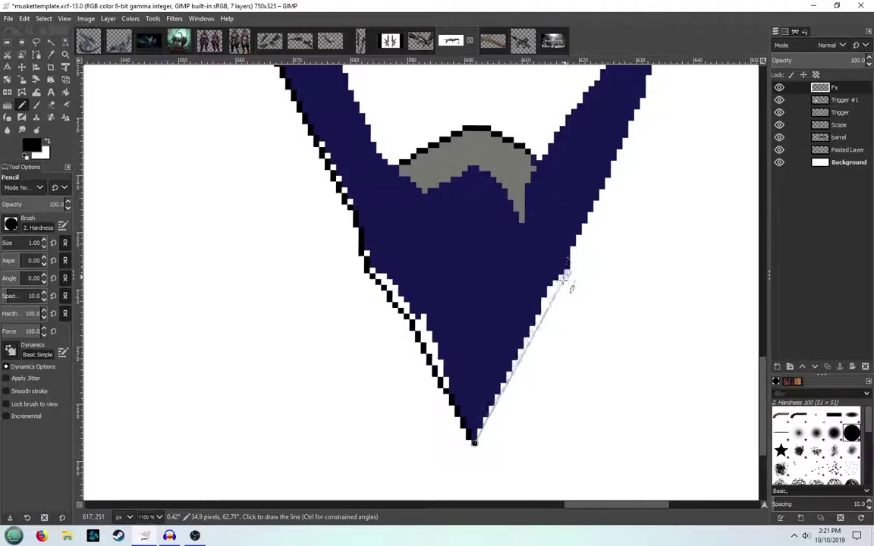
Trace the V-shaped piece's right outer edge in black, from the bottom point up to the right prong's tip
{"action": "left_click", "coordinate": [544, 309], "text": "shift"}
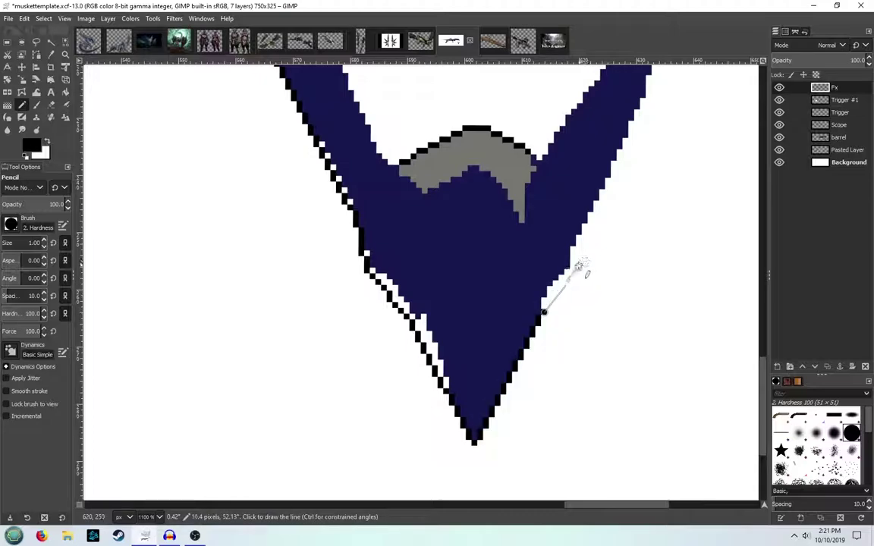
{"action": "left_click", "coordinate": [573, 265], "text": "shift"}
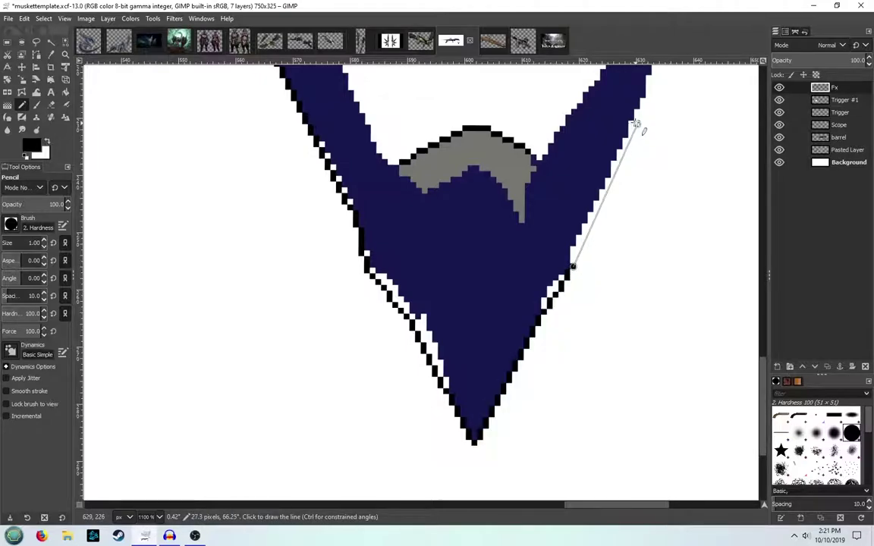
{"action": "left_click", "coordinate": [641, 122], "text": "shift"}
{"action": "left_click_drag", "start_coordinate": [673, 136], "coordinate": [570, 288]}
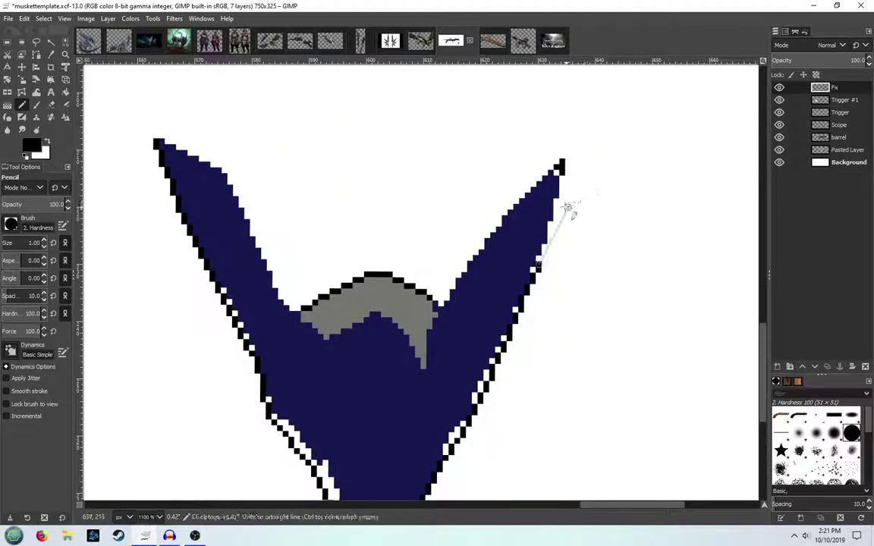
{"action": "left_click", "coordinate": [561, 180], "text": "shift"}
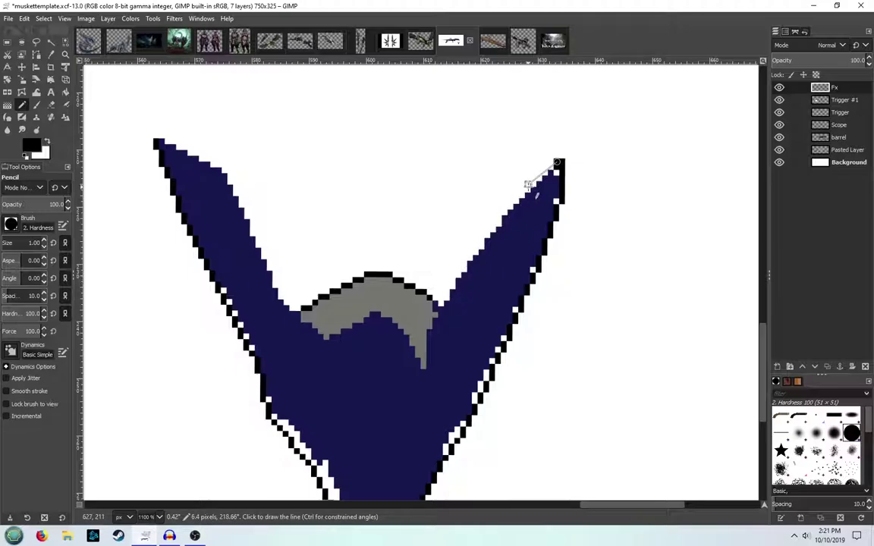
Outline the inner edges of both prongs in black, following the underside of the grey arch between them
{"action": "left_click", "coordinate": [453, 275], "text": "shift"}
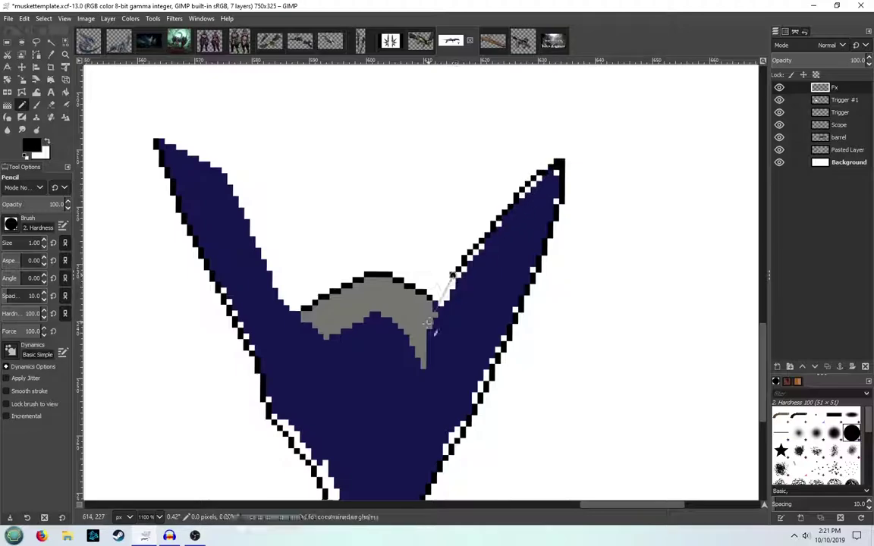
{"action": "left_click", "coordinate": [428, 322], "text": "shift"}
{"action": "left_click", "coordinate": [374, 310], "text": "shift"}
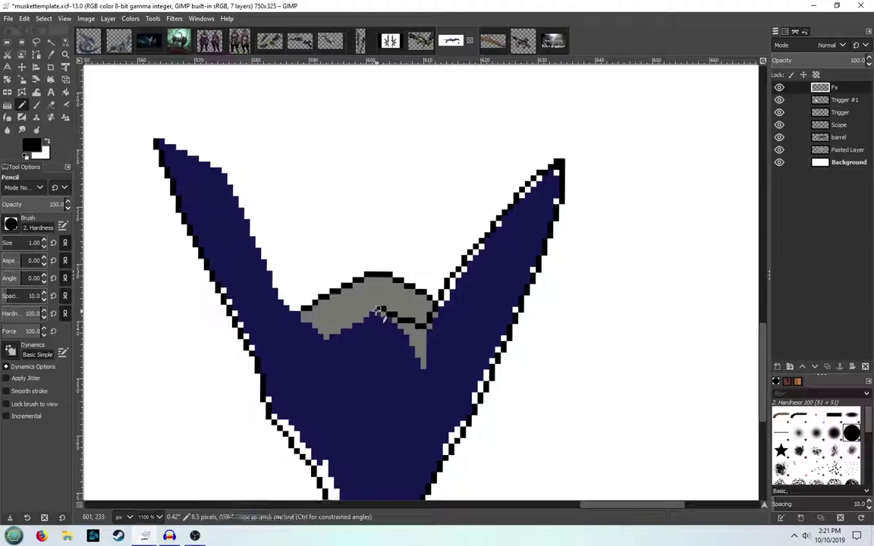
{"action": "left_click", "coordinate": [327, 331], "text": "shift"}
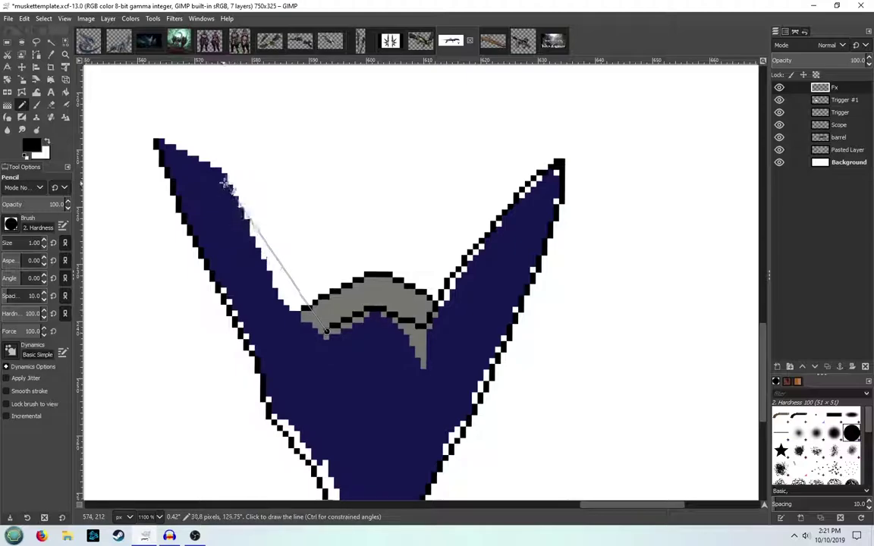
{"action": "left_click", "coordinate": [231, 184], "text": "shift"}
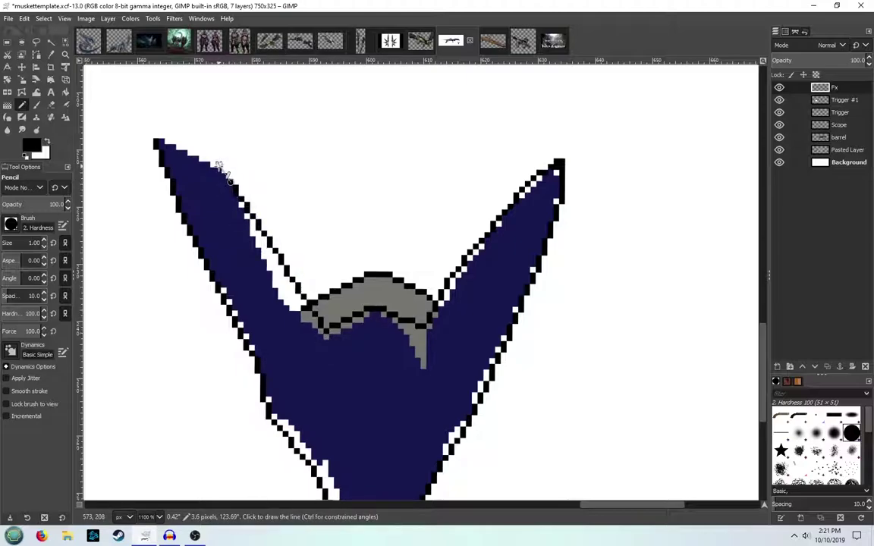
{"action": "left_click", "coordinate": [165, 143], "text": "shift"}
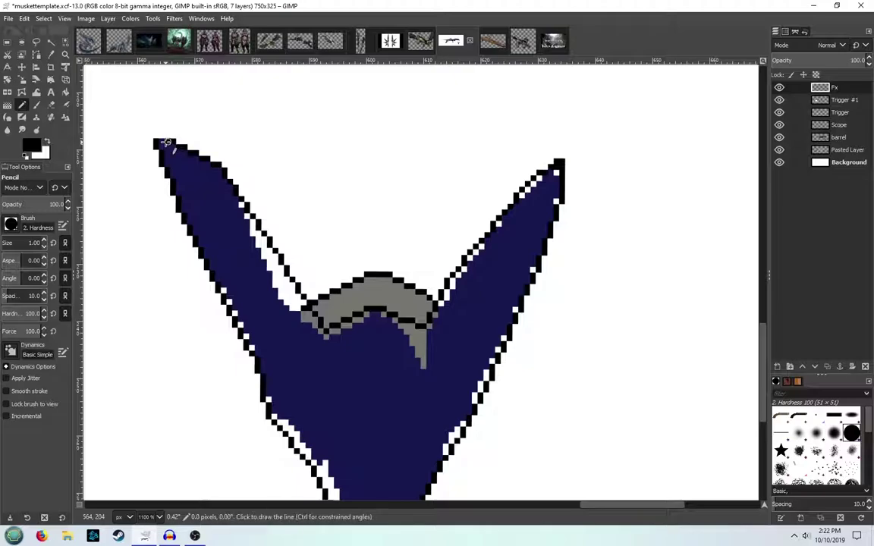
Try to bucket-fill the outlined V-shaped piece with dark blue 161b52, and undo the fill
{"action": "left_click", "coordinate": [65, 91]}
{"action": "left_click", "coordinate": [30, 144]}
{"action": "left_click", "coordinate": [346, 215]}
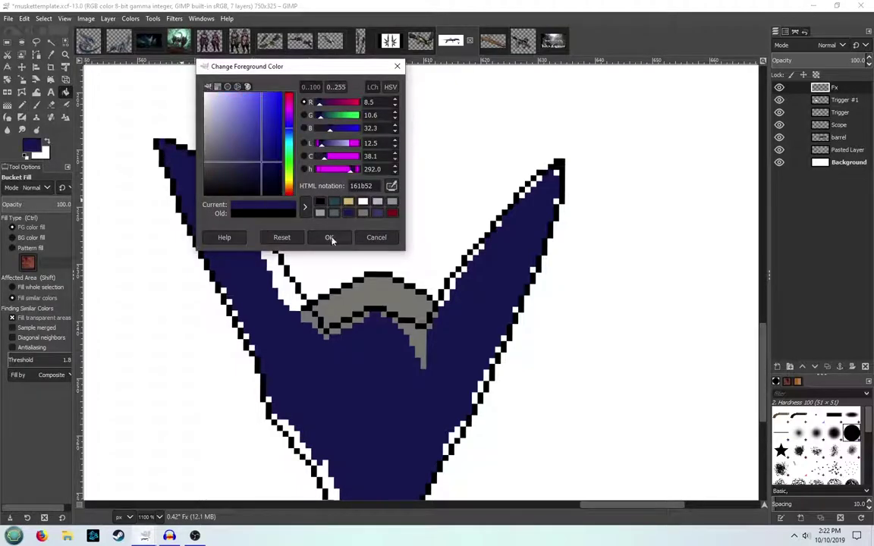
{"action": "left_click", "coordinate": [329, 237]}
{"action": "left_click", "coordinate": [421, 341]}
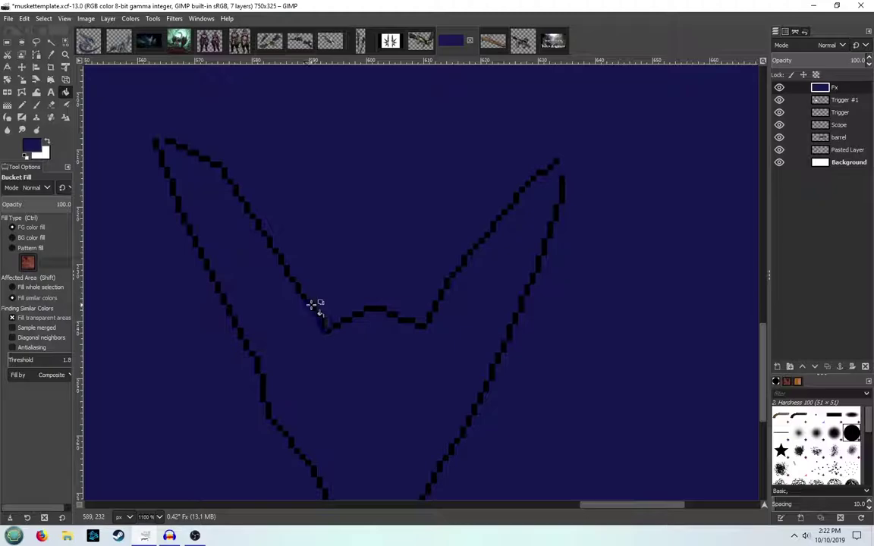
{"action": "scroll", "coordinate": [364, 213], "scroll_direction": "down", "scroll_amount": 3}
{"action": "scroll", "coordinate": [364, 152], "scroll_direction": "up", "scroll_amount": 2}
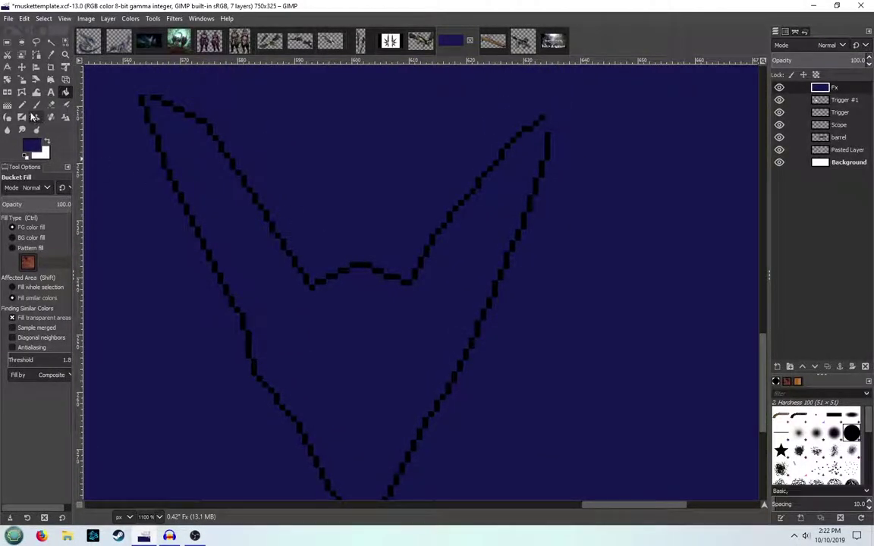
{"action": "key", "text": "ctrl+z"}
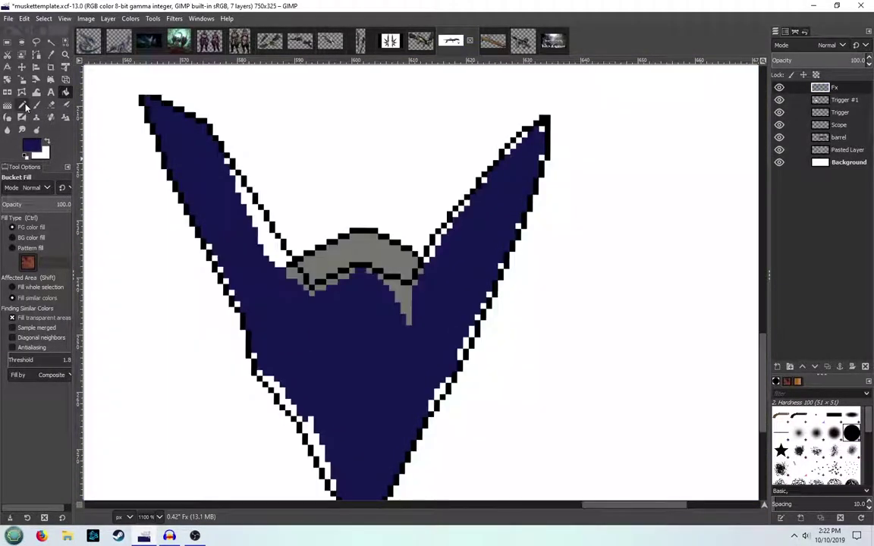
Close the gap in the outline at the right prong's tip with a black pencil line
{"action": "left_click", "coordinate": [23, 104]}
{"action": "left_click", "coordinate": [33, 146]}
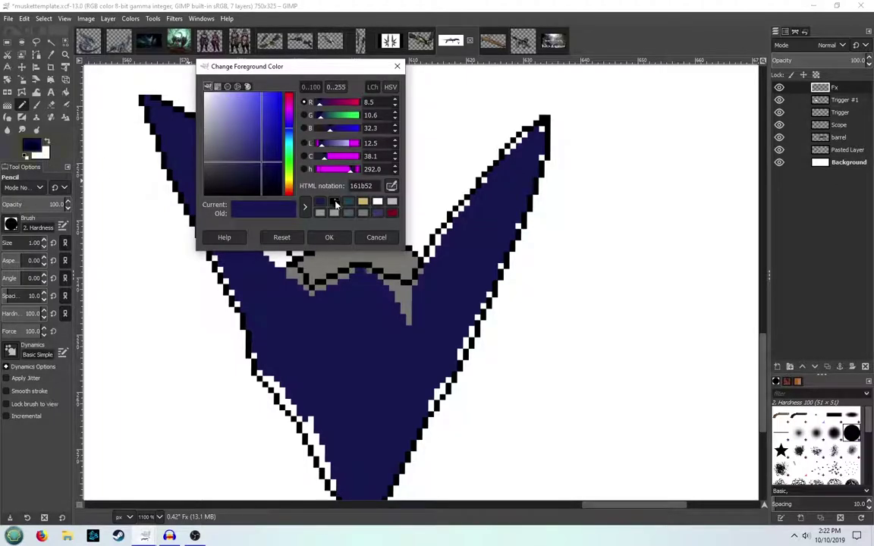
{"action": "left_click", "coordinate": [334, 202]}
{"action": "left_click", "coordinate": [330, 237]}
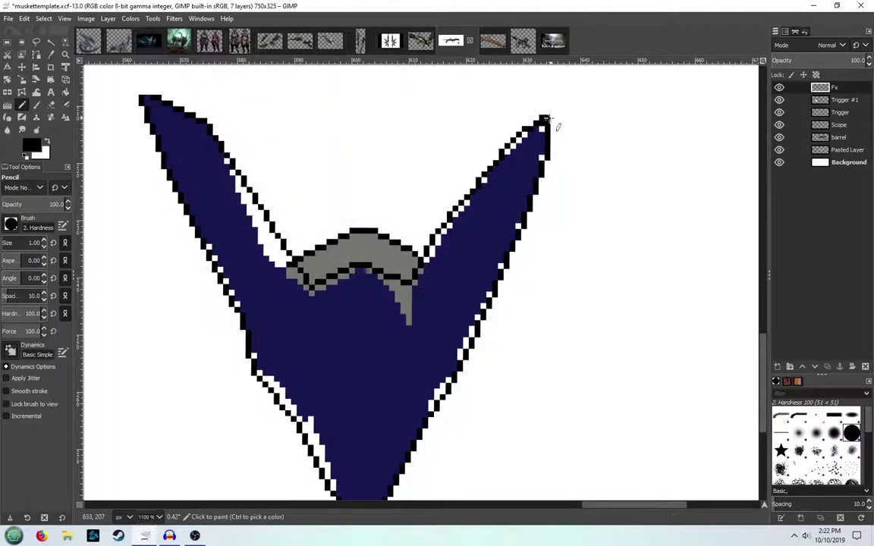
{"action": "left_click", "coordinate": [547, 158], "text": "shift"}
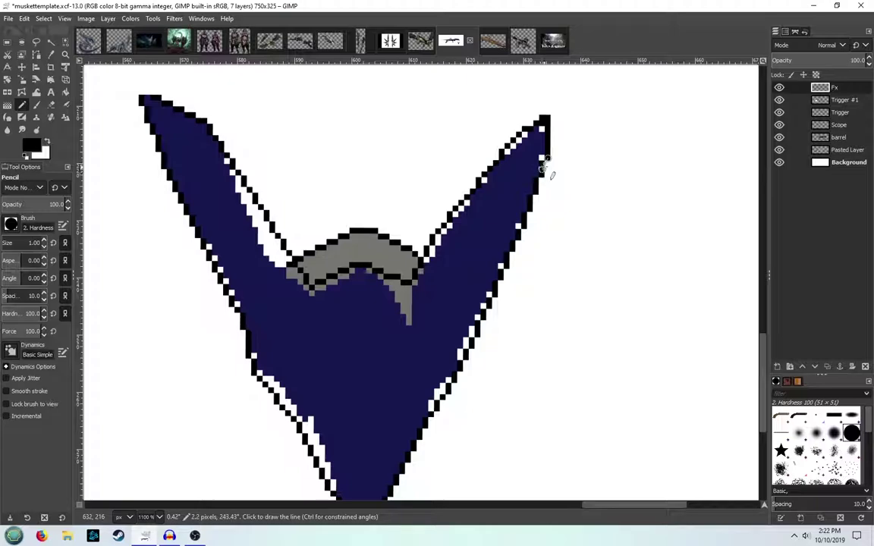
Bucket-fill the V-shaped outline on the Fx layer again with dark blue 161b52
{"action": "key", "text": "shift+b"}
{"action": "left_click", "coordinate": [31, 149]}
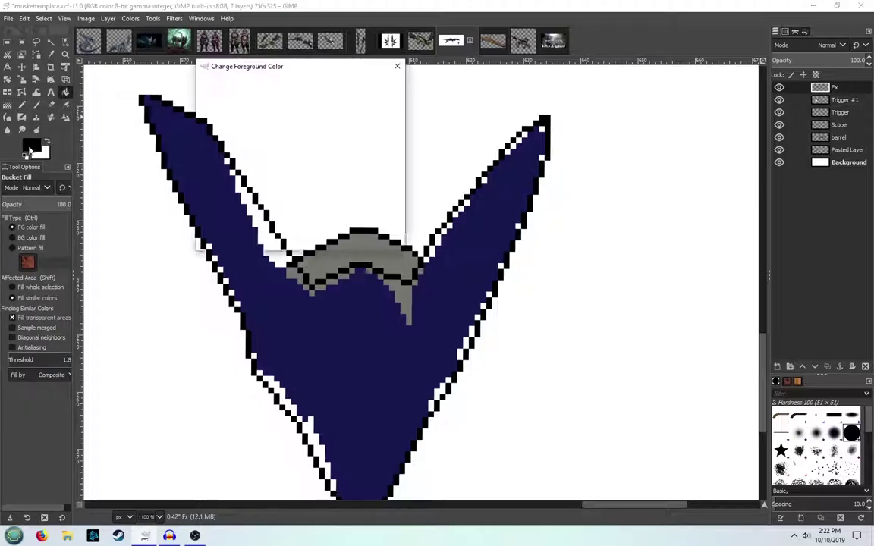
{"action": "left_click", "coordinate": [338, 203]}
{"action": "left_click", "coordinate": [329, 237]}
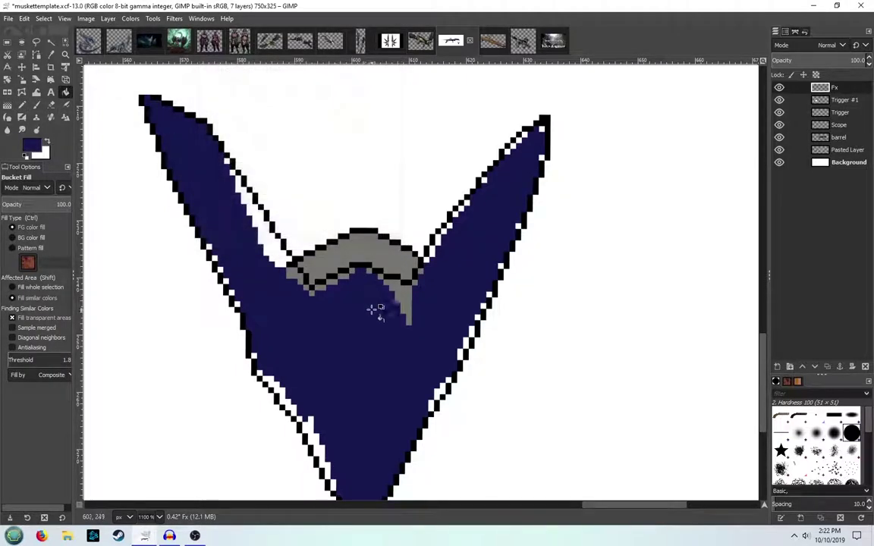
{"action": "left_click", "coordinate": [418, 283]}
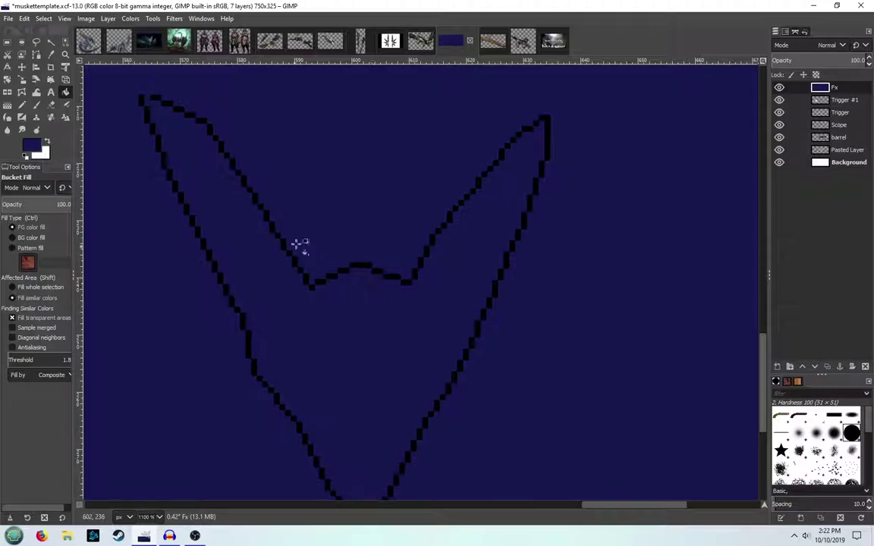
Undo the dark blue fill and close the outline gap at the left prong's tip with the black pencil
{"action": "mouse_move", "coordinate": [301, 223]}
{"action": "left_mouse_down"}
{"action": "mouse_move", "coordinate": [362, 101]}
{"action": "mouse_move", "coordinate": [407, 240]}
{"action": "left_mouse_up"}
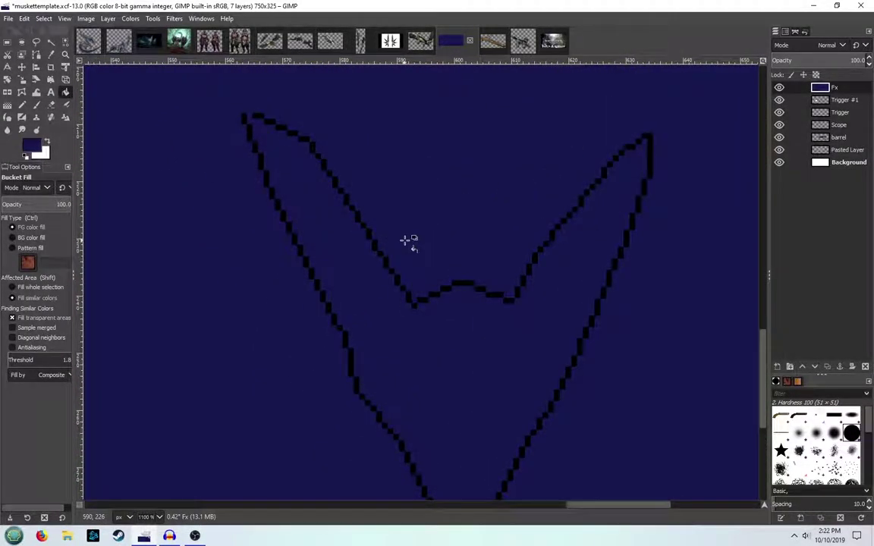
{"action": "key", "text": "ctrl+z"}
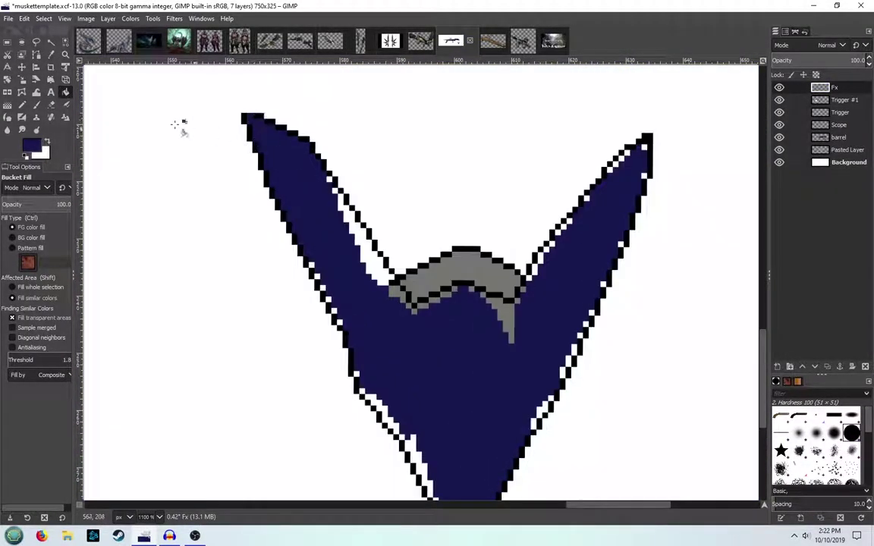
{"action": "left_click", "coordinate": [36, 147]}
{"action": "left_click", "coordinate": [332, 203]}
{"action": "left_click", "coordinate": [329, 237]}
{"action": "left_click", "coordinate": [22, 105]}
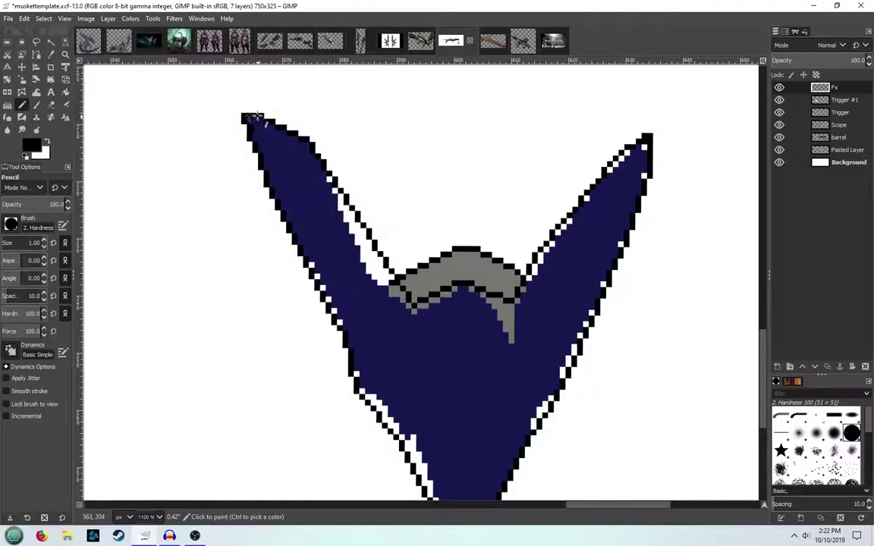
Bucket-fill the closed V-shaped outline with dark blue 161b52
{"action": "left_click", "coordinate": [65, 92]}
{"action": "left_click", "coordinate": [32, 145]}
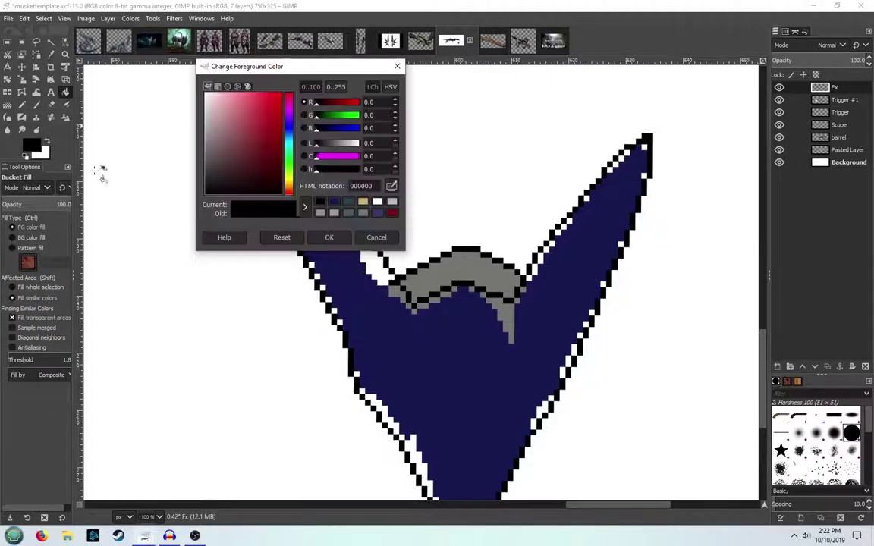
{"action": "left_click", "coordinate": [334, 202]}
{"action": "left_click", "coordinate": [328, 237]}
{"action": "left_click", "coordinate": [443, 333]}
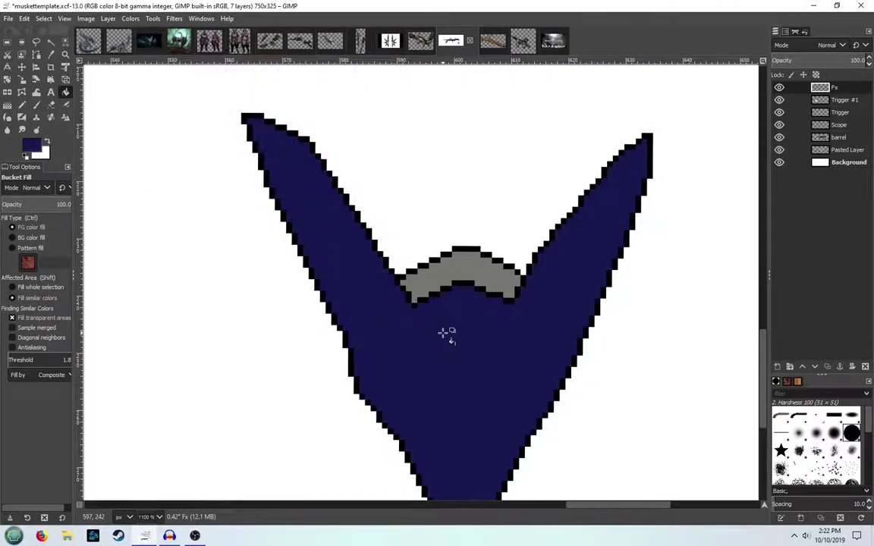
Draw a black polygon outline with the pencil directly beneath the grey arch, joining both of the arch's lower corners
{"action": "scroll", "coordinate": [473, 324], "scroll_direction": "down", "scroll_amount": 2}
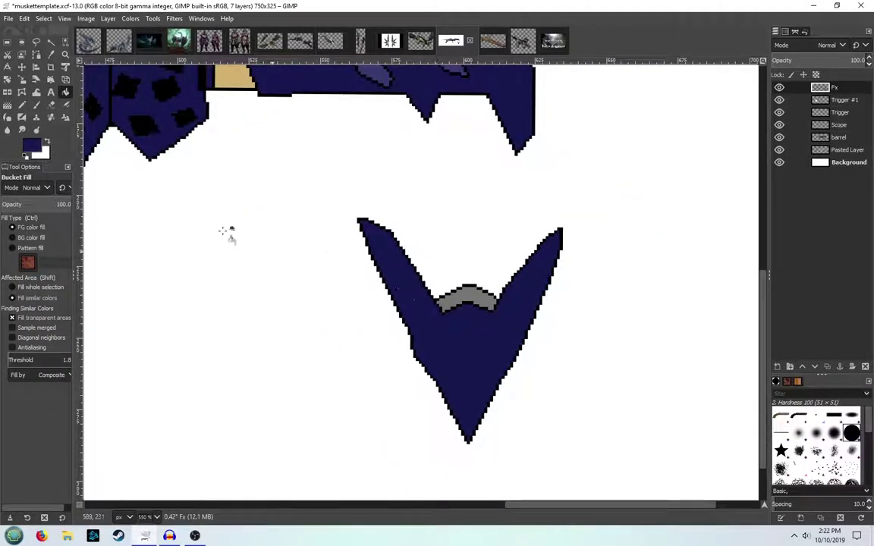
{"action": "left_click", "coordinate": [23, 106]}
{"action": "left_click", "coordinate": [32, 144]}
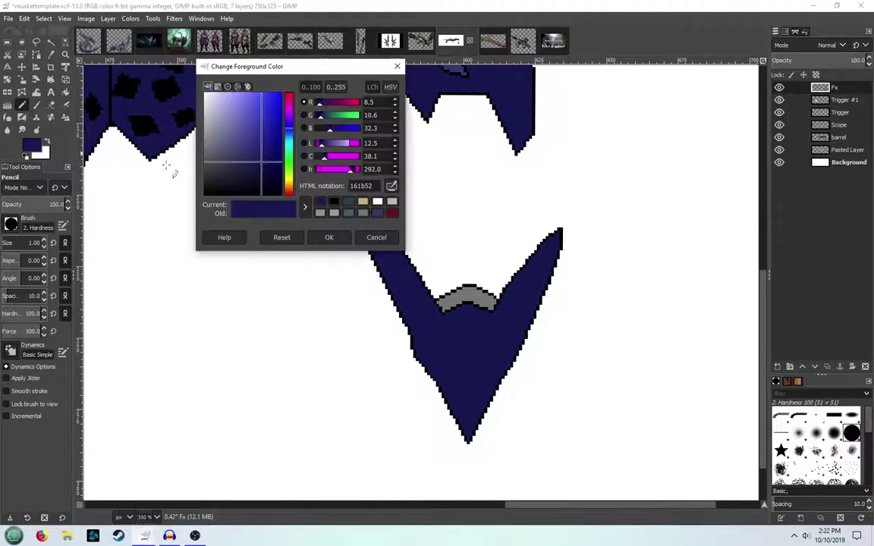
{"action": "left_click", "coordinate": [334, 201]}
{"action": "left_click", "coordinate": [329, 237]}
{"action": "scroll", "coordinate": [524, 387], "scroll_direction": "up", "scroll_amount": 2}
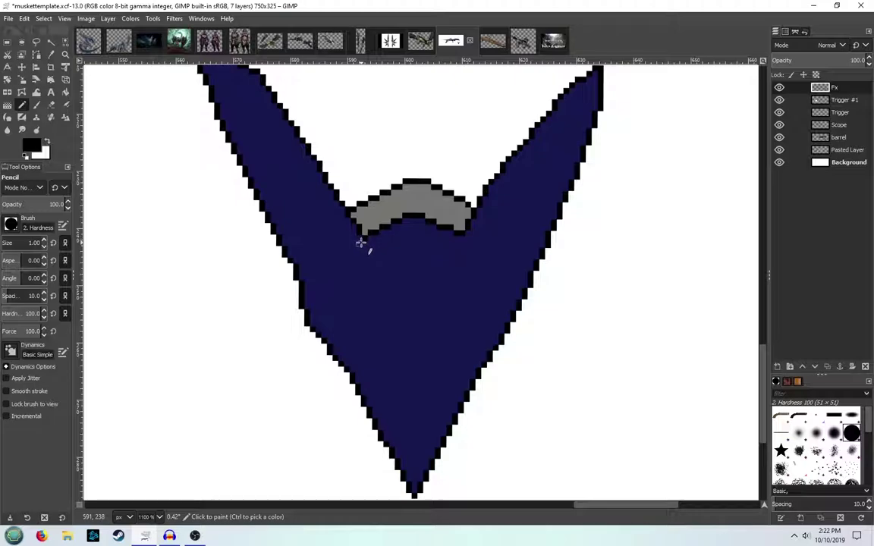
{"action": "left_click", "coordinate": [351, 279], "text": "shift"}
{"action": "left_click", "coordinate": [381, 319], "text": "shift"}
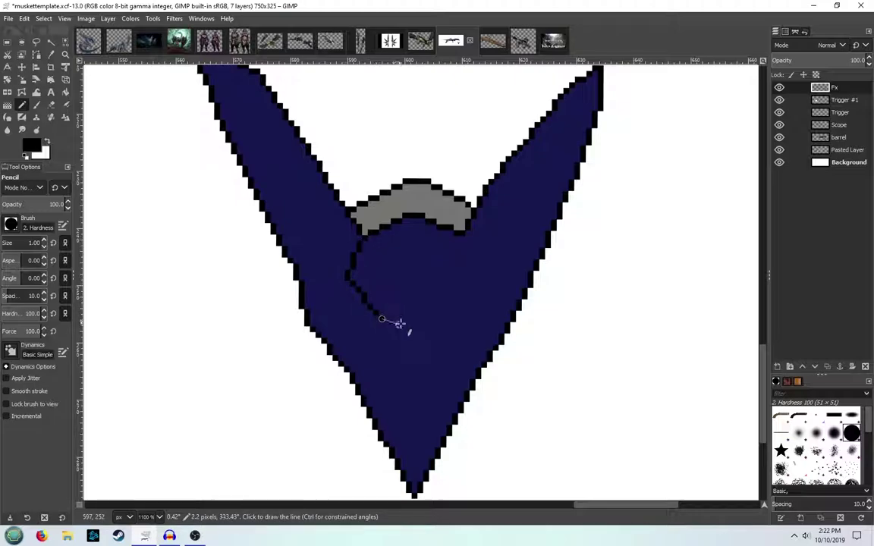
{"action": "left_click", "coordinate": [445, 319], "text": "shift"}
{"action": "left_click", "coordinate": [464, 287], "text": "shift"}
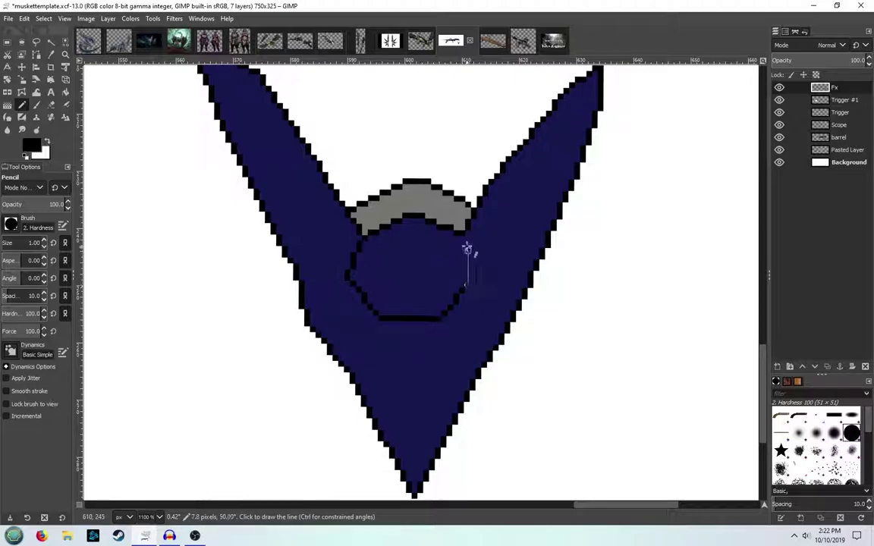
{"action": "left_click", "coordinate": [468, 227], "text": "shift"}
Draw two black pencil lines on each side of the polygon, connecting it to the outer edges of the V-shaped piece
{"action": "left_click", "coordinate": [353, 255]}
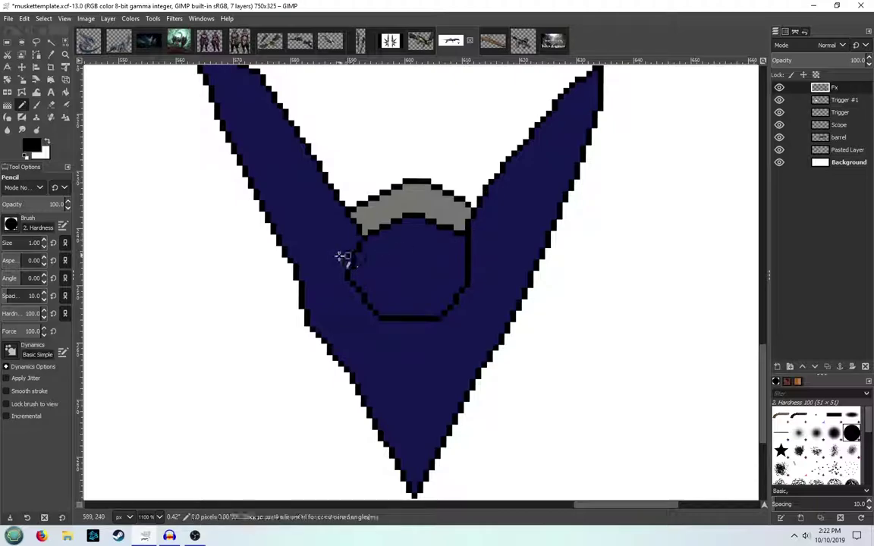
{"action": "left_click", "coordinate": [291, 252], "text": "shift"}
{"action": "left_click", "coordinate": [288, 250], "text": "shift"}
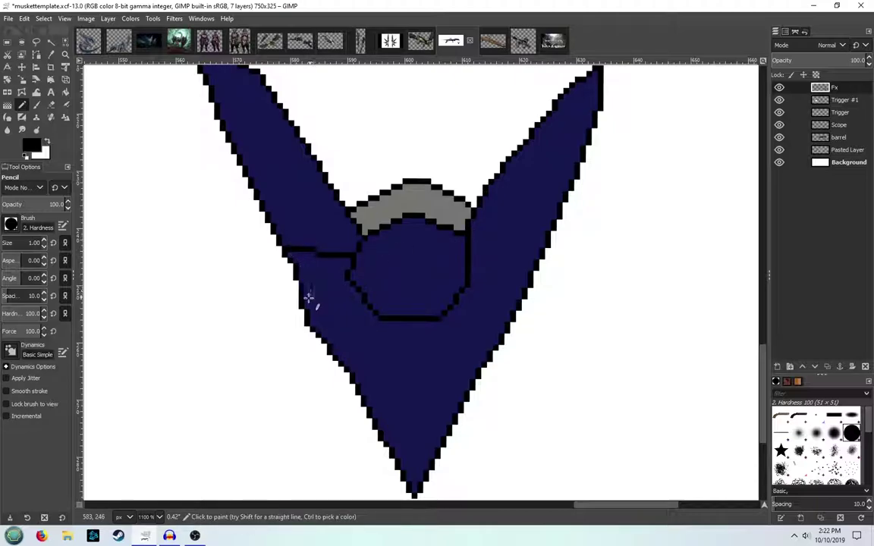
{"action": "left_click", "coordinate": [303, 300]}
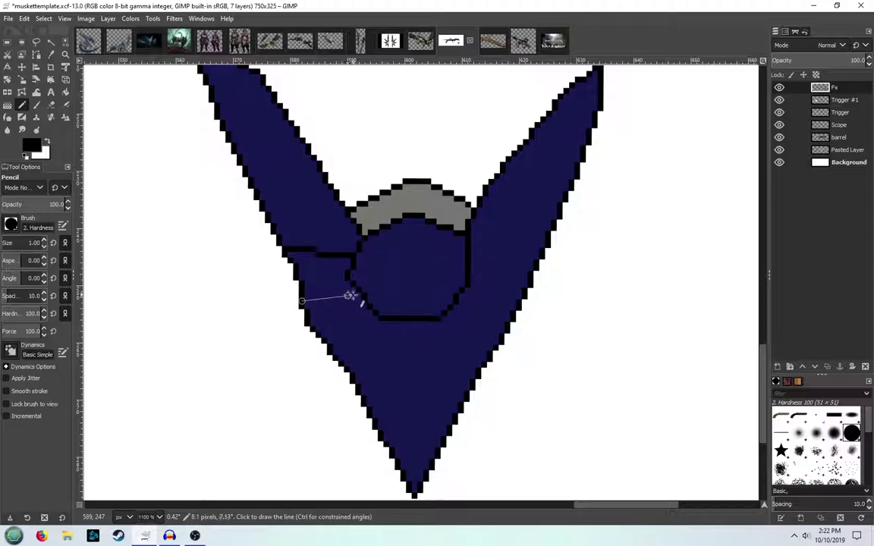
{"action": "left_click", "coordinate": [353, 296], "text": "shift"}
{"action": "left_click", "coordinate": [472, 256]}
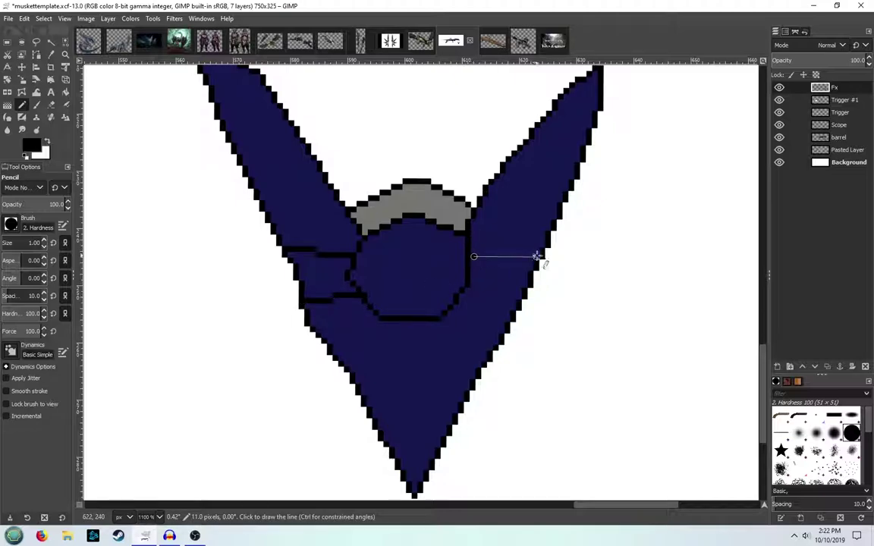
{"action": "left_click", "coordinate": [541, 256], "text": "shift"}
{"action": "left_click", "coordinate": [462, 297]}
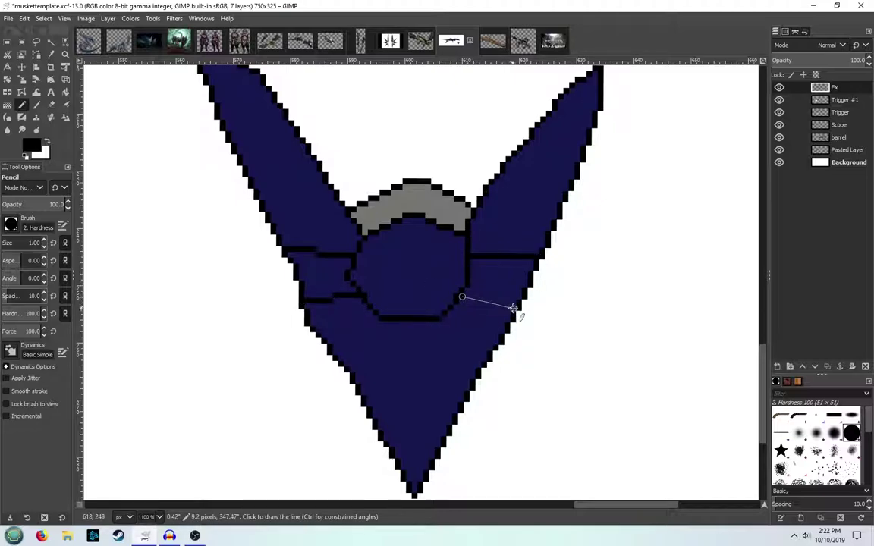
{"action": "left_click", "coordinate": [516, 307], "text": "shift"}
Bucket-fill the polygon at the centre of the V-shaped piece with black
{"action": "left_click", "coordinate": [66, 92]}
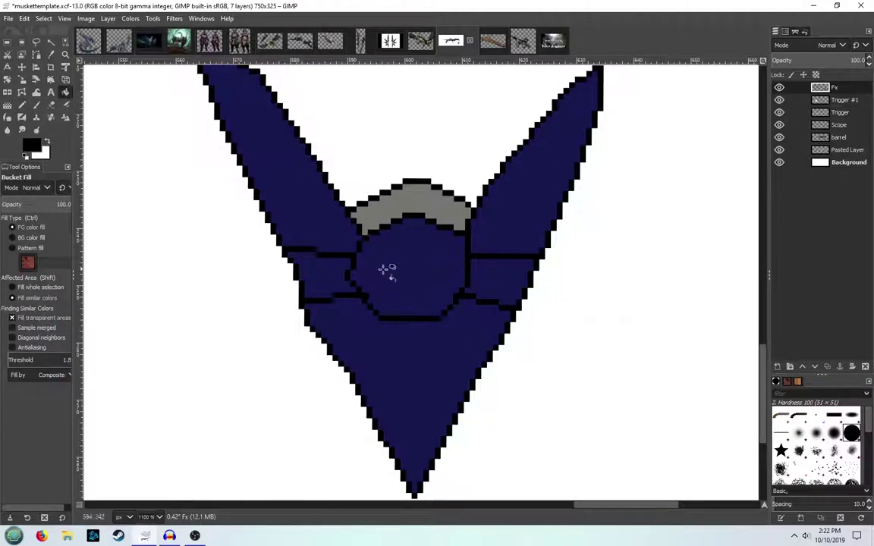
{"action": "left_click", "coordinate": [387, 269]}
{"action": "scroll", "coordinate": [228, 235], "scroll_direction": "down", "scroll_amount": 1}
{"action": "scroll", "coordinate": [272, 240], "scroll_direction": "down", "scroll_amount": 4}
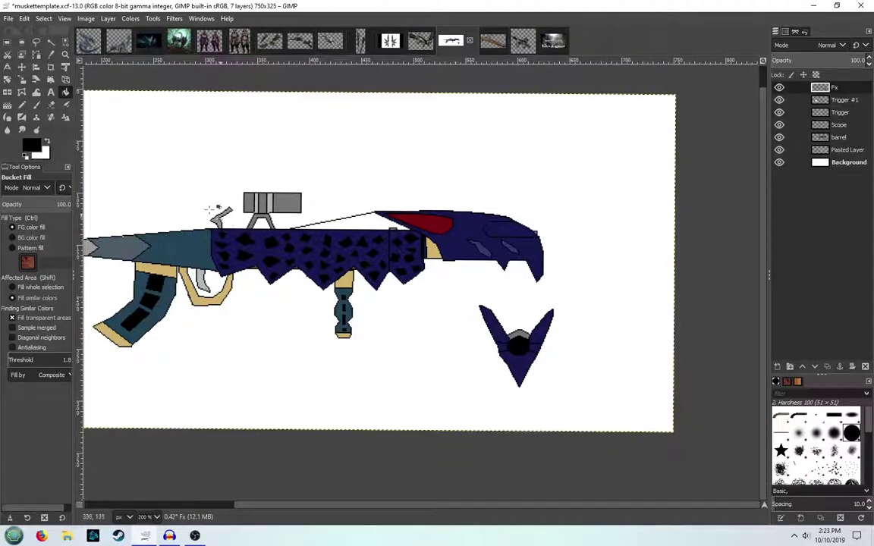
Paint over the slanted line between the barrel and the head's rear tip with a white pencil line on the Fx layer
{"action": "left_click", "coordinate": [51, 105]}
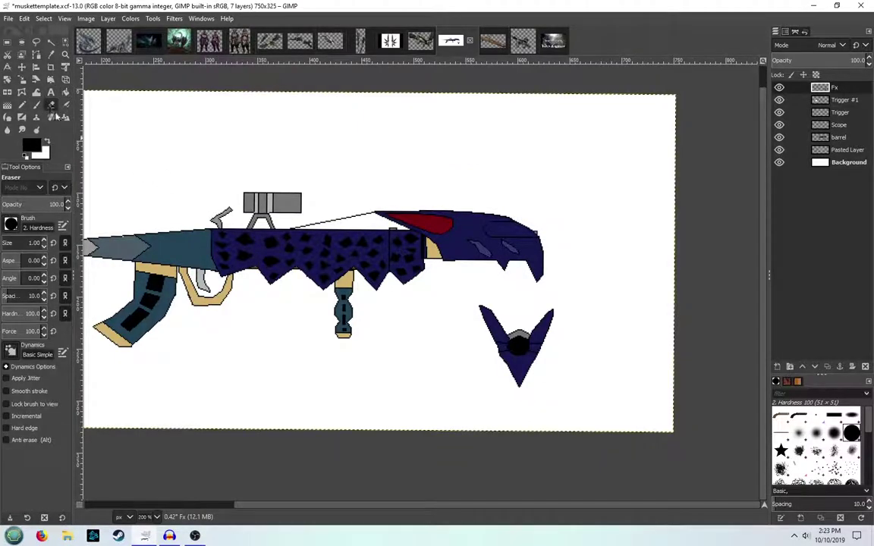
{"action": "left_click", "coordinate": [33, 148]}
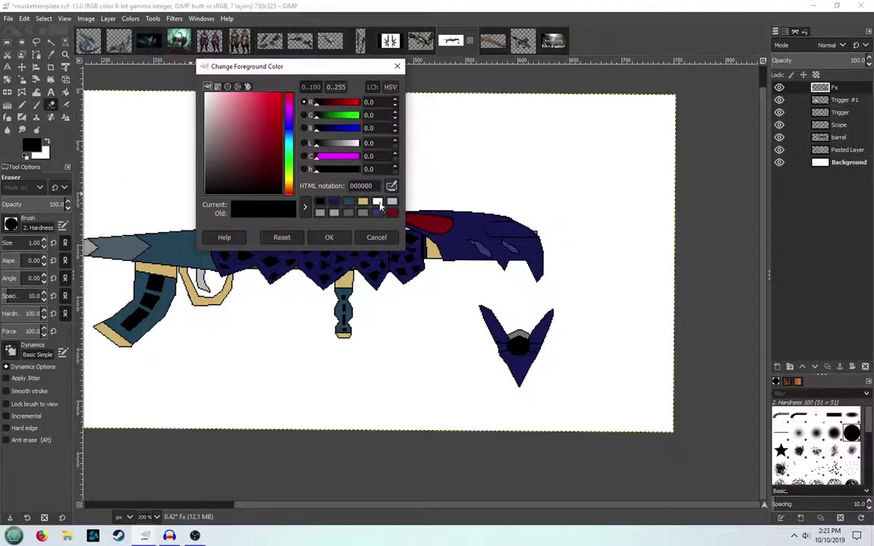
{"action": "left_click", "coordinate": [378, 202]}
{"action": "left_click", "coordinate": [330, 237]}
{"action": "scroll", "coordinate": [235, 232], "scroll_direction": "up", "scroll_amount": 5}
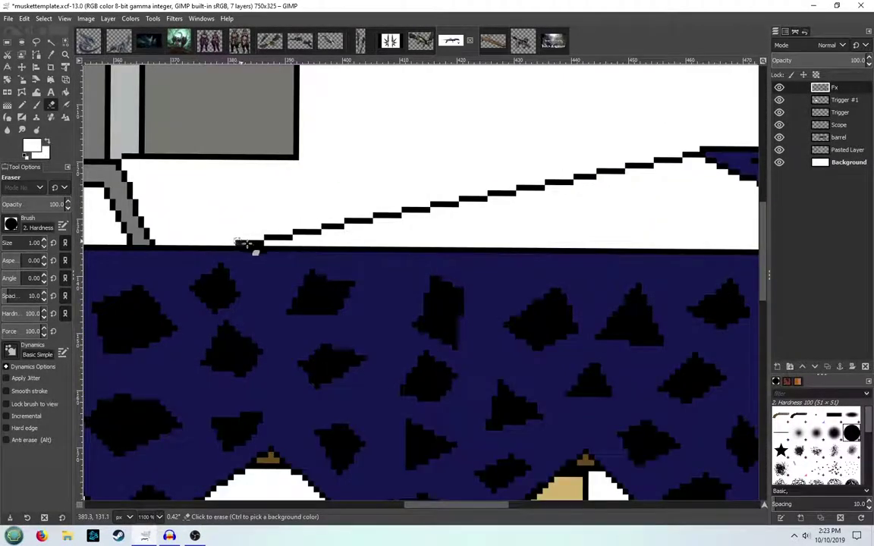
{"action": "left_click", "coordinate": [22, 105]}
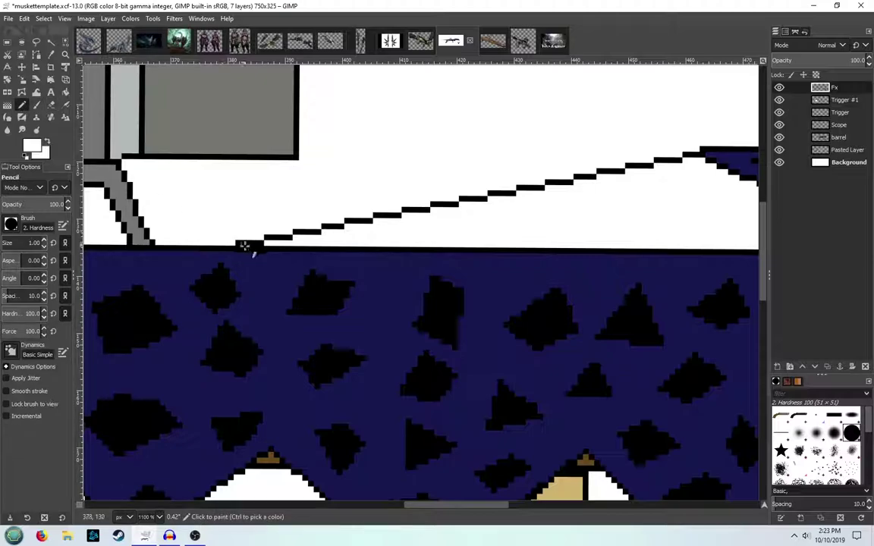
{"action": "left_click", "coordinate": [262, 243]}
{"action": "left_click", "coordinate": [267, 238]}
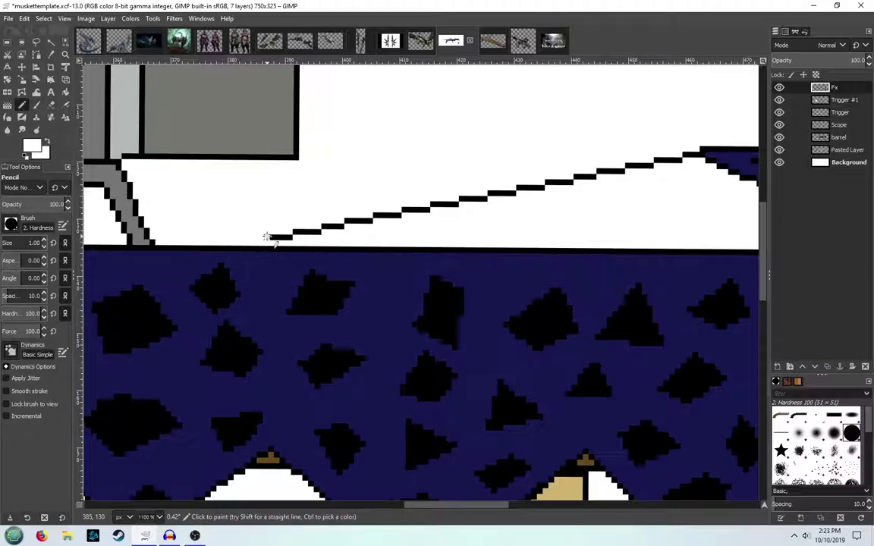
{"action": "left_click", "coordinate": [695, 154], "text": "shift"}
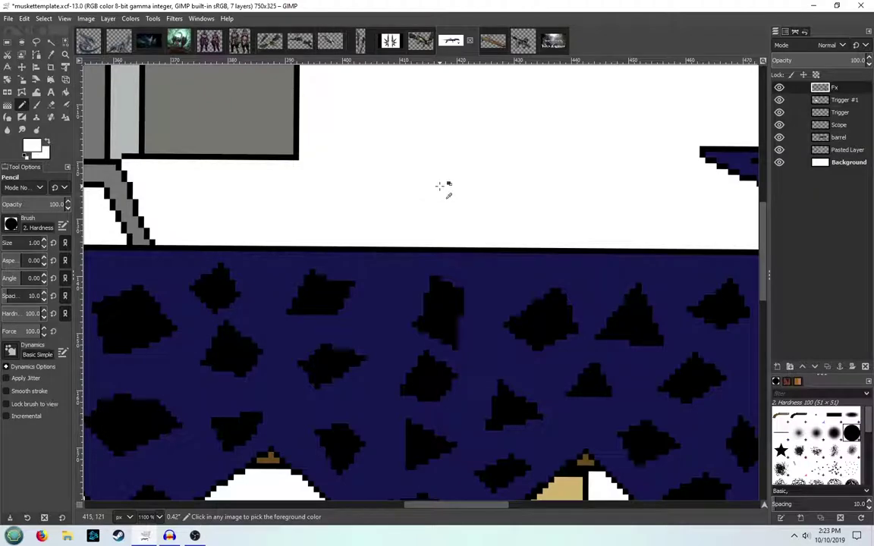
Draw a black pencil line about 90 pixels long from the head's rear tip to the barrel top just ahead of the scope mount
{"action": "scroll", "coordinate": [446, 184], "scroll_direction": "down", "scroll_amount": 3}
{"action": "left_click_drag", "start_coordinate": [450, 182], "coordinate": [214, 176]}
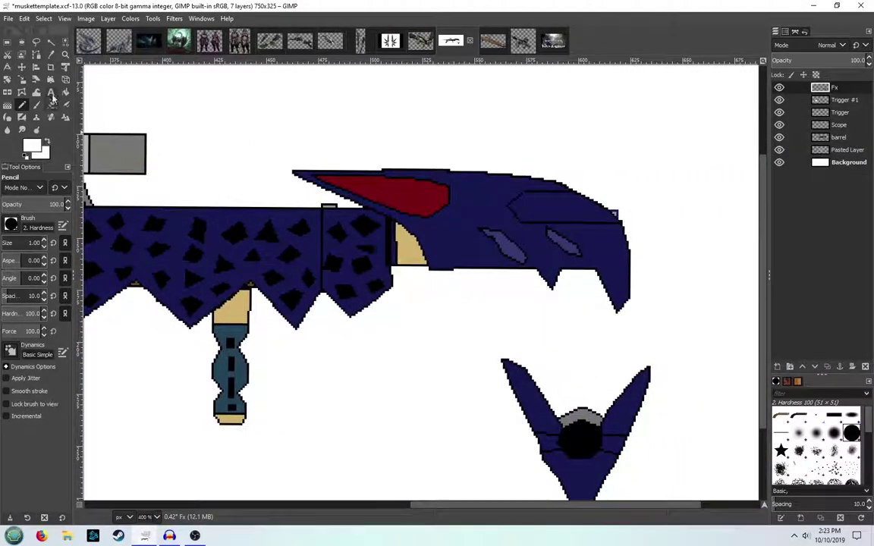
{"action": "left_click", "coordinate": [30, 148]}
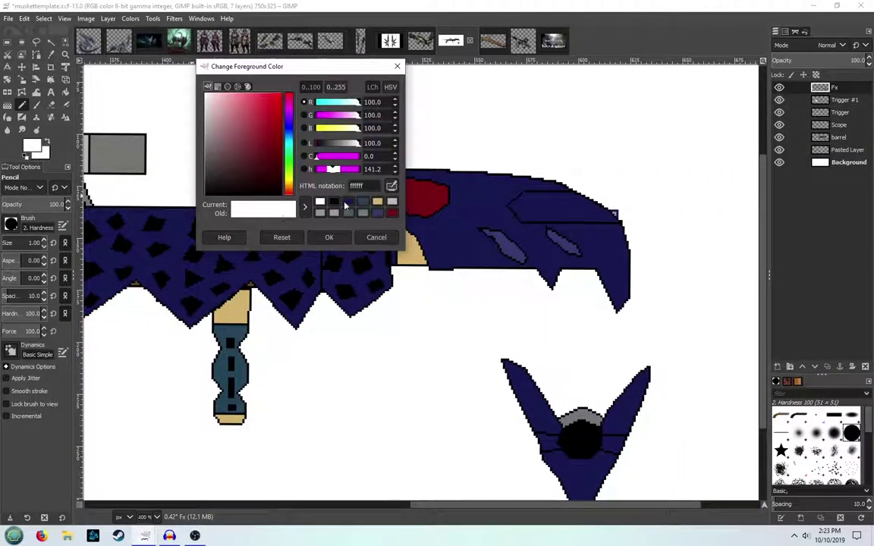
{"action": "left_click", "coordinate": [340, 201]}
{"action": "left_click", "coordinate": [331, 234]}
{"action": "left_click_drag", "start_coordinate": [245, 172], "coordinate": [351, 179]}
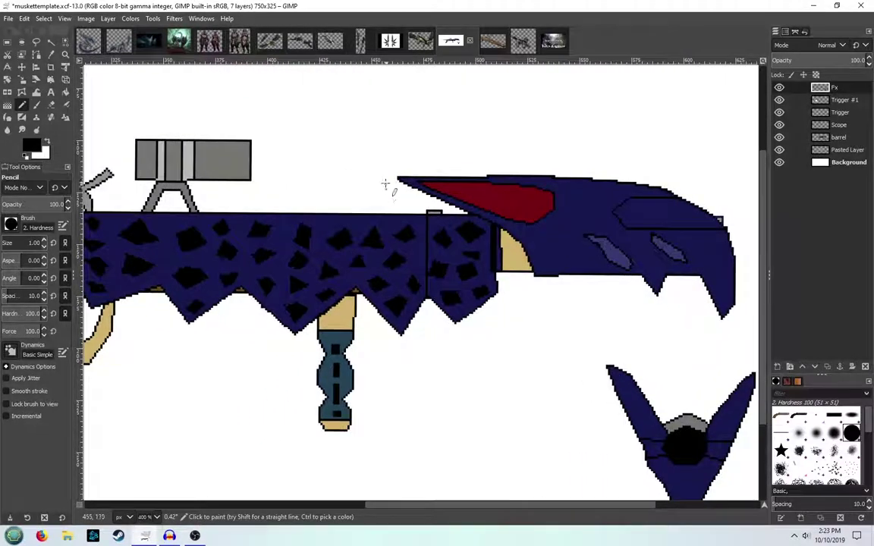
{"action": "left_click", "coordinate": [396, 179]}
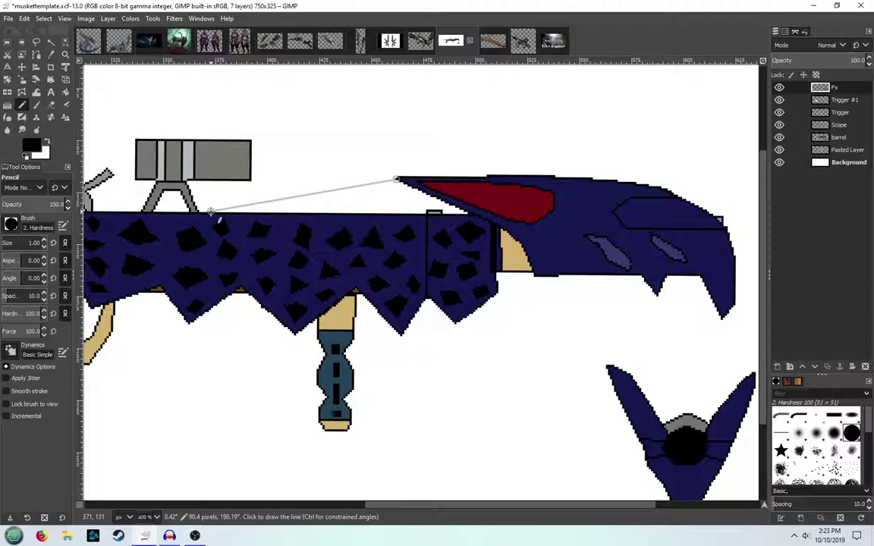
{"action": "left_click", "coordinate": [210, 211]}
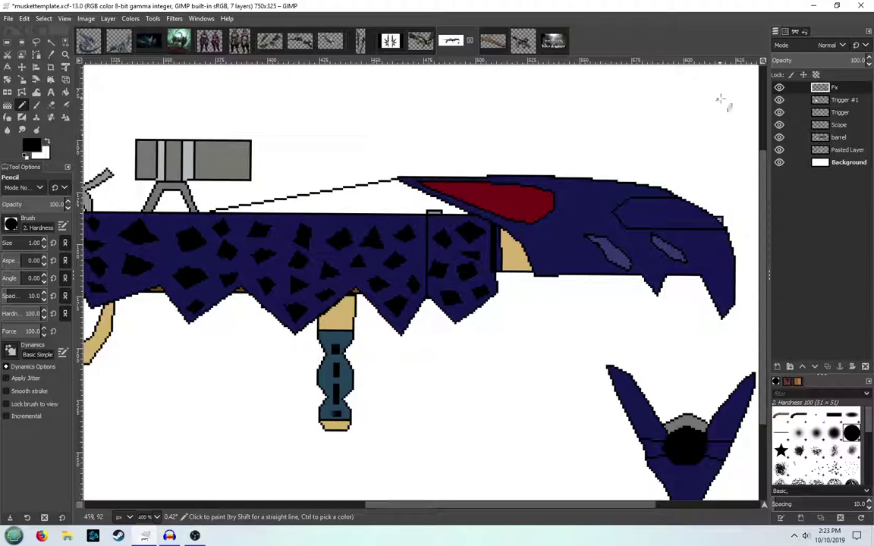
Hide the Fx layer and paint over the original slanted line on the barrel layer with the pencil in white
{"action": "left_click", "coordinate": [780, 88]}
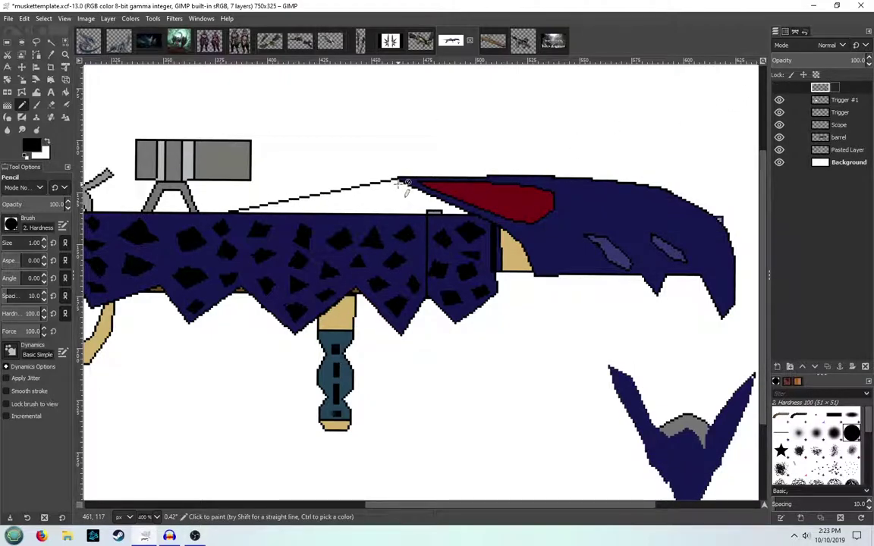
{"action": "left_click", "coordinate": [780, 88]}
{"action": "left_click", "coordinate": [780, 88]}
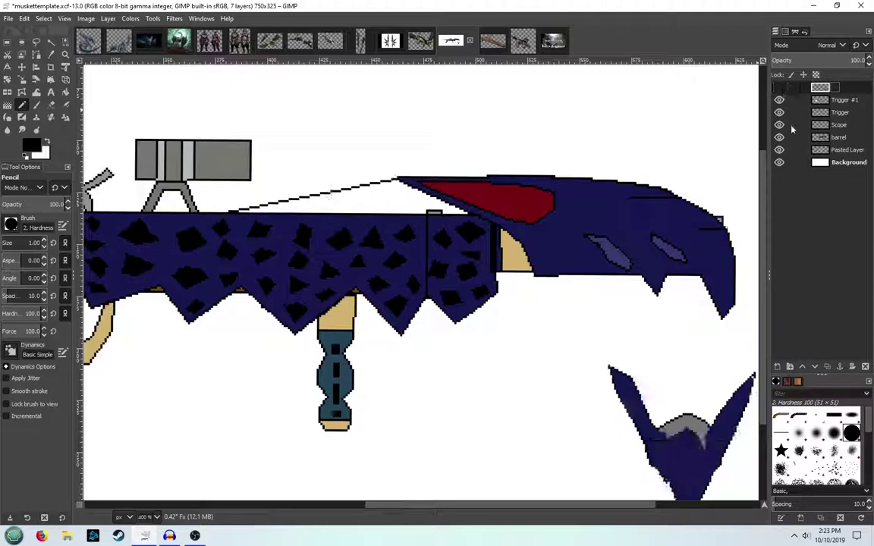
{"action": "left_click", "coordinate": [835, 137]}
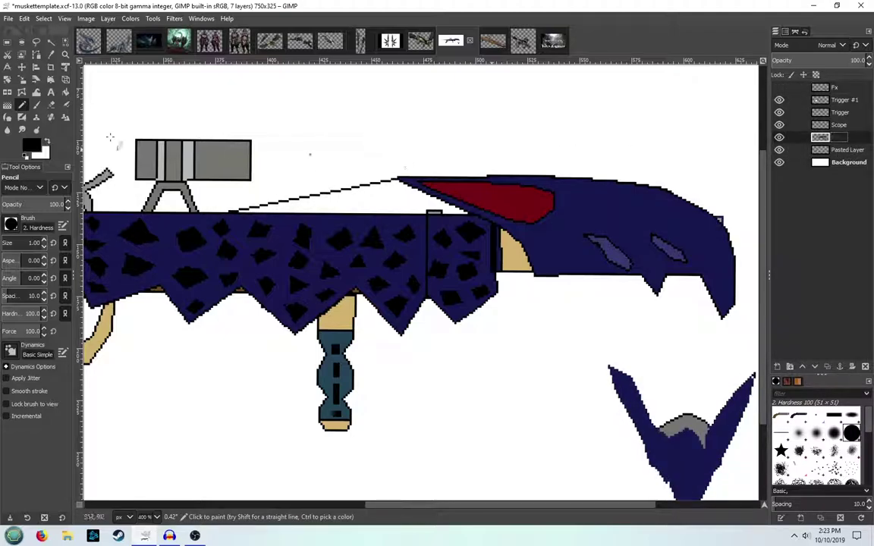
{"action": "left_click", "coordinate": [31, 144]}
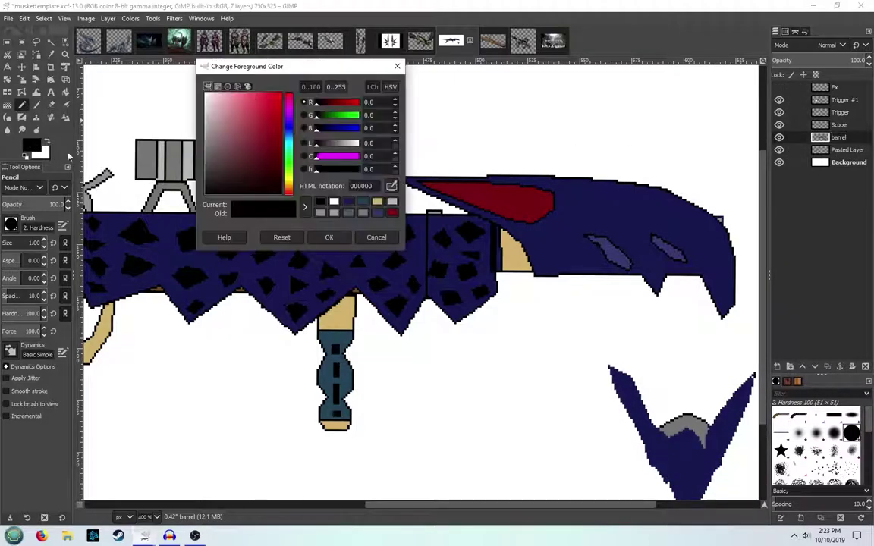
{"action": "left_click", "coordinate": [334, 201]}
{"action": "left_click", "coordinate": [330, 237]}
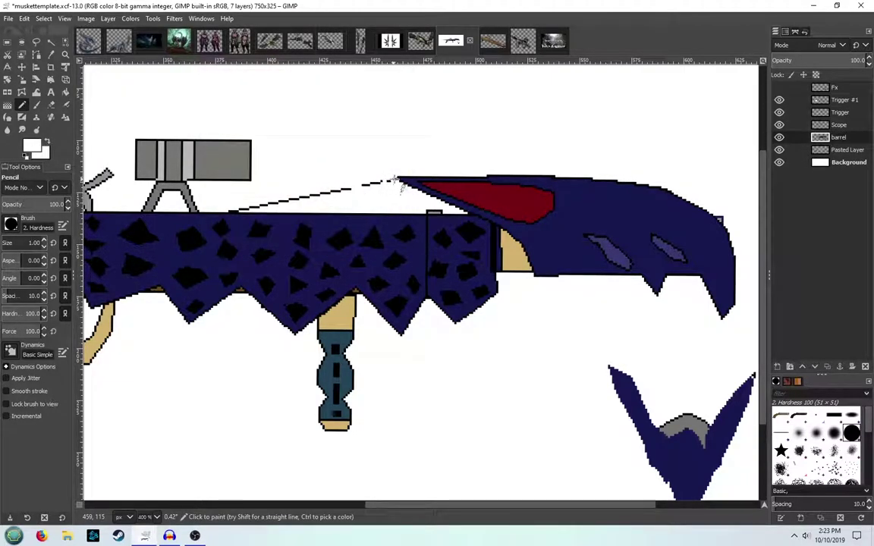
{"action": "left_click", "coordinate": [227, 211], "text": "shift"}
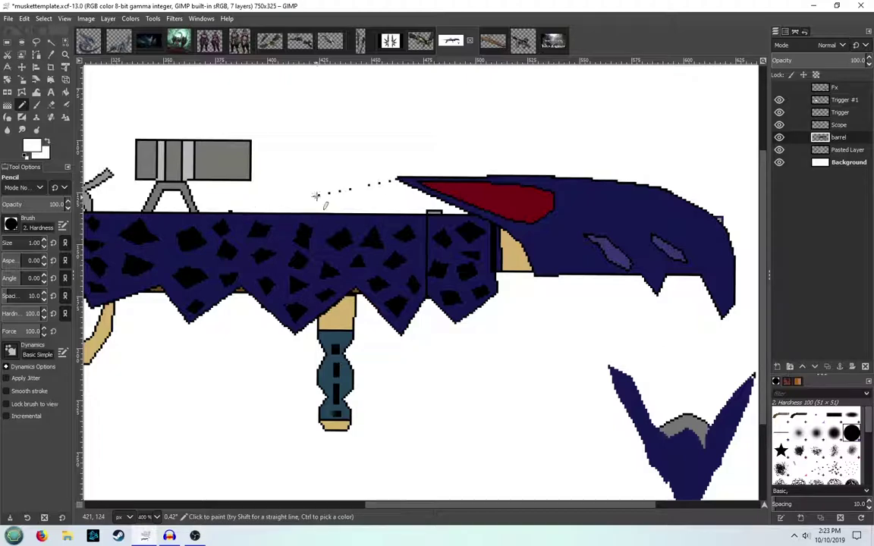
{"action": "left_click_drag", "start_coordinate": [364, 186], "coordinate": [392, 180]}
Draw a black vertical pencil line from the head's rear tip down to the barrel top on the barrel layer
{"action": "left_click", "coordinate": [28, 145]}
{"action": "left_click", "coordinate": [304, 189]}
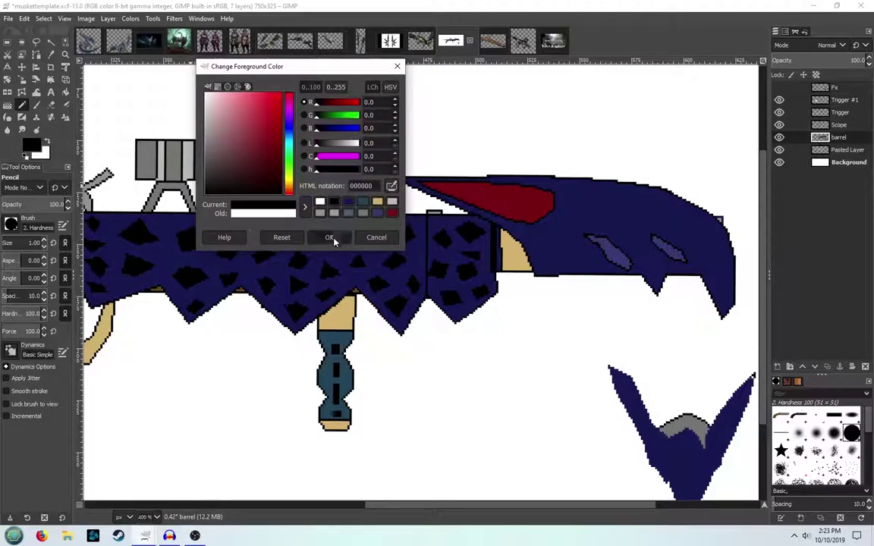
{"action": "left_click", "coordinate": [332, 238]}
{"action": "left_click", "coordinate": [393, 179]}
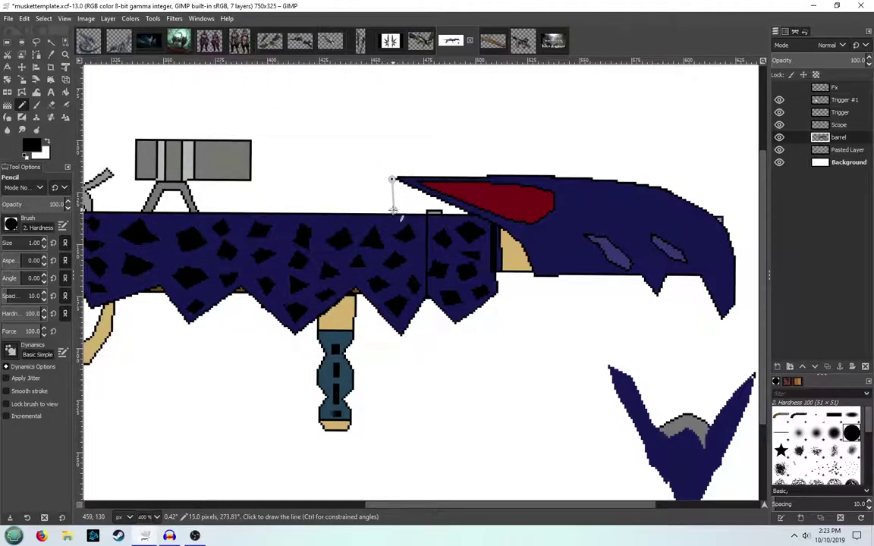
{"action": "left_click", "coordinate": [393, 213], "text": "shift"}
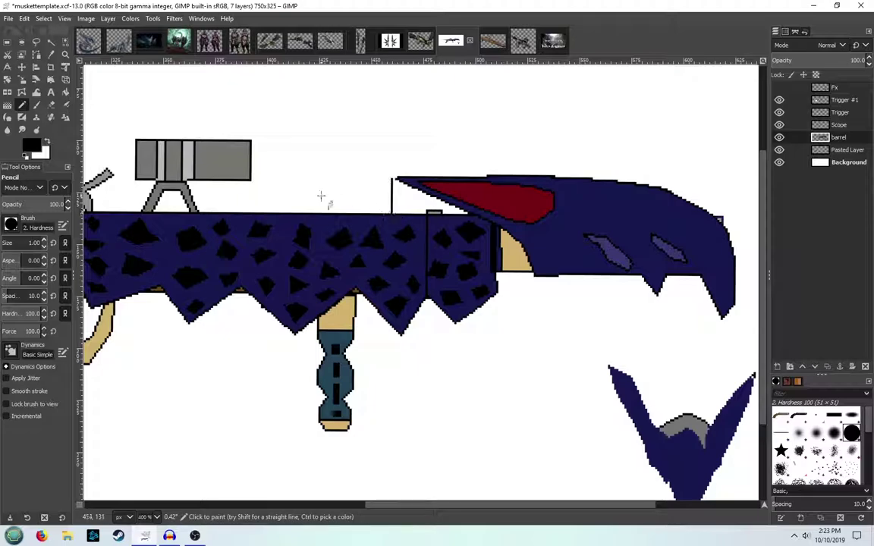
{"action": "left_click", "coordinate": [392, 178]}
{"action": "scroll", "coordinate": [353, 191], "scroll_direction": "down", "scroll_amount": 3}
{"action": "scroll", "coordinate": [365, 293], "scroll_direction": "up", "scroll_amount": 1}
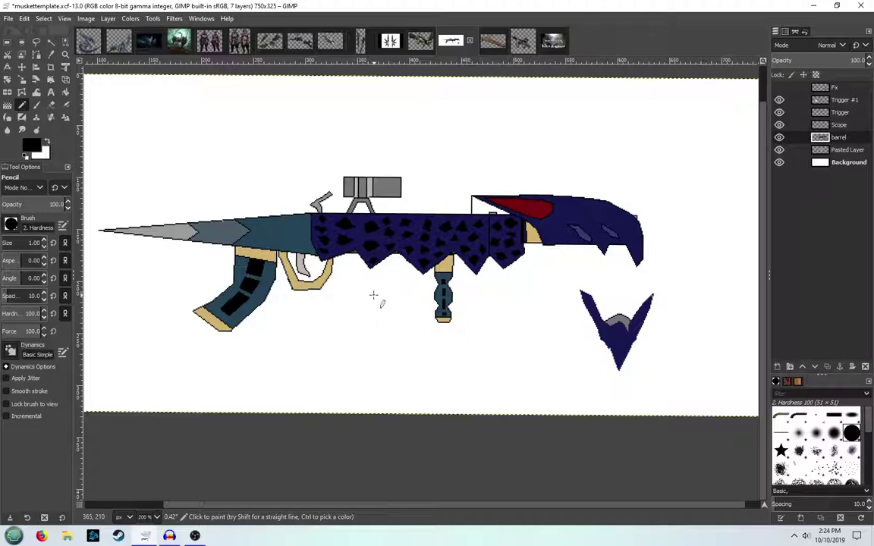
Show the Fx layer and paint over the vertical line below the head's rear tip with a white pencil line about 14 pixels long
{"action": "left_click", "coordinate": [838, 88]}
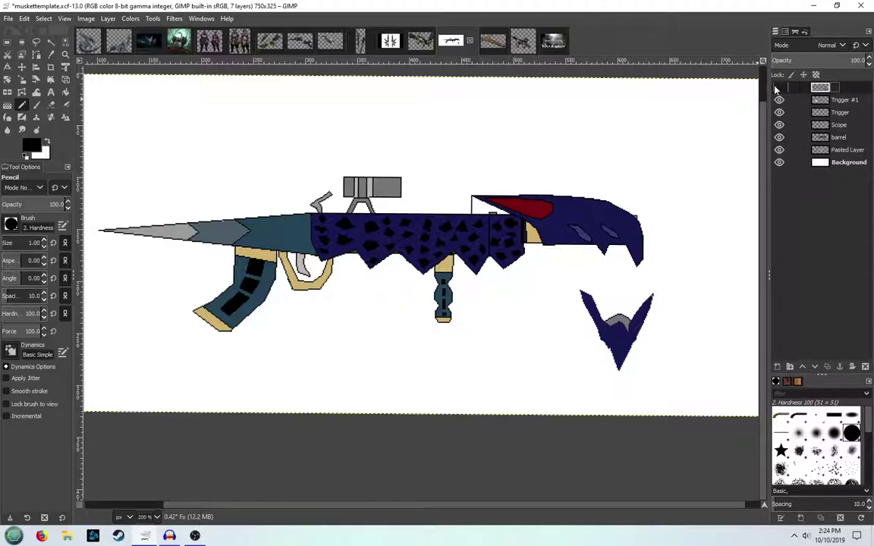
{"action": "left_click", "coordinate": [779, 88]}
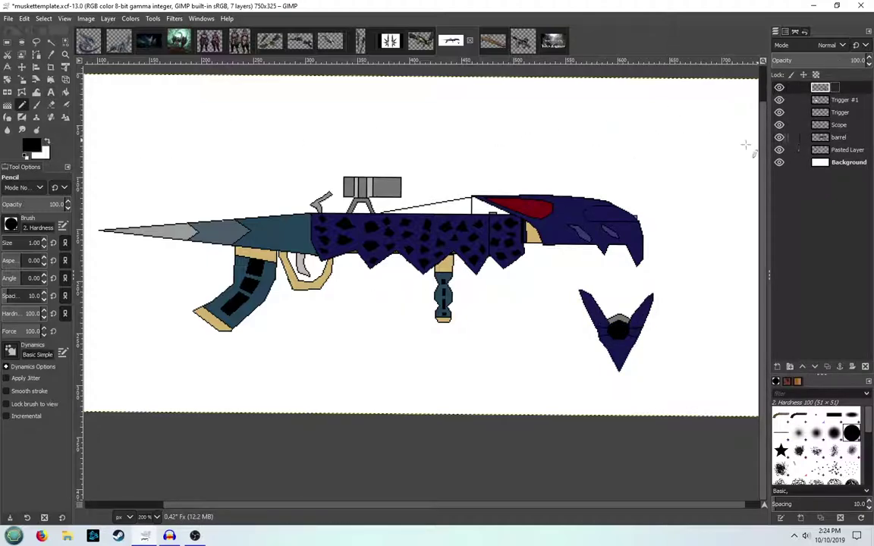
{"action": "left_click", "coordinate": [31, 145]}
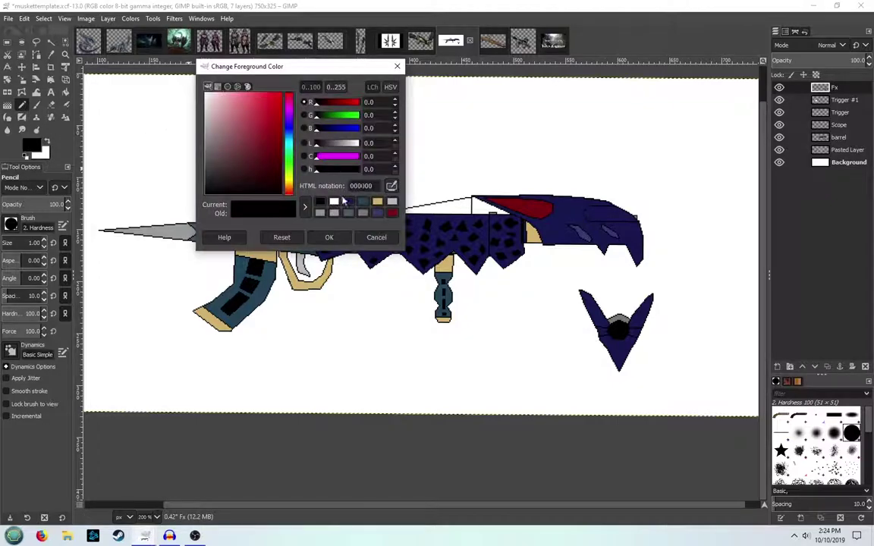
{"action": "left_click", "coordinate": [343, 201]}
{"action": "left_click", "coordinate": [328, 237]}
{"action": "scroll", "coordinate": [410, 190], "scroll_direction": "up", "scroll_amount": 4}
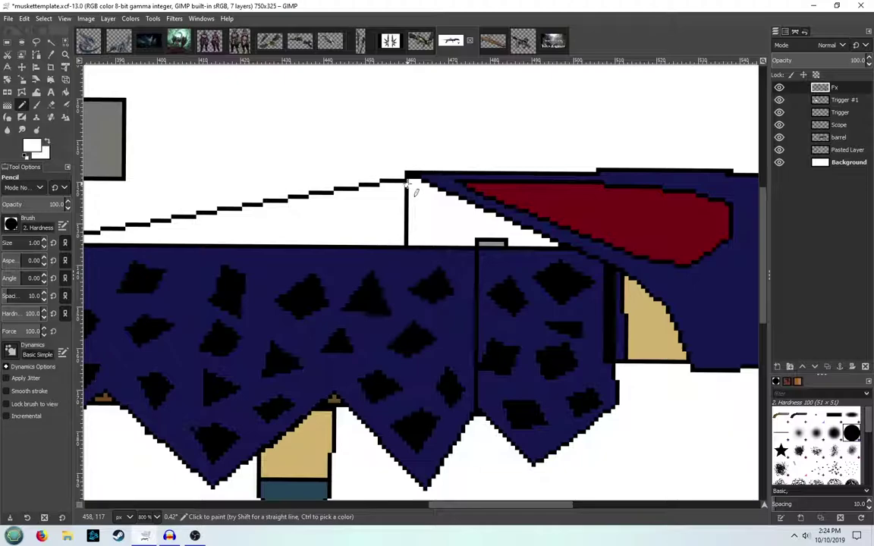
{"action": "left_click", "coordinate": [406, 181]}
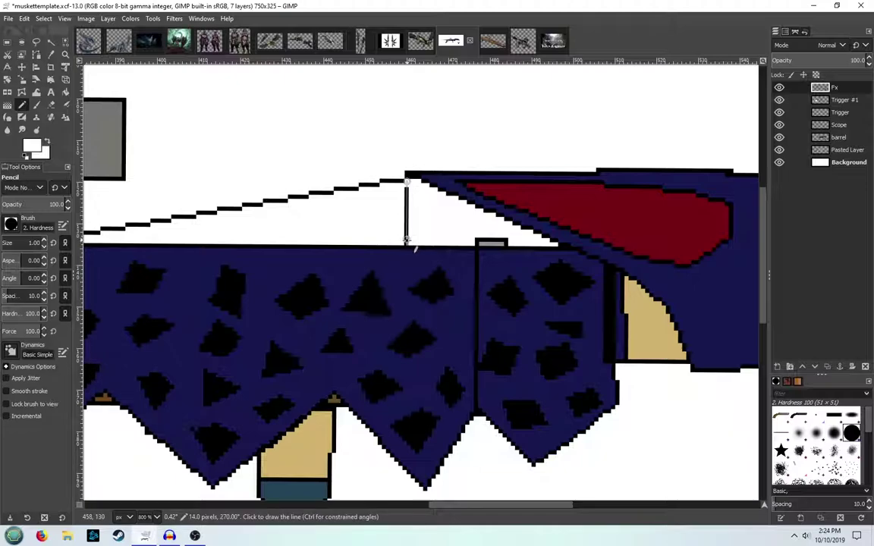
{"action": "left_click", "coordinate": [406, 240], "text": "shift"}
{"action": "scroll", "coordinate": [447, 223], "scroll_direction": "down", "scroll_amount": 4}
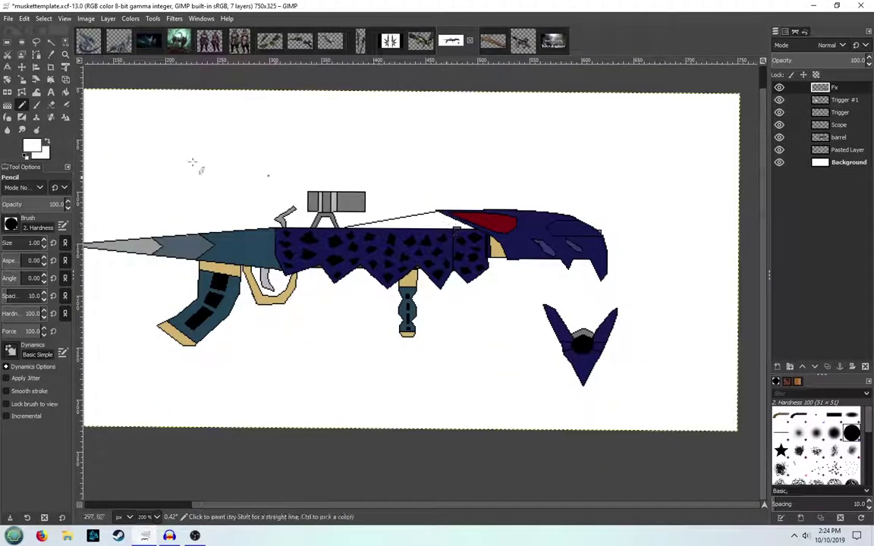
Try to bucket-fill the outlined polygon at the front of the head with dark red on the Fx layer
{"action": "left_click", "coordinate": [65, 92]}
{"action": "left_click", "coordinate": [31, 145]}
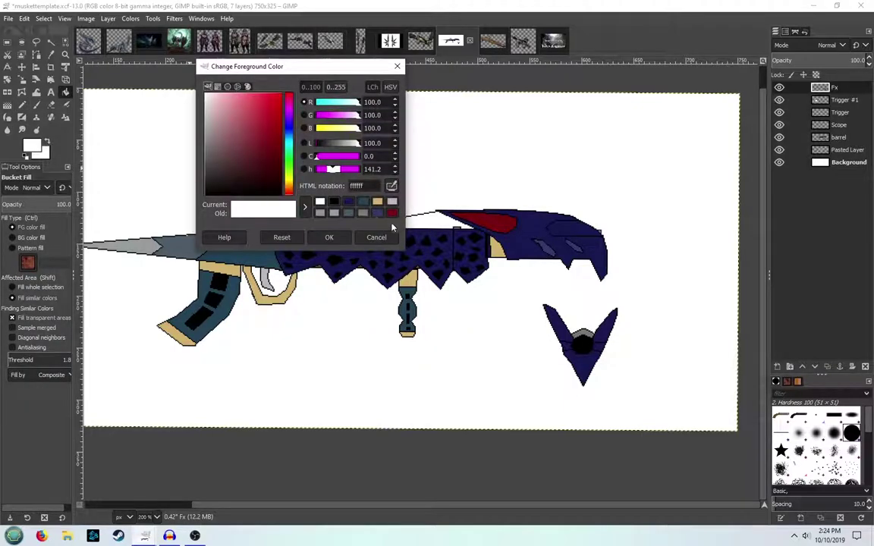
{"action": "left_click", "coordinate": [392, 213]}
{"action": "left_click", "coordinate": [329, 238]}
{"action": "left_click", "coordinate": [574, 229]}
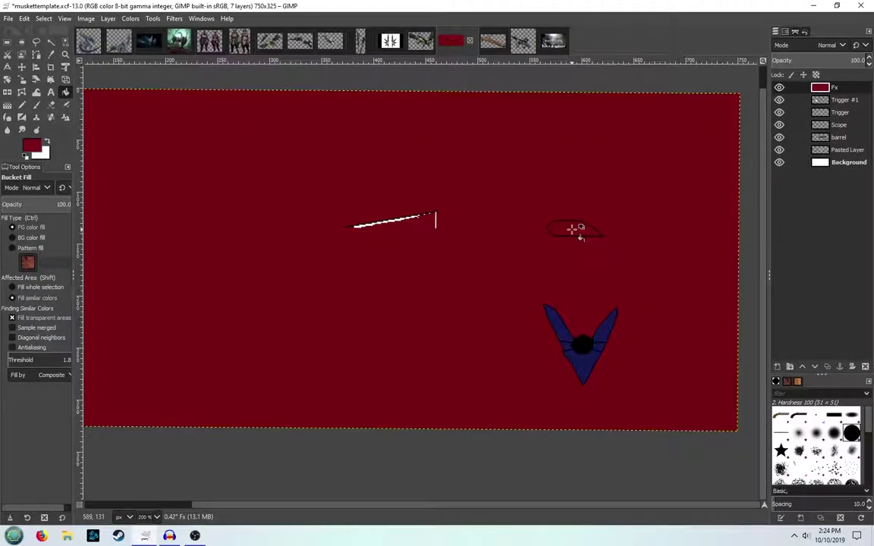
Switch to a black pencil and undo the last fill on the Fx layer
{"action": "scroll", "coordinate": [683, 236], "scroll_direction": "up", "scroll_amount": 2}
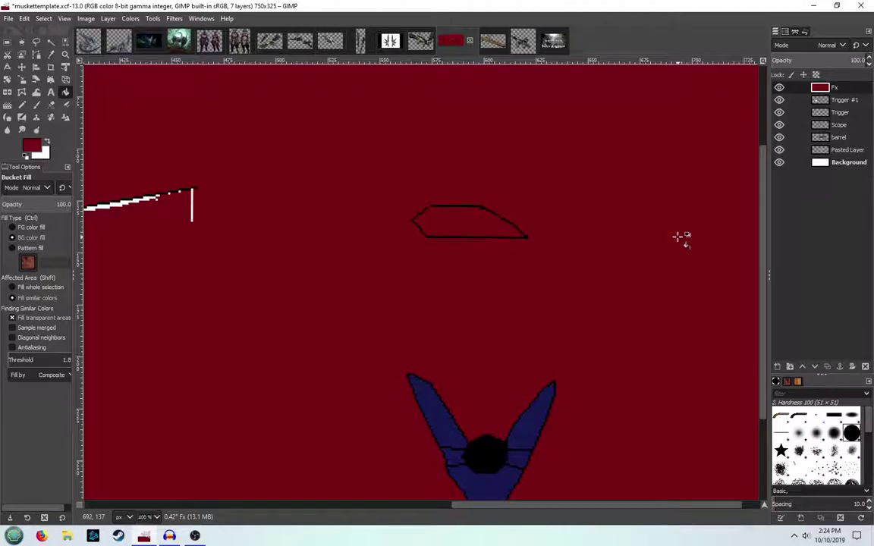
{"action": "scroll", "coordinate": [677, 237], "scroll_direction": "up", "scroll_amount": 1}
{"action": "left_click", "coordinate": [21, 105]}
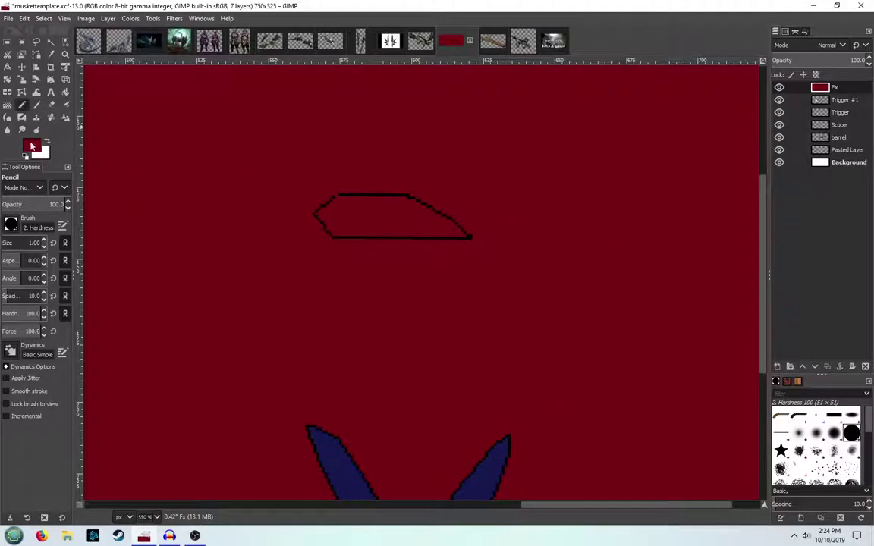
{"action": "left_click", "coordinate": [32, 145]}
{"action": "left_click", "coordinate": [345, 201]}
{"action": "left_click", "coordinate": [332, 237]}
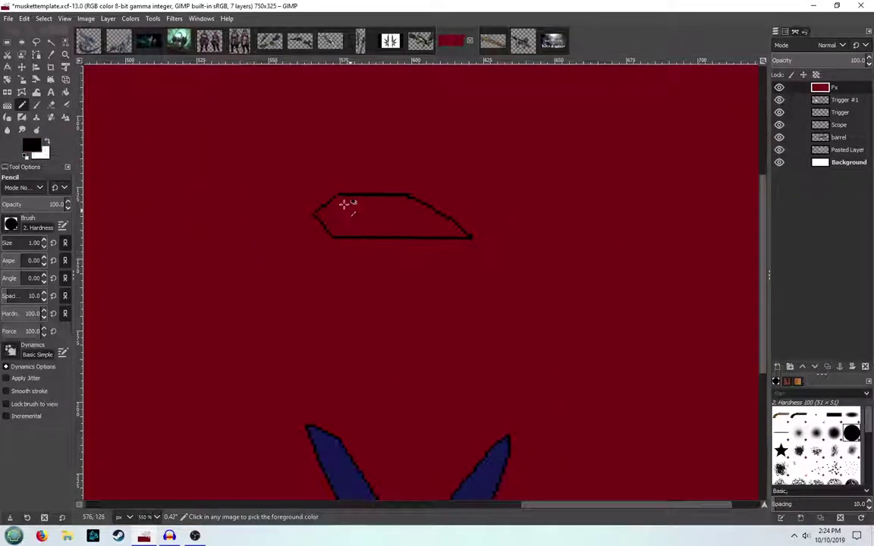
{"action": "key", "text": "ctrl+z"}
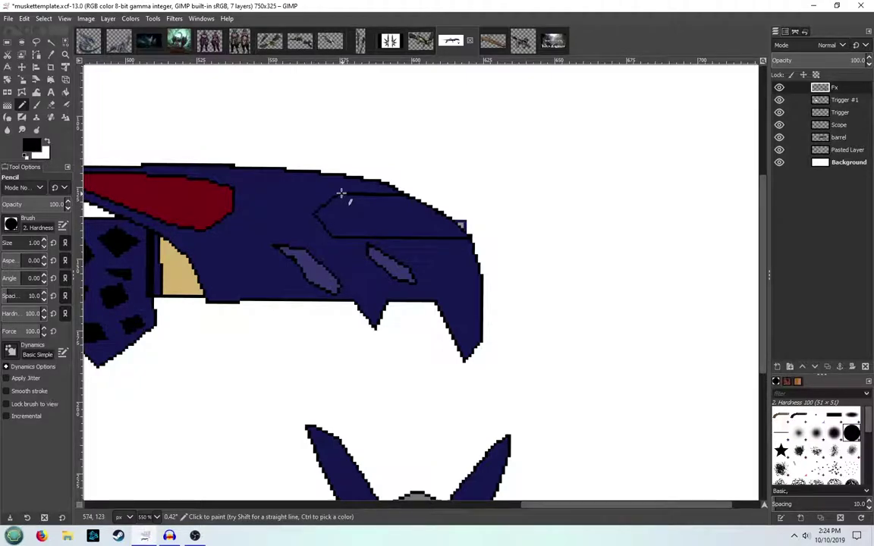
Bucket-fill the outlined polygon at the upper front of the head with dark red (801212)
{"action": "key", "text": "shift+b"}
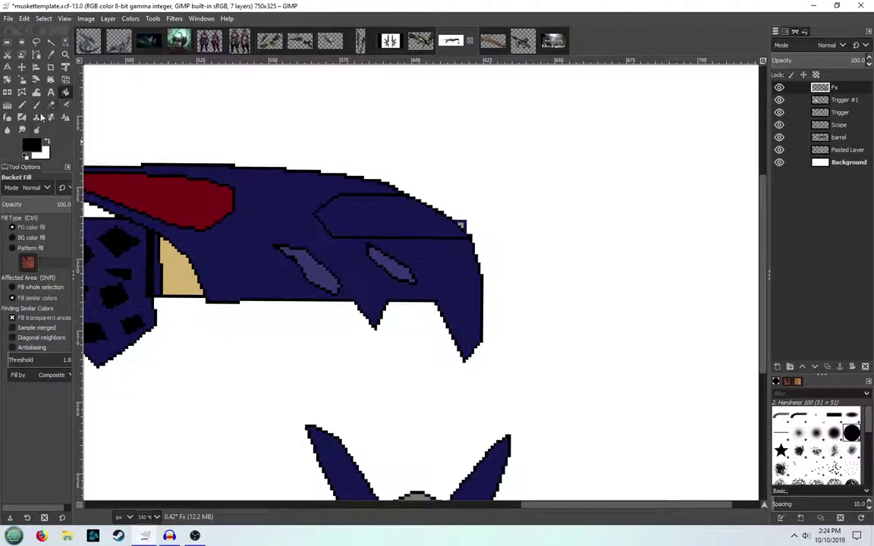
{"action": "left_click", "coordinate": [31, 145]}
{"action": "left_click", "coordinate": [303, 202]}
{"action": "left_click", "coordinate": [330, 237]}
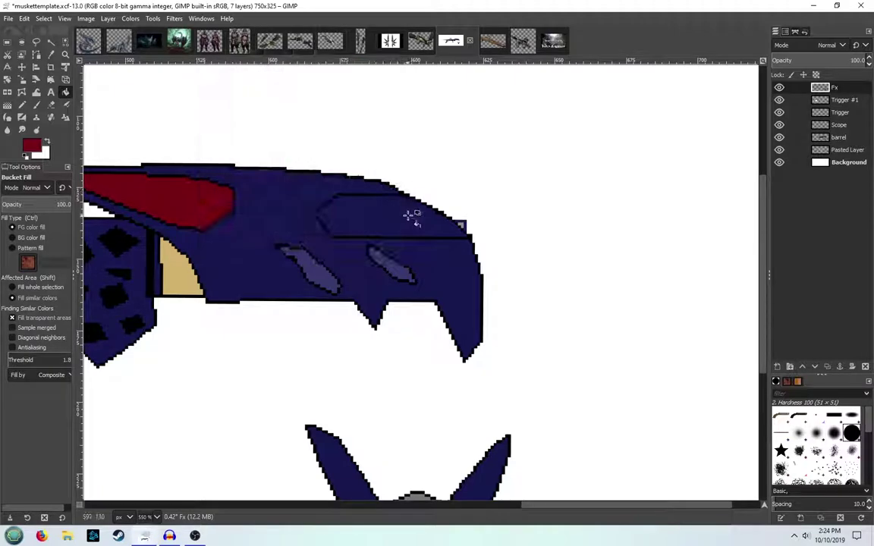
{"action": "left_click", "coordinate": [410, 216]}
{"action": "scroll", "coordinate": [409, 368], "scroll_direction": "down", "scroll_amount": 3}
{"action": "scroll", "coordinate": [410, 368], "scroll_direction": "up", "scroll_amount": 1}
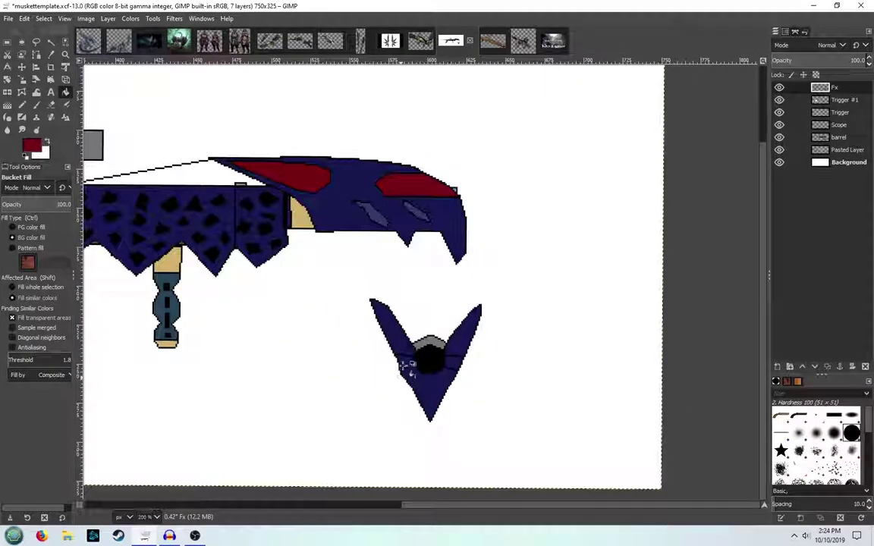
Bucket-fill the two narrow bands on either side of the V-shaped piece's black centre with the same dark red
{"action": "scroll", "coordinate": [410, 368], "scroll_direction": "up", "scroll_amount": 1}
{"action": "left_click", "coordinate": [406, 357]}
{"action": "left_click", "coordinate": [480, 361]}
{"action": "scroll", "coordinate": [342, 273], "scroll_direction": "down", "scroll_amount": 2}
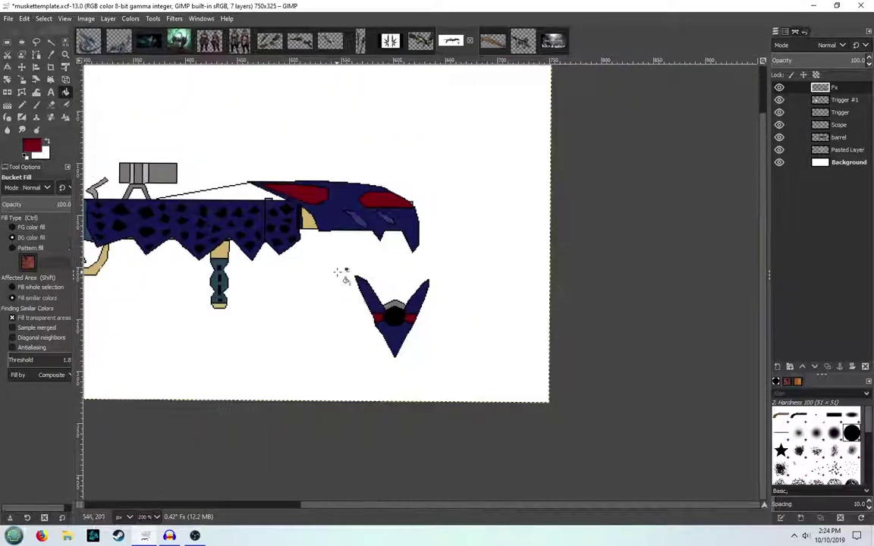
{"action": "left_click_drag", "start_coordinate": [338, 273], "coordinate": [537, 302]}
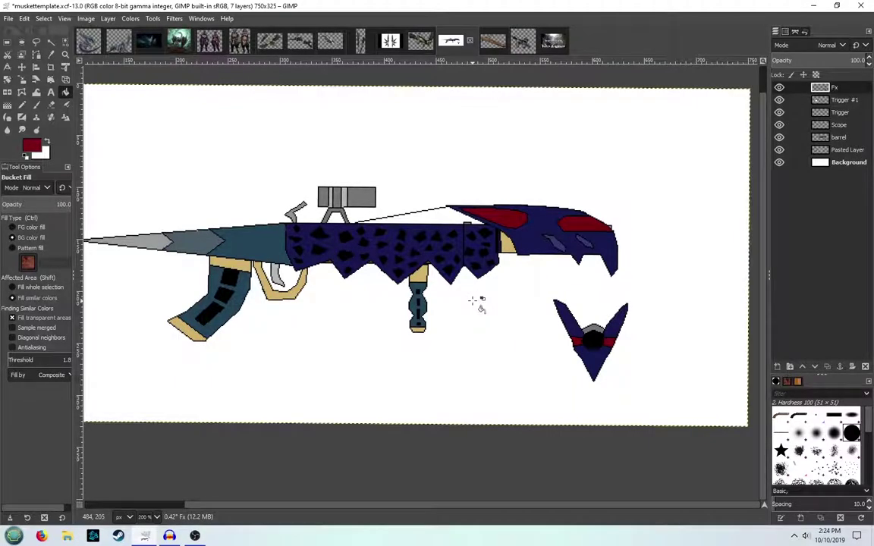
Examine the winged monster reference picture and return to the musket drawing
{"action": "left_click", "coordinate": [174, 45]}
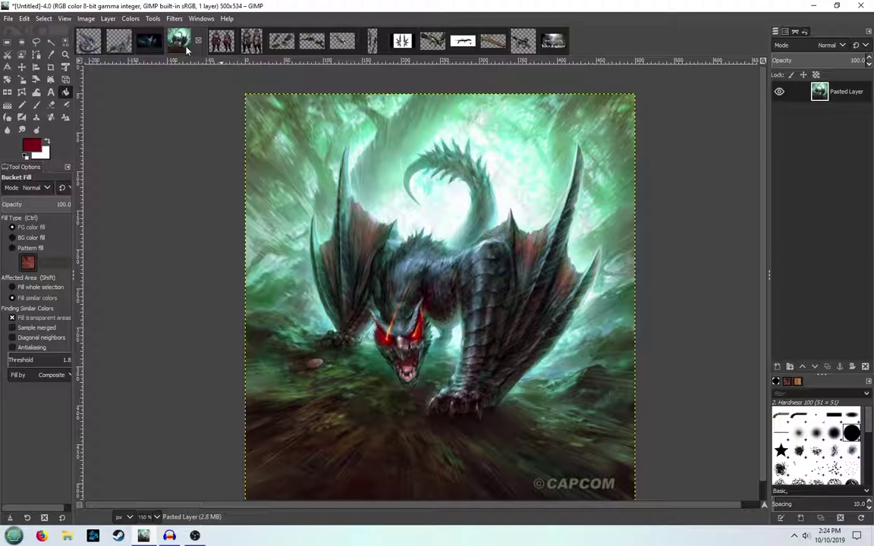
{"action": "left_click", "coordinate": [460, 42]}
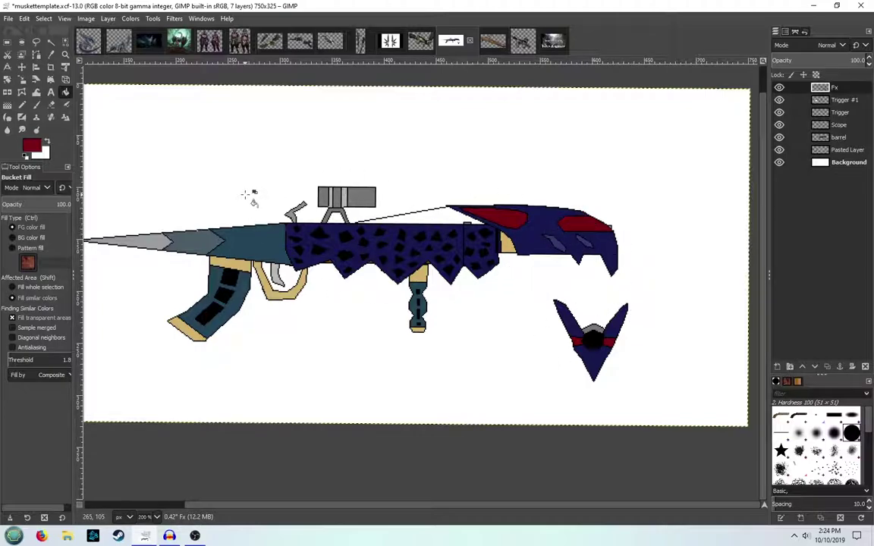
{"action": "left_click", "coordinate": [34, 141]}
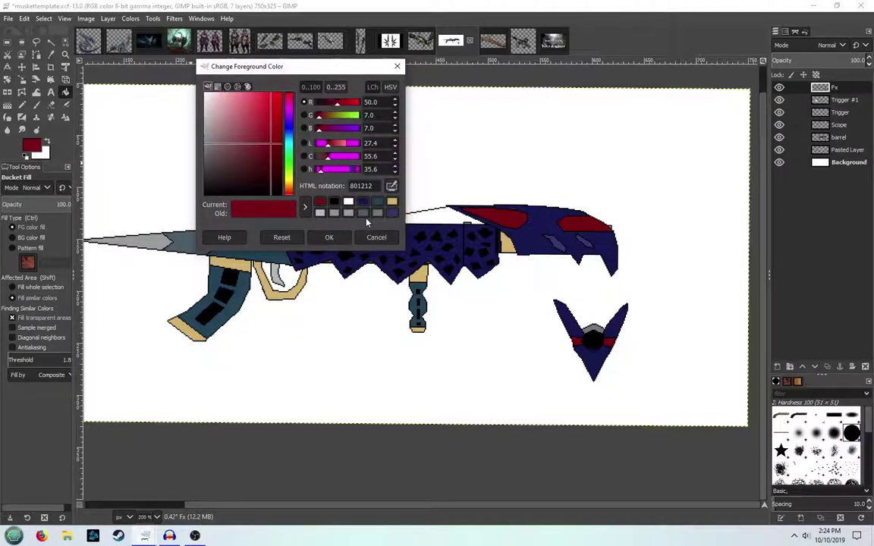
{"action": "left_click", "coordinate": [362, 214]}
{"action": "left_click", "coordinate": [330, 238]}
{"action": "scroll", "coordinate": [161, 241], "scroll_direction": "up", "scroll_amount": 1}
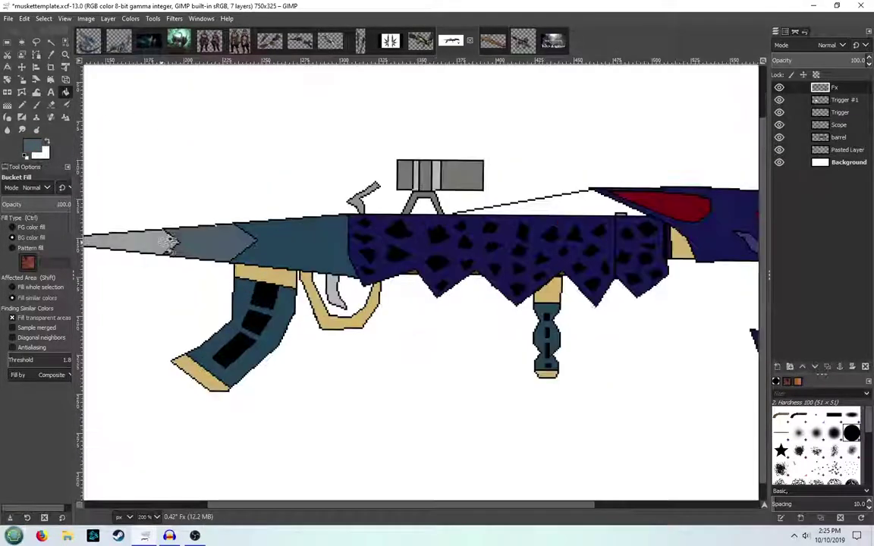
{"action": "scroll", "coordinate": [168, 241], "scroll_direction": "up", "scroll_amount": 2}
{"action": "left_click", "coordinate": [22, 107]}
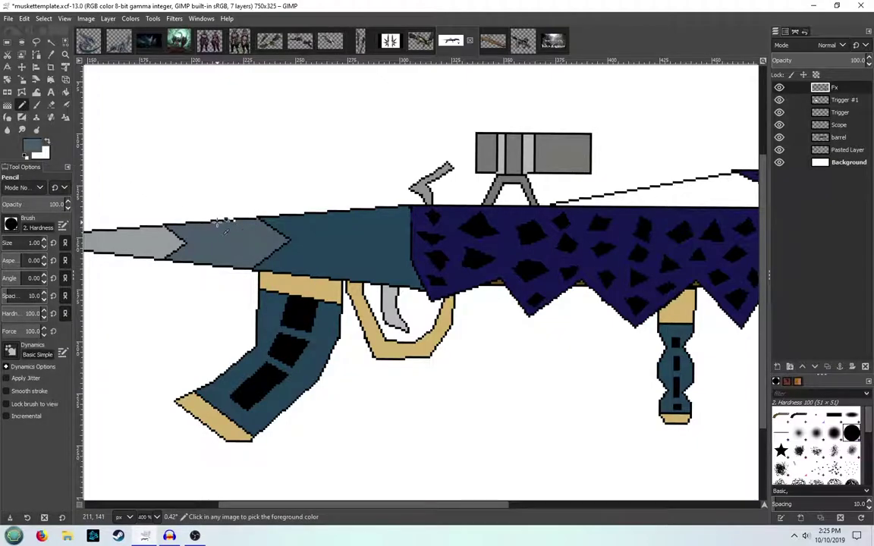
{"action": "scroll", "coordinate": [243, 225], "scroll_direction": "up", "scroll_amount": 3}
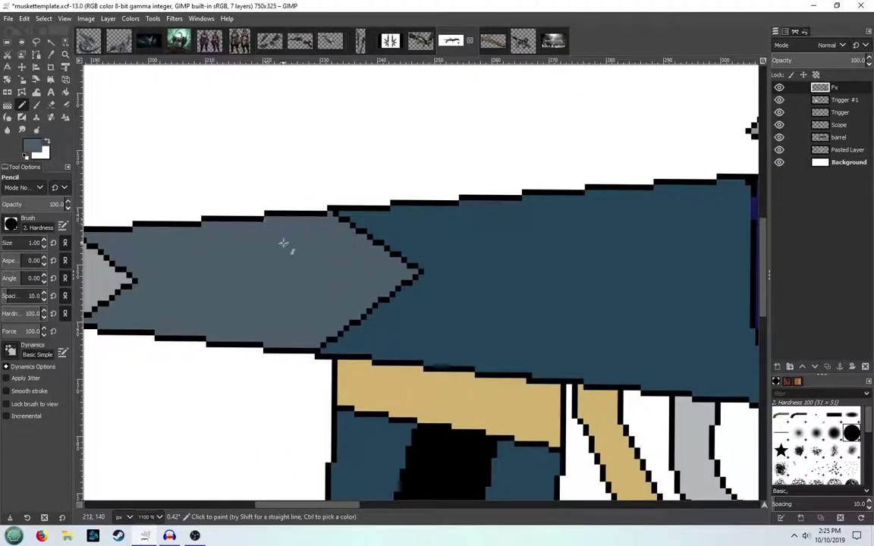
{"action": "scroll", "coordinate": [283, 243], "scroll_direction": "down", "scroll_amount": 5}
{"action": "scroll", "coordinate": [416, 308], "scroll_direction": "down", "scroll_amount": 2}
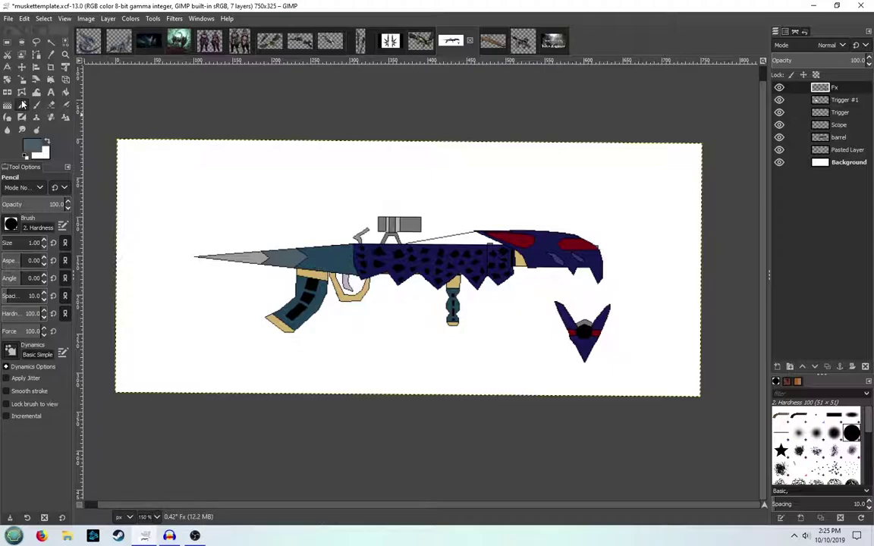
Set the pencil's foreground colour to black
{"action": "left_click", "coordinate": [32, 145]}
{"action": "left_click", "coordinate": [363, 201]}
{"action": "left_click", "coordinate": [349, 202]}
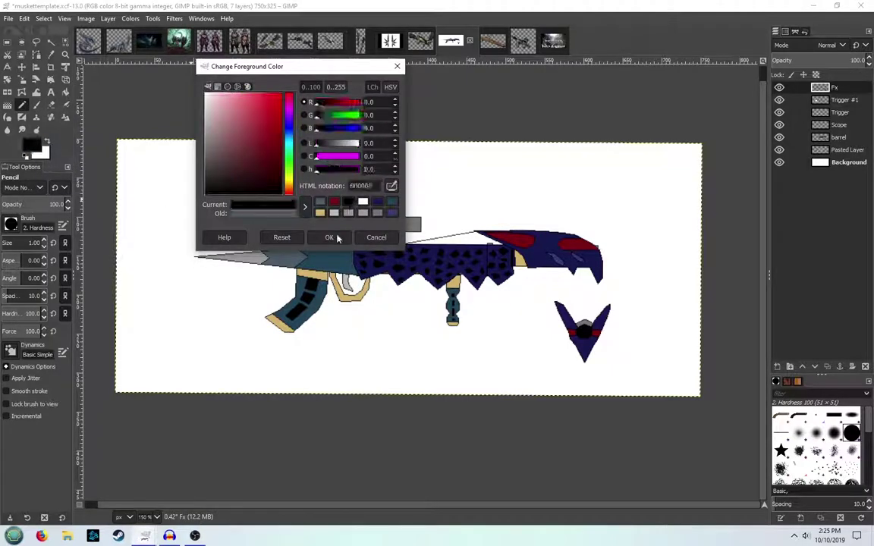
{"action": "left_click", "coordinate": [335, 238]}
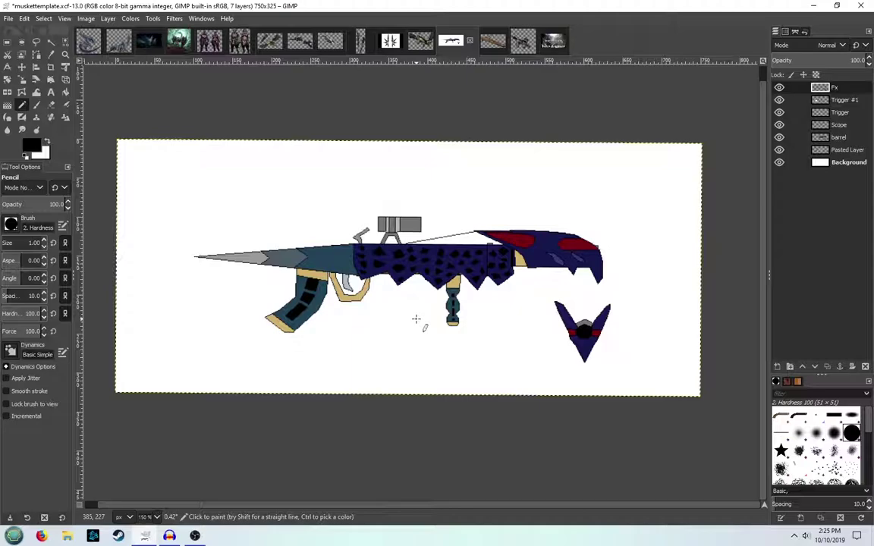
Examine the two monster-styled gun reference images and return to the musket drawing
{"action": "left_click", "coordinate": [420, 41]}
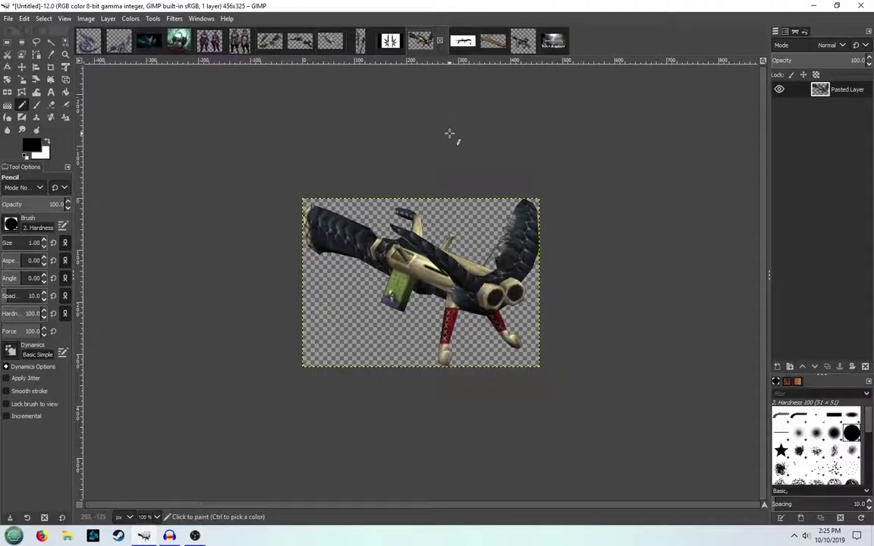
{"action": "left_click", "coordinate": [463, 41]}
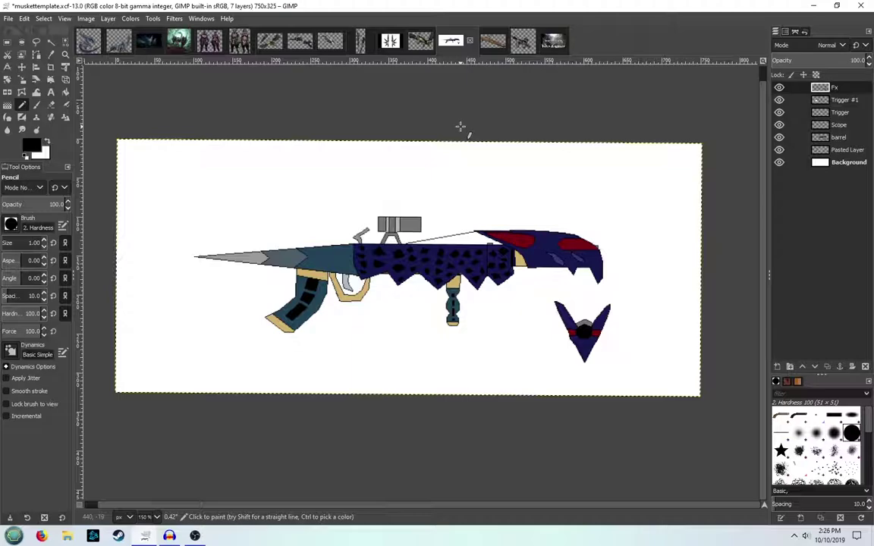
{"action": "key", "text": "ctrl+shift+v"}
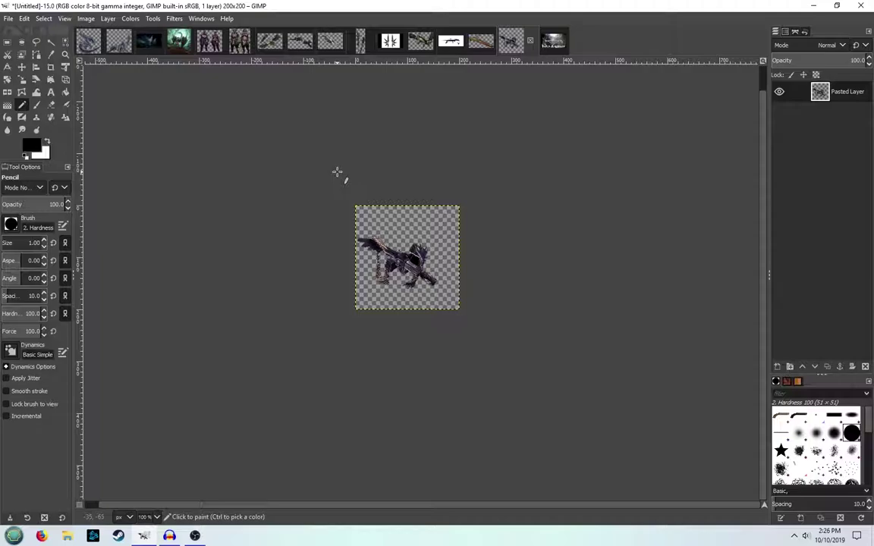
{"action": "left_click", "coordinate": [450, 40]}
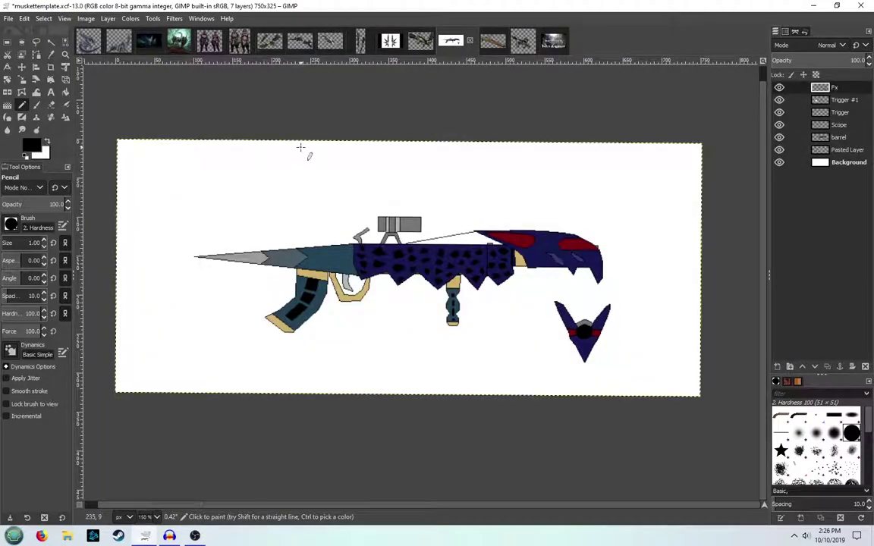